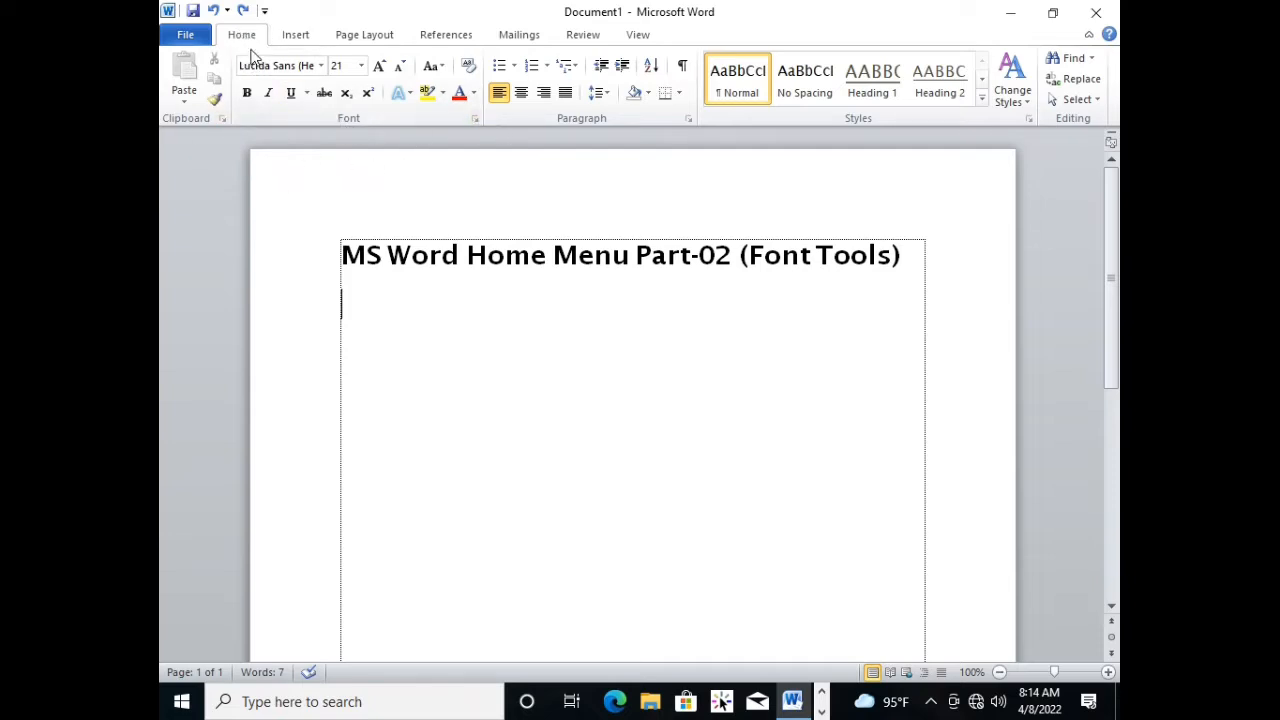
{"action": "left_click", "coordinate": [677, 251]}
{"action": "left_click", "coordinate": [782, 252]}
{"action": "left_click", "coordinate": [578, 310]}
{"action": "left_click", "coordinate": [588, 328]}
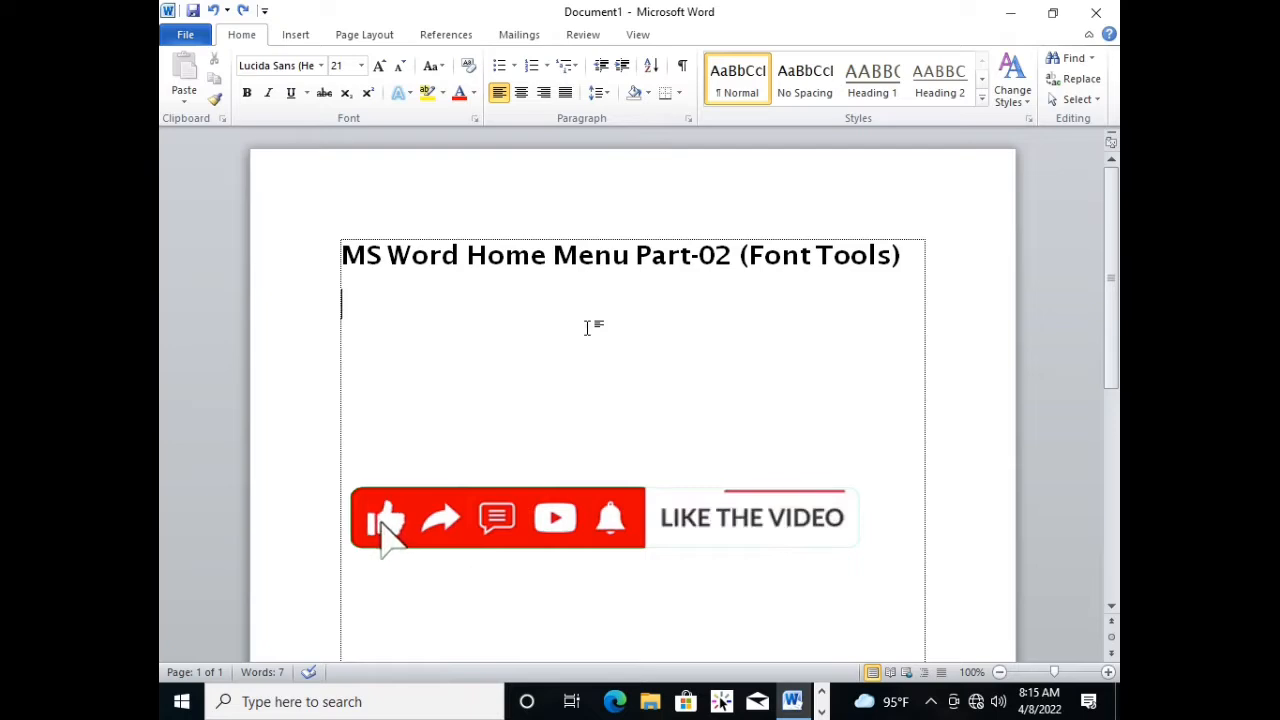
{"action": "left_click", "coordinate": [588, 328]}
{"action": "left_click", "coordinate": [568, 335]}
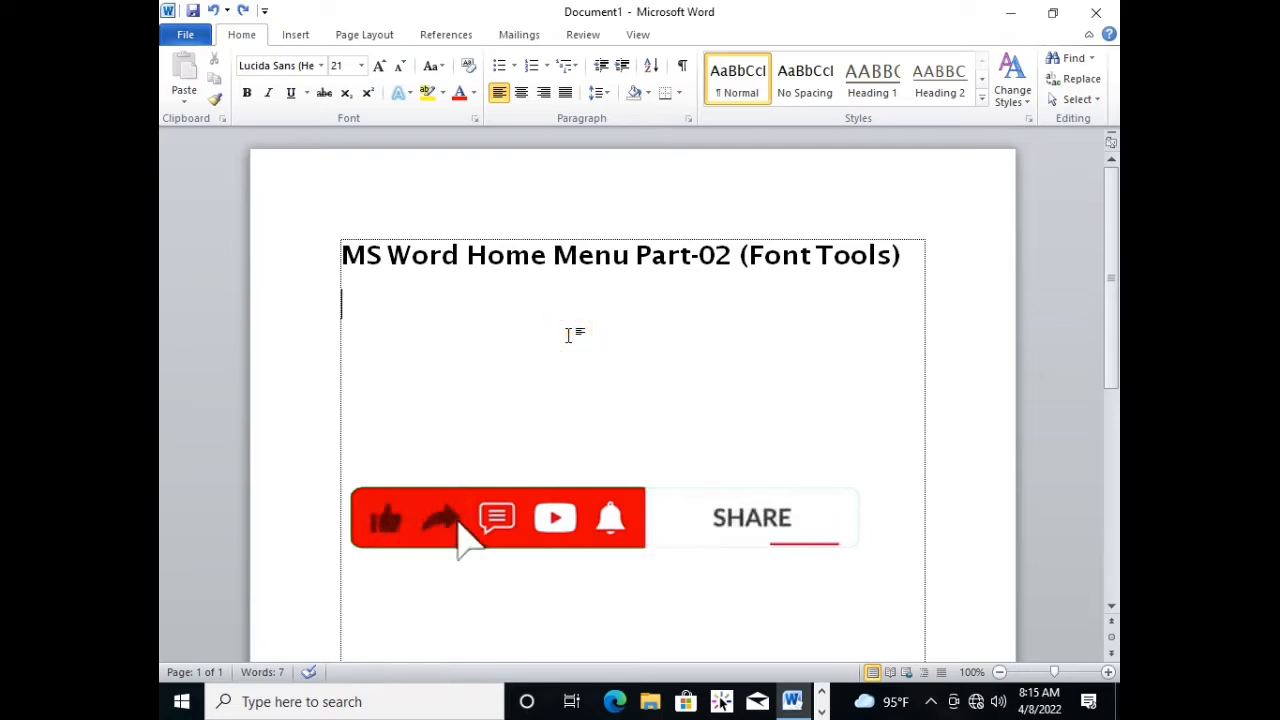
{"action": "left_click", "coordinate": [570, 334]}
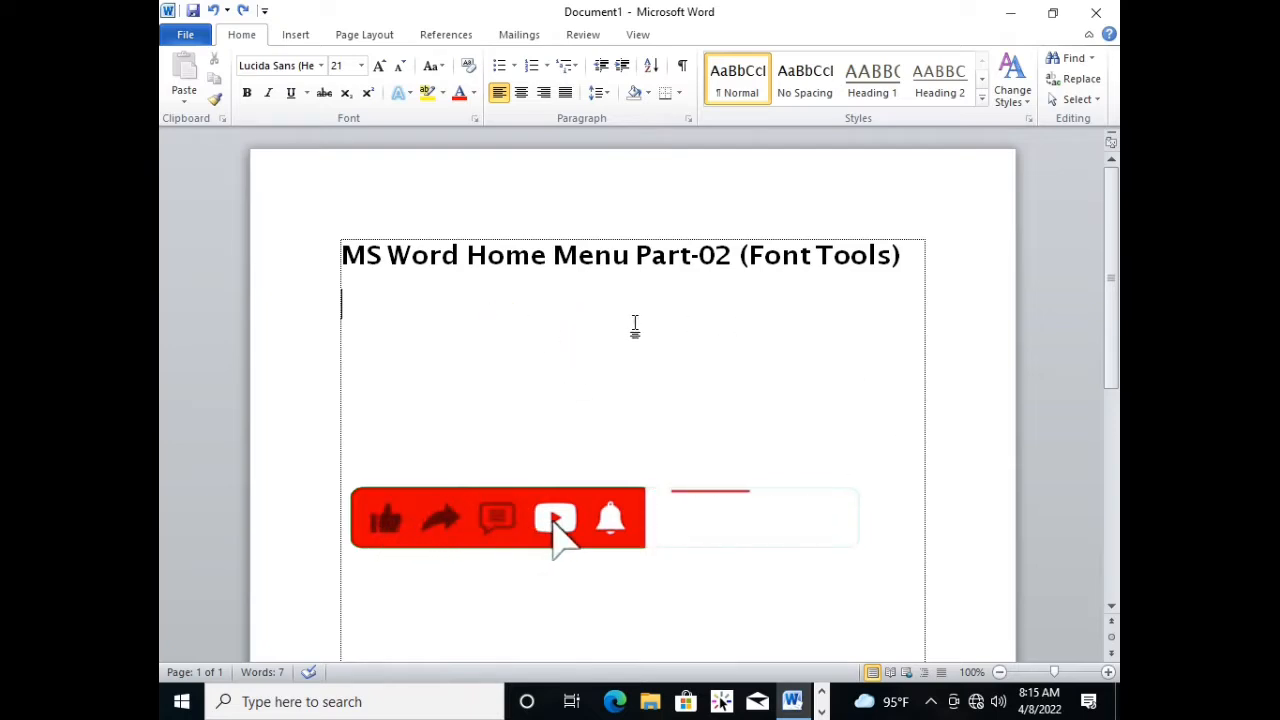
{"action": "left_click", "coordinate": [637, 256]}
{"action": "left_click", "coordinate": [643, 294]}
{"action": "left_click", "coordinate": [671, 351]}
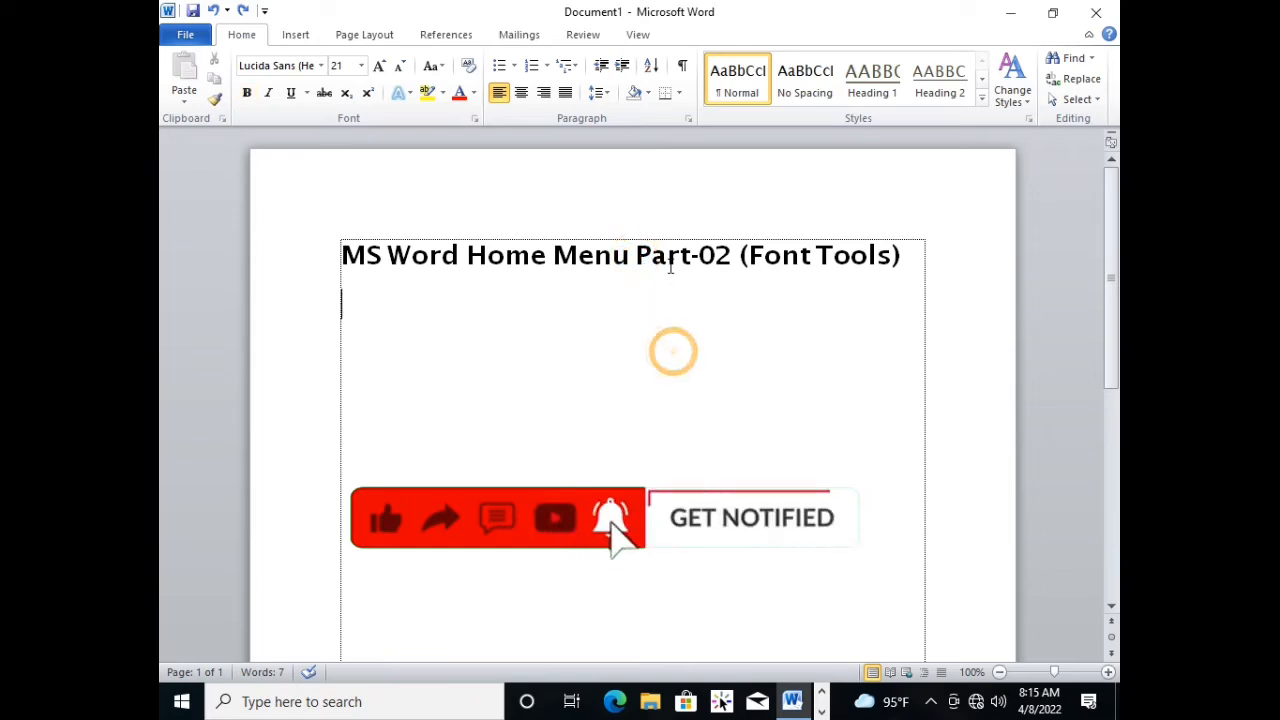
{"action": "left_click", "coordinate": [663, 254]}
{"action": "left_click", "coordinate": [636, 332]}
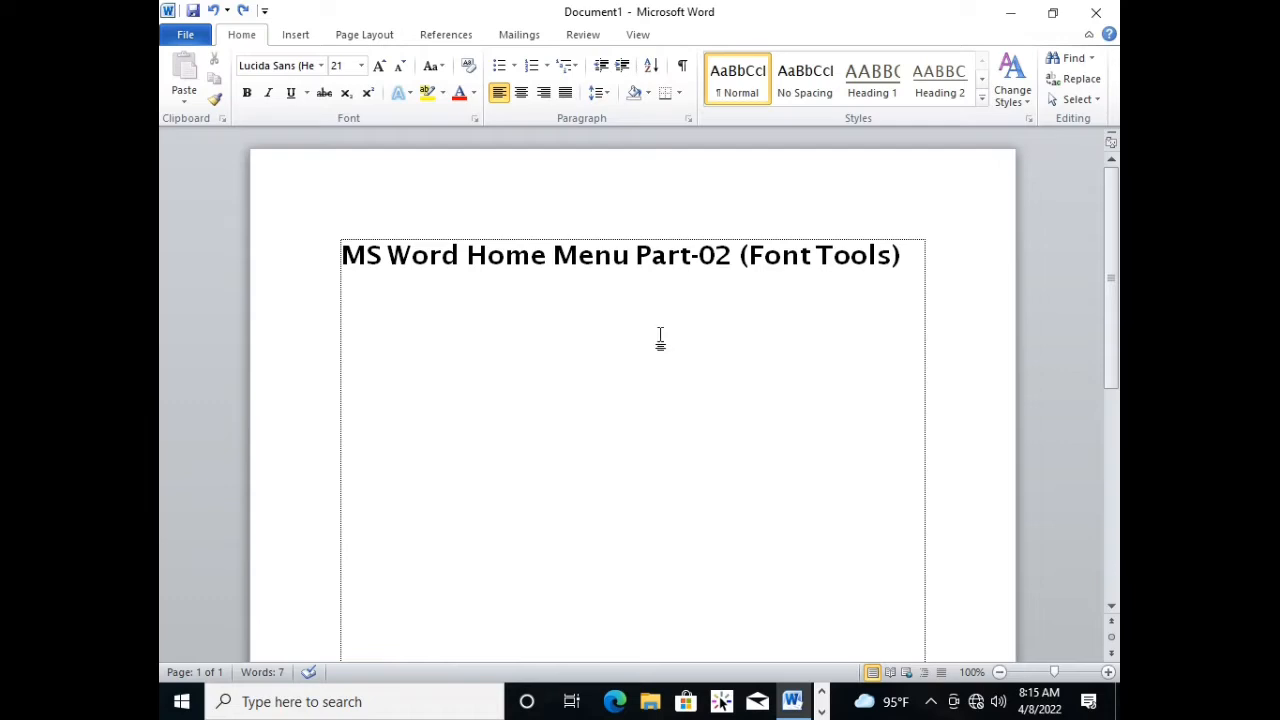
{"action": "left_click", "coordinate": [620, 330]}
{"action": "left_click", "coordinate": [647, 325]}
{"action": "left_click", "coordinate": [609, 335]}
{"action": "left_click", "coordinate": [609, 338]}
{"action": "left_click", "coordinate": [611, 336]}
{"action": "left_click", "coordinate": [615, 322]}
Add the text "Sekhsadi Academy." on a new line below the heading, leaving a blank line between them.
{"action": "left_click", "coordinate": [544, 382]}
{"action": "key", "text": "Return"}
{"action": "type", "text": "sekhs"}
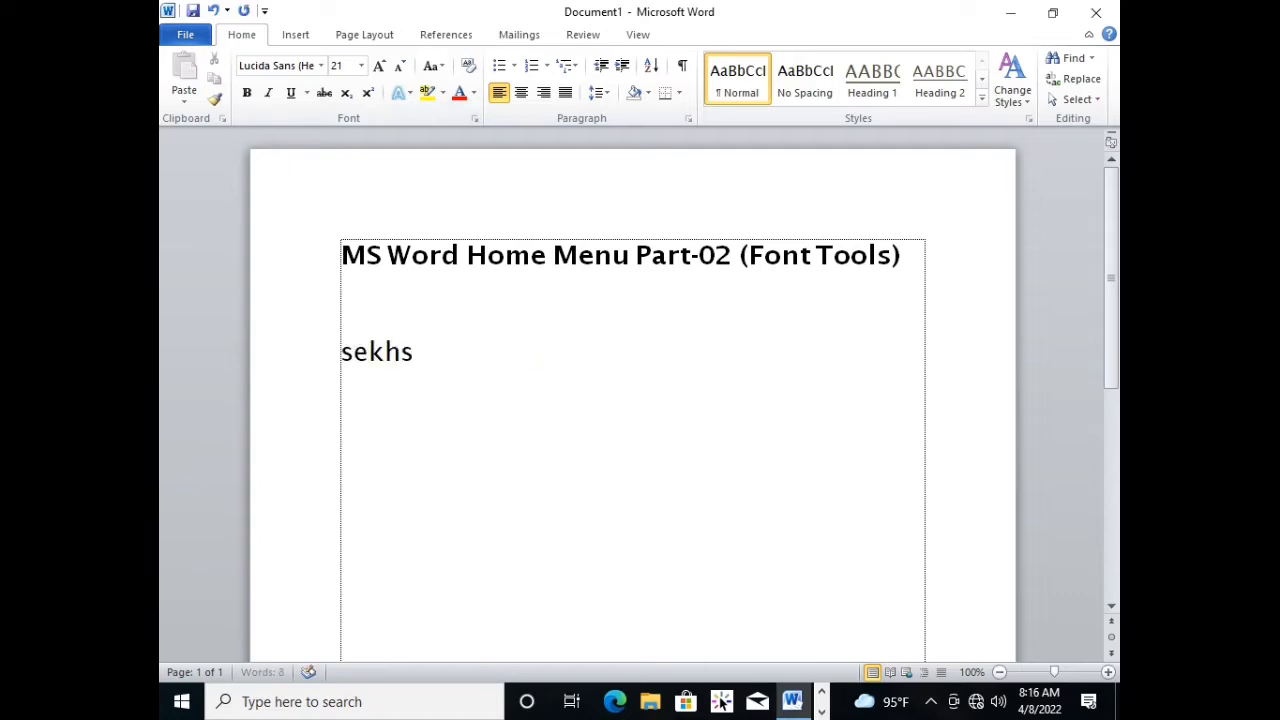
{"action": "type", "text": "adi Acad"}
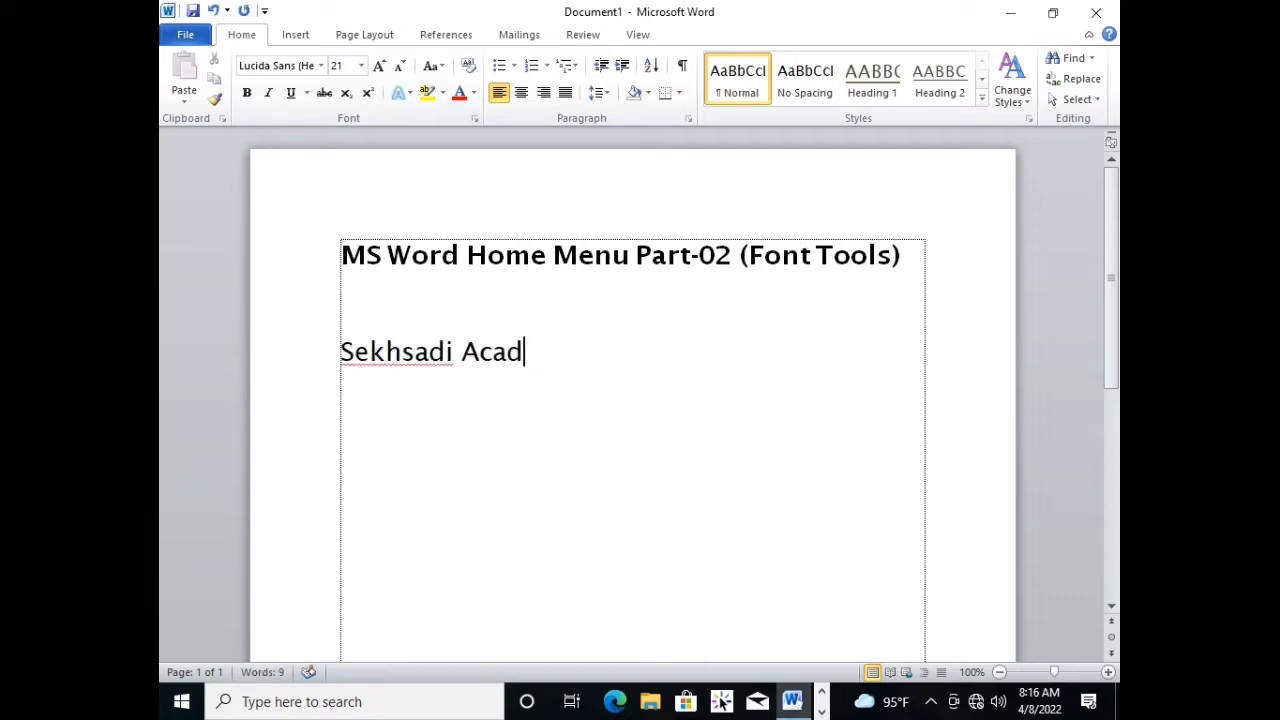
{"action": "type", "text": "emy"}
{"action": "key", "text": "BackSpace"}
{"action": "type", "text": "."}
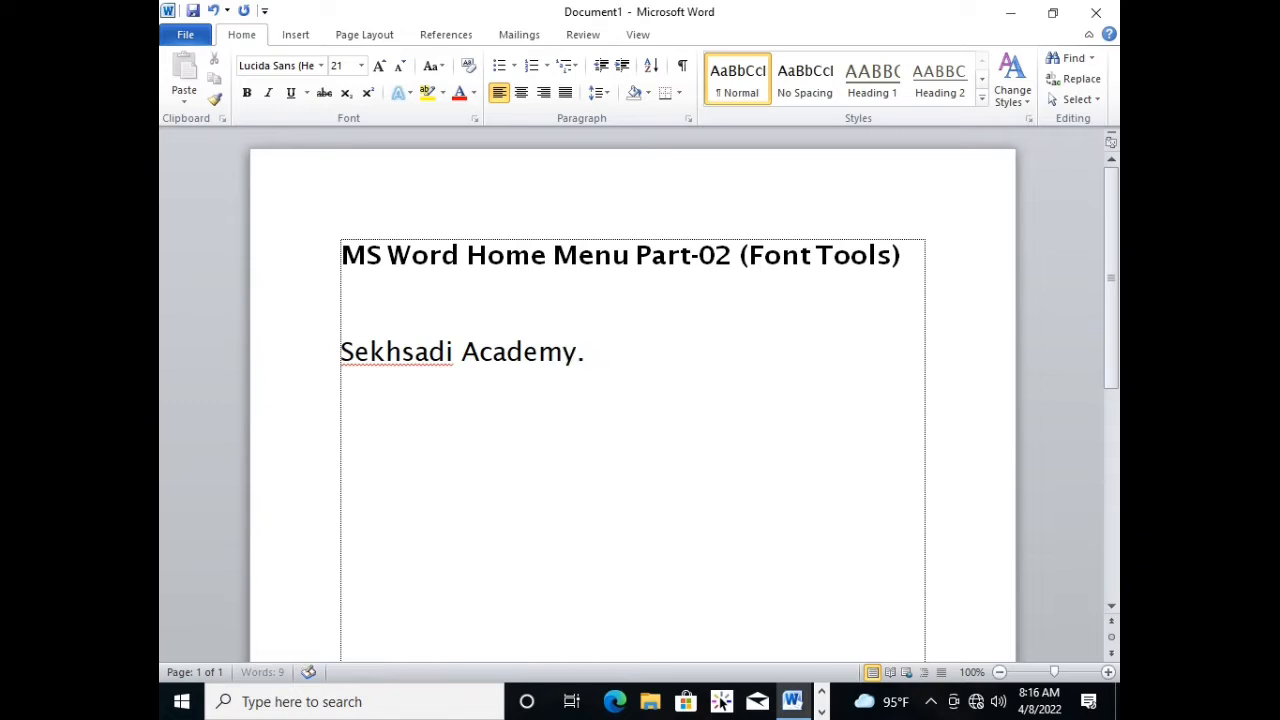
Ignore the spelling error flagged on the word "Sekhsadi".
{"action": "right_click", "coordinate": [400, 352]}
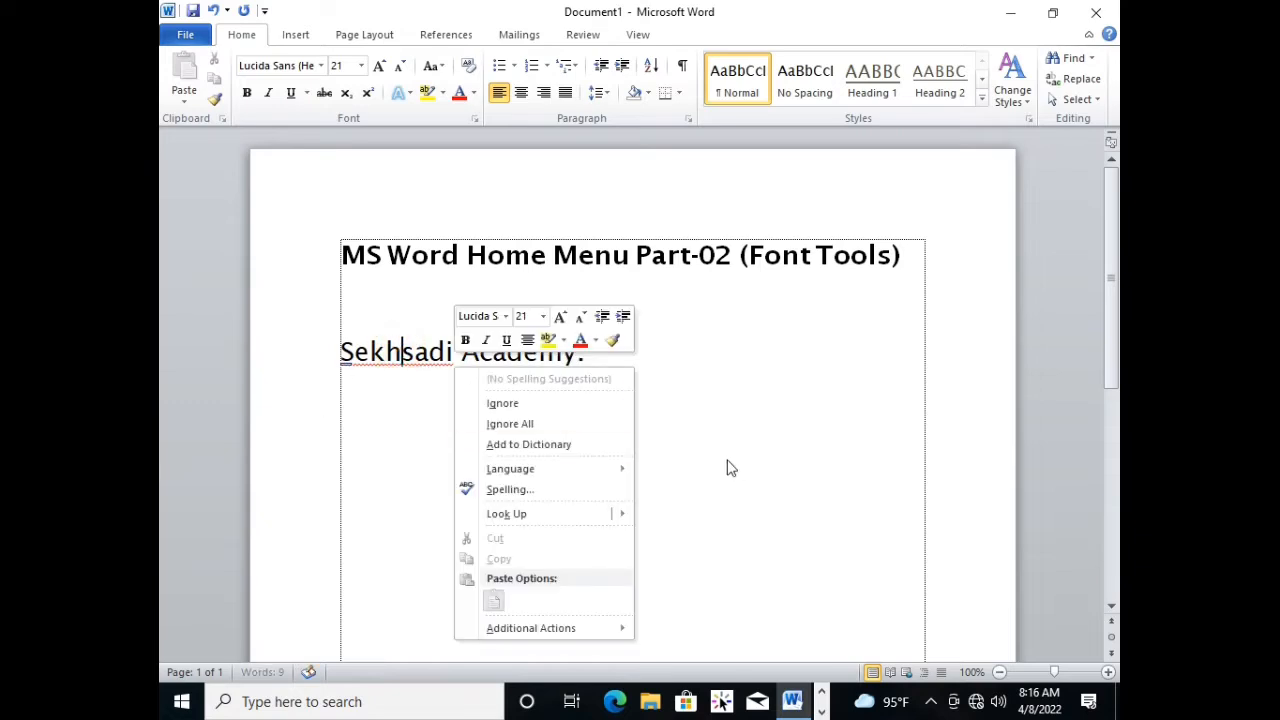
{"action": "left_click", "coordinate": [545, 406]}
{"action": "left_click", "coordinate": [497, 416]}
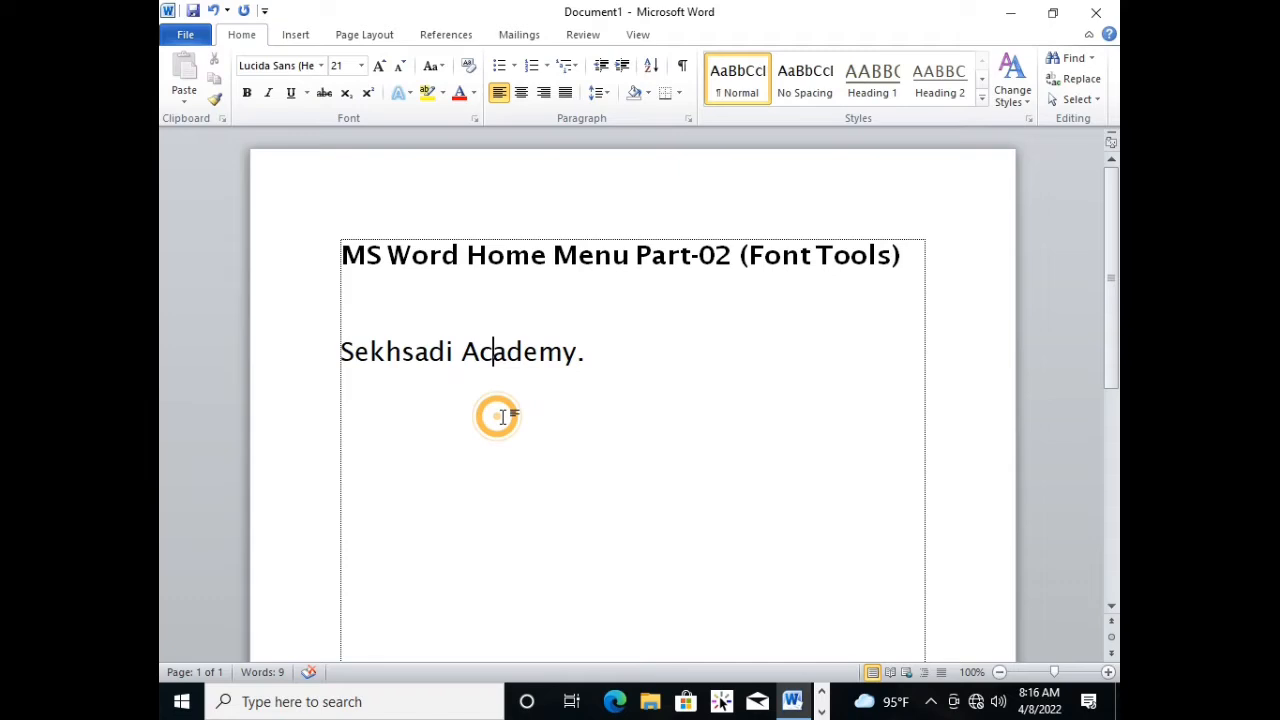
Make the whole "Sekhsadi Academy." line below the heading bold.
{"action": "left_click", "coordinate": [606, 356]}
{"action": "left_click", "coordinate": [427, 354]}
{"action": "left_click", "coordinate": [537, 355]}
{"action": "left_click", "coordinate": [600, 354]}
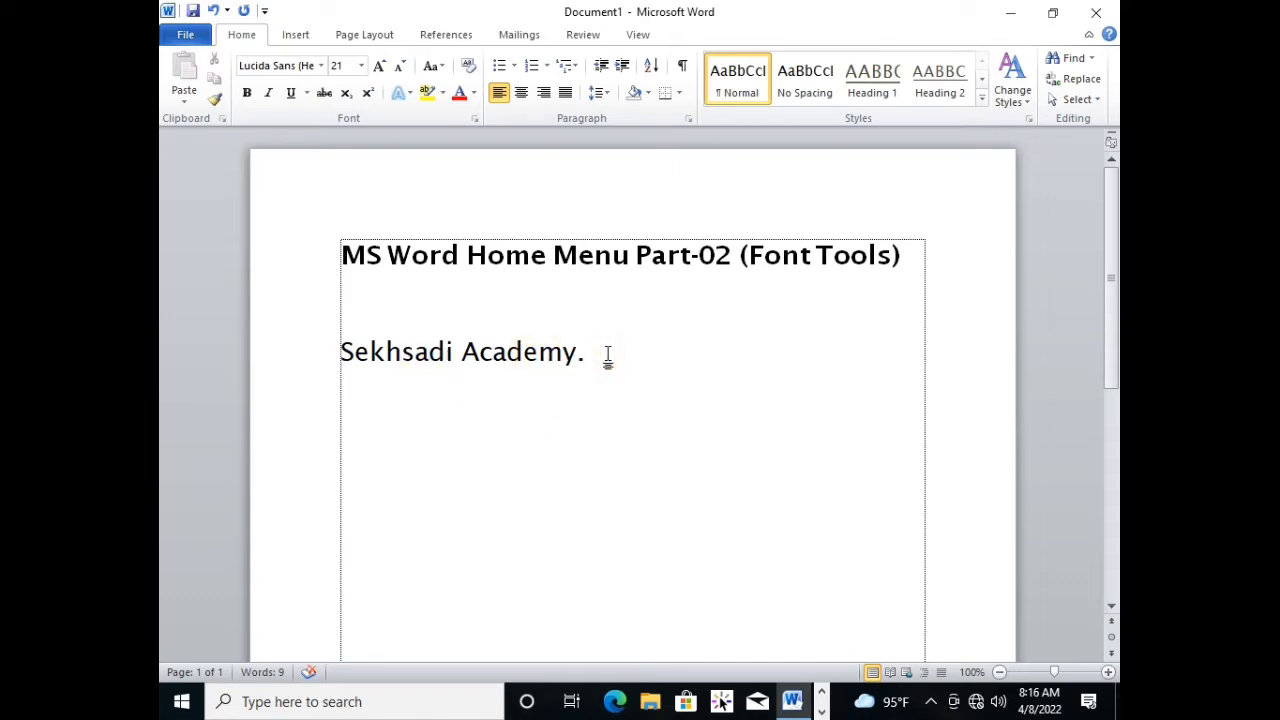
{"action": "left_click", "coordinate": [607, 356]}
{"action": "left_click_drag", "start_coordinate": [607, 356], "coordinate": [350, 352]}
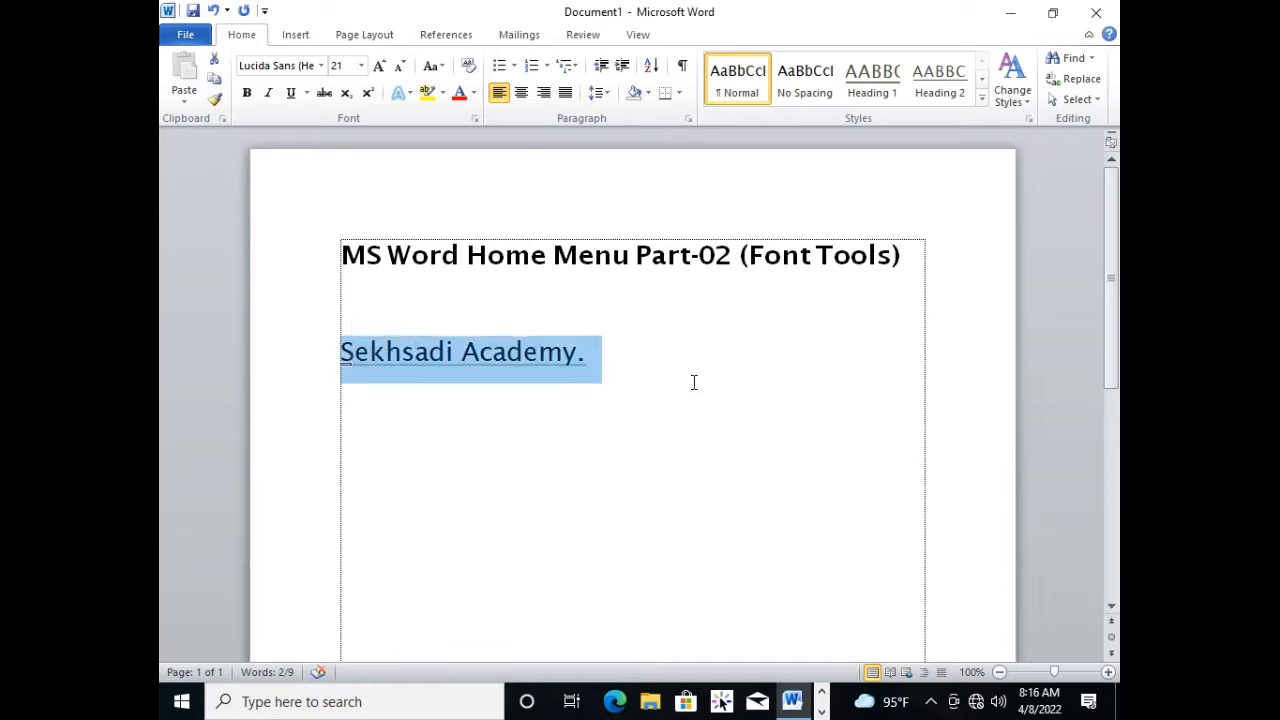
{"action": "left_click", "coordinate": [600, 372]}
{"action": "left_click_drag", "start_coordinate": [643, 369], "coordinate": [341, 353]}
{"action": "left_click", "coordinate": [248, 93]}
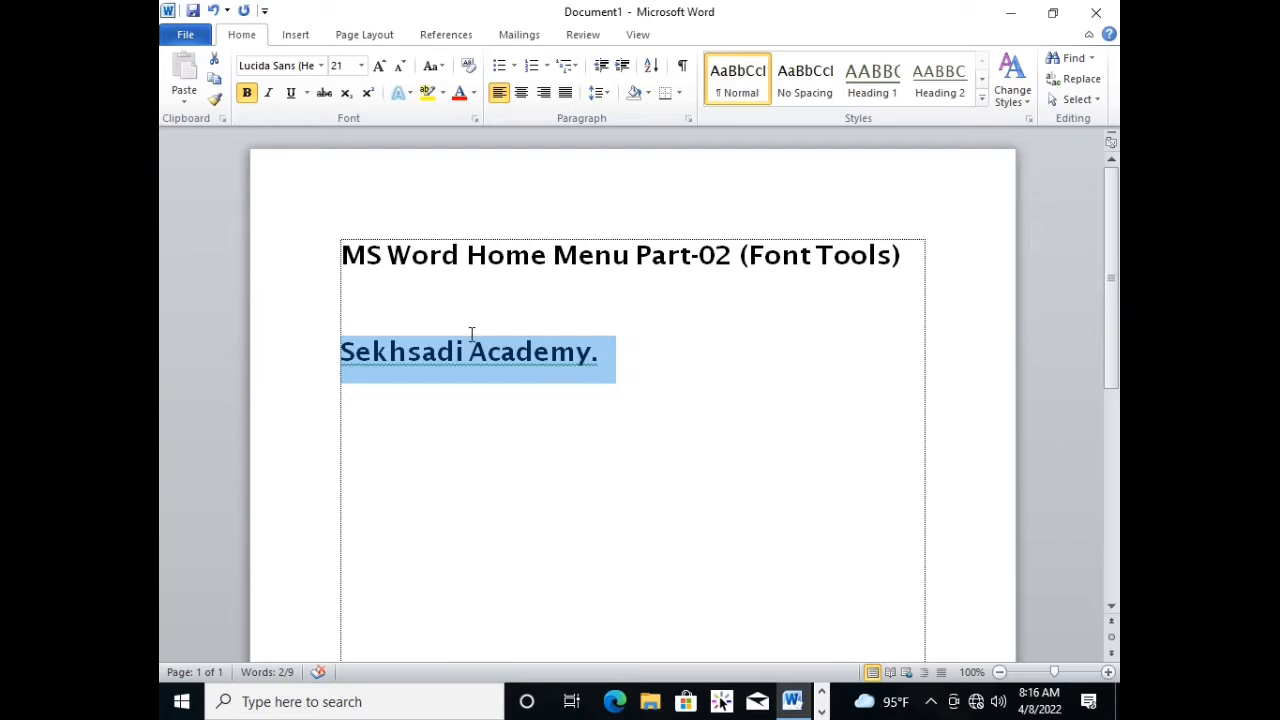
{"action": "key", "text": "Right"}
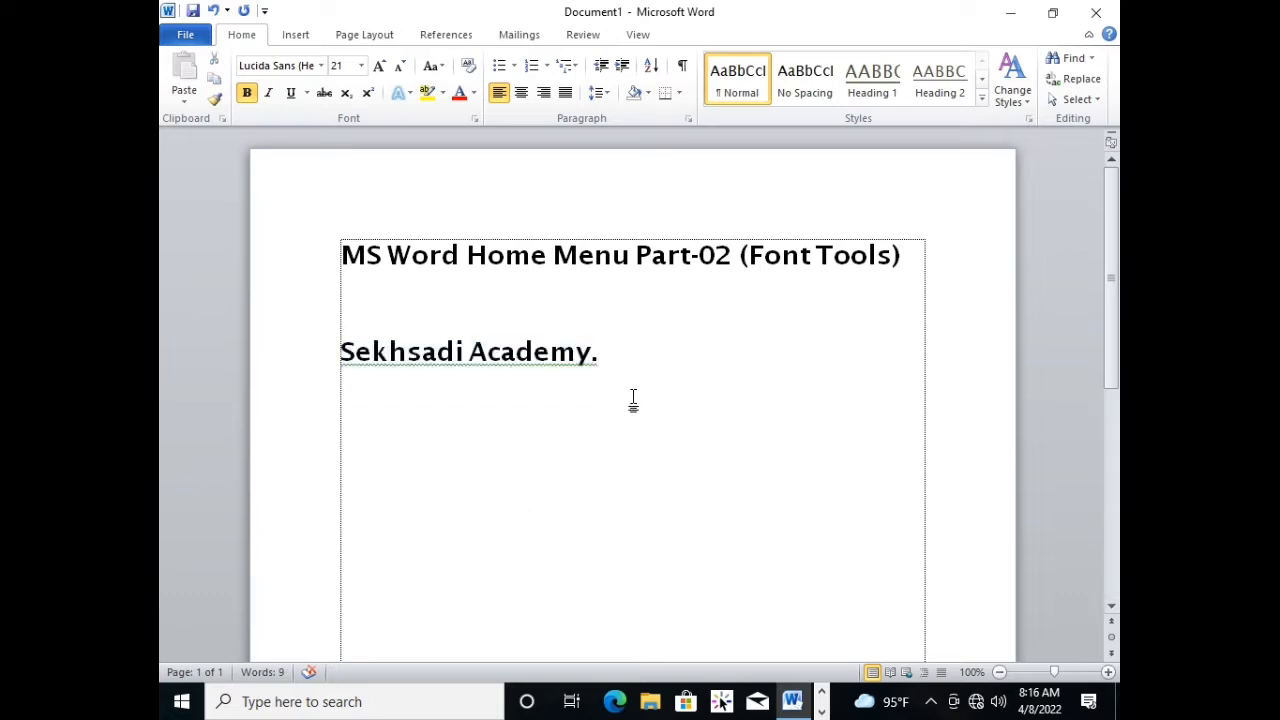
Remove the bold formatting from the "Sekhsadi Academy." line.
{"action": "left_click_drag", "start_coordinate": [634, 366], "coordinate": [340, 345]}
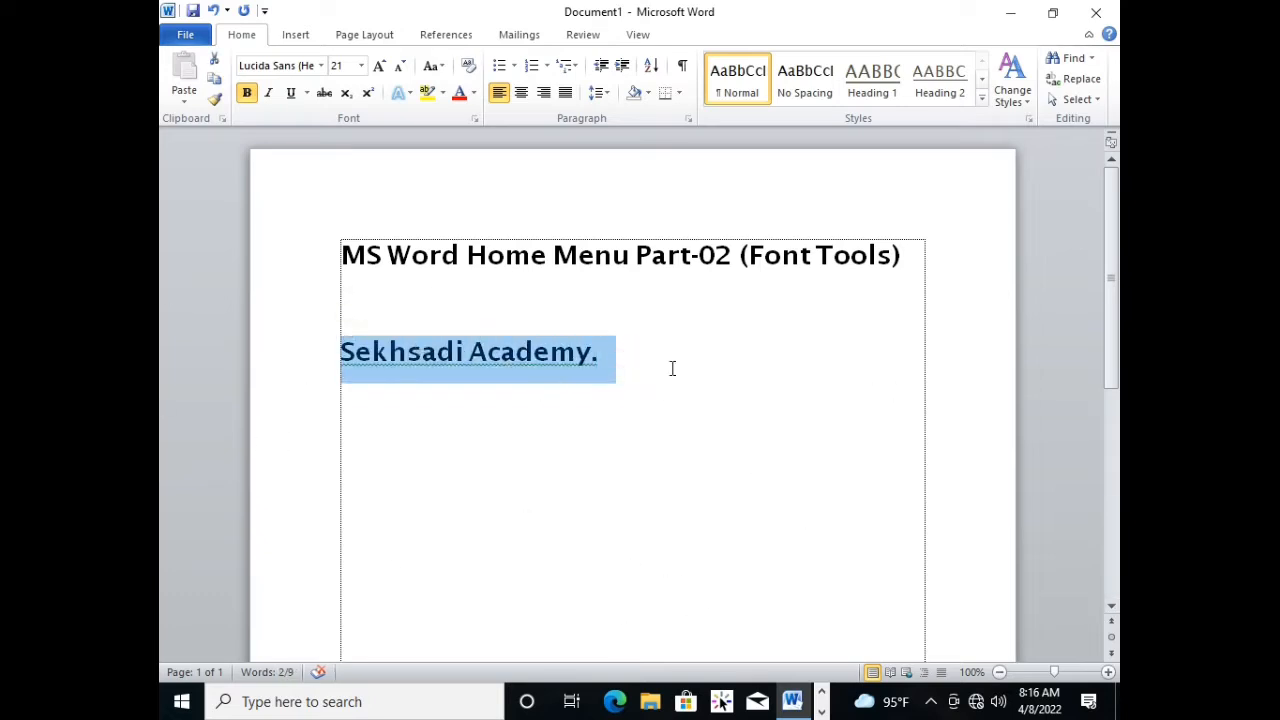
{"action": "left_click", "coordinate": [729, 362]}
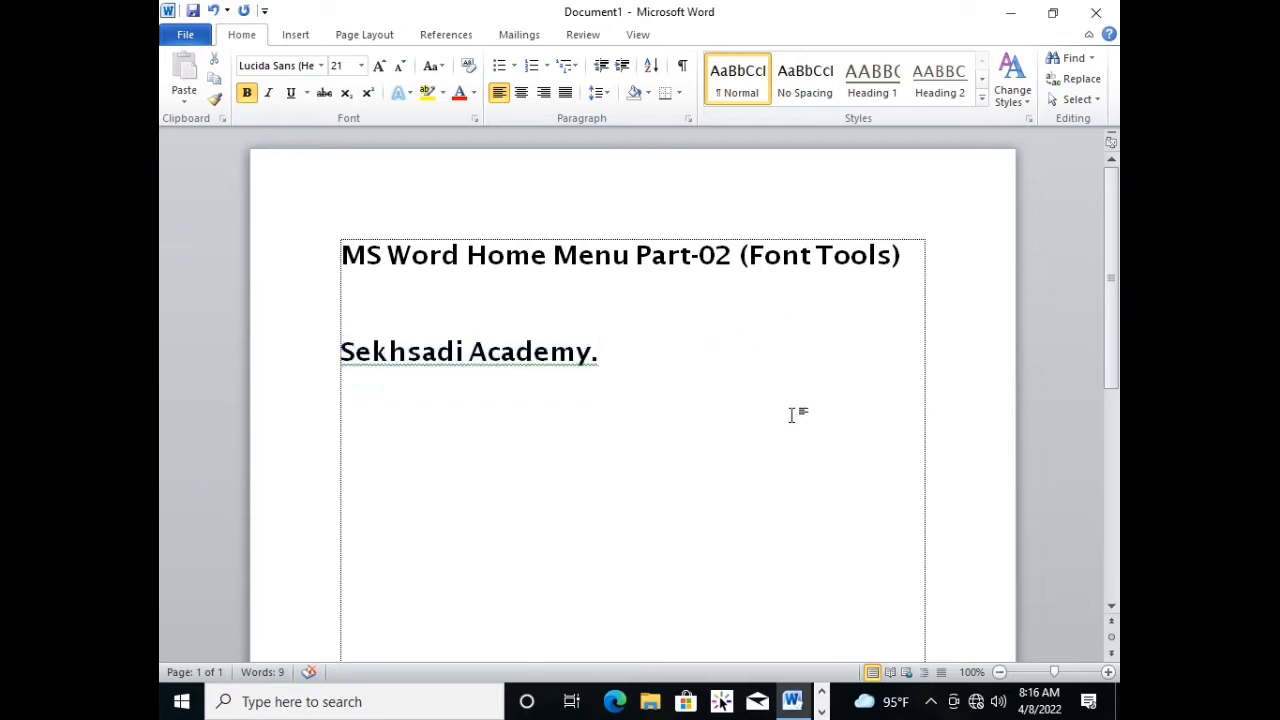
{"action": "left_click_drag", "start_coordinate": [729, 400], "coordinate": [374, 343]}
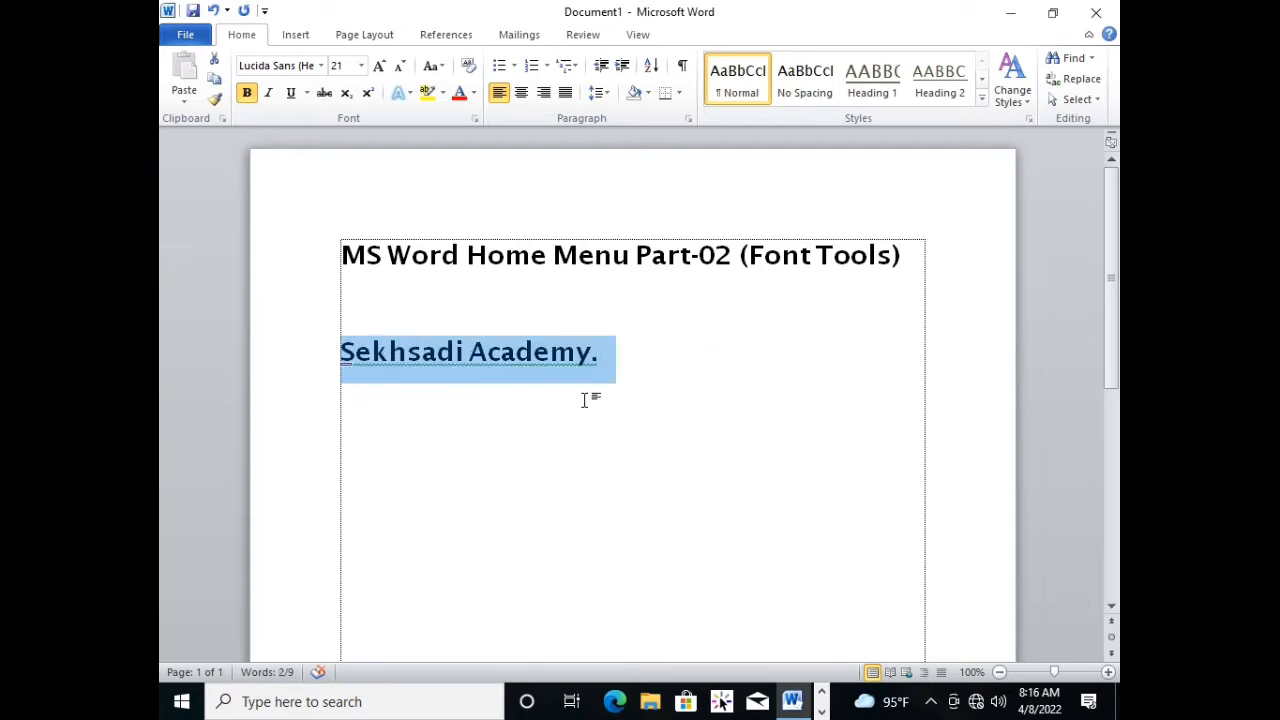
{"action": "left_click", "coordinate": [628, 357]}
{"action": "left_click_drag", "start_coordinate": [628, 357], "coordinate": [342, 352]}
{"action": "left_click", "coordinate": [246, 94]}
{"action": "left_click", "coordinate": [594, 362]}
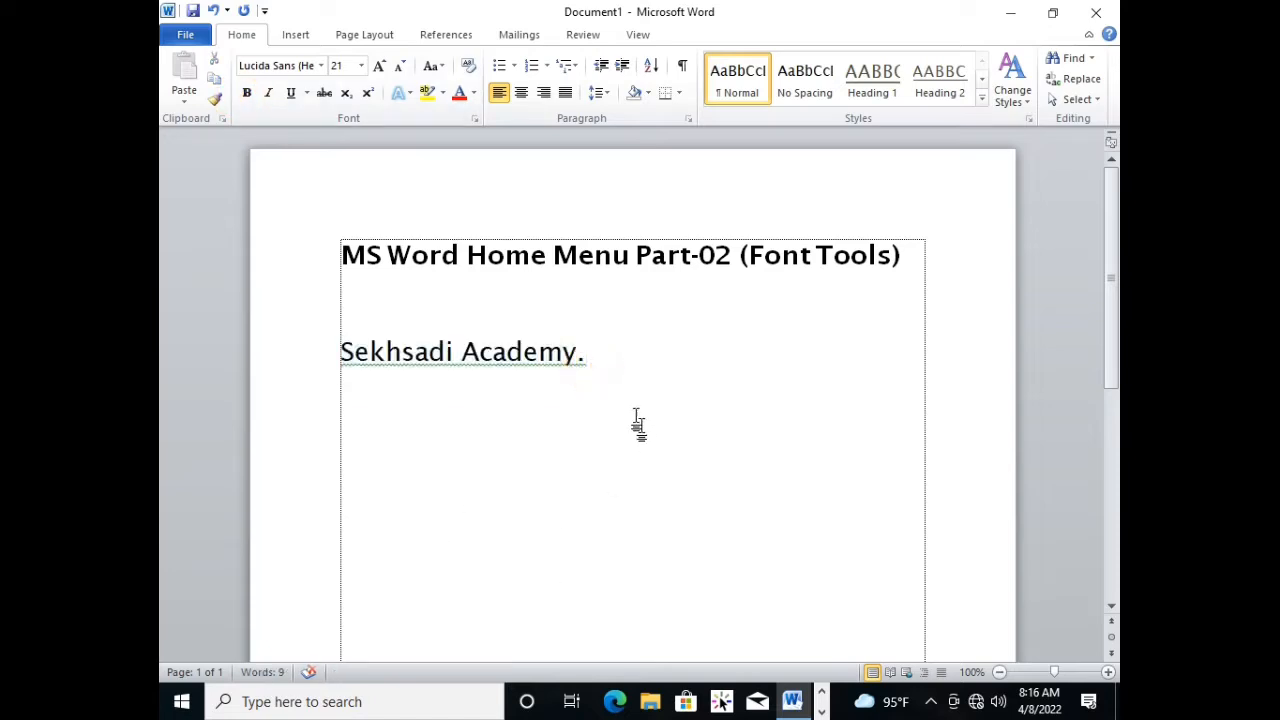
Apply bold to the "Sekhsadi Academy." line once more and turn it off again.
{"action": "left_click_drag", "start_coordinate": [663, 369], "coordinate": [296, 358]}
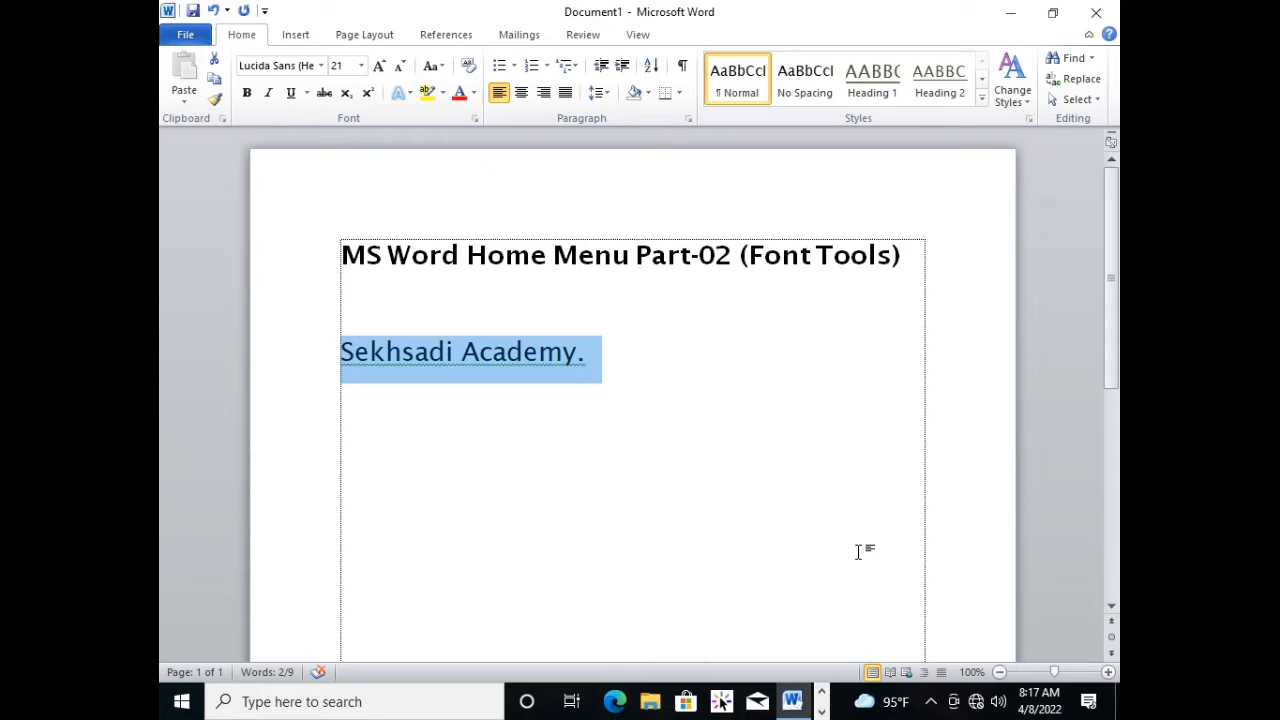
{"action": "key", "text": "ctrl+b"}
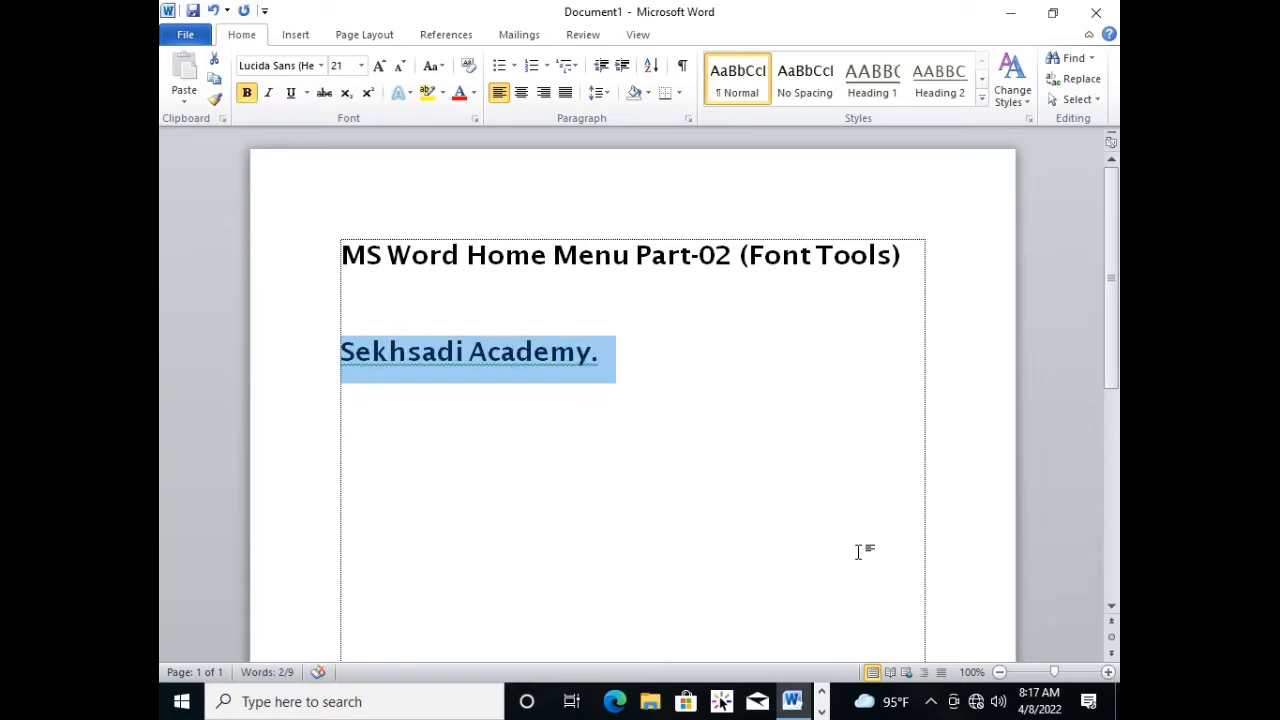
{"action": "left_click", "coordinate": [550, 372]}
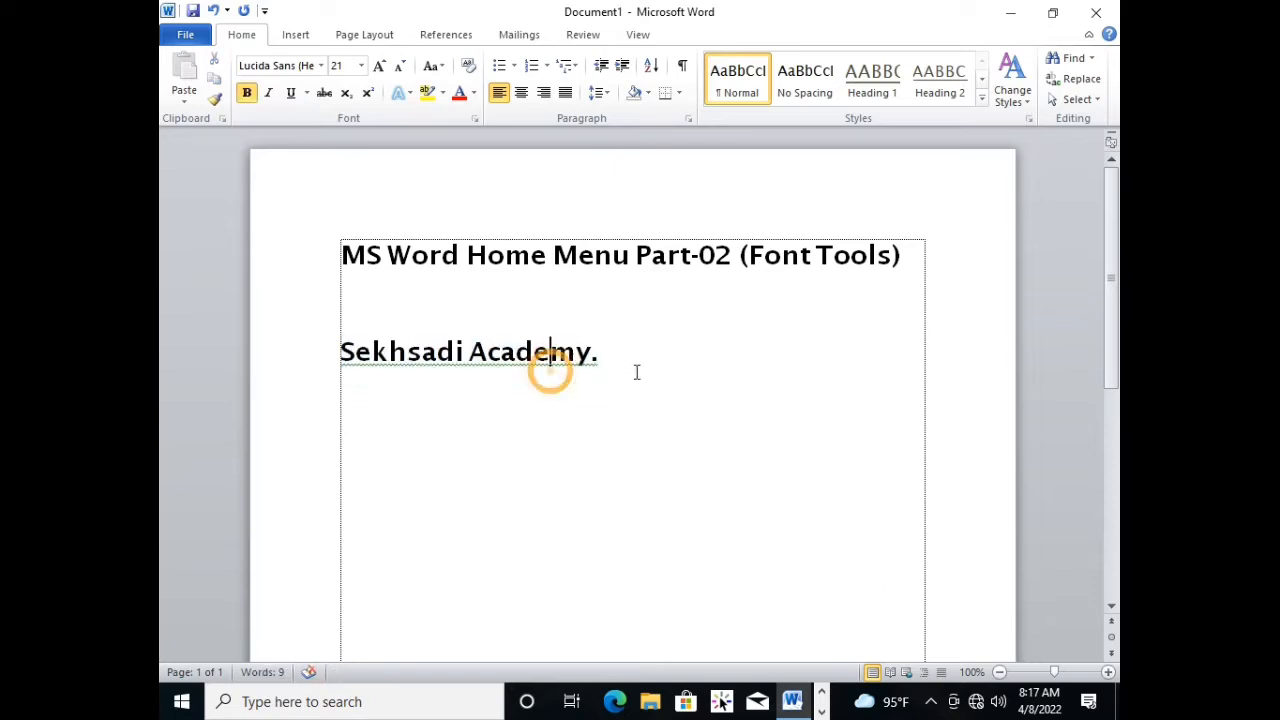
{"action": "triple_click", "coordinate": [637, 371]}
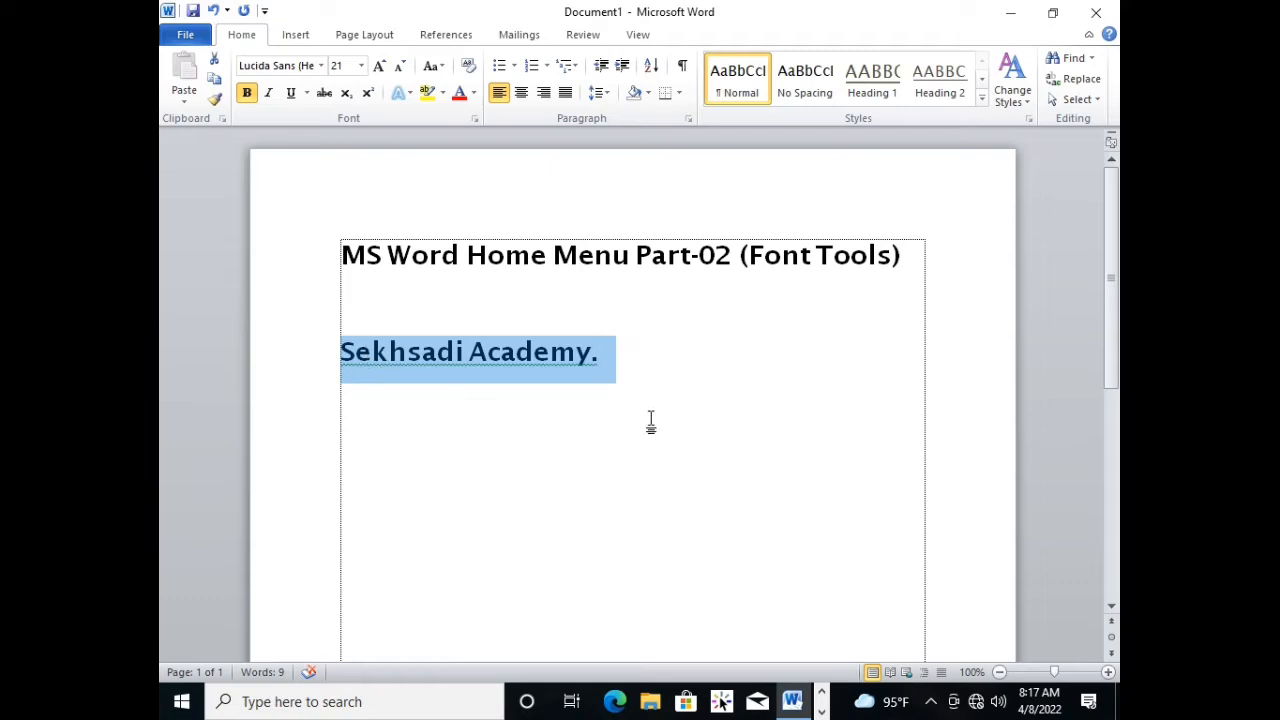
{"action": "key", "text": "ctrl+b"}
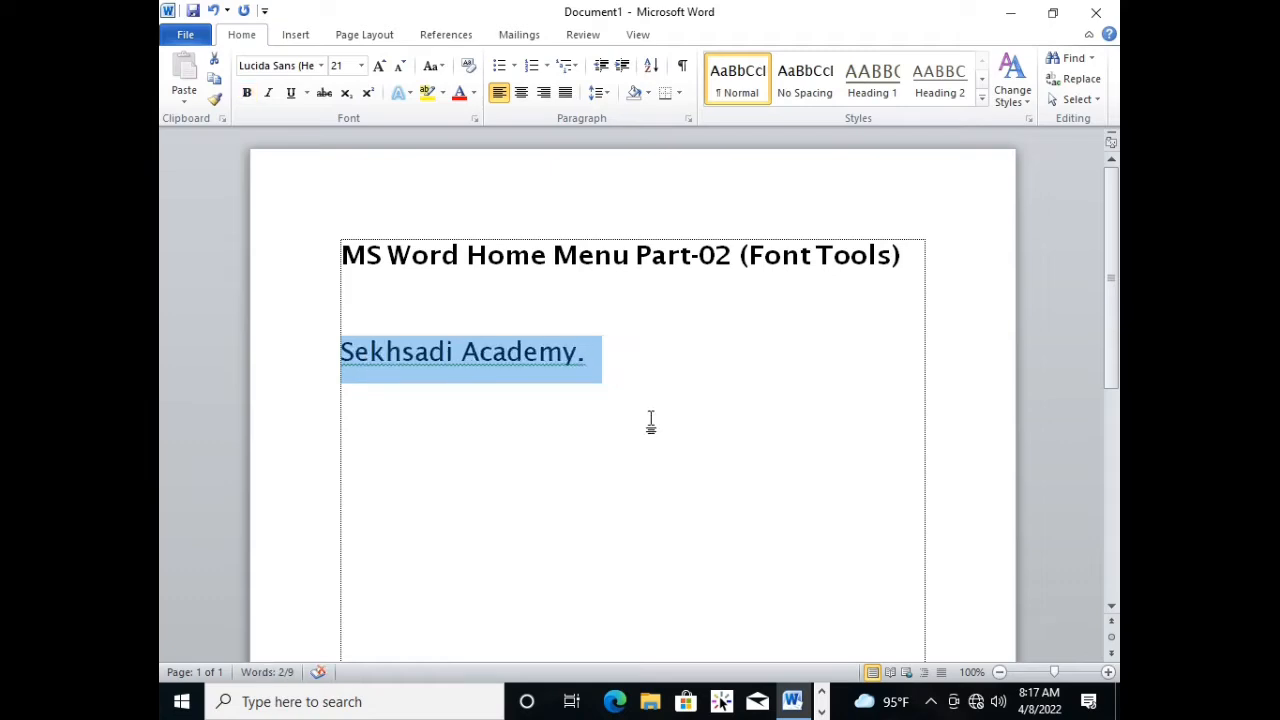
{"action": "left_click", "coordinate": [632, 368]}
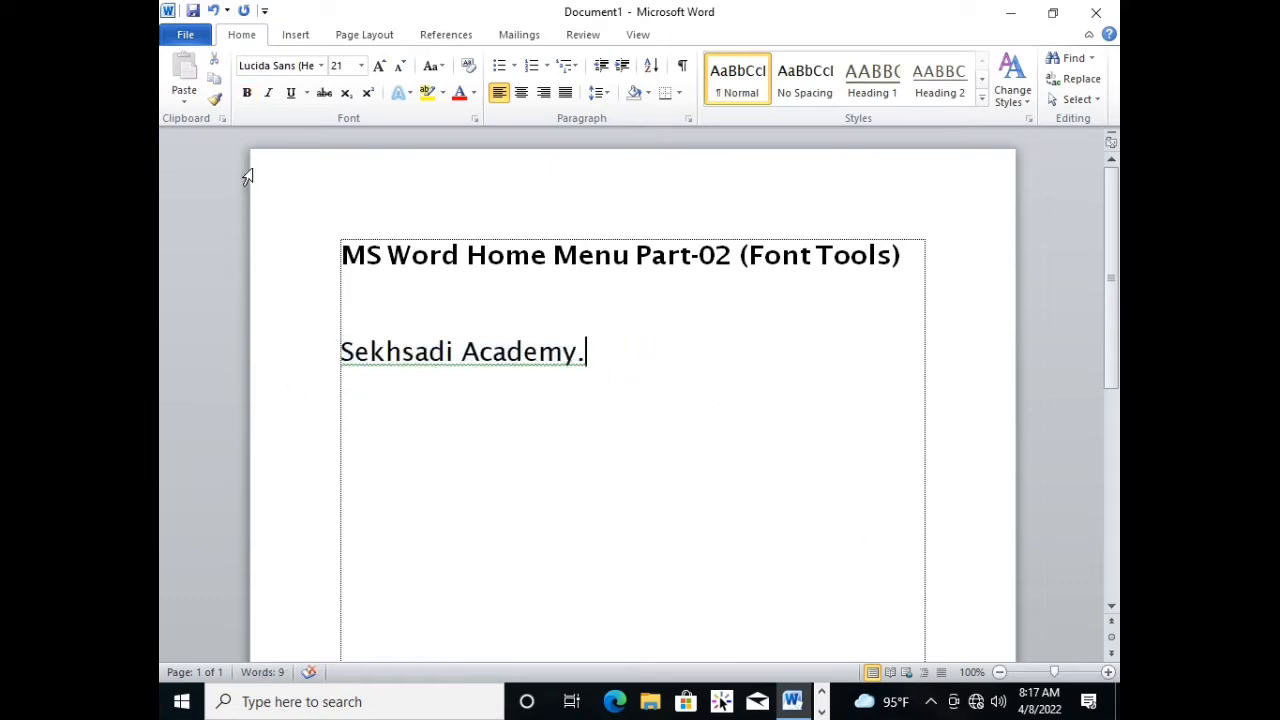
Switch italic on and off several times for the "Sekhsadi Academy." line, ending with upright text.
{"action": "left_click", "coordinate": [609, 358]}
{"action": "scroll", "coordinate": [700, 415], "scroll_direction": "up", "scroll_amount": 2}
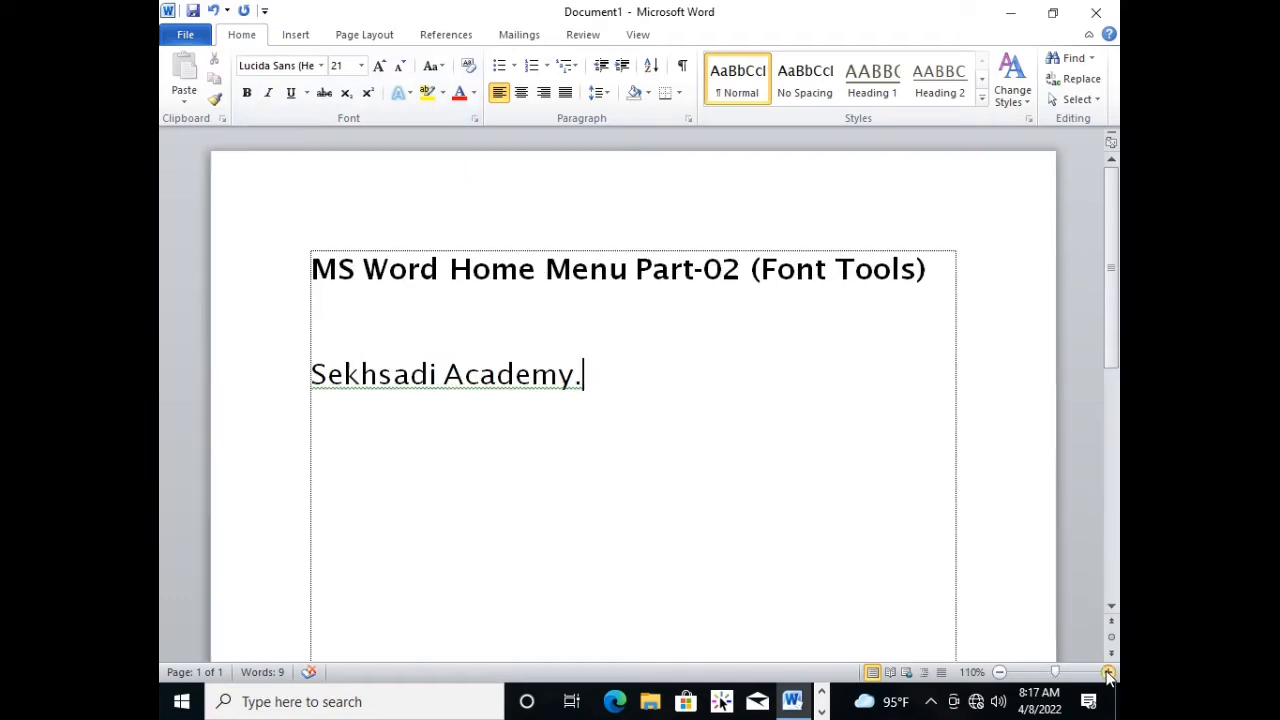
{"action": "left_click", "coordinate": [664, 401]}
{"action": "left_click", "coordinate": [618, 426]}
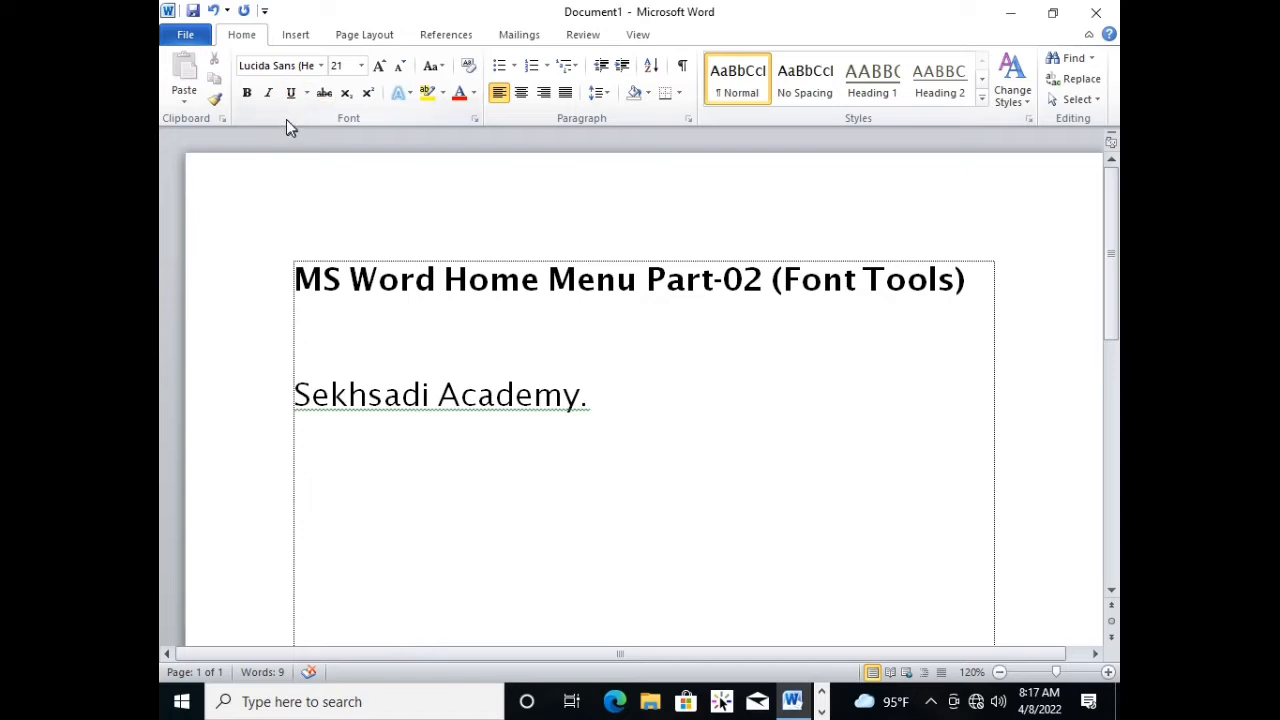
{"action": "triple_click", "coordinate": [605, 401]}
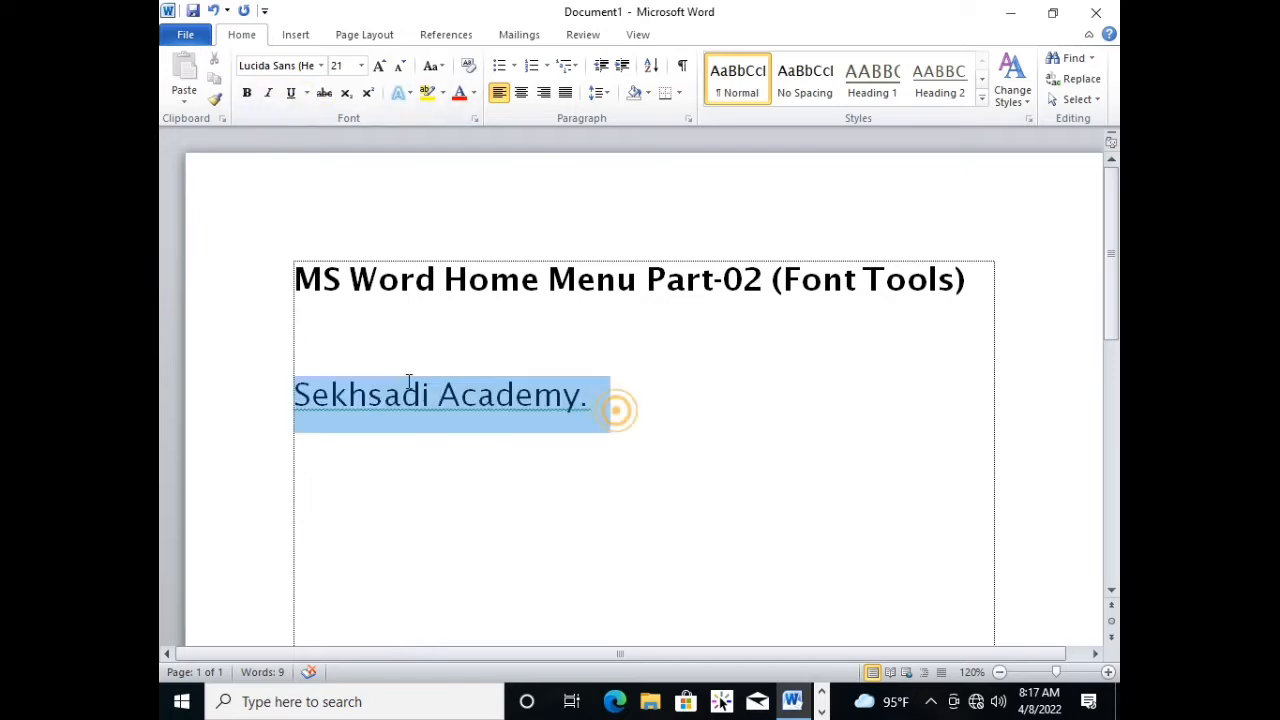
{"action": "left_click", "coordinate": [275, 96]}
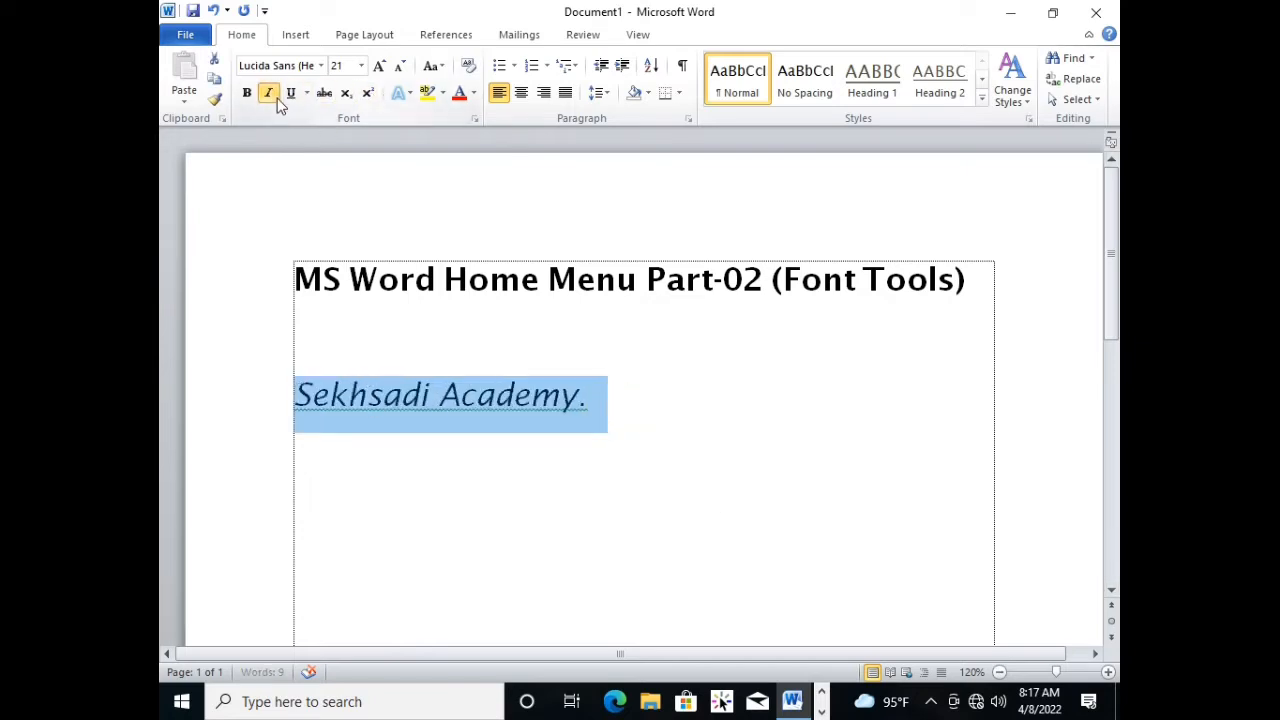
{"action": "left_click", "coordinate": [268, 93]}
{"action": "left_click", "coordinate": [268, 93]}
{"action": "left_click", "coordinate": [268, 93]}
{"action": "left_click", "coordinate": [268, 93]}
{"action": "left_click", "coordinate": [276, 98]}
{"action": "left_click", "coordinate": [276, 98]}
{"action": "left_click", "coordinate": [276, 98]}
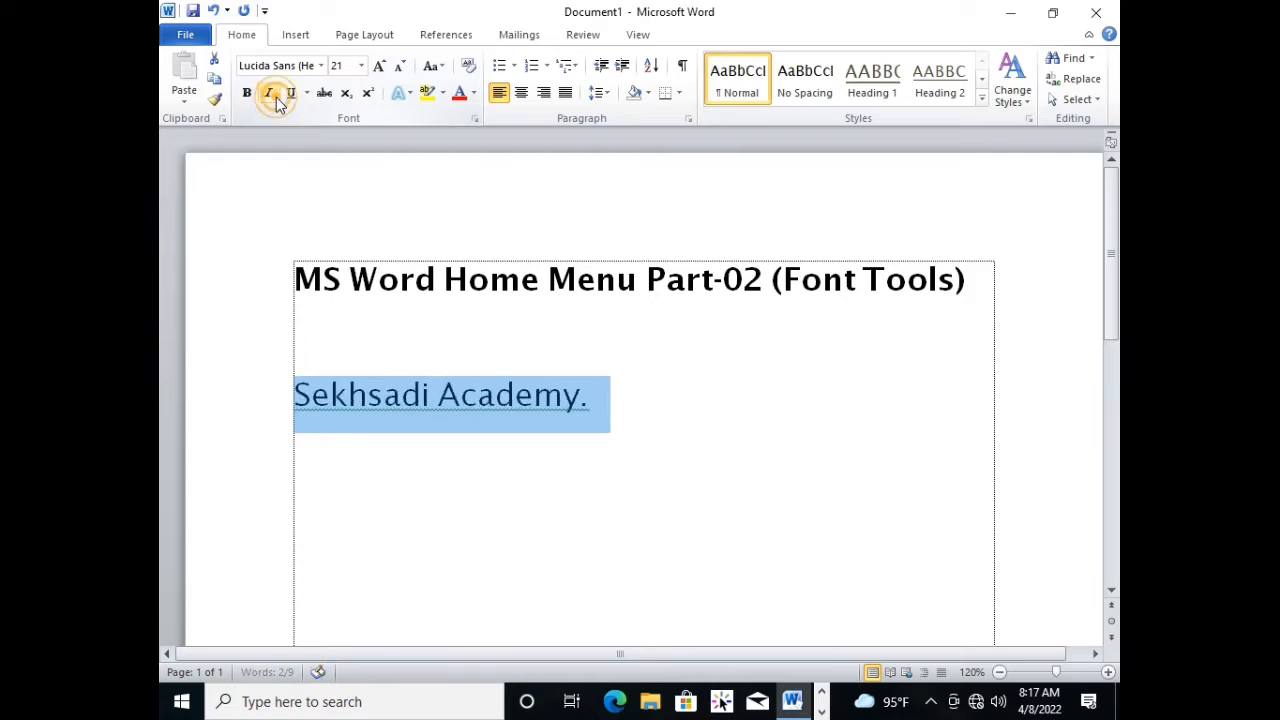
{"action": "left_click", "coordinate": [276, 98]}
{"action": "left_click", "coordinate": [276, 98]}
{"action": "left_click", "coordinate": [680, 455]}
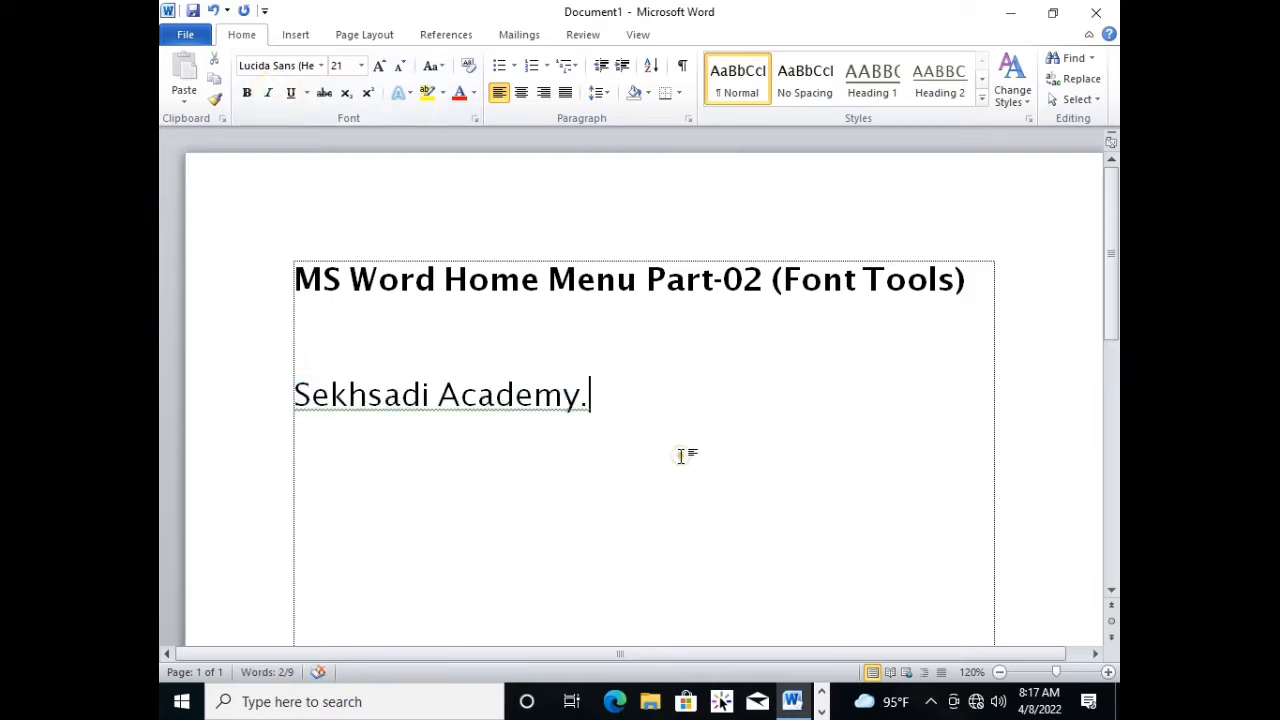
Select the "Sekhsadi Academy." line again and toggle italic repeatedly, leaving italic off at the end.
{"action": "left_click_drag", "start_coordinate": [619, 413], "coordinate": [414, 402]}
{"action": "key", "text": "ctrl+i"}
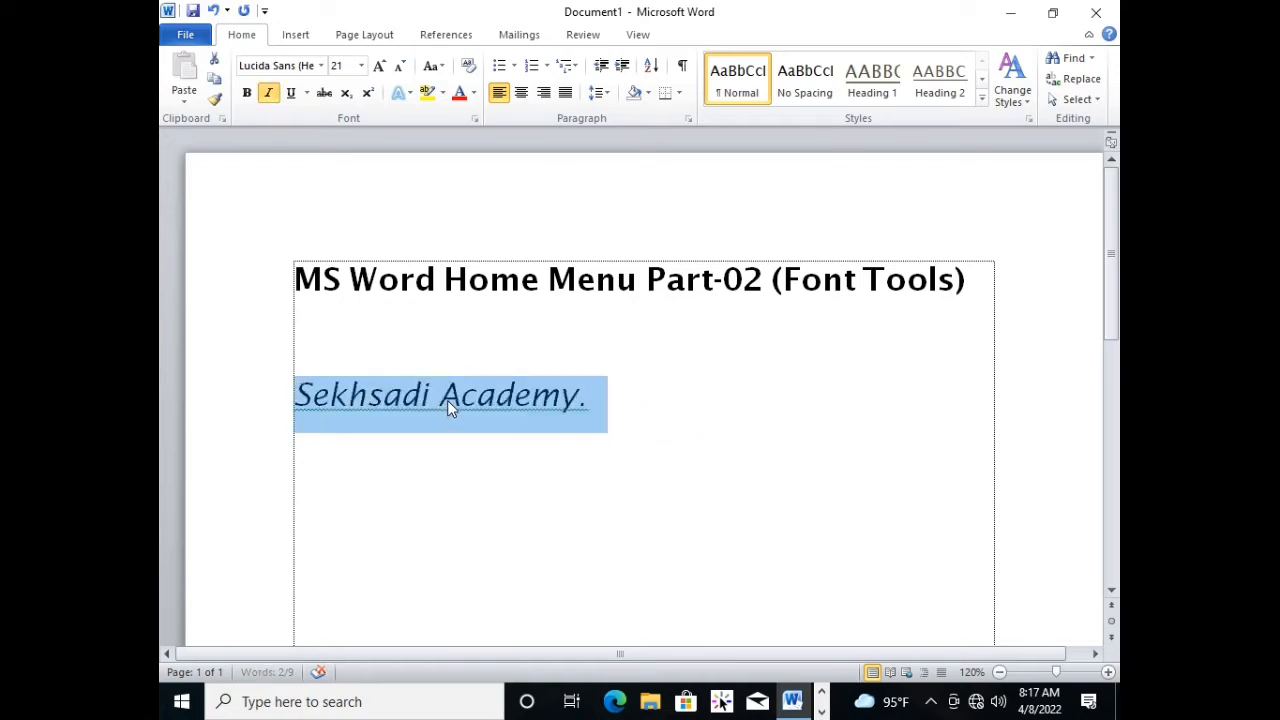
{"action": "key", "text": "ctrl+i"}
{"action": "key", "text": "ctrl+i"}
{"action": "key", "text": "ctrl+i"}
{"action": "key", "text": "ctrl+i"}
{"action": "key", "text": "ctrl+i"}
{"action": "key", "text": "ctrl+i"}
{"action": "key", "text": "ctrl+i"}
{"action": "key", "text": "ctrl+i"}
{"action": "key", "text": "ctrl+i"}
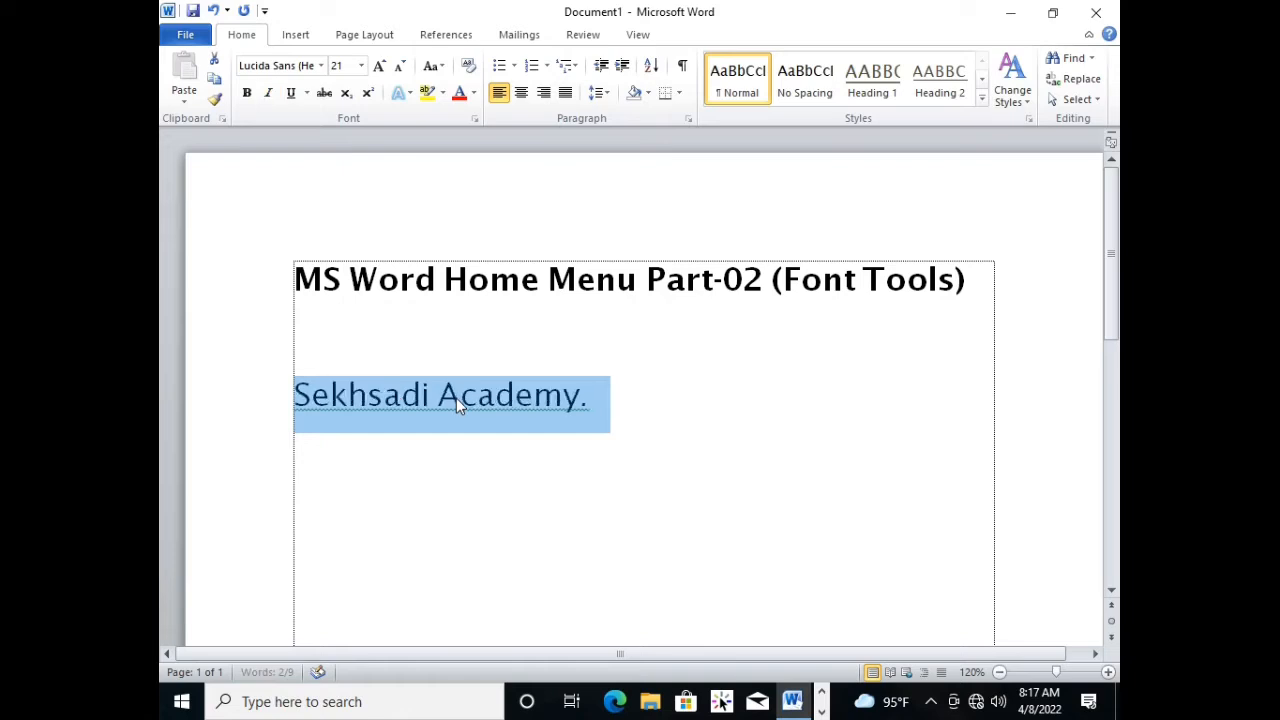
{"action": "key", "text": "ctrl+i"}
{"action": "key", "text": "ctrl+i"}
{"action": "left_click", "coordinate": [605, 396]}
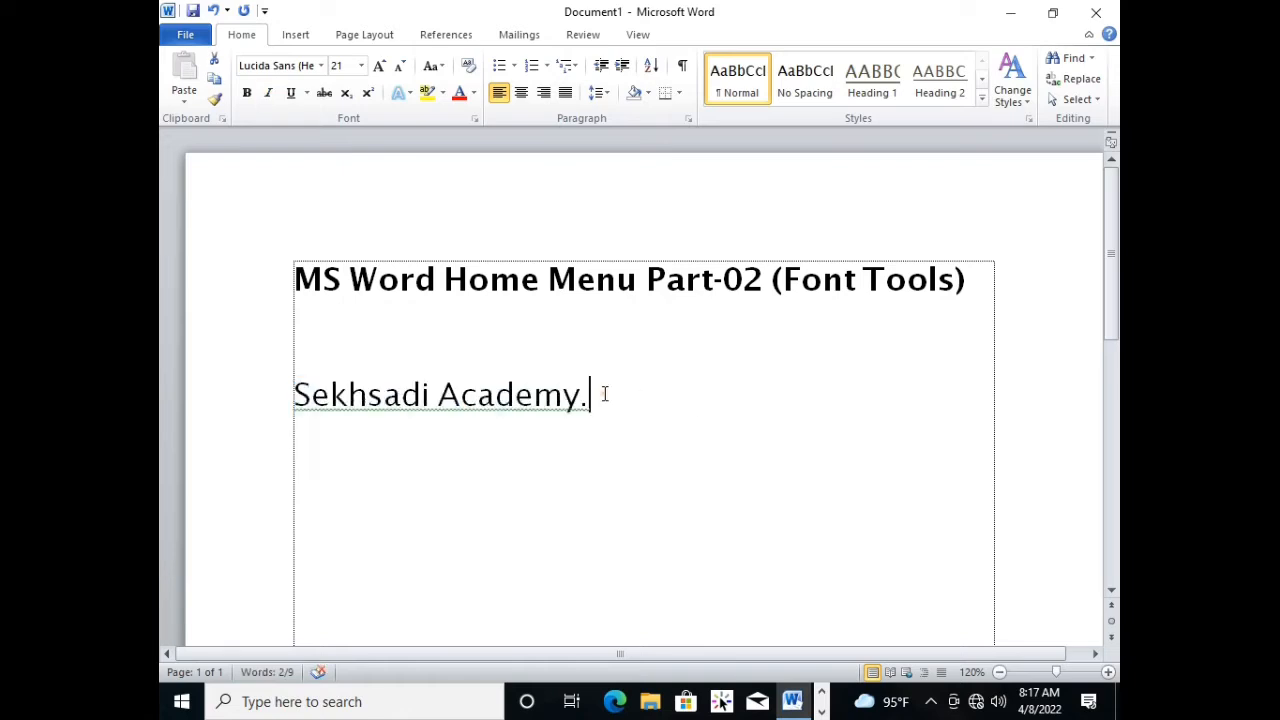
Underline the "Sekhsadi Academy." line and deselect it.
{"action": "left_click_drag", "start_coordinate": [616, 400], "coordinate": [331, 365]}
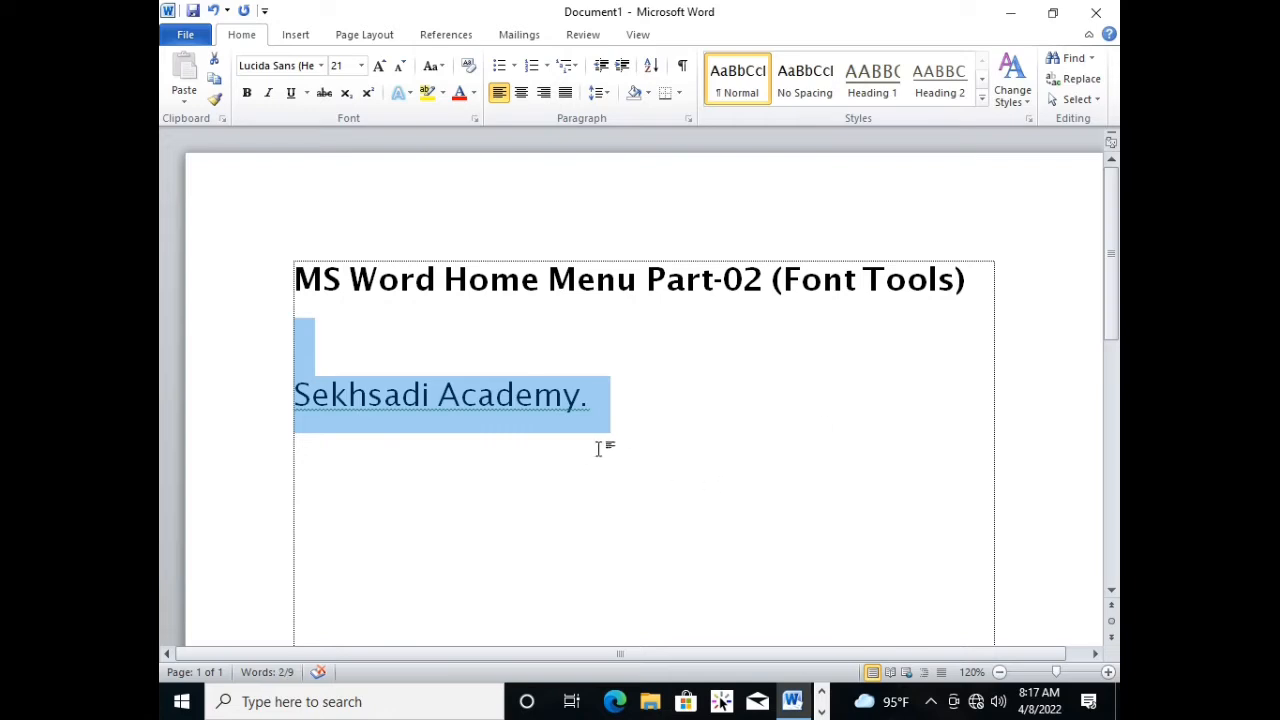
{"action": "key", "text": "ctrl+u"}
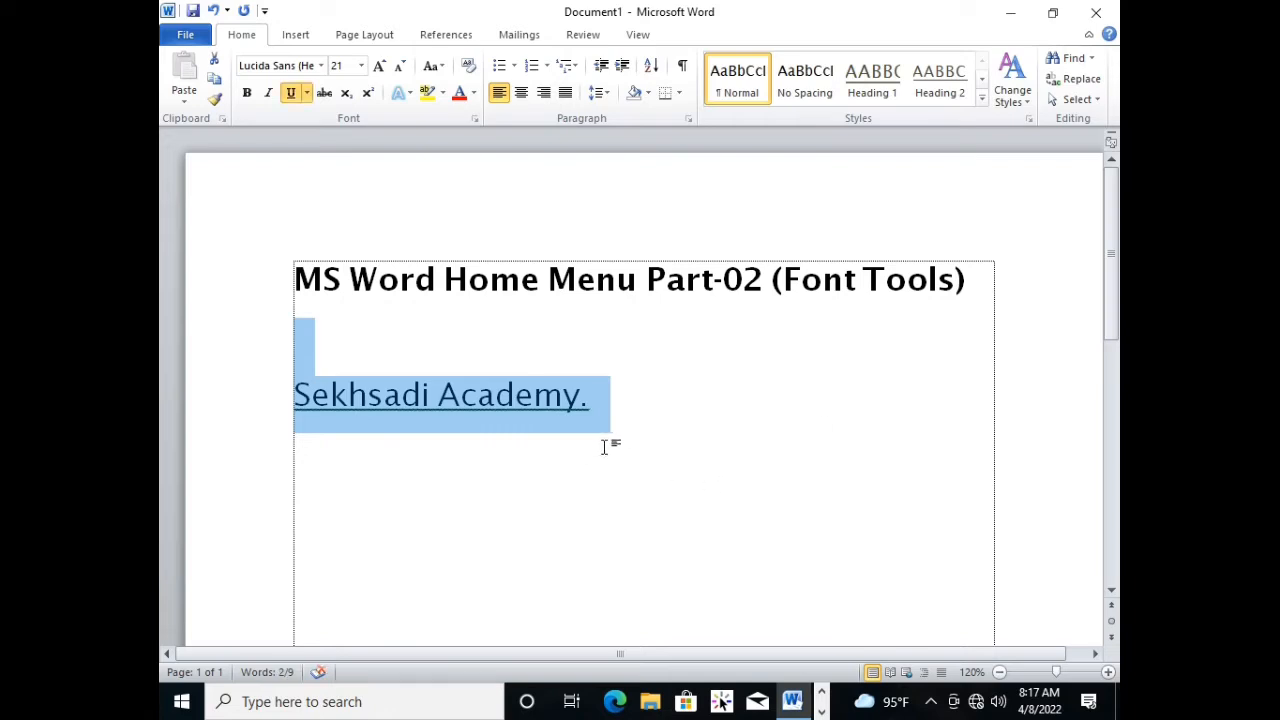
{"action": "left_click", "coordinate": [665, 421]}
{"action": "left_click", "coordinate": [382, 395]}
{"action": "left_click", "coordinate": [578, 405]}
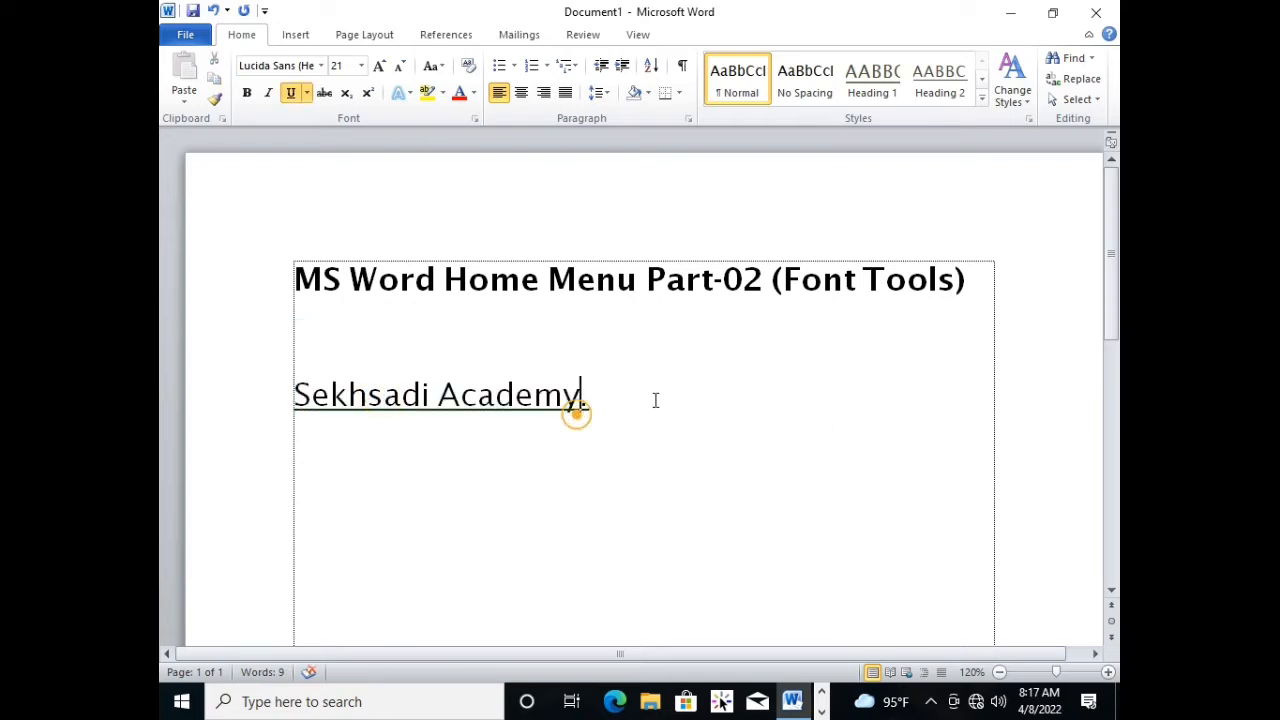
{"action": "left_click", "coordinate": [655, 400]}
Underline the word "Word" in the heading at the start of the document.
{"action": "left_click_drag", "start_coordinate": [438, 279], "coordinate": [352, 285]}
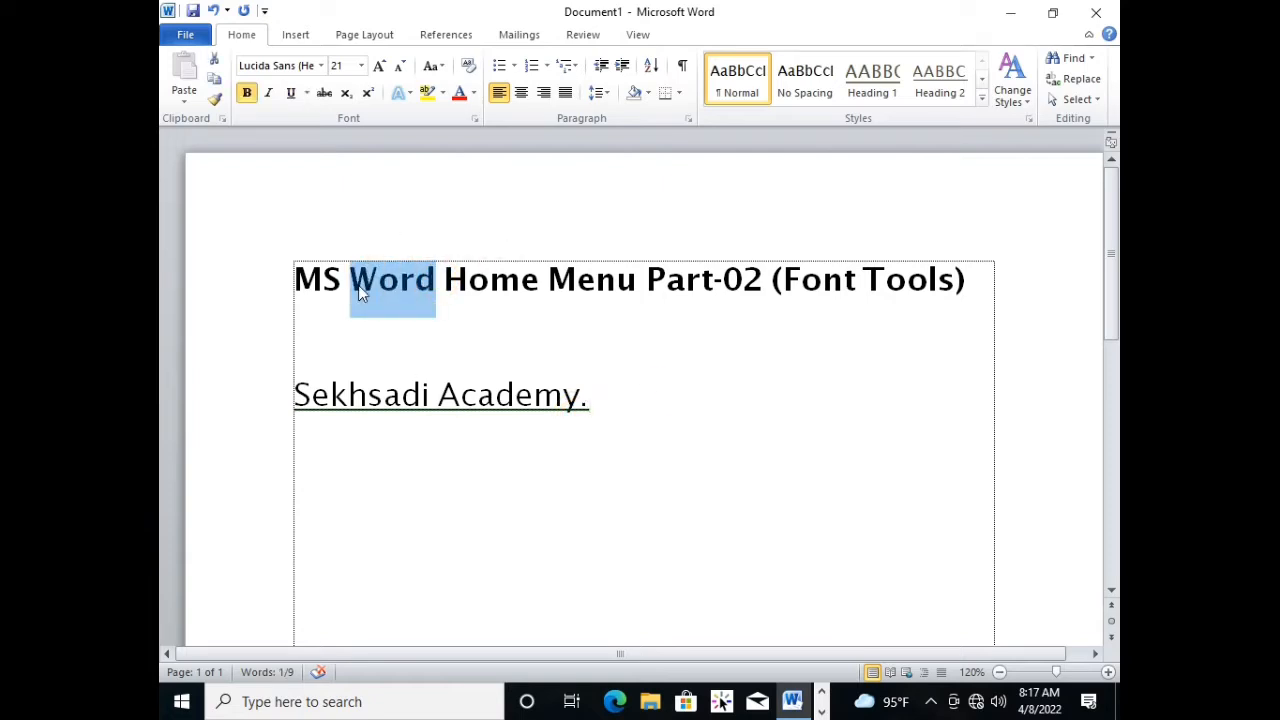
{"action": "key", "text": "ctrl+u"}
{"action": "left_click", "coordinate": [418, 335]}
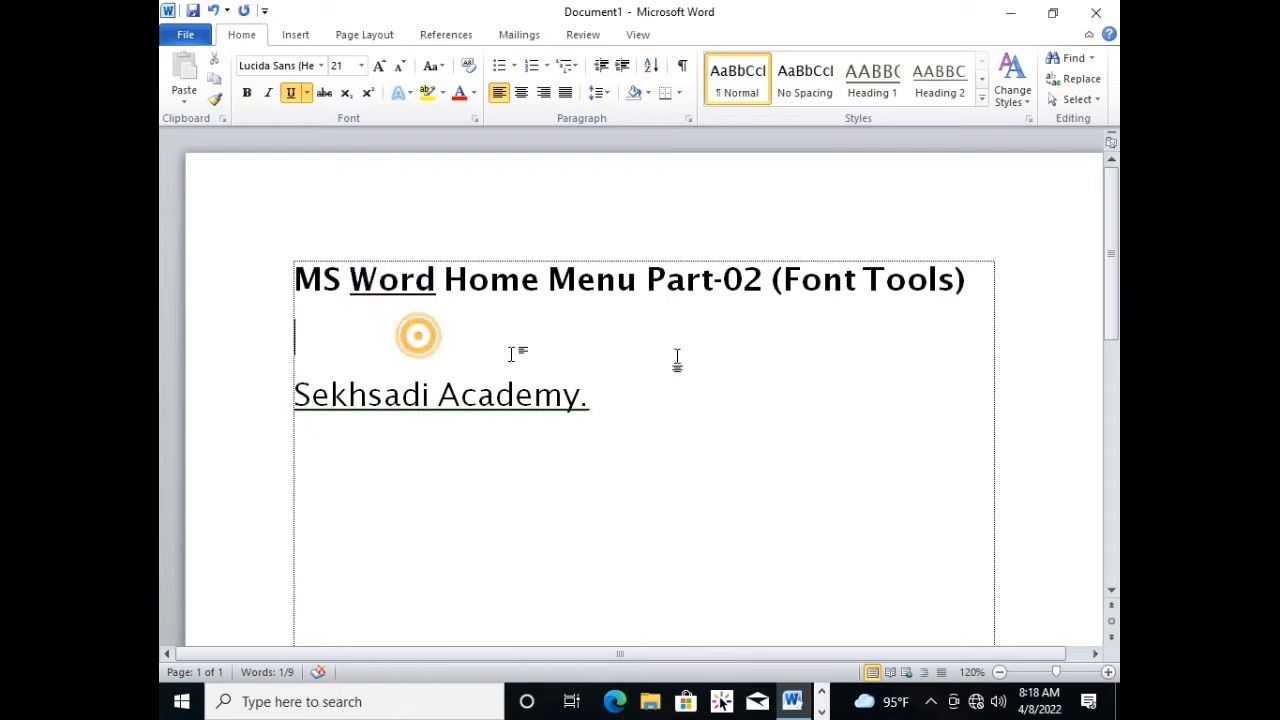
{"action": "left_click", "coordinate": [443, 354]}
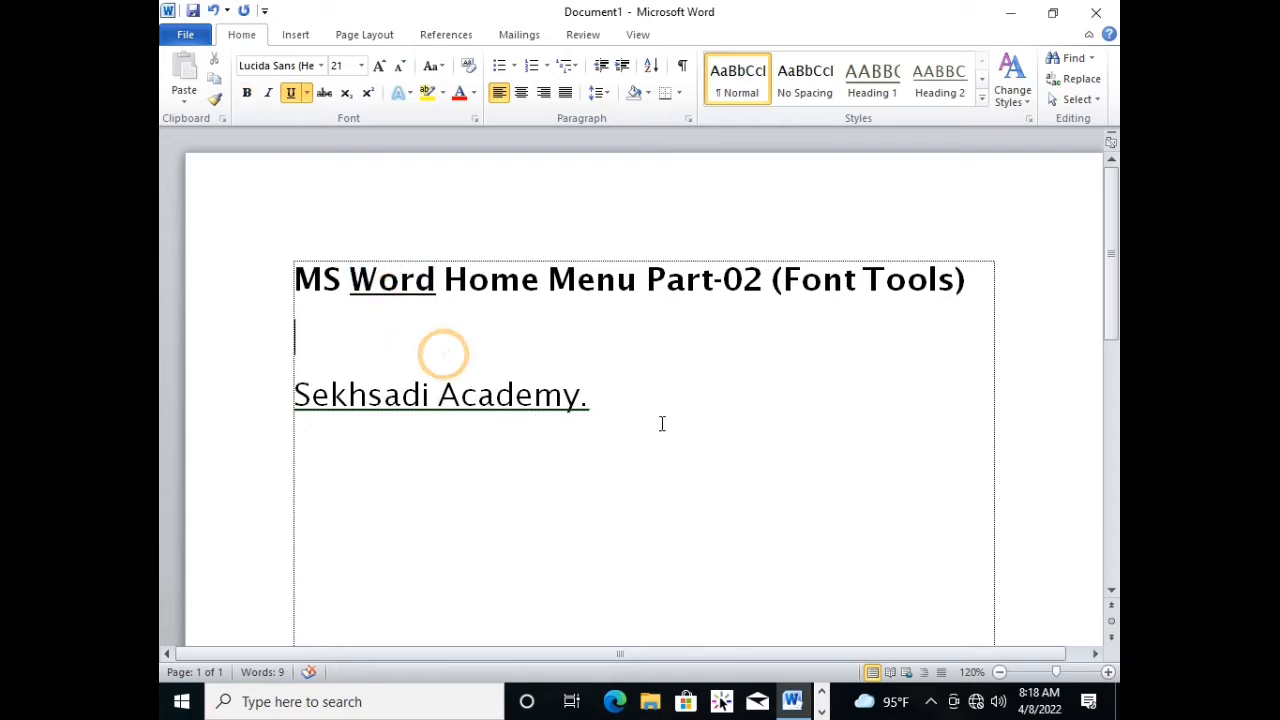
Remove the underline from the "Sekhsadi Academy." line.
{"action": "left_click", "coordinate": [651, 417]}
{"action": "double_click", "coordinate": [598, 399]}
{"action": "triple_click", "coordinate": [598, 399]}
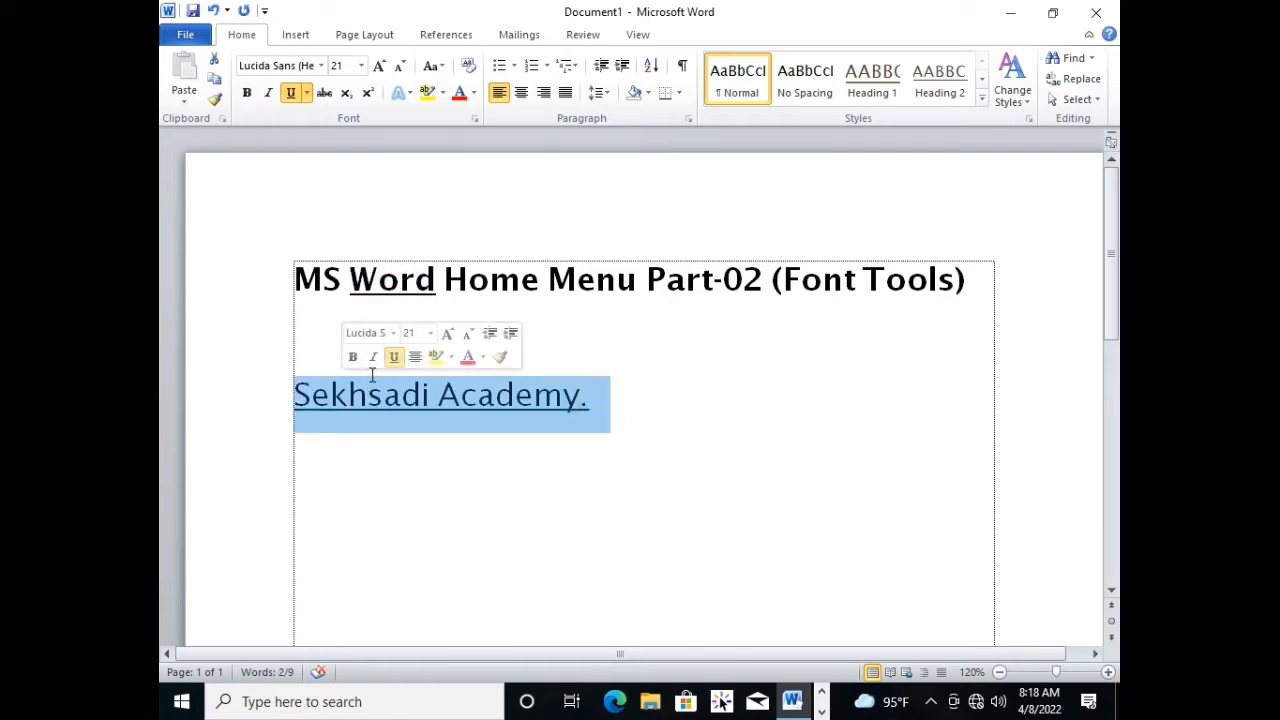
{"action": "key", "text": "ctrl+u"}
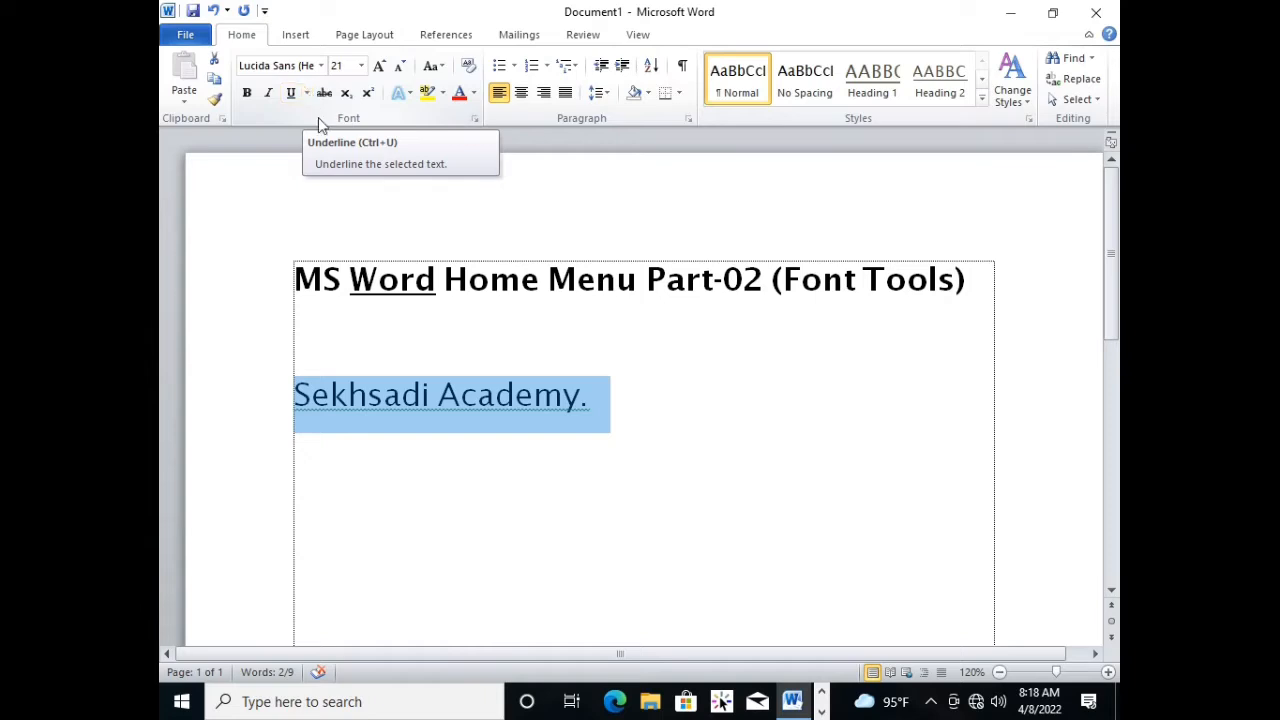
Apply a single solid underline to the "Sekhsadi Academy." line, and replace it with a double underline.
{"action": "left_click", "coordinate": [306, 92]}
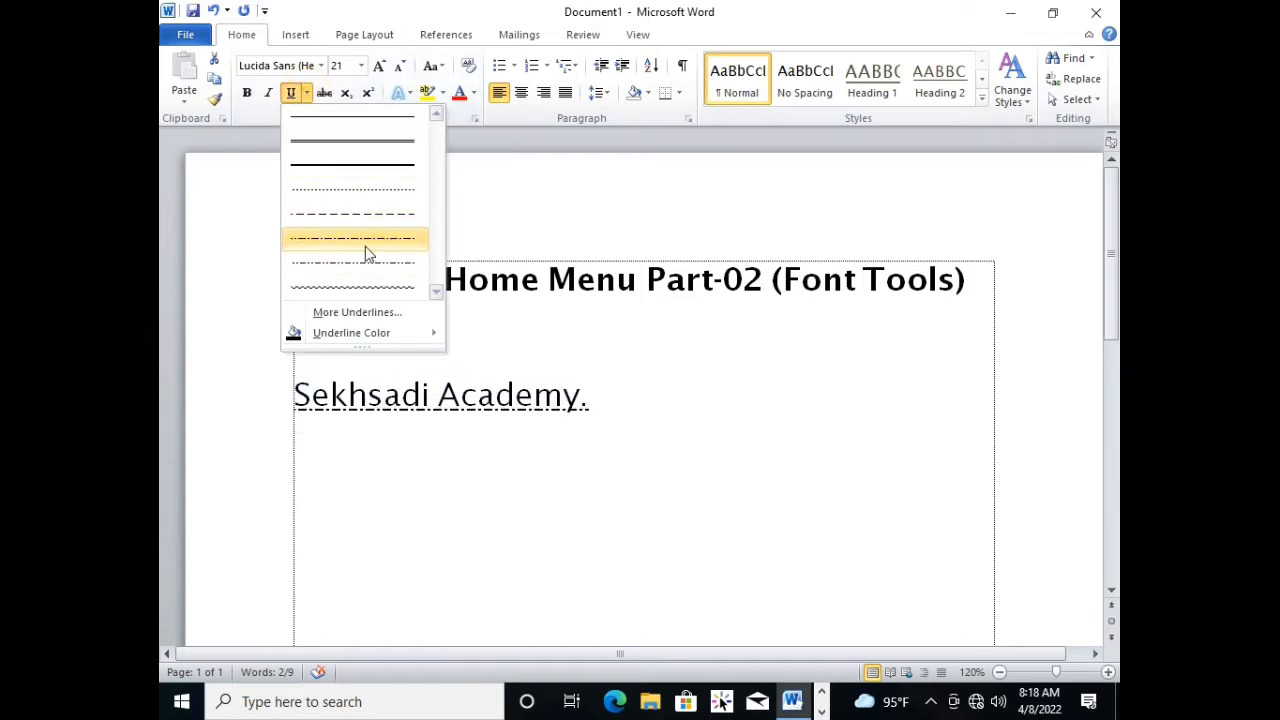
{"action": "left_click", "coordinate": [372, 129]}
{"action": "left_click", "coordinate": [609, 380]}
{"action": "left_click_drag", "start_coordinate": [623, 415], "coordinate": [289, 383]}
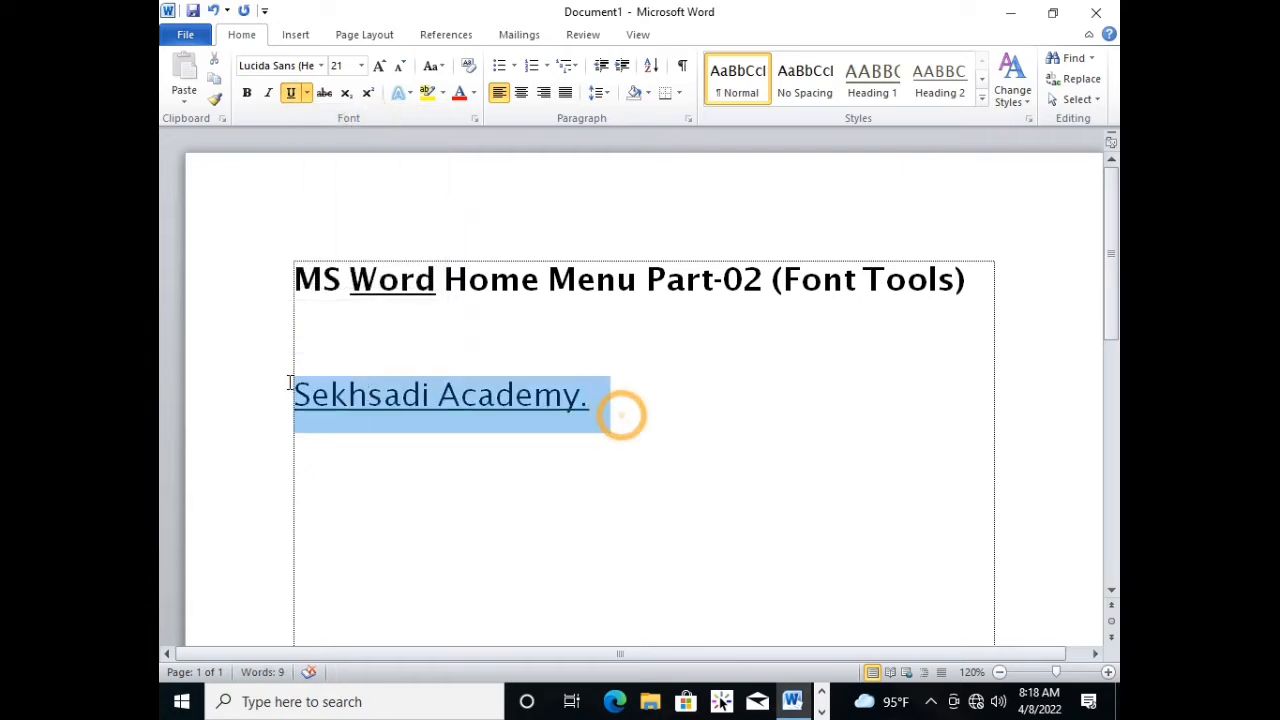
{"action": "left_click", "coordinate": [306, 92]}
{"action": "left_click", "coordinate": [321, 140]}
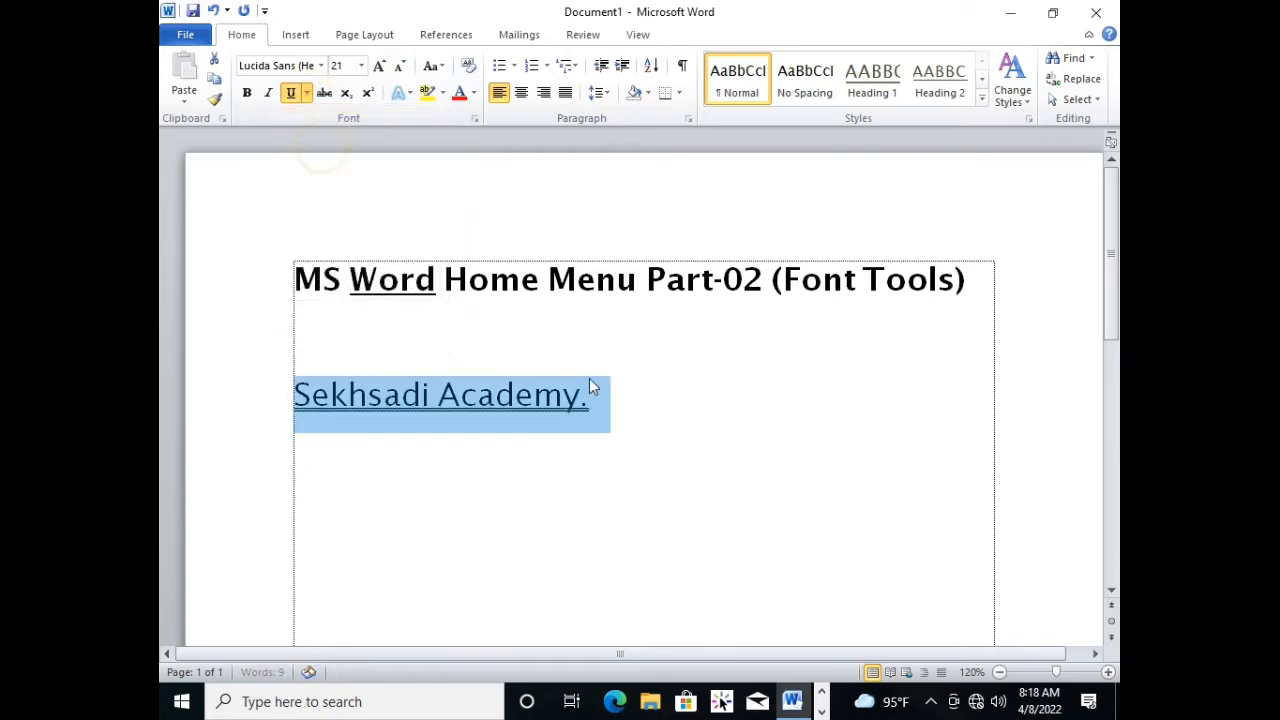
Change the underline style of the "Sekhsadi Academy." line to a thick underline.
{"action": "left_click", "coordinate": [609, 400]}
{"action": "triple_click", "coordinate": [609, 400]}
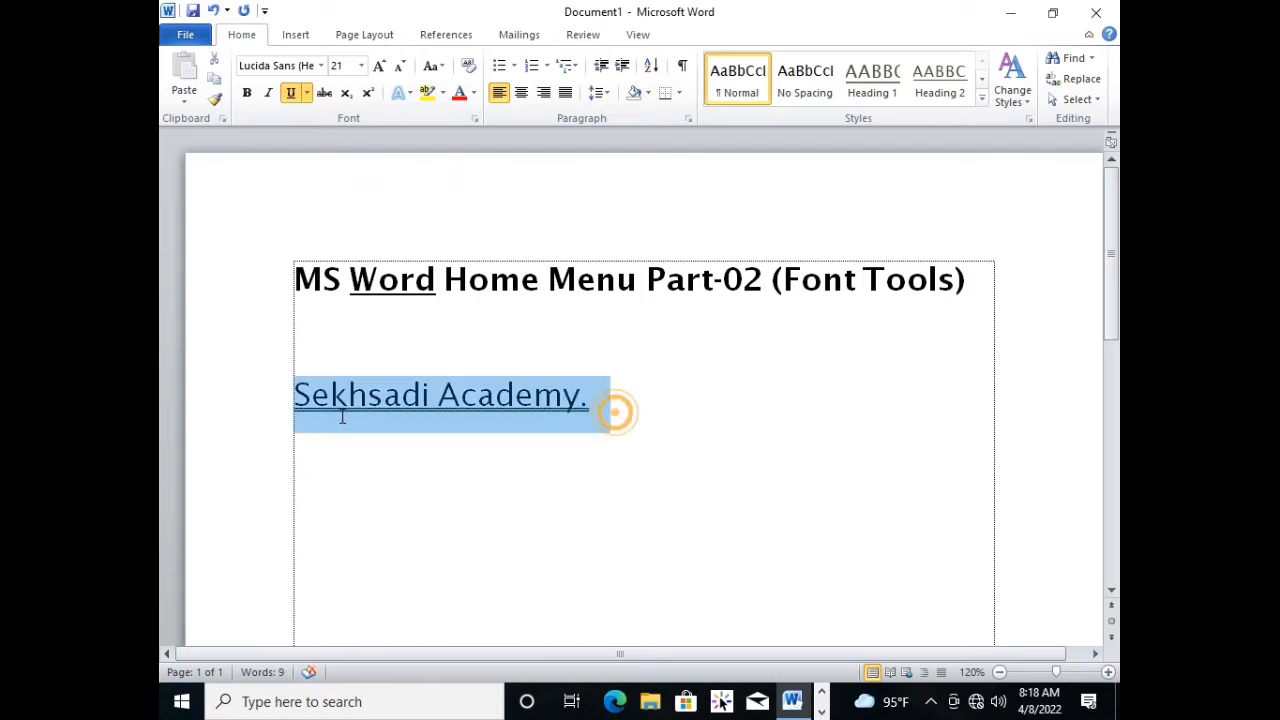
{"action": "left_click", "coordinate": [307, 92]}
{"action": "left_click", "coordinate": [347, 172]}
{"action": "left_click", "coordinate": [680, 418]}
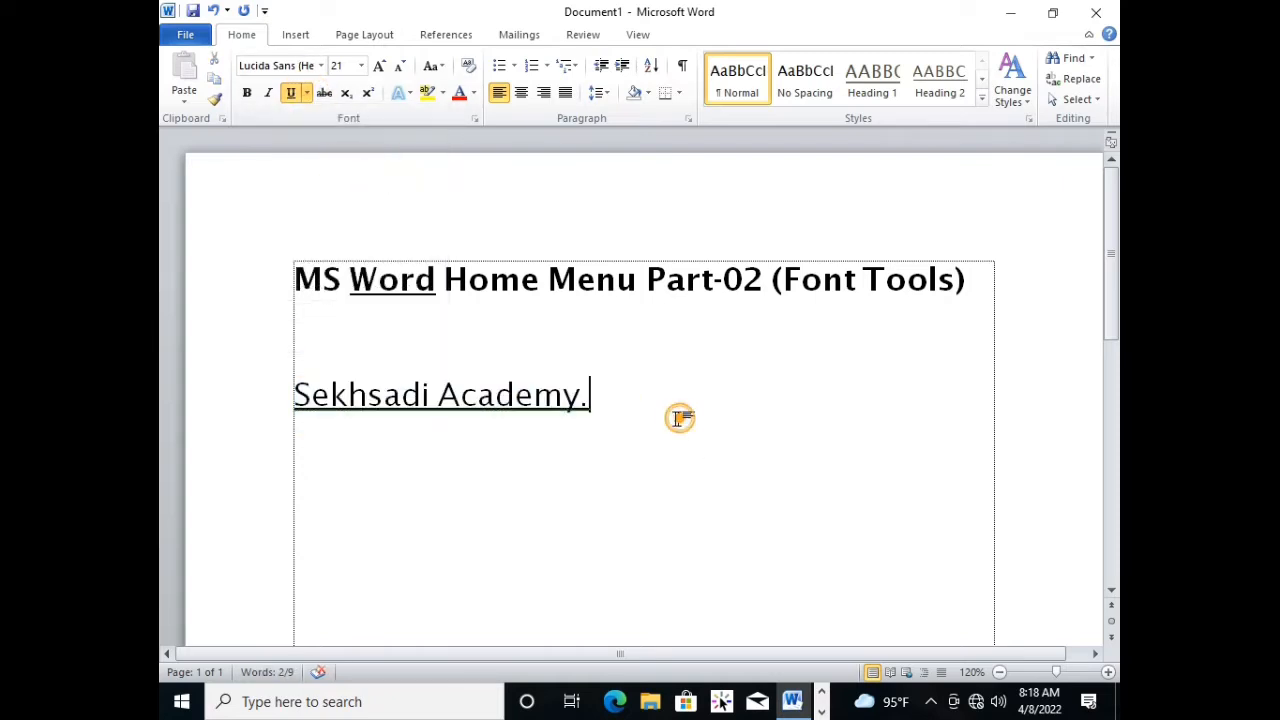
Give the "Sekhsadi Academy." line a double underline and set the underline colour to dark blue.
{"action": "triple_click", "coordinate": [648, 414]}
{"action": "left_click", "coordinate": [309, 94]}
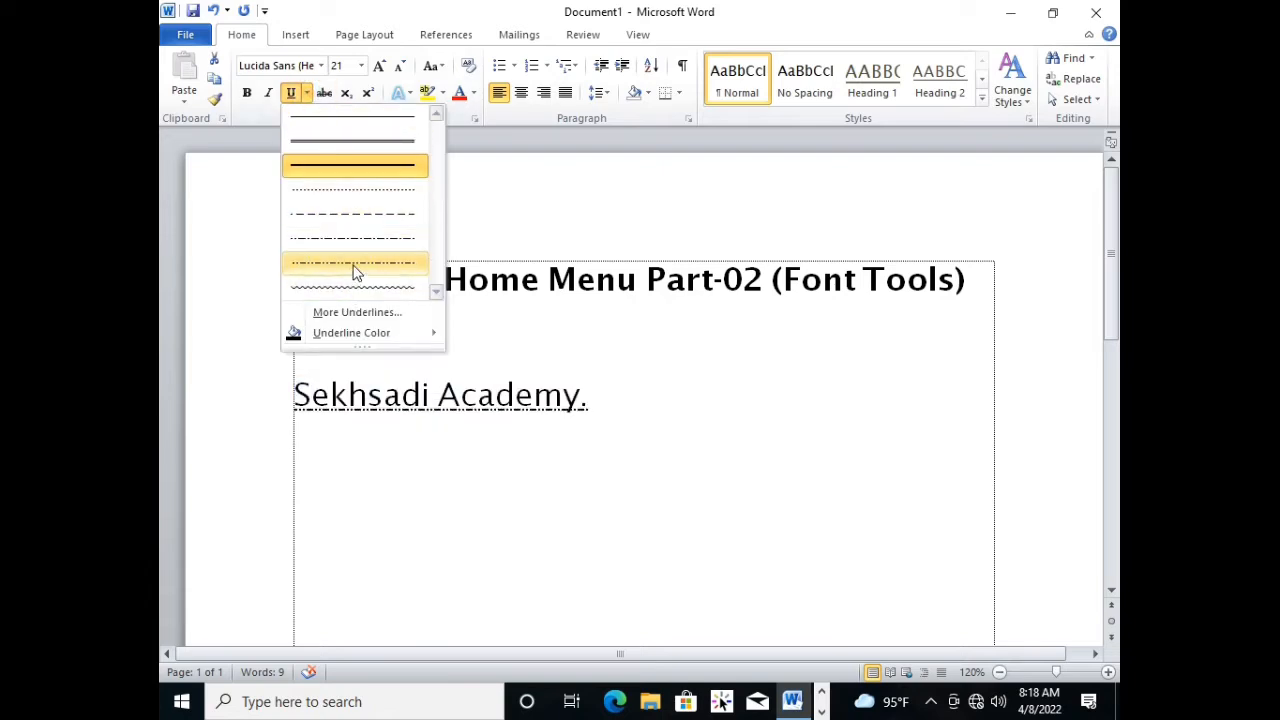
{"action": "left_click", "coordinate": [355, 162]}
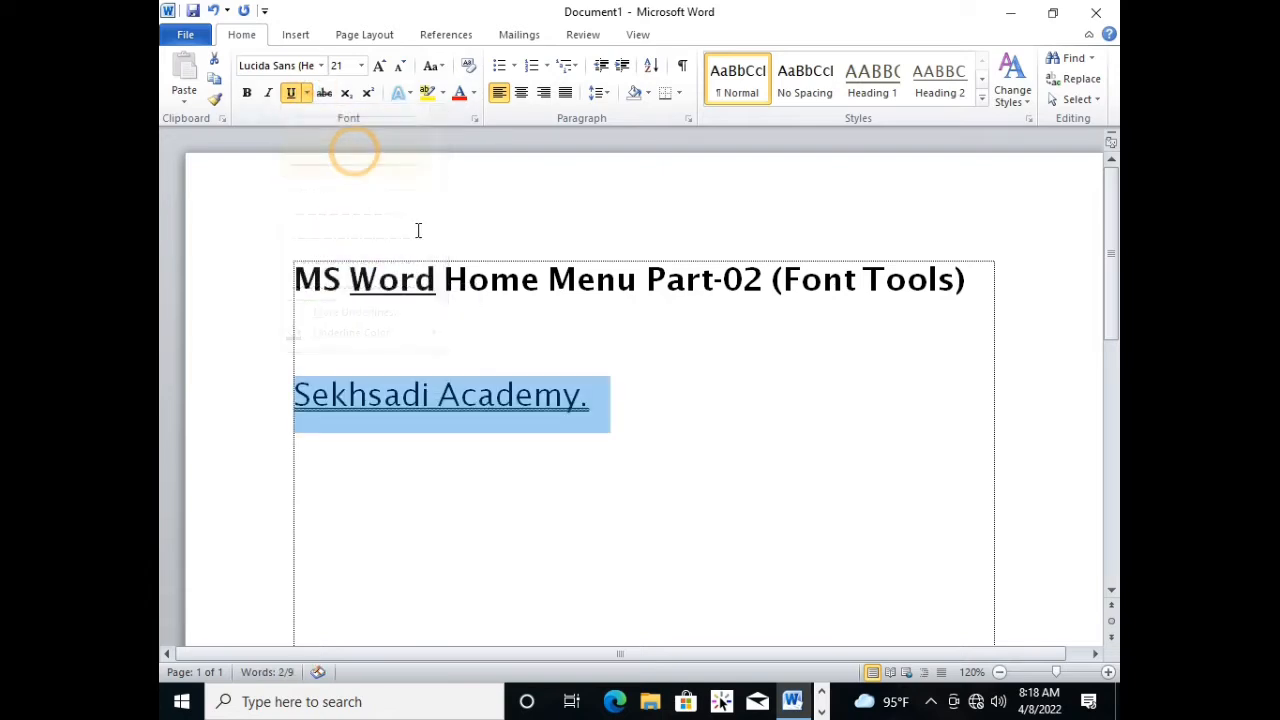
{"action": "left_click", "coordinate": [307, 93]}
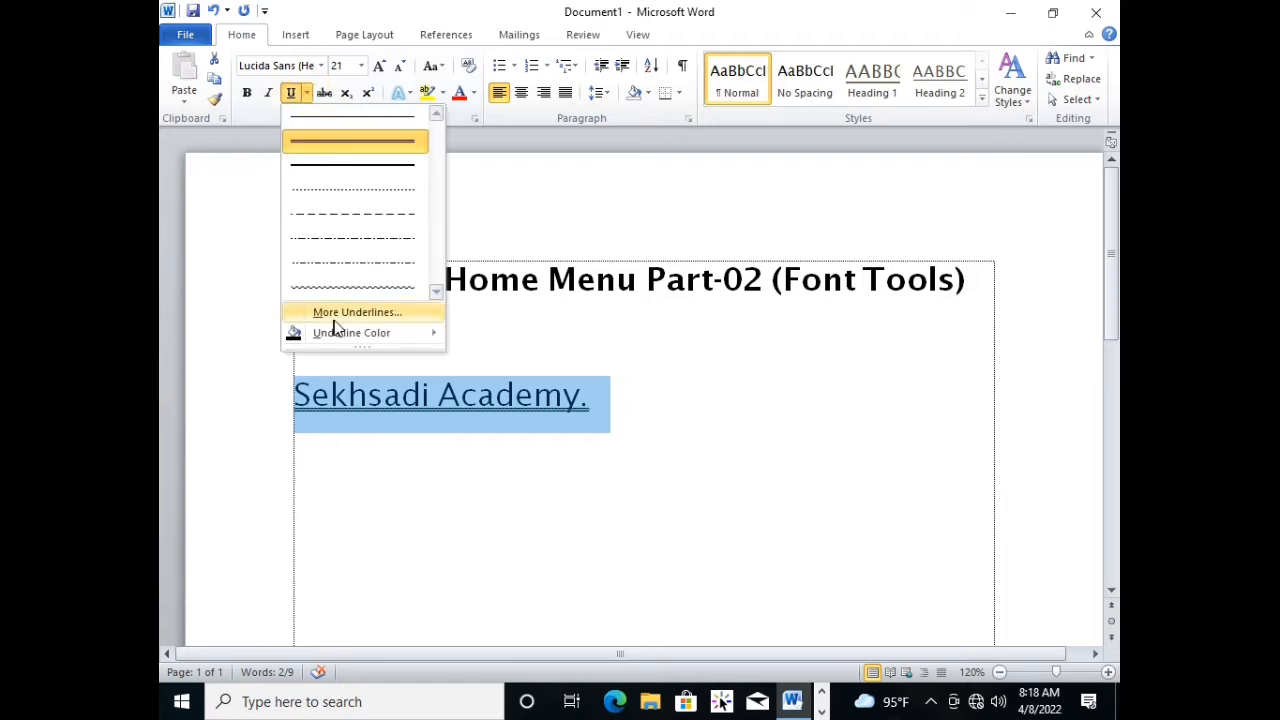
{"action": "mouse_move", "coordinate": [338, 342]}
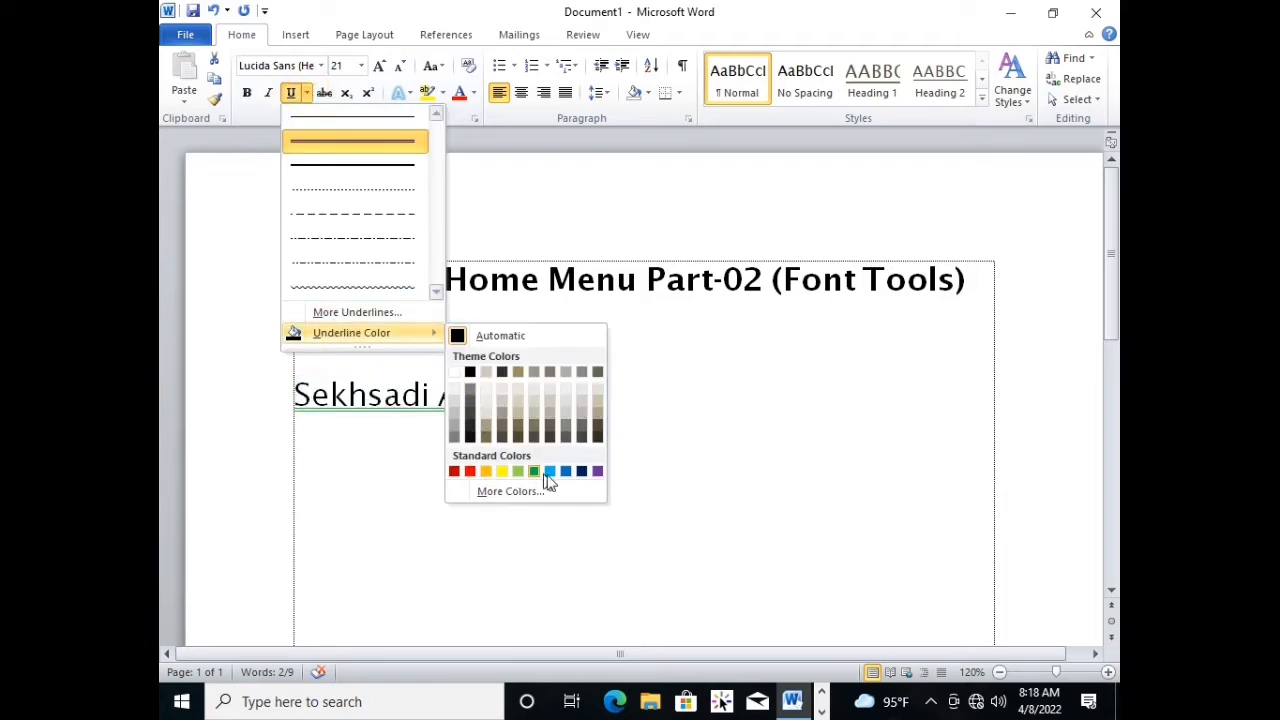
{"action": "left_click", "coordinate": [597, 471]}
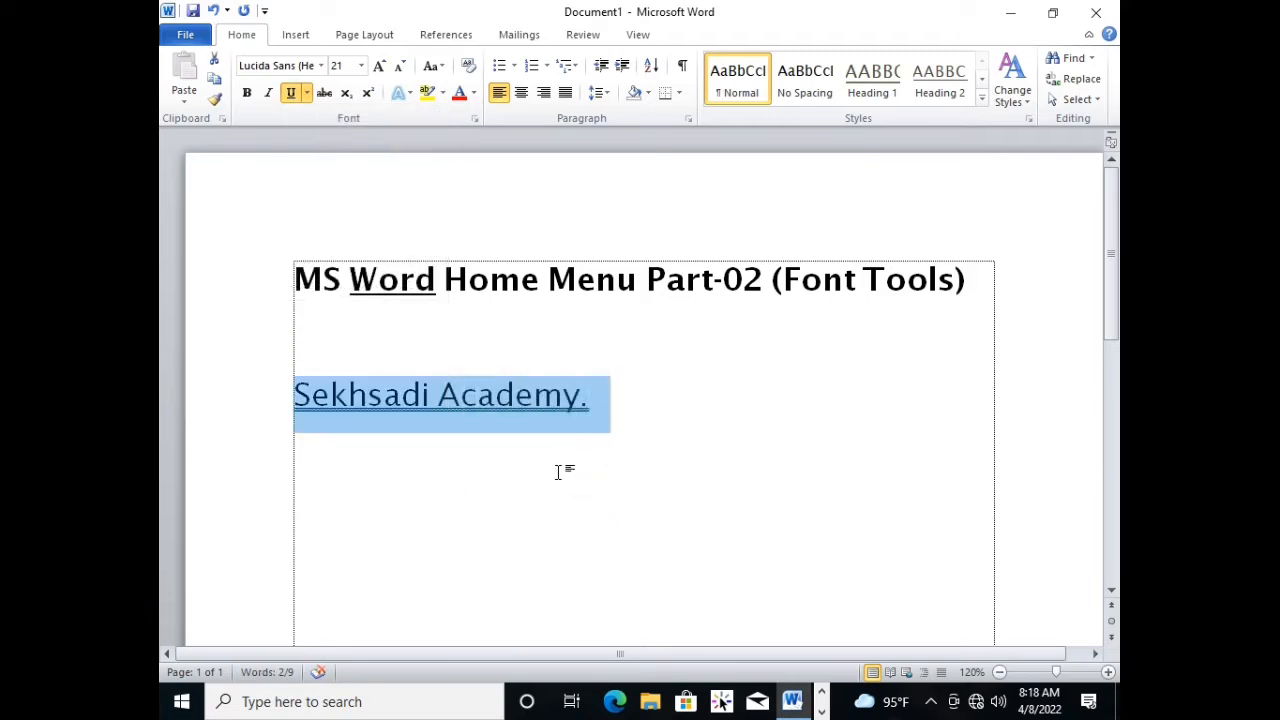
Set the underline colour of the "Sekhsadi Academy." line to the standard red.
{"action": "left_click", "coordinate": [565, 395]}
{"action": "left_click_drag", "start_coordinate": [630, 410], "coordinate": [294, 400]}
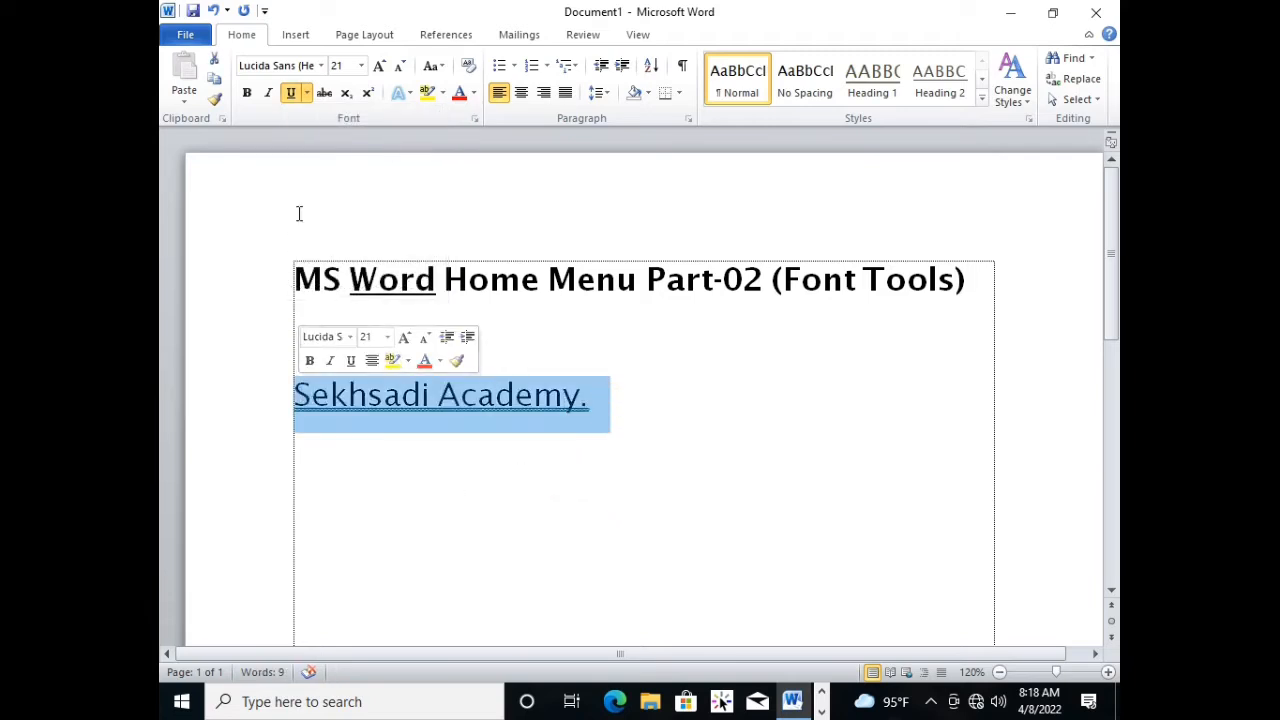
{"action": "left_click", "coordinate": [306, 92]}
{"action": "mouse_move", "coordinate": [333, 333]}
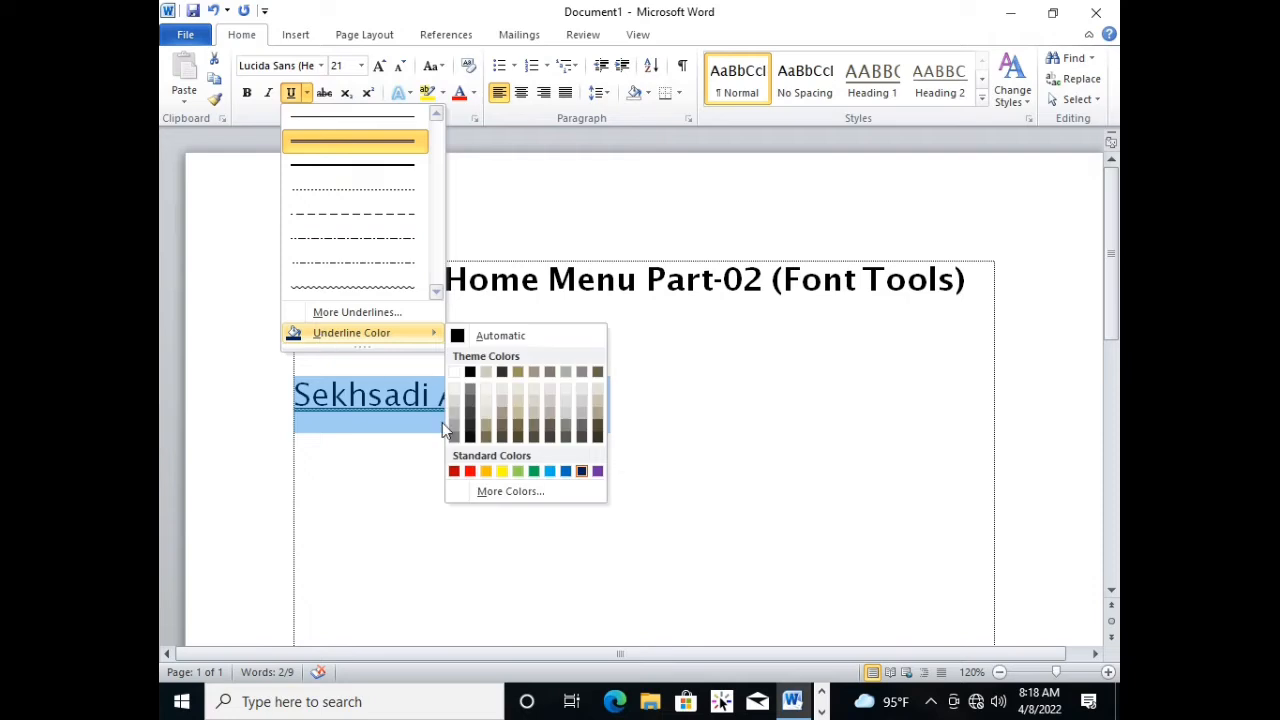
{"action": "left_click", "coordinate": [472, 471]}
{"action": "left_click", "coordinate": [554, 487]}
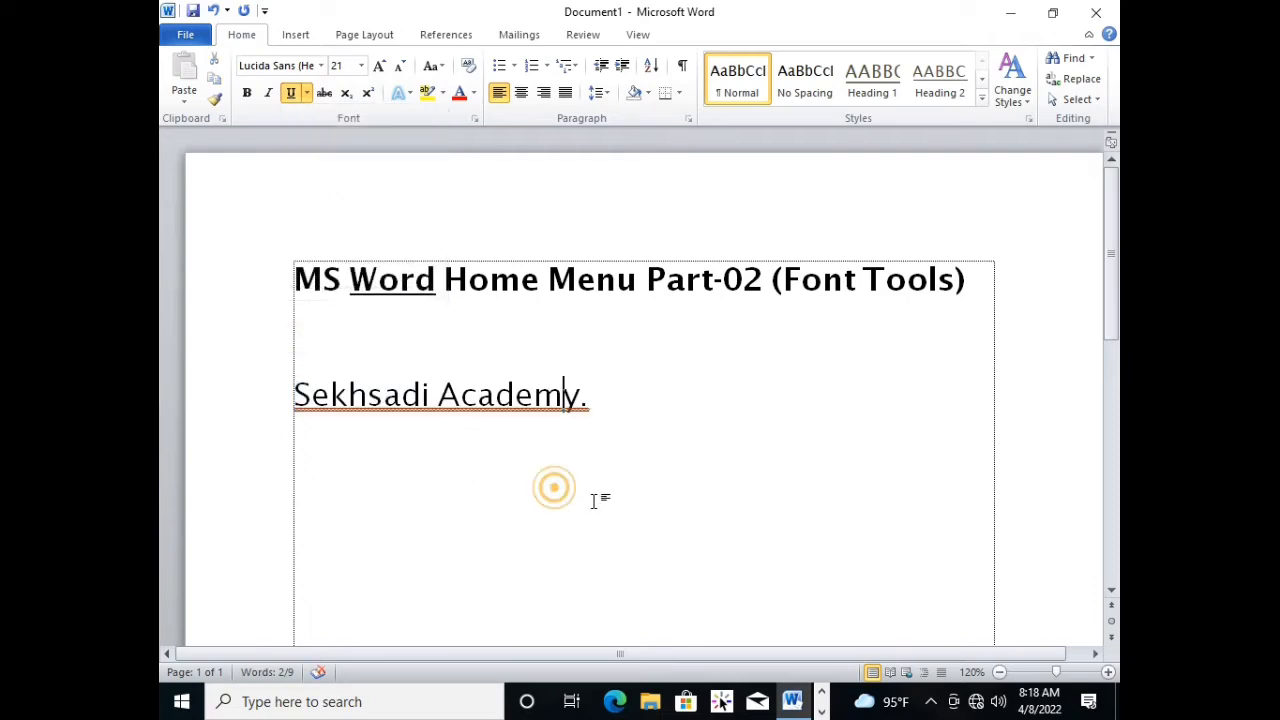
{"action": "left_click", "coordinate": [420, 403]}
{"action": "left_click_drag", "start_coordinate": [291, 396], "coordinate": [586, 417]}
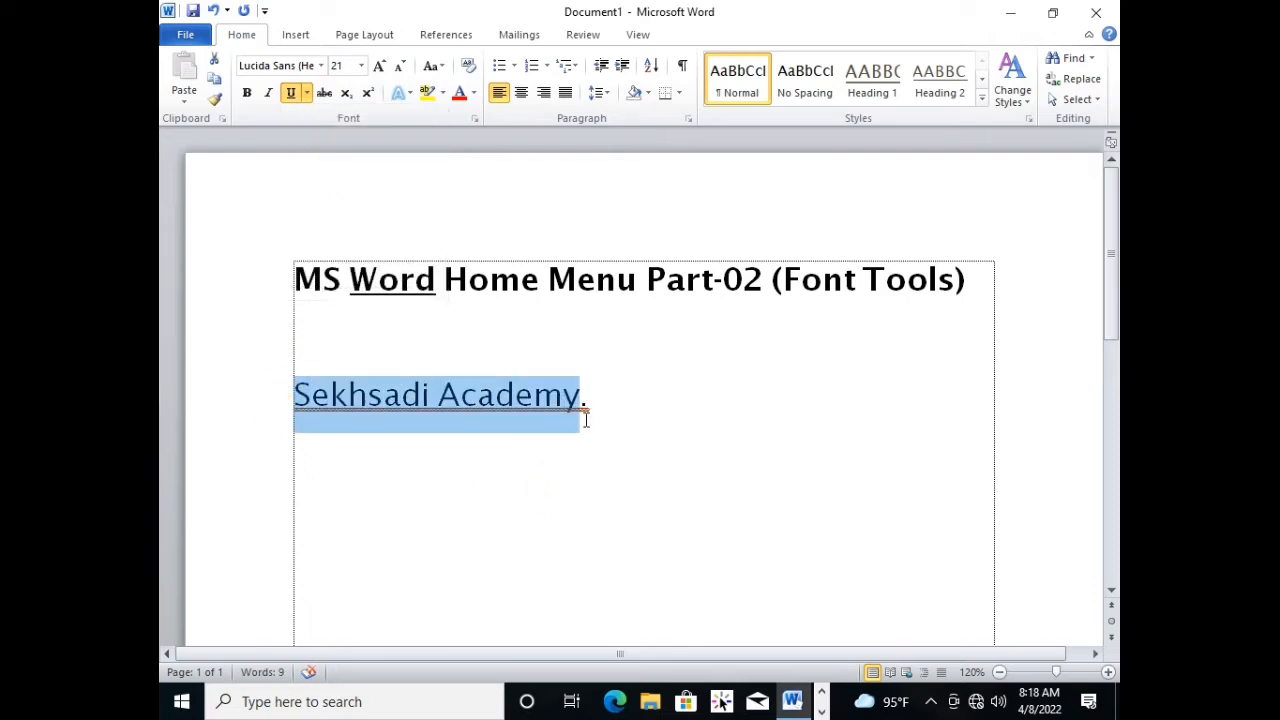
{"action": "left_click", "coordinate": [457, 455]}
{"action": "right_click", "coordinate": [430, 412]}
{"action": "left_click", "coordinate": [340, 395]}
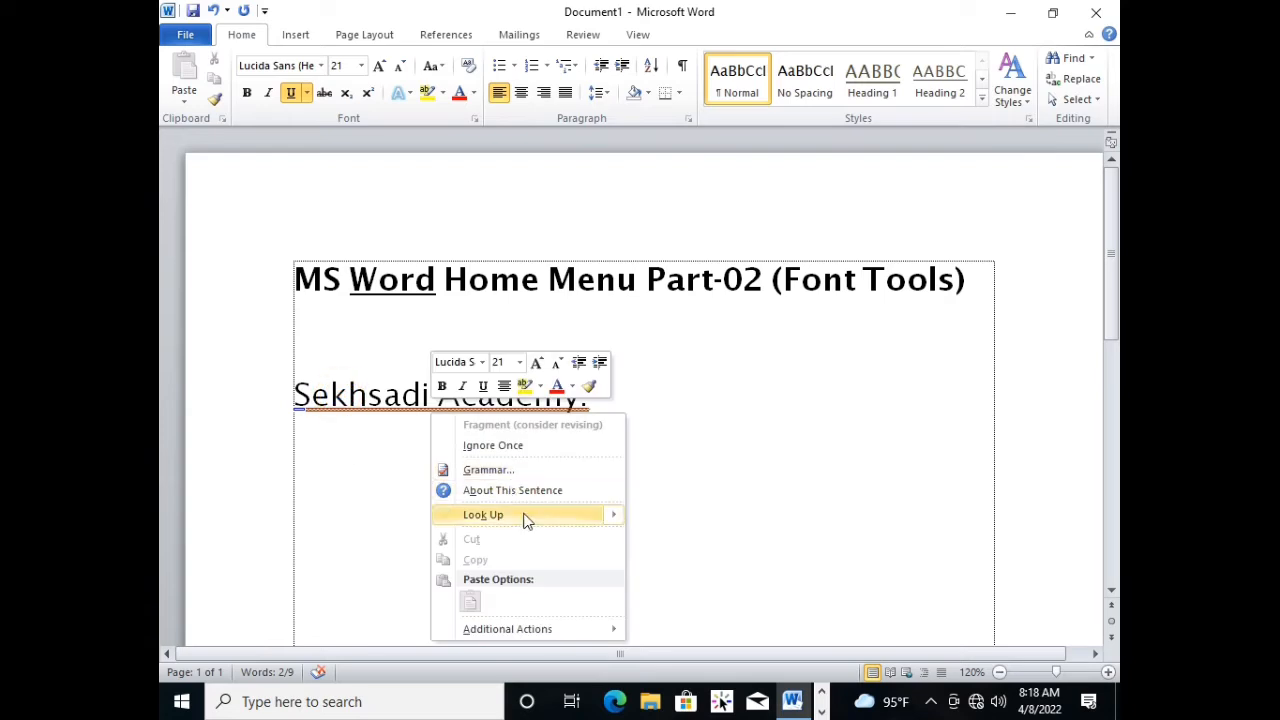
{"action": "left_click", "coordinate": [732, 489]}
{"action": "right_click", "coordinate": [491, 396]}
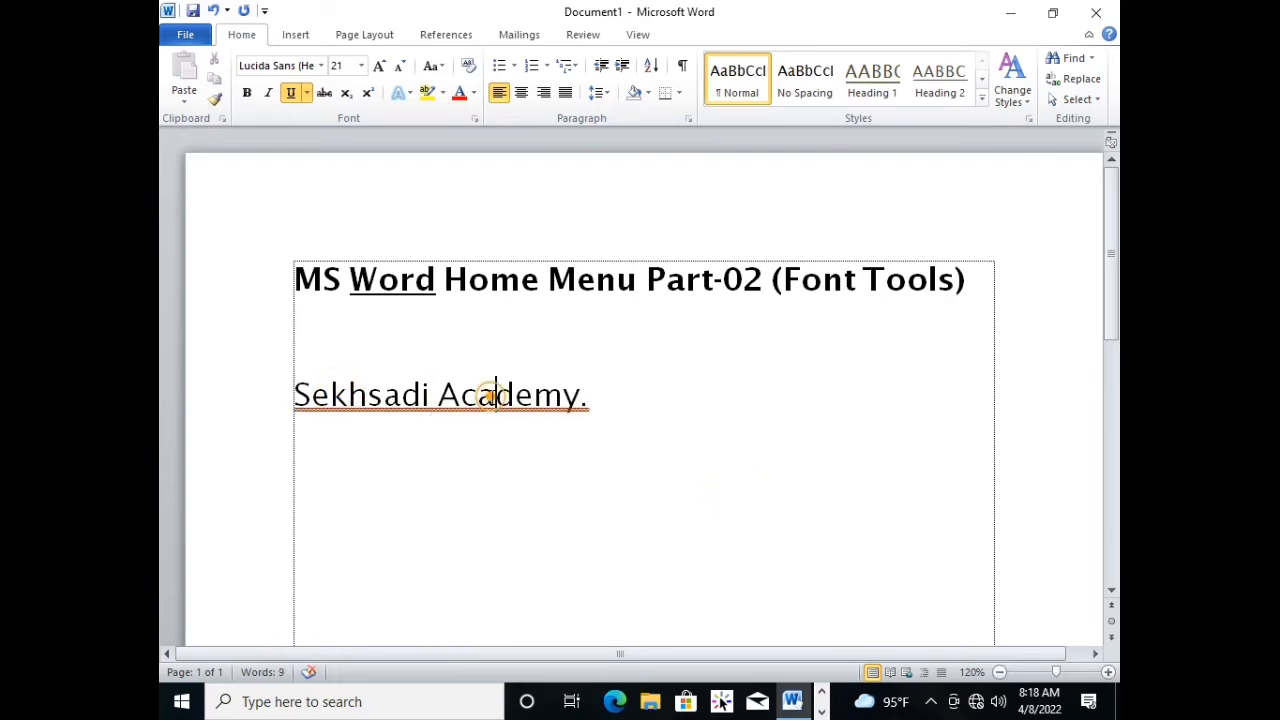
{"action": "left_click", "coordinate": [643, 447]}
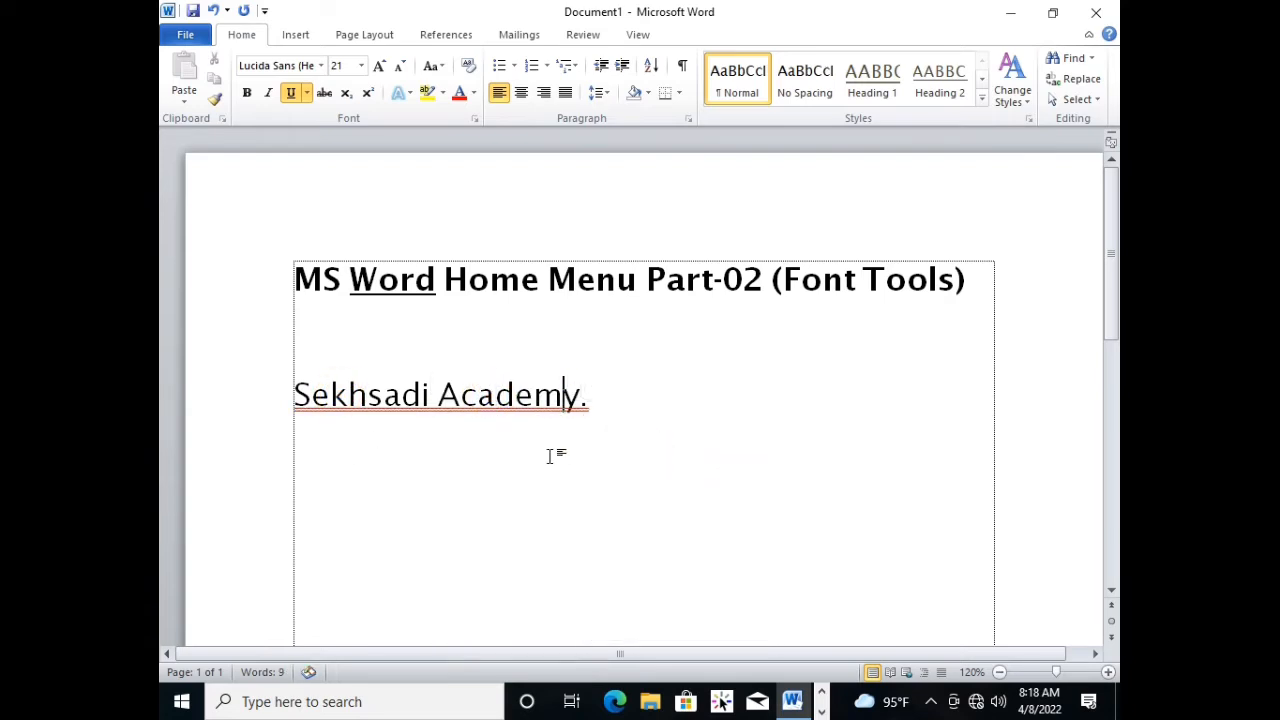
{"action": "left_click", "coordinate": [449, 511]}
{"action": "left_click", "coordinate": [629, 409]}
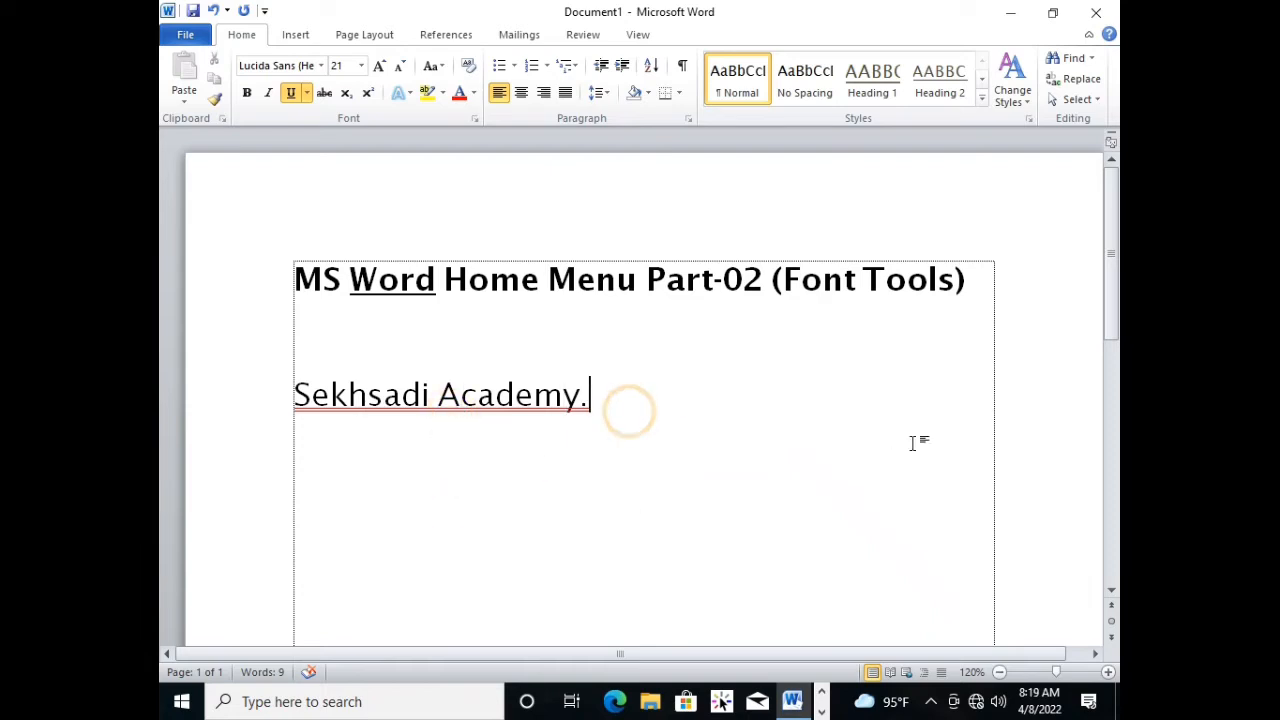
Apply strikethrough to "Academy." in the "Sekhsadi Academy." line.
{"action": "left_click", "coordinate": [463, 423]}
{"action": "left_click_drag", "start_coordinate": [441, 394], "coordinate": [588, 401]}
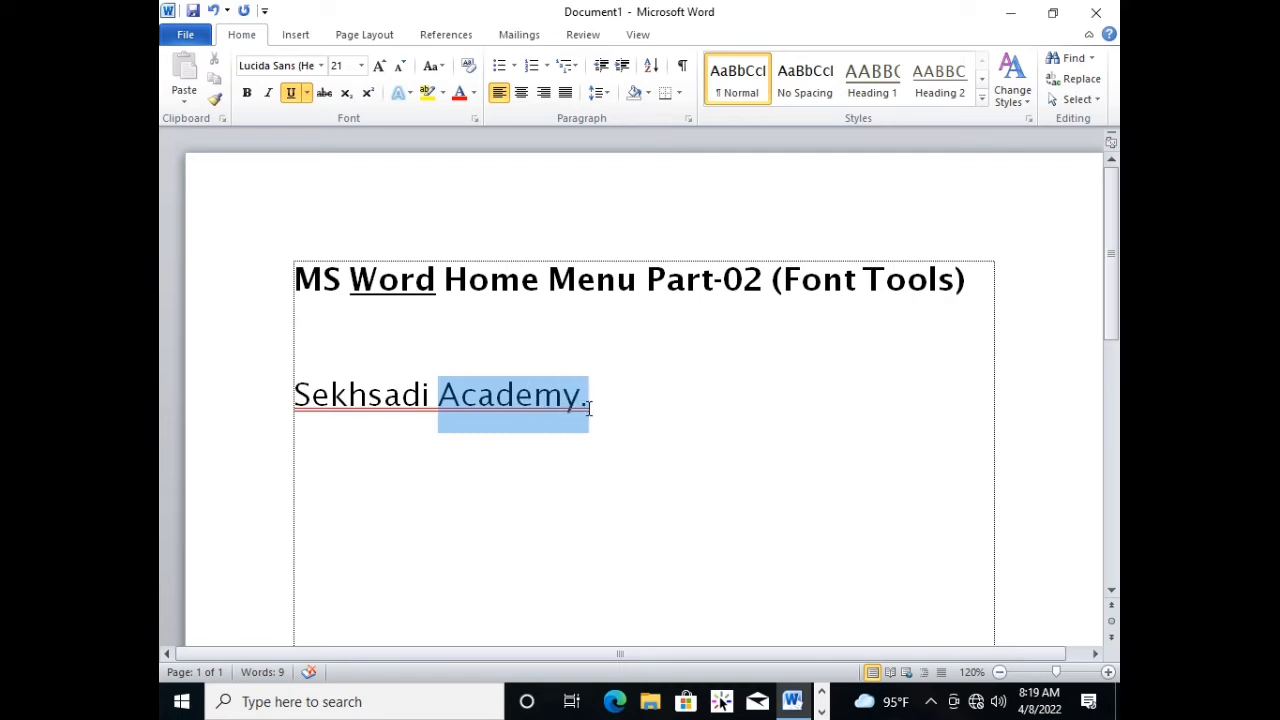
{"action": "left_click", "coordinate": [326, 94]}
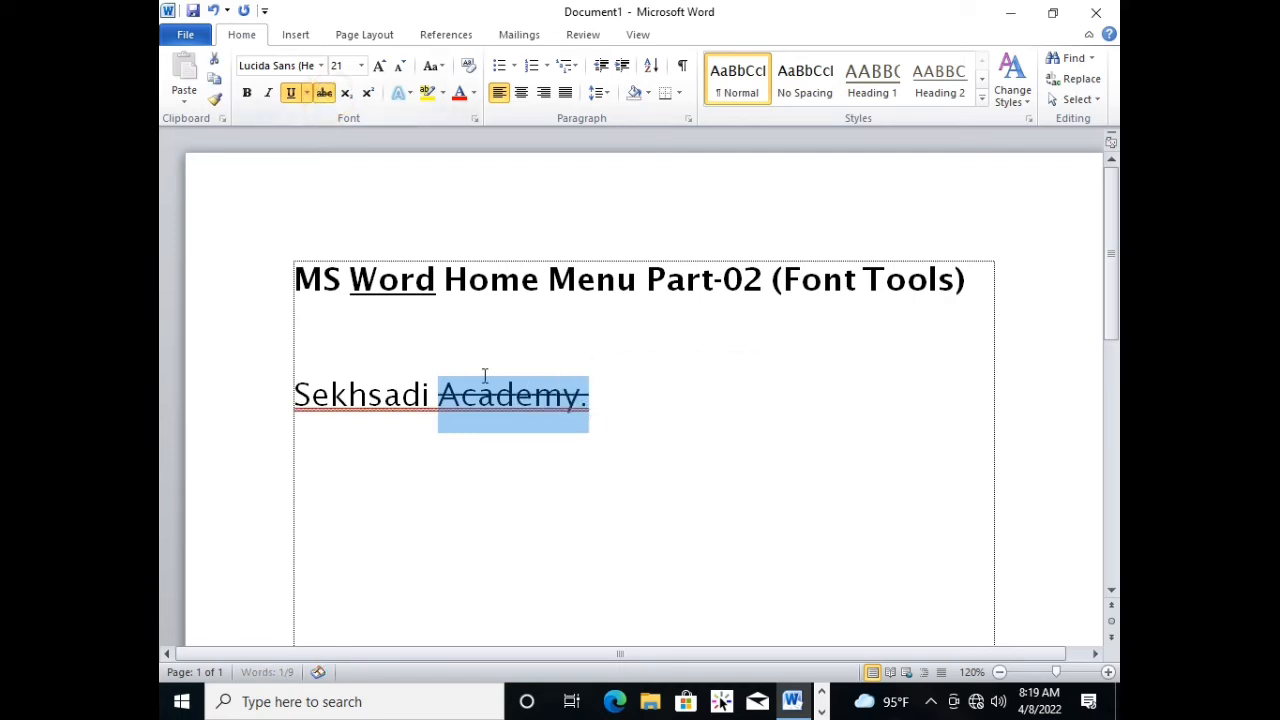
{"action": "left_click", "coordinate": [491, 414]}
Add the number 1500 on a new line below "Sekhsadi Academy." and remove its strikethrough.
{"action": "left_click", "coordinate": [597, 413]}
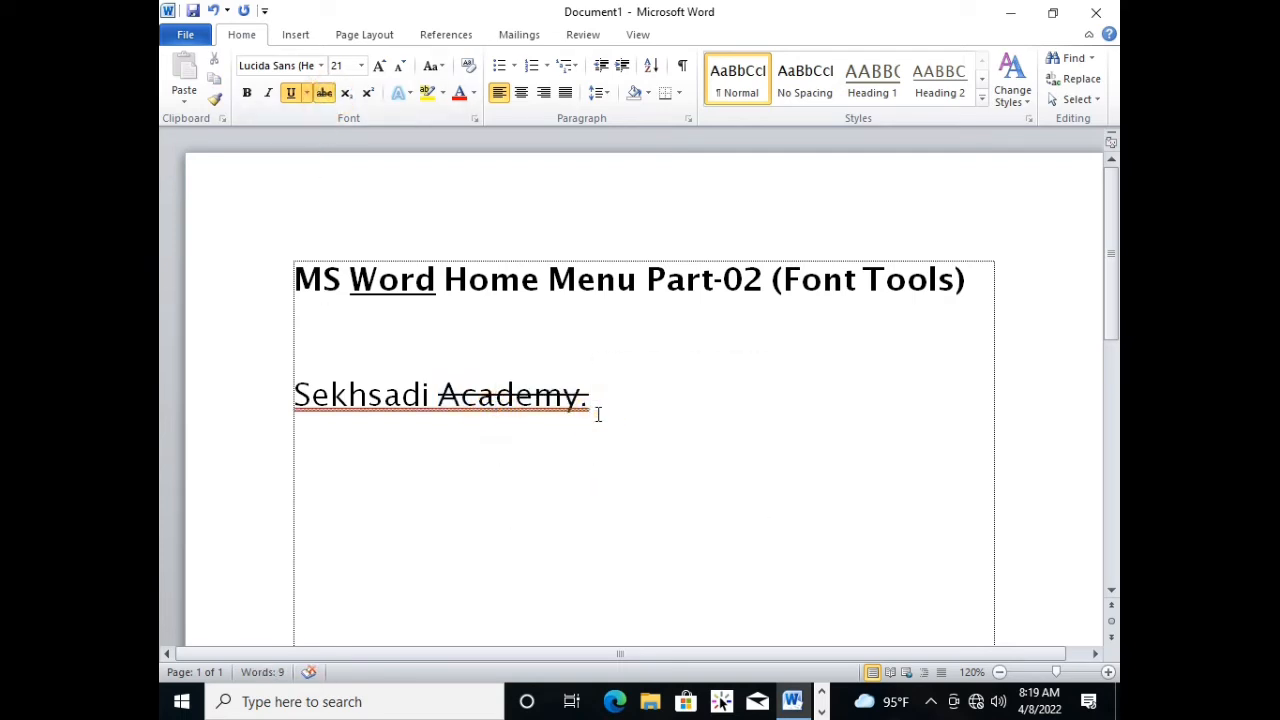
{"action": "key", "text": "Return"}
{"action": "type", "text": "1"}
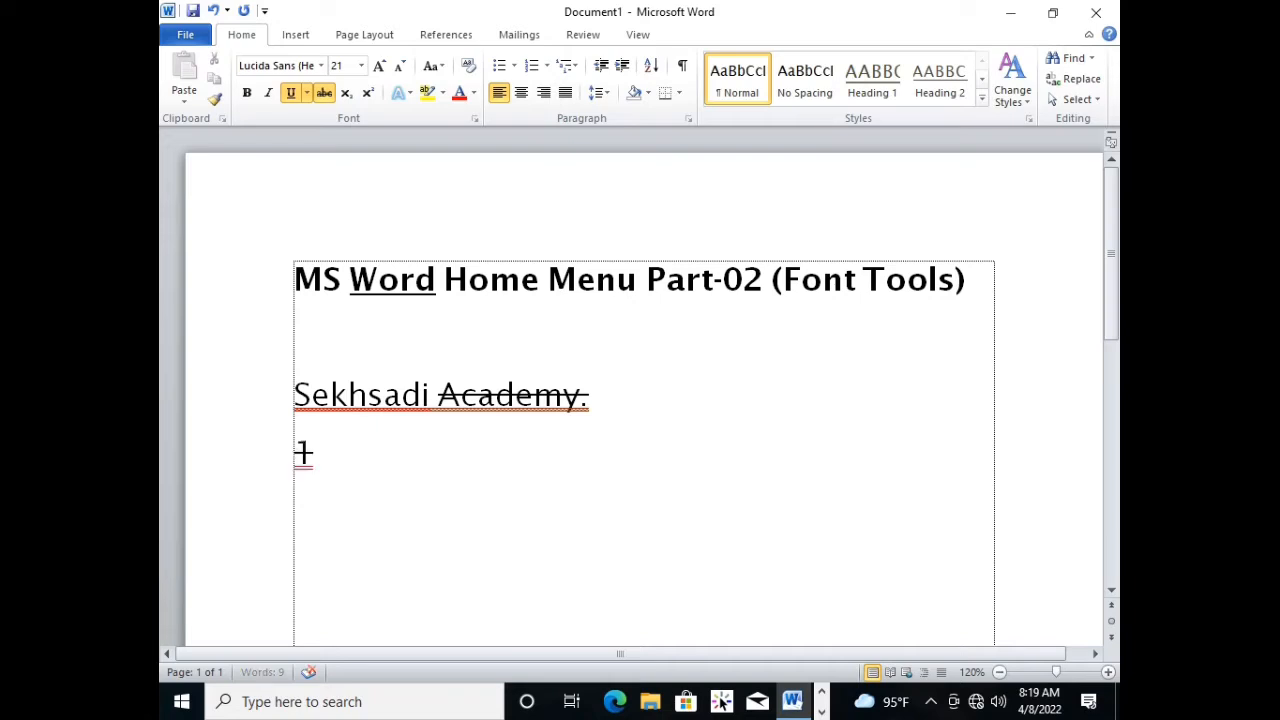
{"action": "type", "text": "500"}
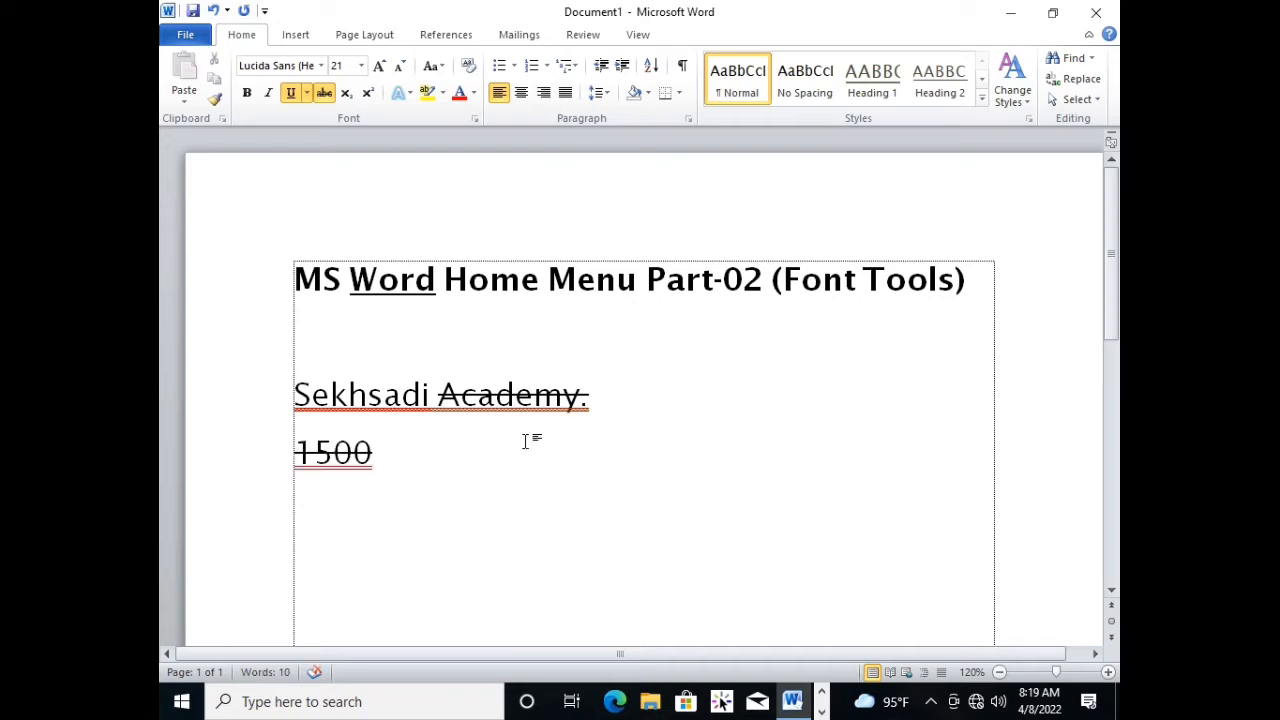
{"action": "triple_click", "coordinate": [428, 457]}
{"action": "left_click", "coordinate": [324, 92]}
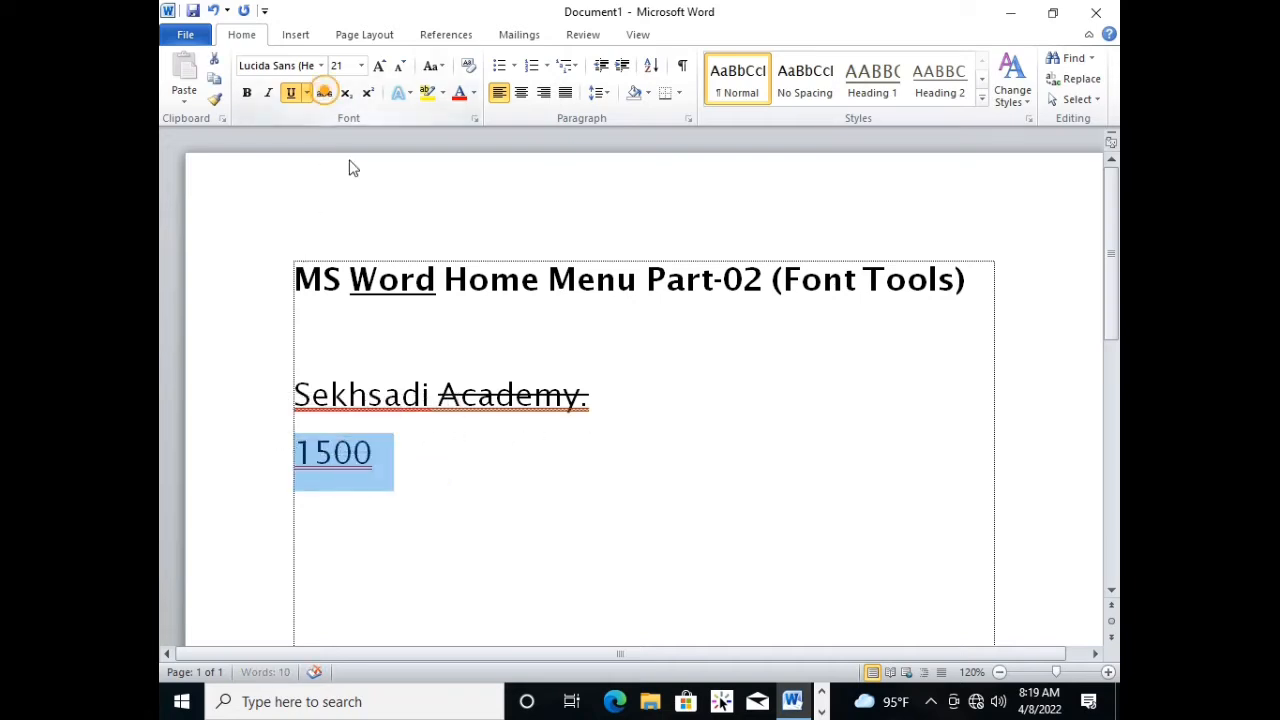
Append "bd 1600" after 1500 on the same line, correcting the extra zero.
{"action": "left_click", "coordinate": [429, 463]}
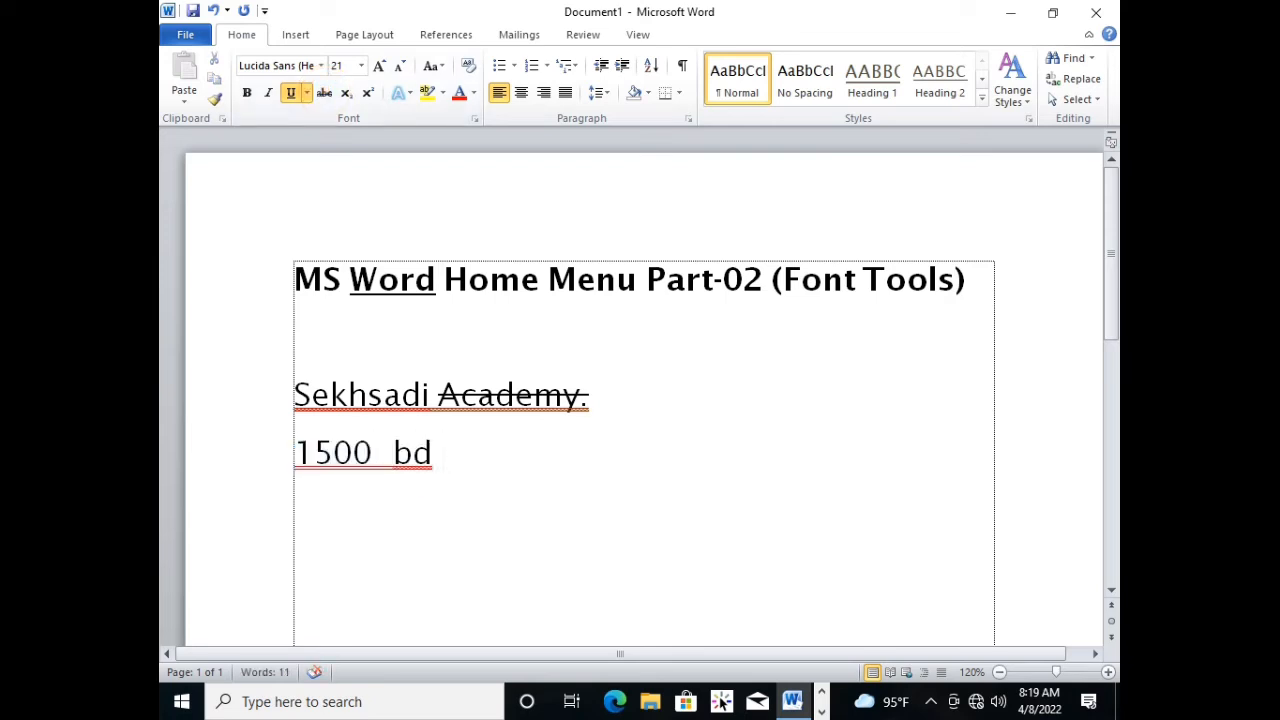
{"action": "type", "text": "bd 16000"}
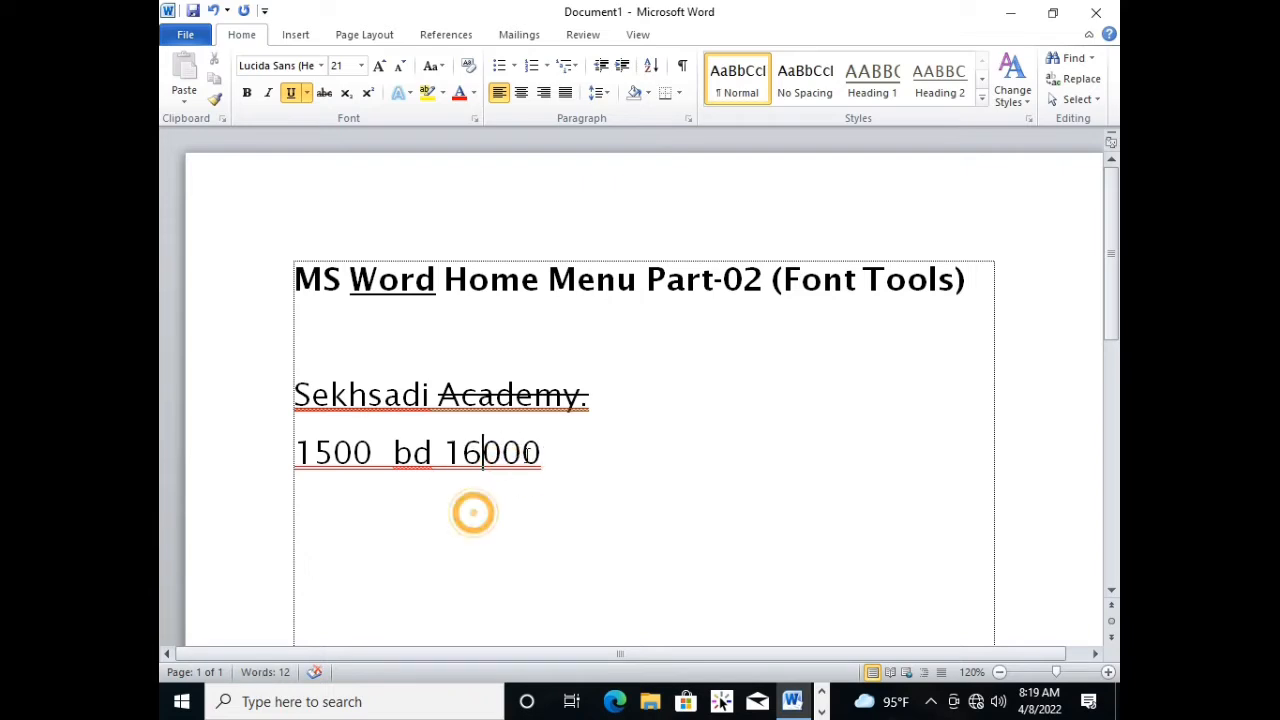
{"action": "left_click", "coordinate": [524, 462]}
{"action": "left_click", "coordinate": [546, 458]}
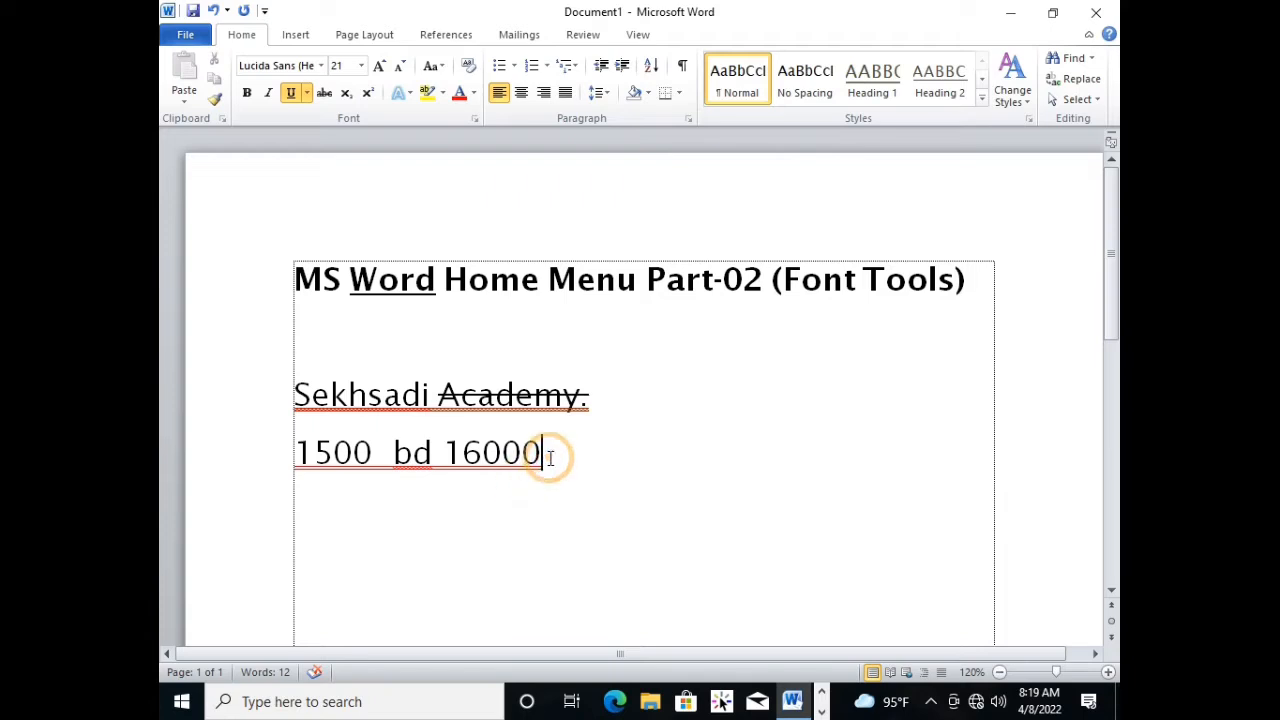
{"action": "key", "text": "BackSpace"}
Apply strikethrough to 1500 in the price line and append "new" after 1600.
{"action": "left_click_drag", "start_coordinate": [318, 466], "coordinate": [273, 451]}
{"action": "left_click", "coordinate": [366, 497]}
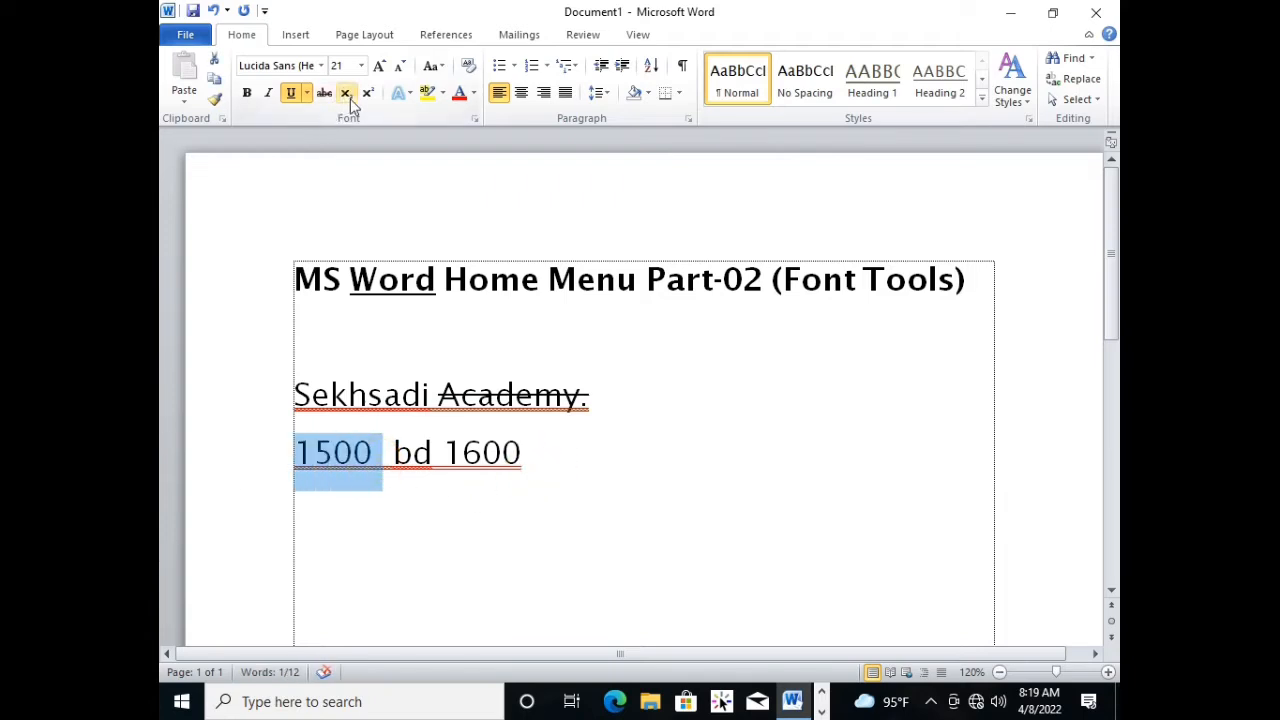
{"action": "left_click", "coordinate": [324, 93]}
{"action": "left_click", "coordinate": [486, 449]}
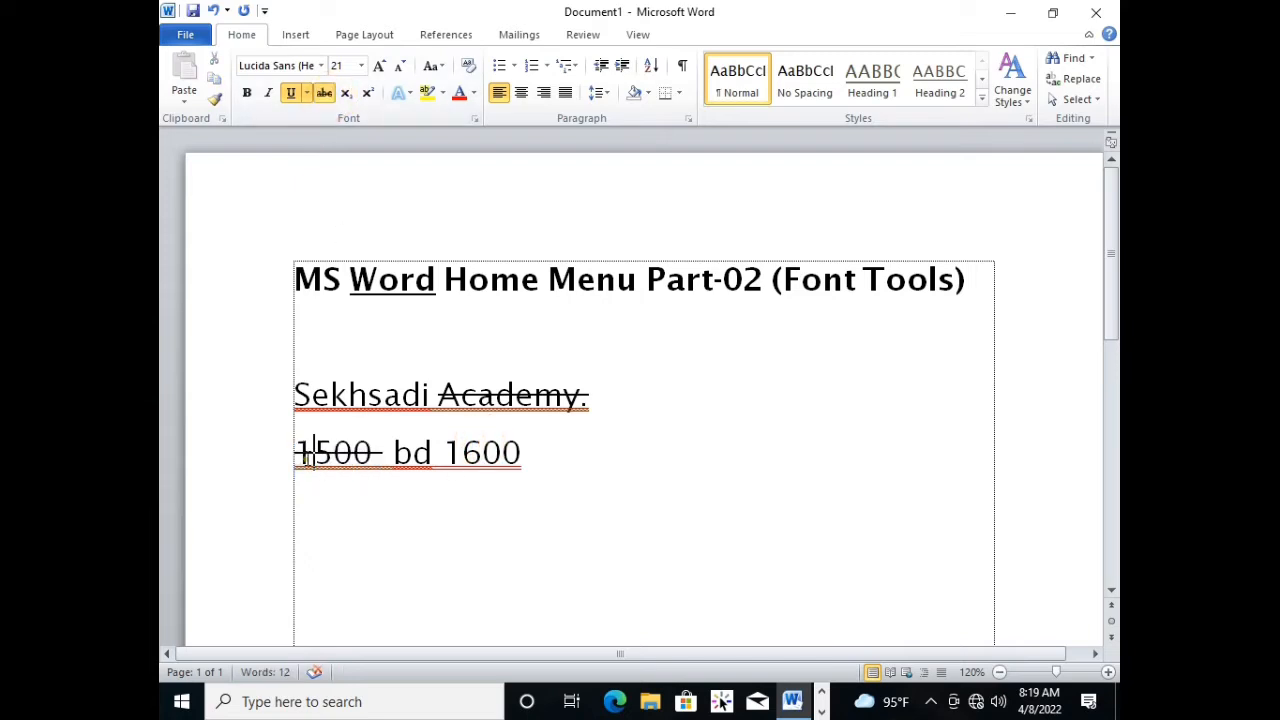
{"action": "left_click", "coordinate": [469, 451]}
{"action": "left_click", "coordinate": [543, 455]}
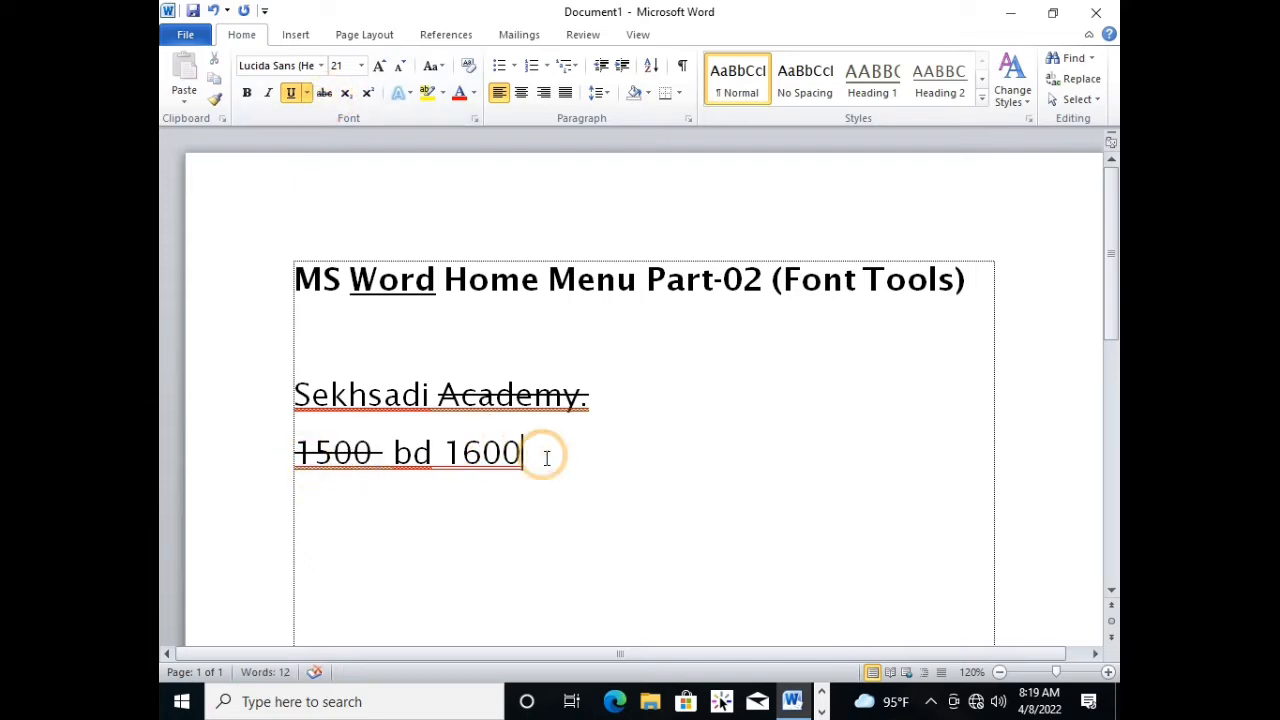
{"action": "type", "text": "new"}
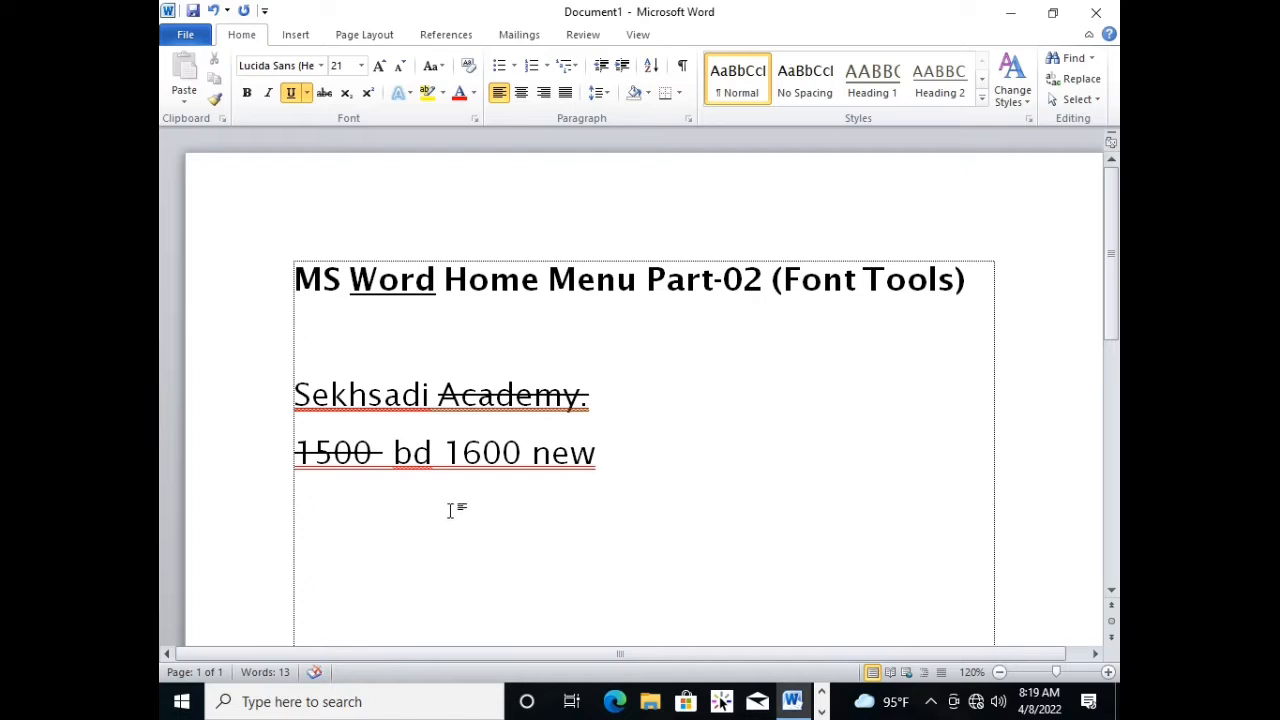
{"action": "left_click_drag", "start_coordinate": [450, 512], "coordinate": [457, 512]}
{"action": "left_click", "coordinate": [515, 463]}
{"action": "left_click", "coordinate": [562, 552]}
{"action": "left_click", "coordinate": [623, 443]}
{"action": "left_click", "coordinate": [637, 466]}
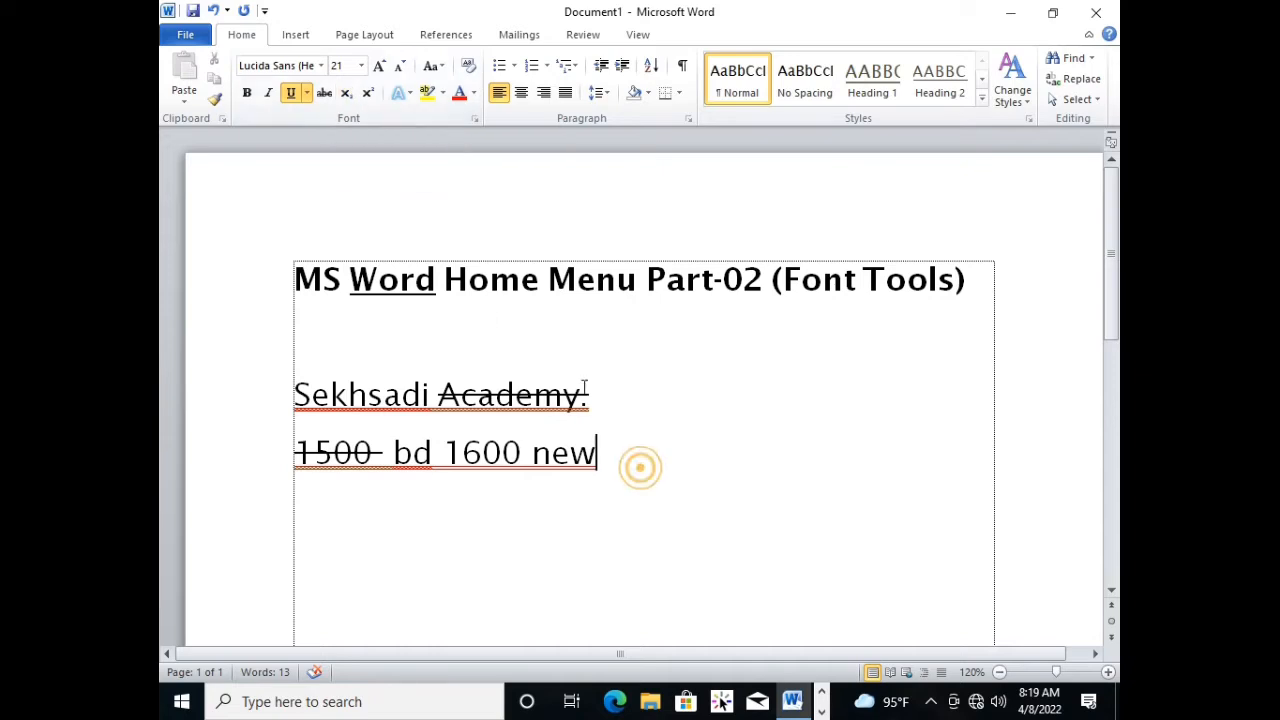
{"action": "left_click", "coordinate": [628, 463]}
{"action": "left_click", "coordinate": [497, 505]}
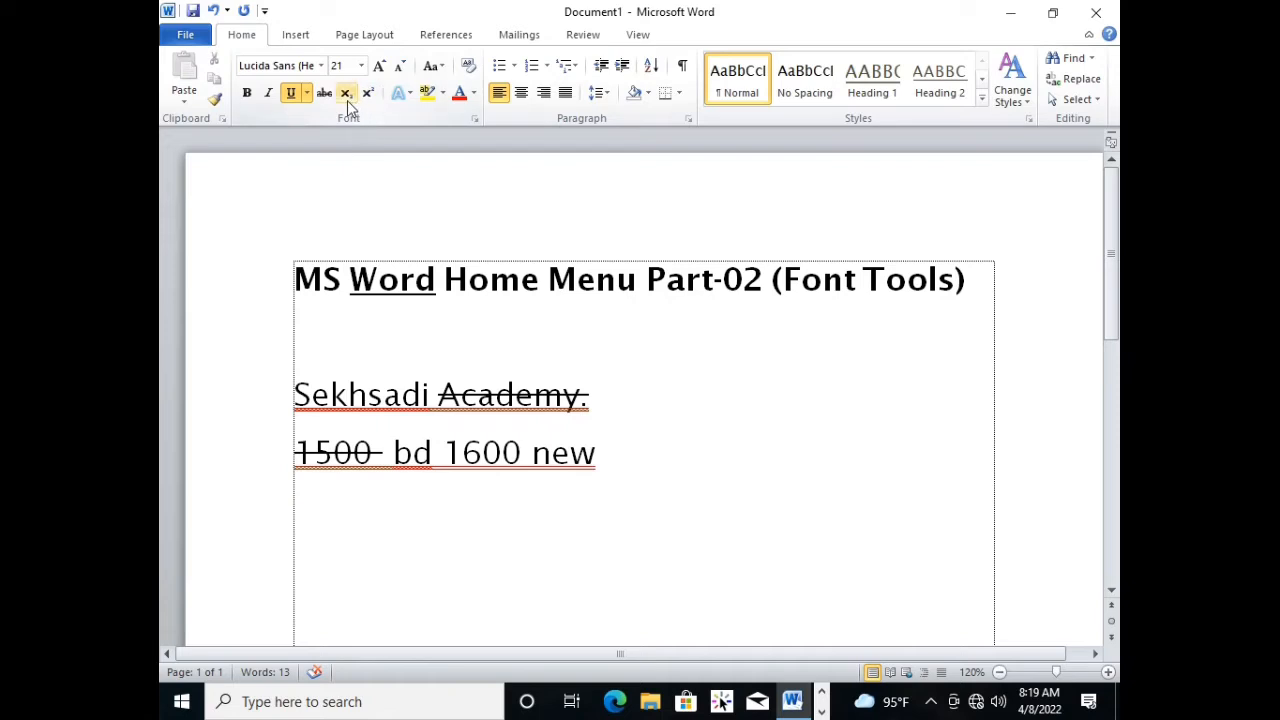
Add the formula "(a+b)2" two lines below the price line and remove its underline.
{"action": "left_click", "coordinate": [519, 550]}
{"action": "scroll", "coordinate": [428, 571], "scroll_direction": "down", "scroll_amount": 1}
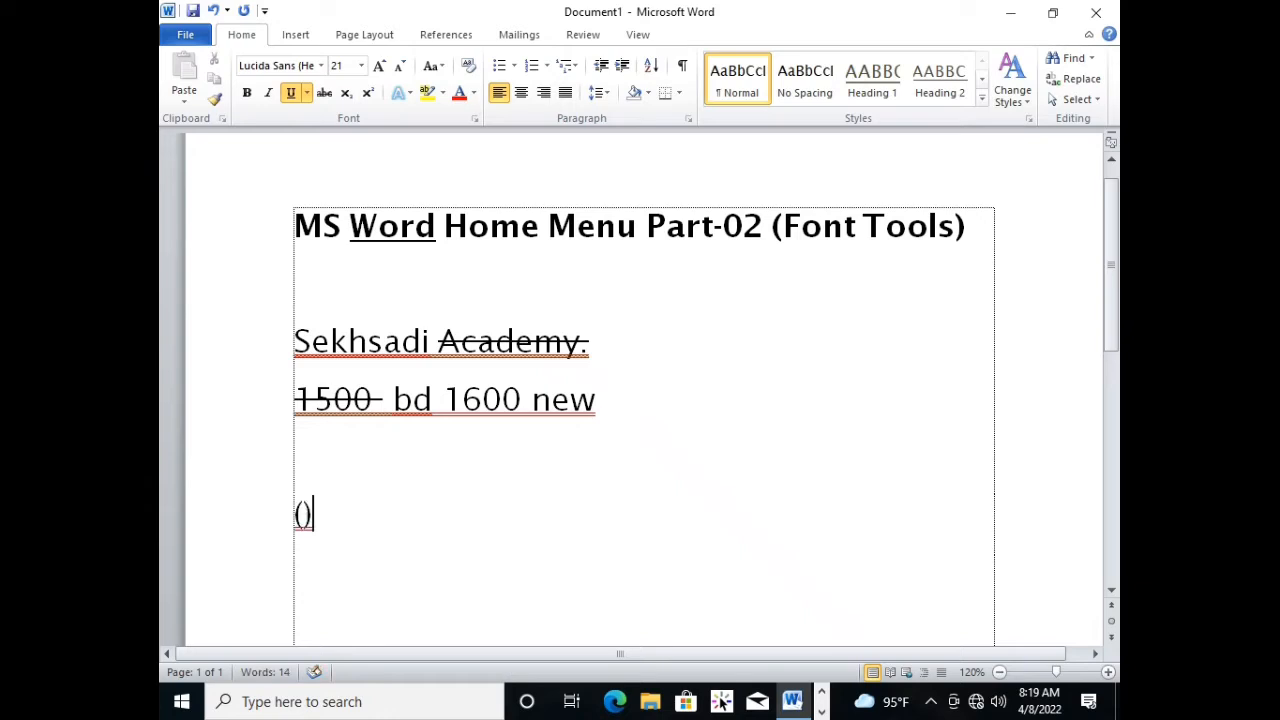
{"action": "type", "text": "(a)"}
{"action": "type", "text": "+b"}
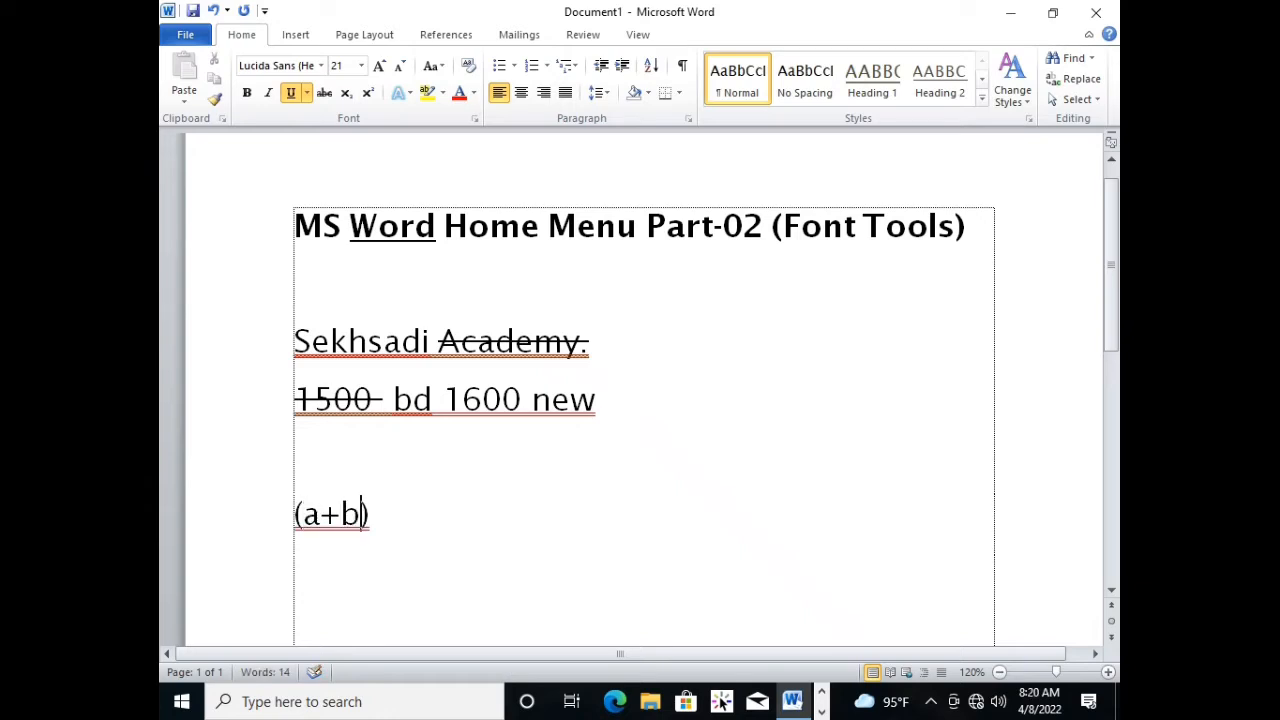
{"action": "type", "text": "2"}
{"action": "triple_click", "coordinate": [471, 534]}
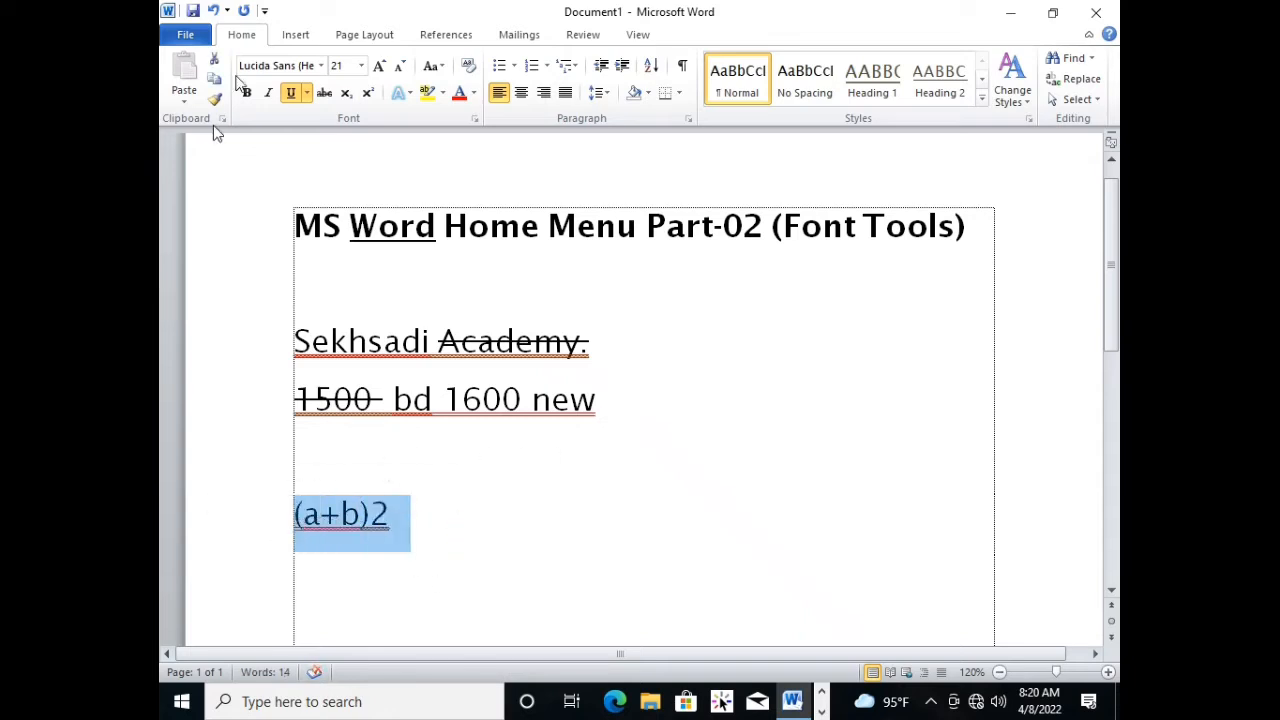
{"action": "left_click", "coordinate": [291, 92]}
{"action": "left_click", "coordinate": [463, 529]}
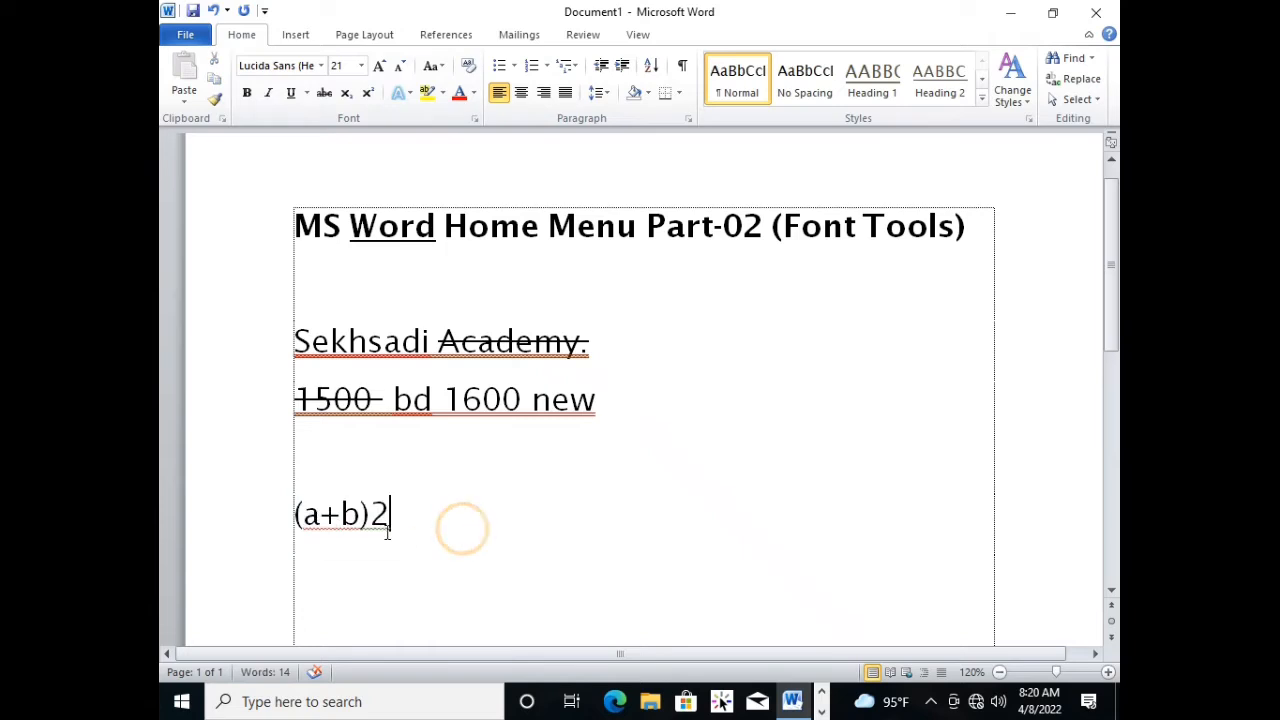
Format the 2 after "(a+b)" as superscript.
{"action": "left_click_drag", "start_coordinate": [414, 520], "coordinate": [277, 520]}
{"action": "left_click", "coordinate": [457, 563]}
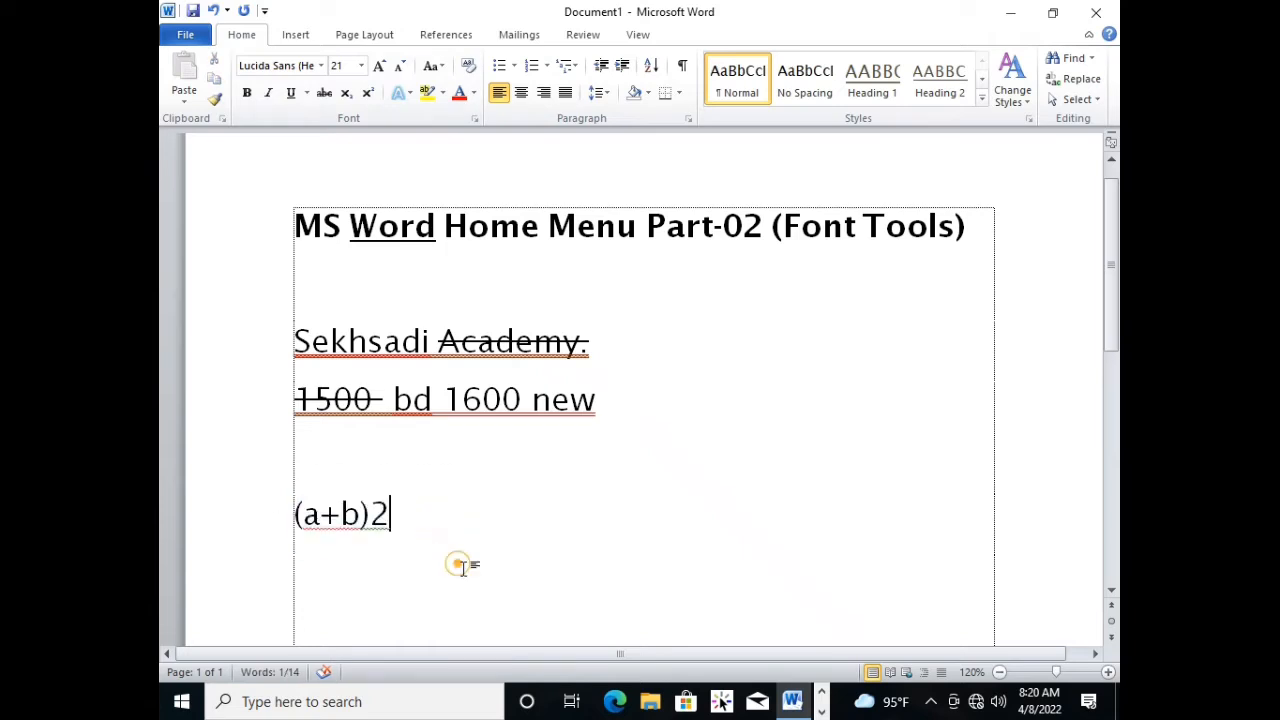
{"action": "left_click", "coordinate": [397, 521]}
{"action": "left_click", "coordinate": [393, 524]}
{"action": "left_click_drag", "start_coordinate": [397, 521], "coordinate": [374, 520]}
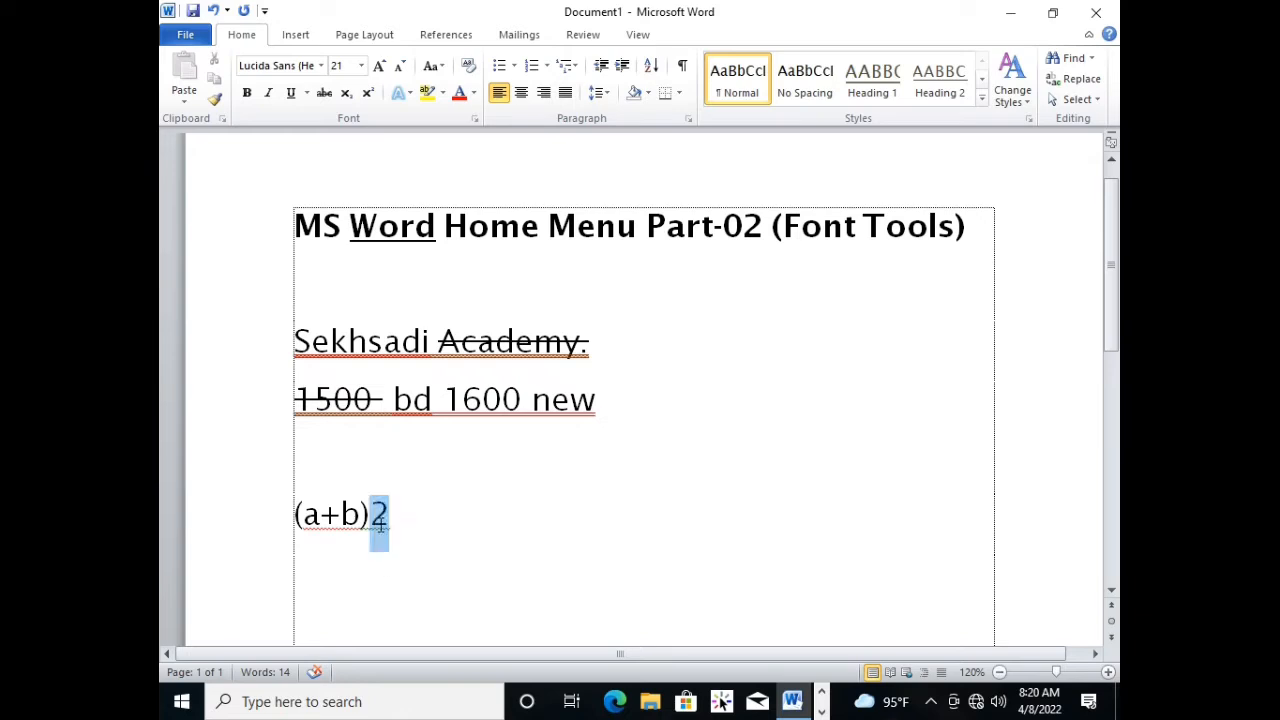
{"action": "left_click", "coordinate": [368, 93]}
{"action": "left_click", "coordinate": [434, 488]}
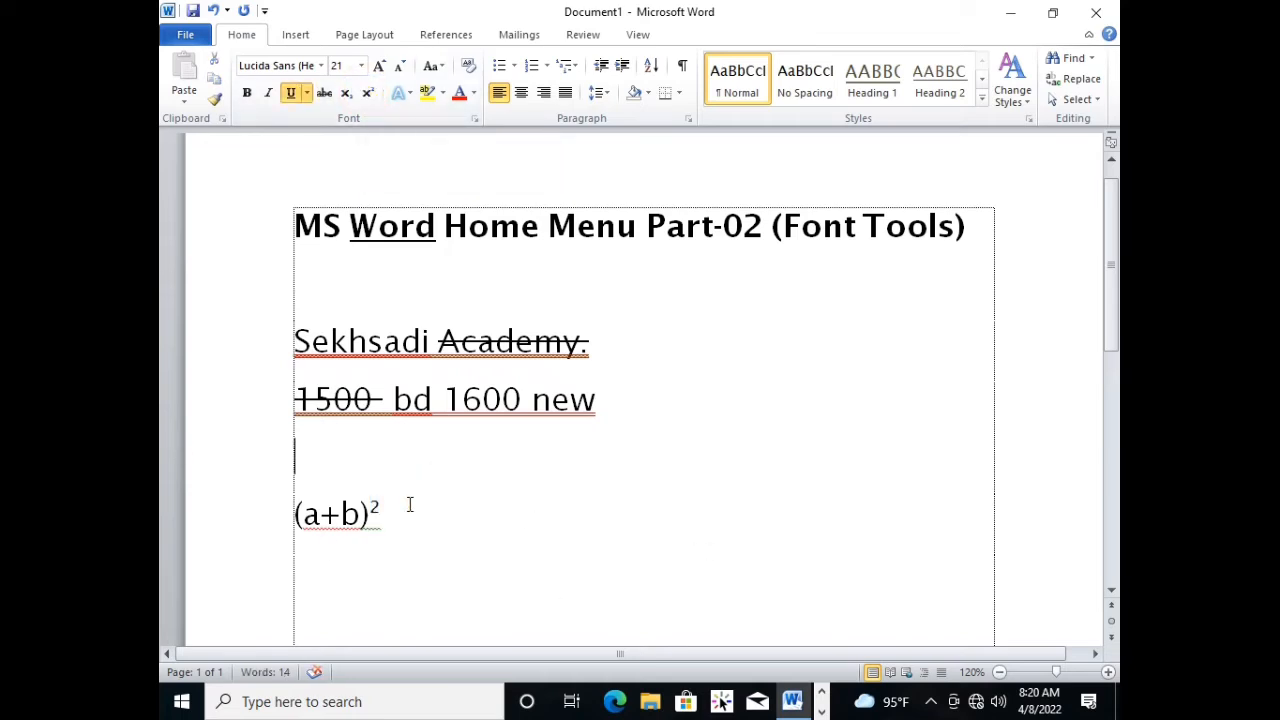
Turn off superscript after the squared formula and append "a+b2" at normal height.
{"action": "left_click", "coordinate": [409, 504]}
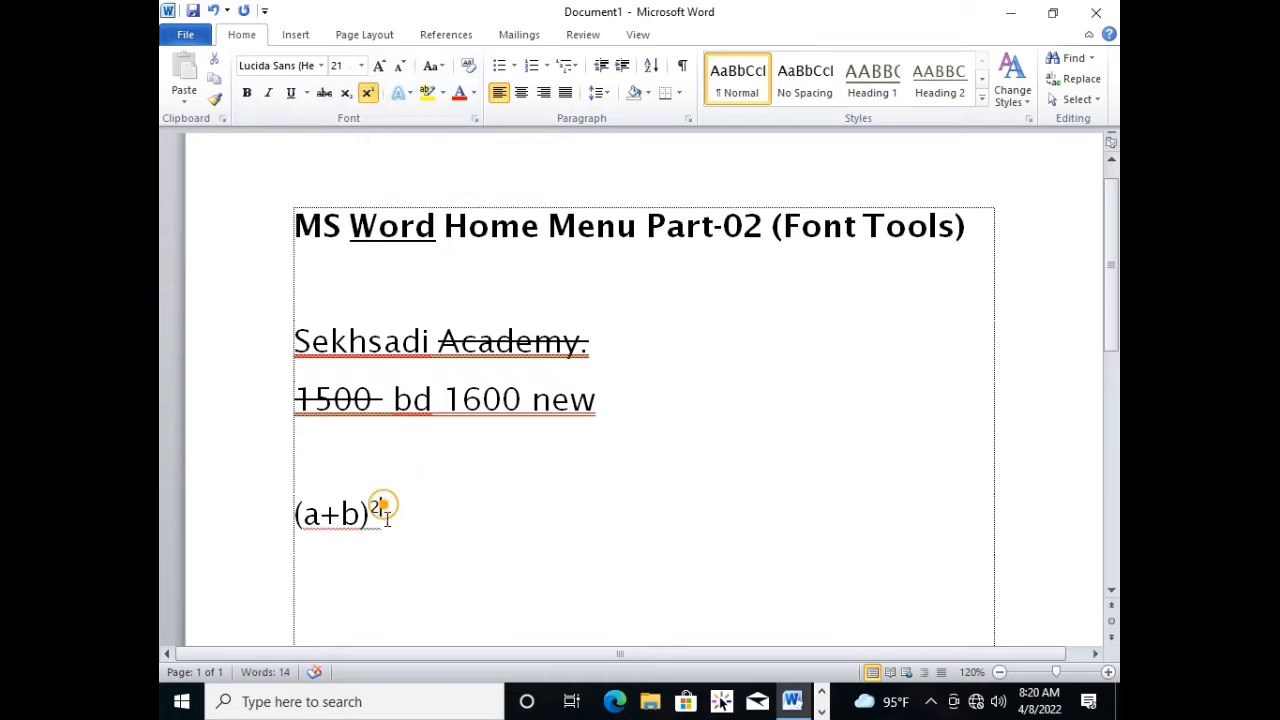
{"action": "left_click", "coordinate": [369, 96]}
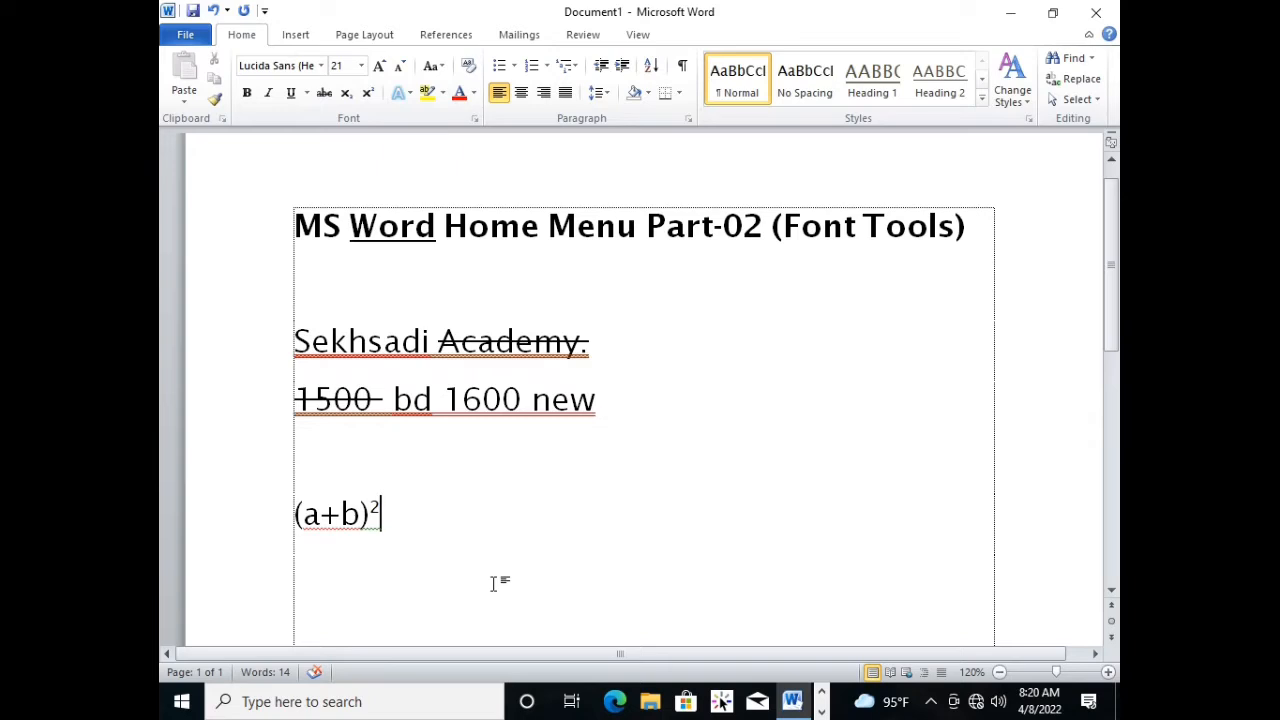
{"action": "type", "text": "a+b"}
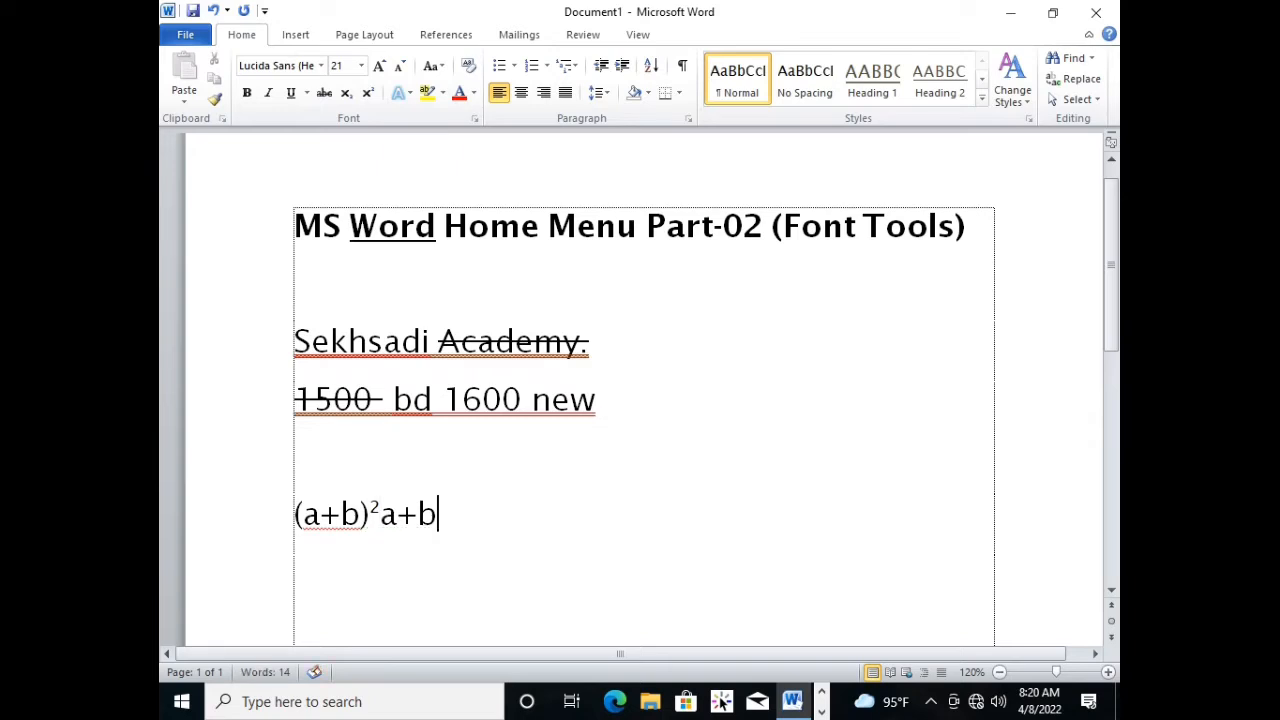
{"action": "type", "text": "2"}
Format the final 2 of "a+b2" as subscript.
{"action": "left_click_drag", "start_coordinate": [466, 519], "coordinate": [440, 520]}
{"action": "left_click", "coordinate": [513, 527]}
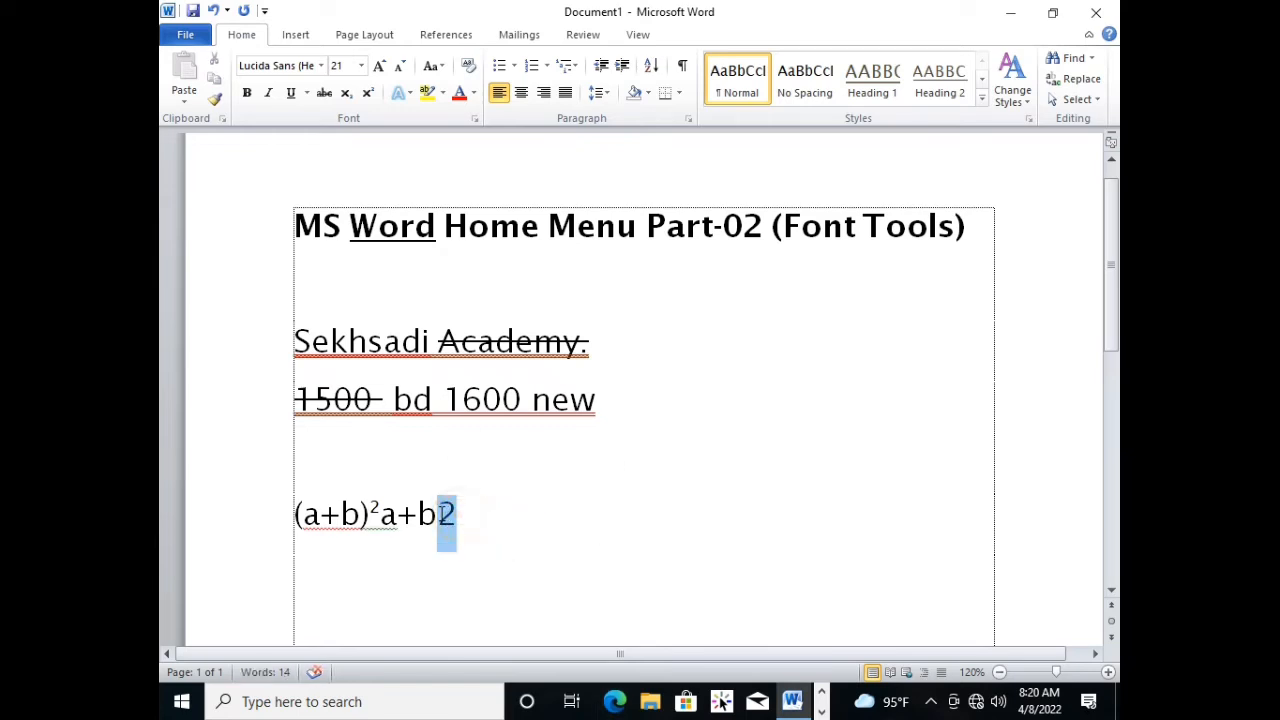
{"action": "left_click", "coordinate": [344, 100]}
{"action": "left_click", "coordinate": [460, 530]}
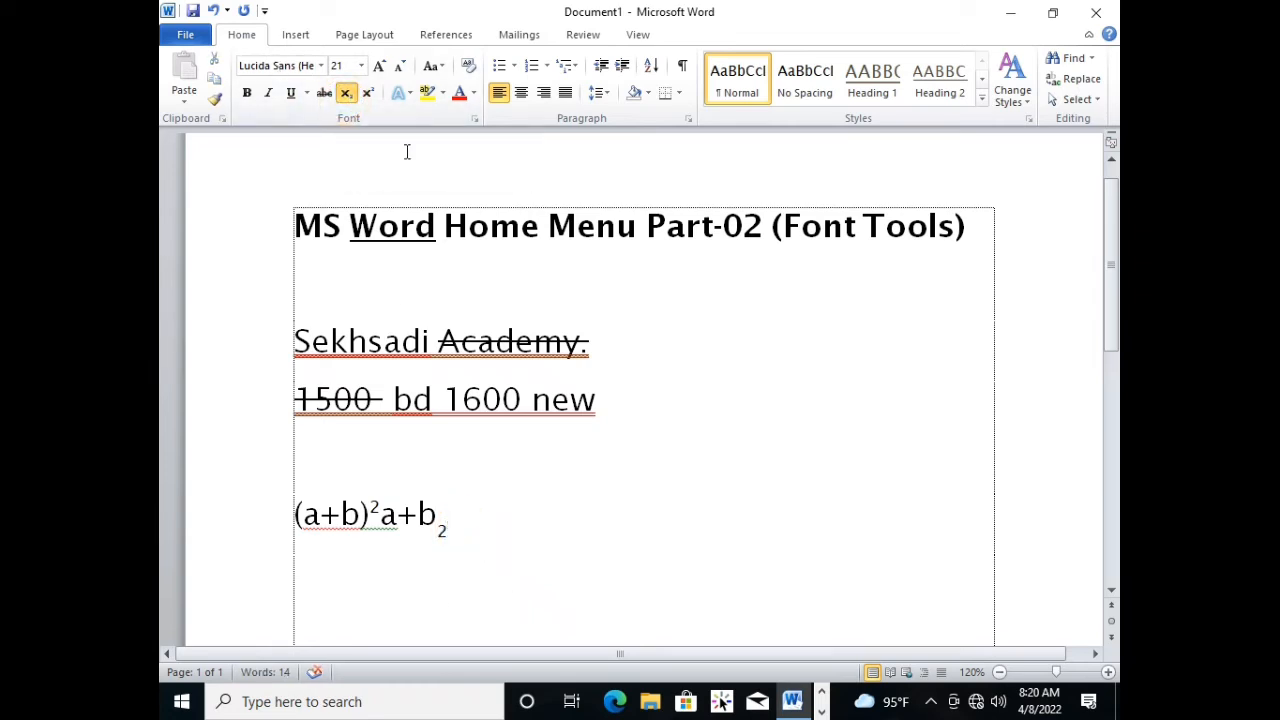
Try adding a normal-height "a" after the subscript 2 and delete it again.
{"action": "type", "text": "a"}
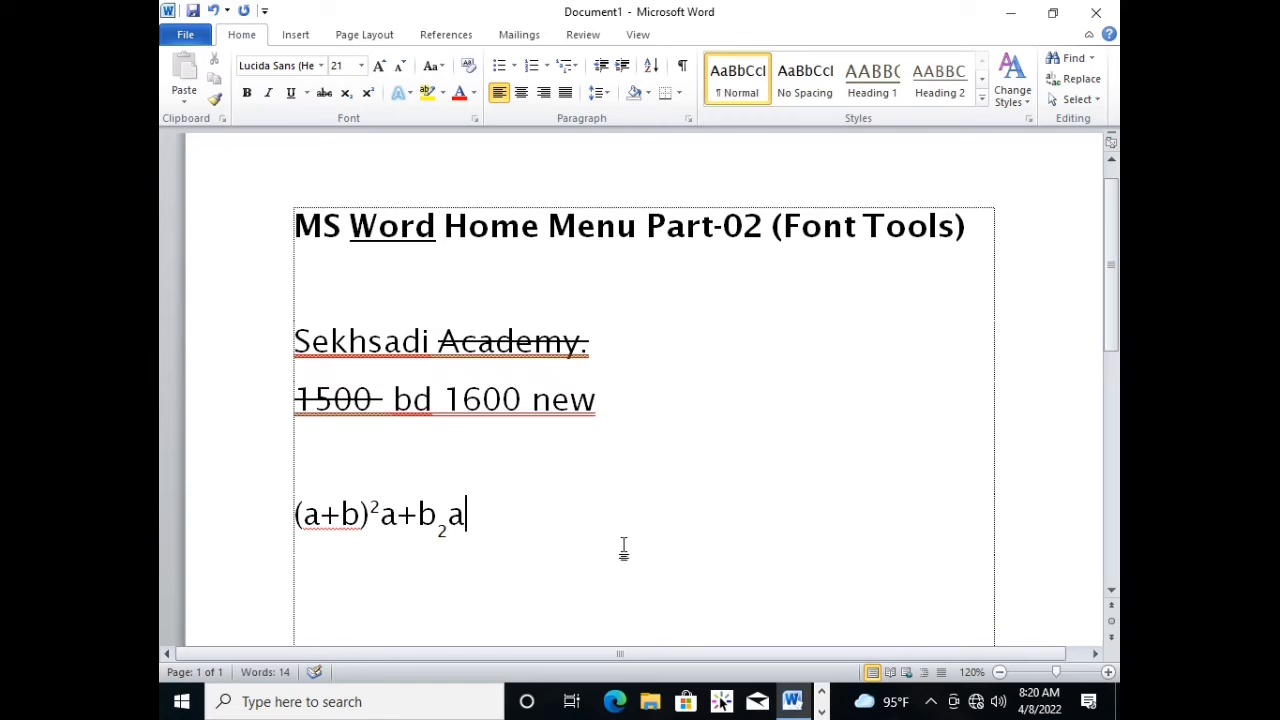
{"action": "key", "text": "BackSpace"}
{"action": "left_click_drag", "start_coordinate": [537, 537], "coordinate": [251, 529]}
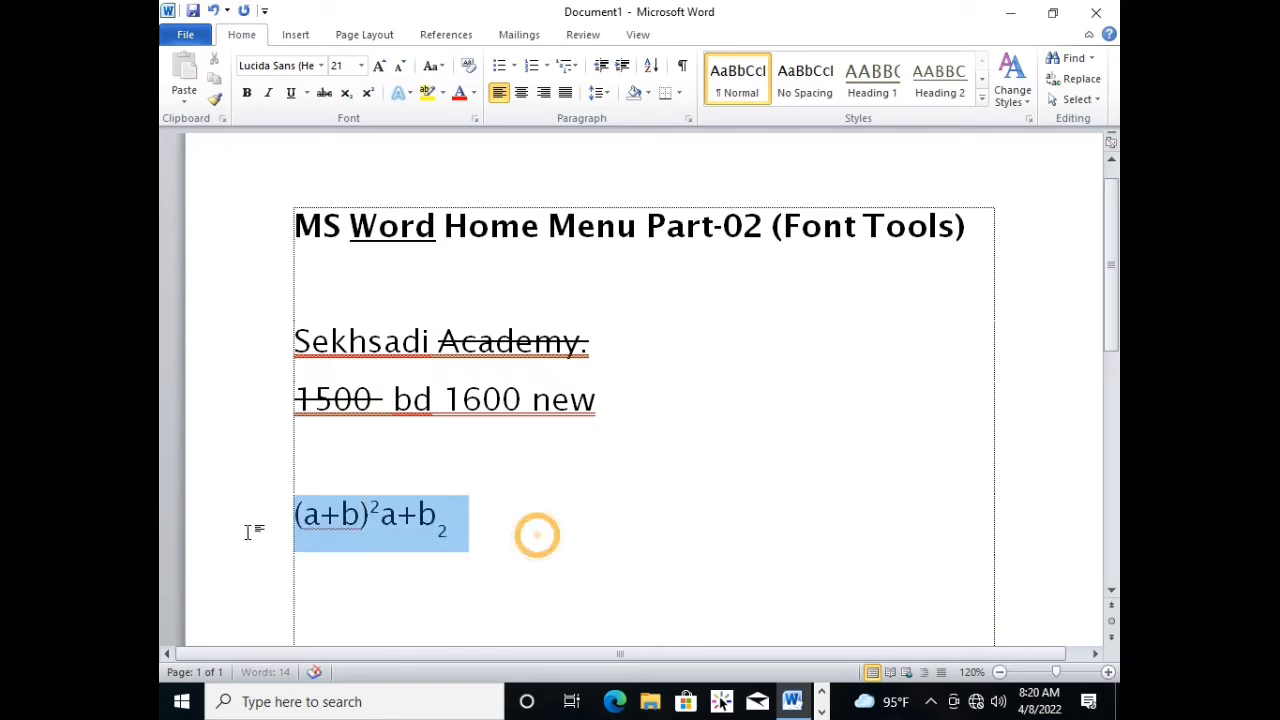
{"action": "left_click", "coordinate": [507, 523]}
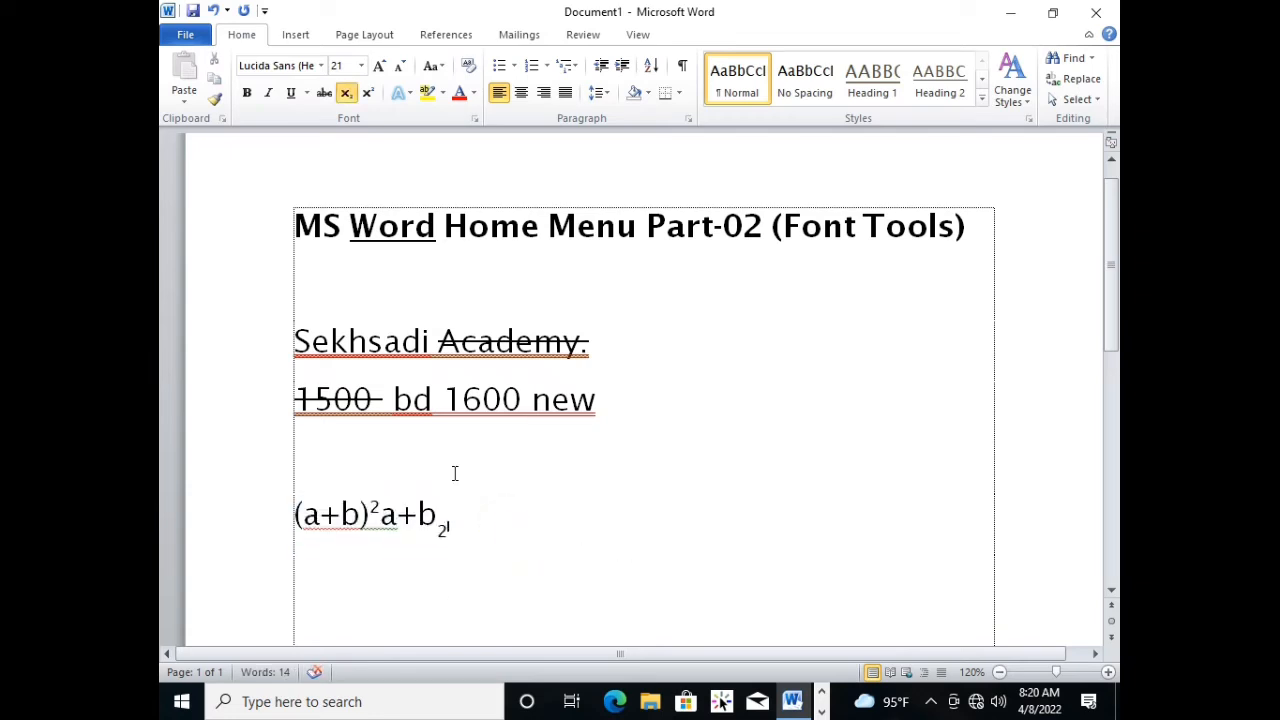
Turn off subscript and examine the Text Effects gallery with its presets and its Outline, Shadow, Reflection and Glow options.
{"action": "left_click", "coordinate": [346, 93]}
{"action": "left_click", "coordinate": [409, 93]}
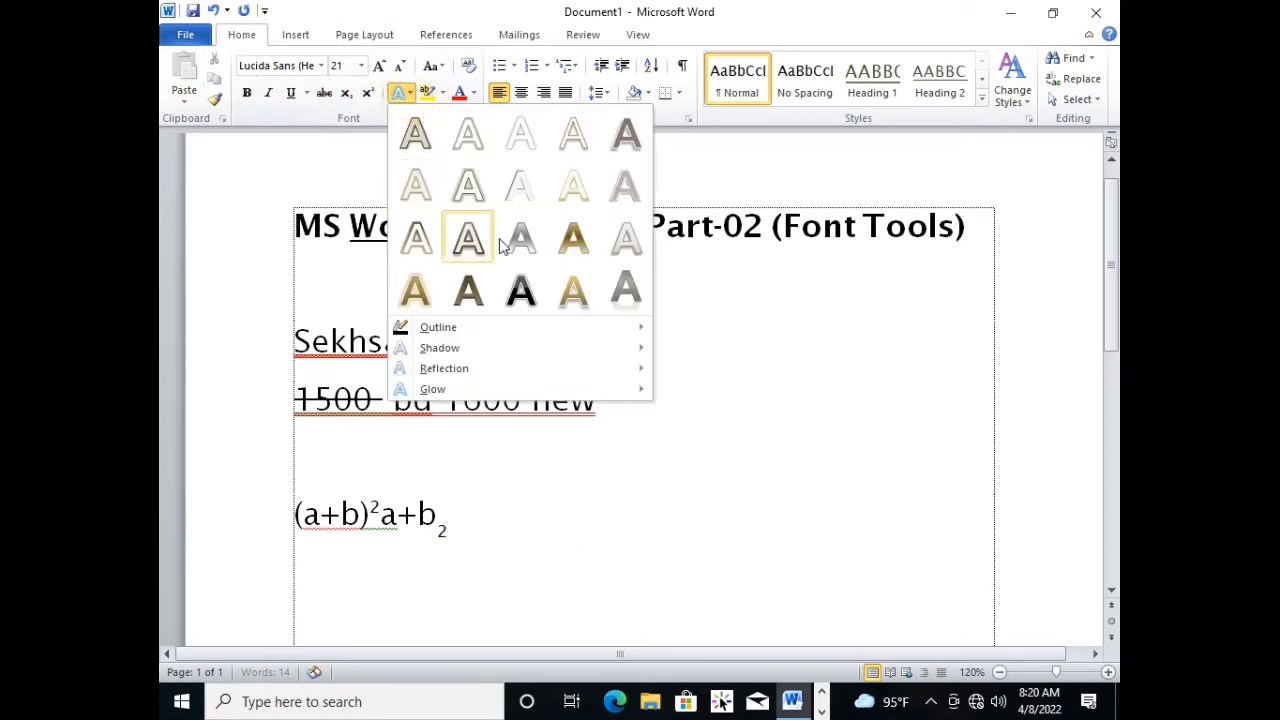
{"action": "left_click", "coordinate": [657, 445]}
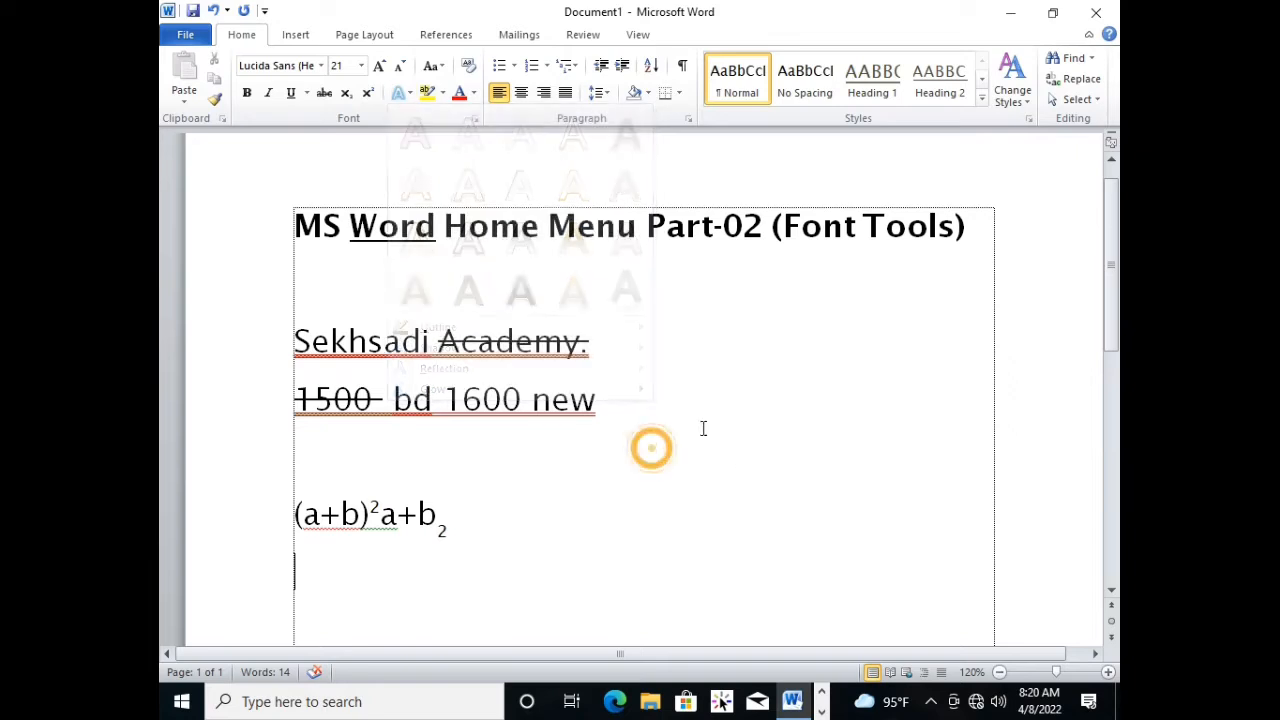
{"action": "left_click", "coordinate": [409, 93]}
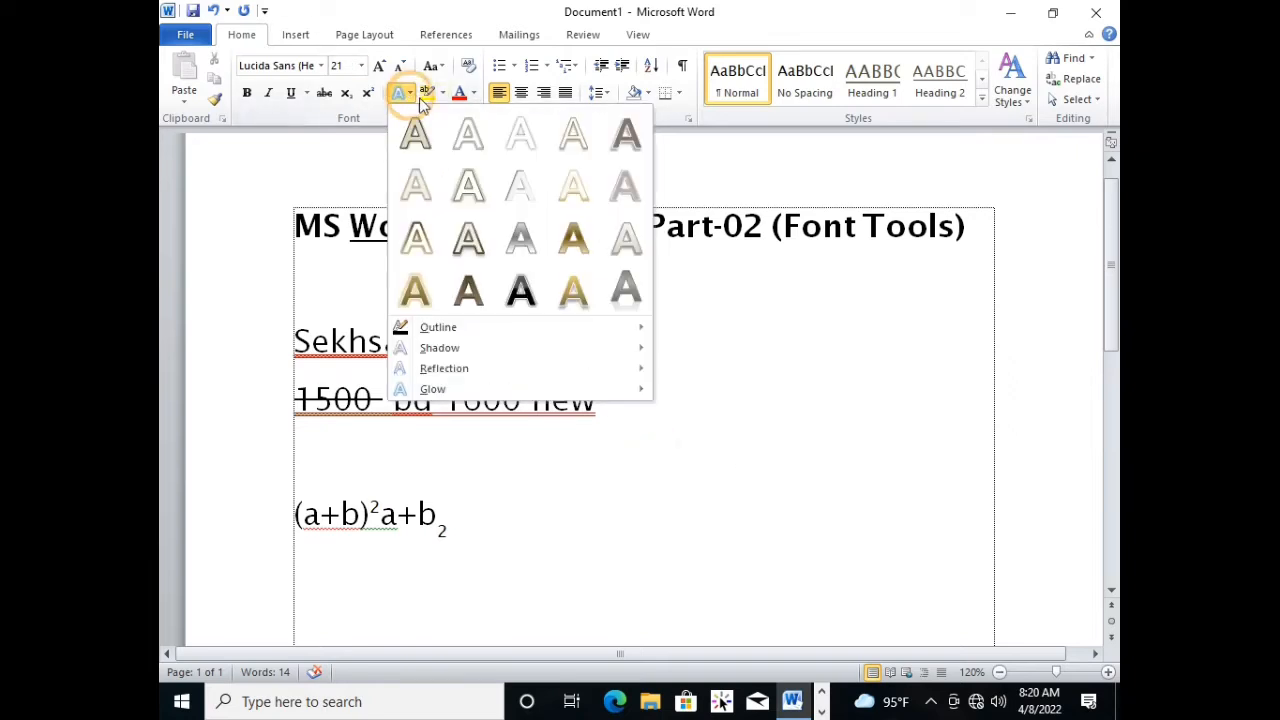
{"action": "left_click", "coordinate": [712, 286]}
{"action": "left_click", "coordinate": [595, 343]}
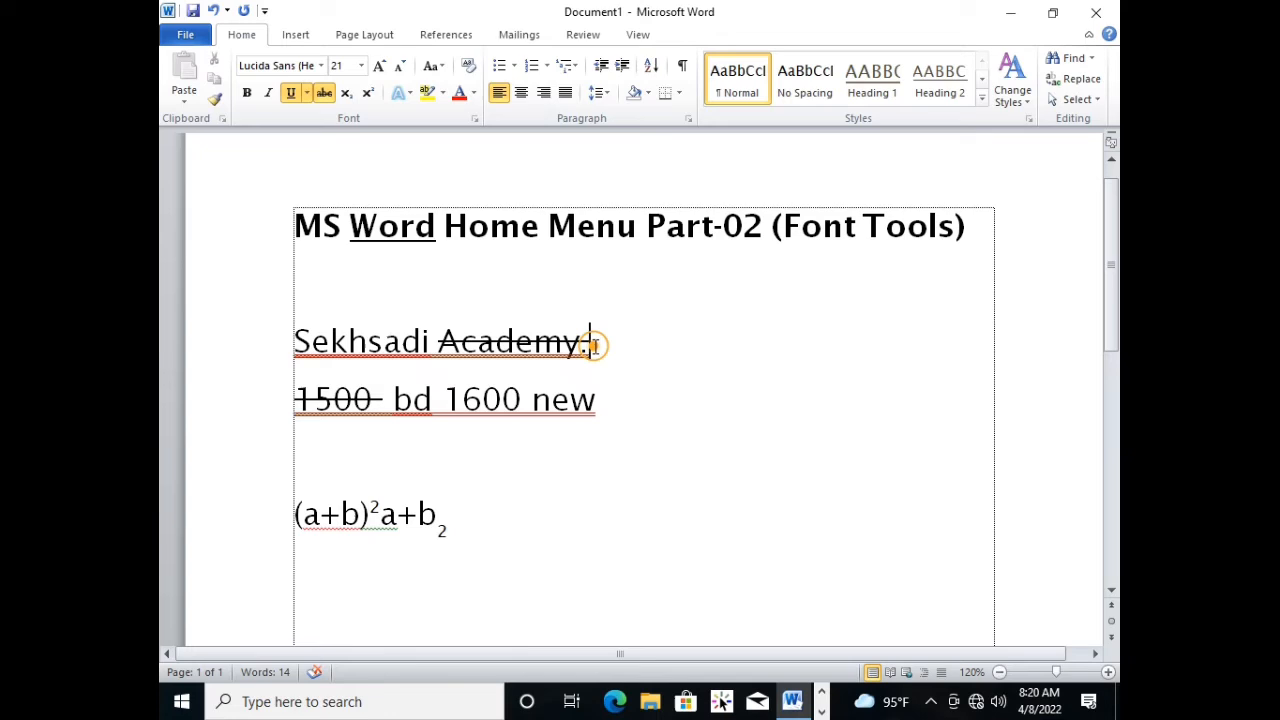
{"action": "left_click", "coordinate": [472, 316]}
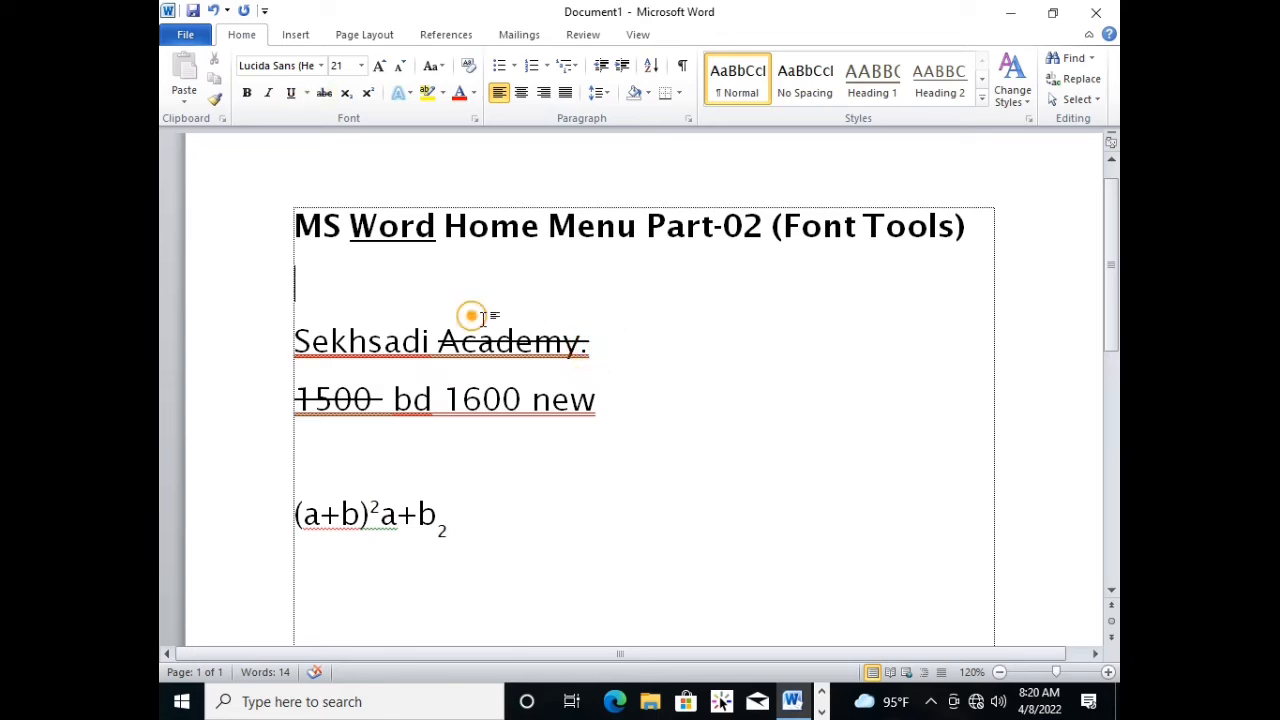
{"action": "left_click", "coordinate": [411, 97]}
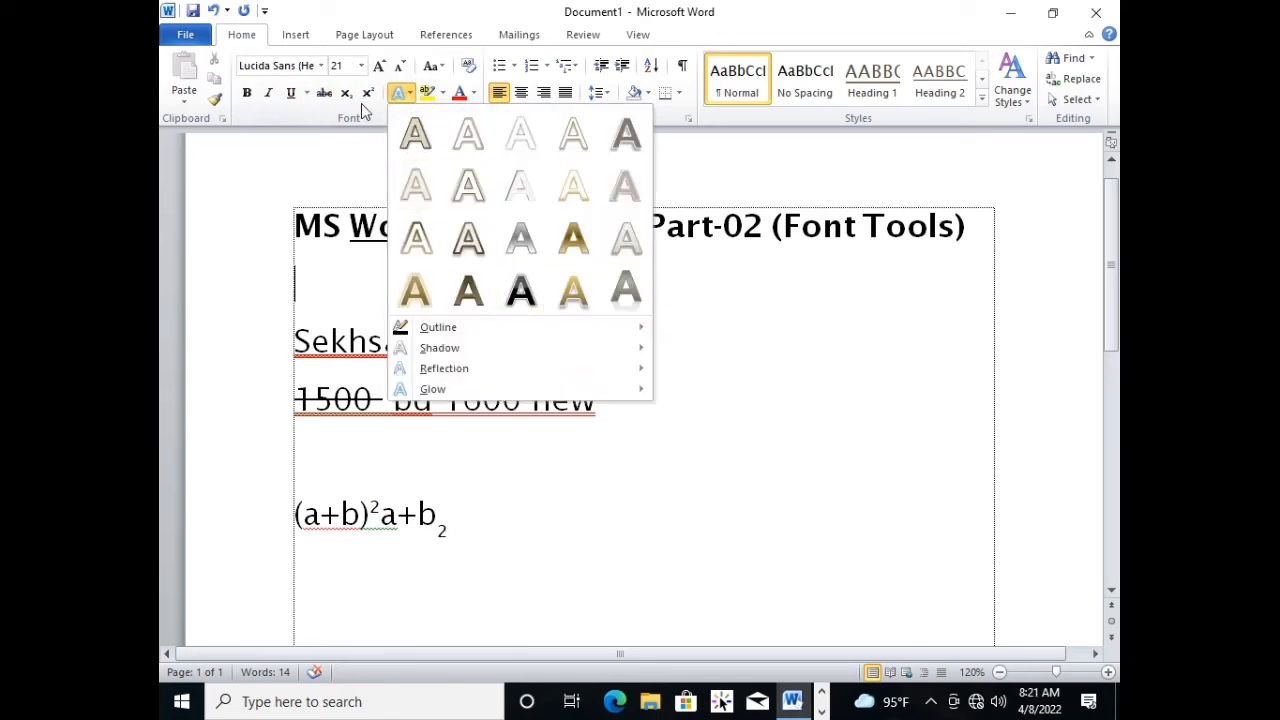
{"action": "left_click", "coordinate": [411, 94]}
{"action": "left_click", "coordinate": [411, 97]}
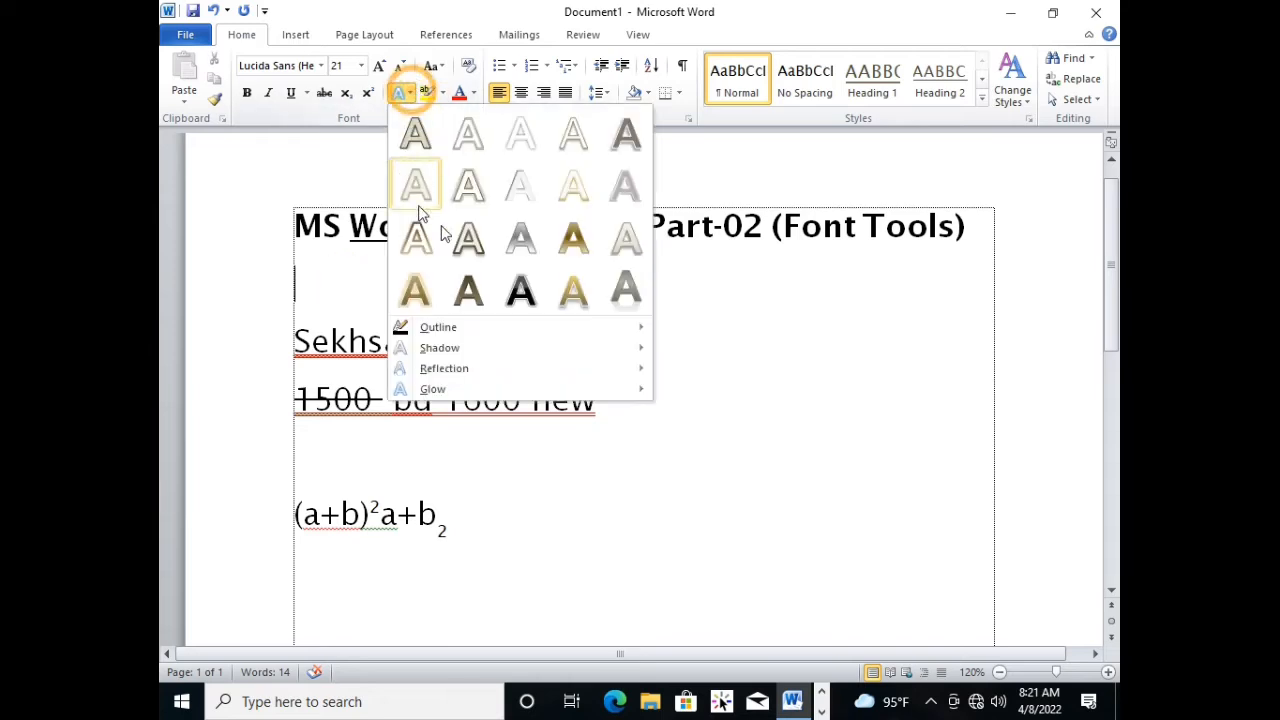
{"action": "left_click", "coordinate": [809, 306]}
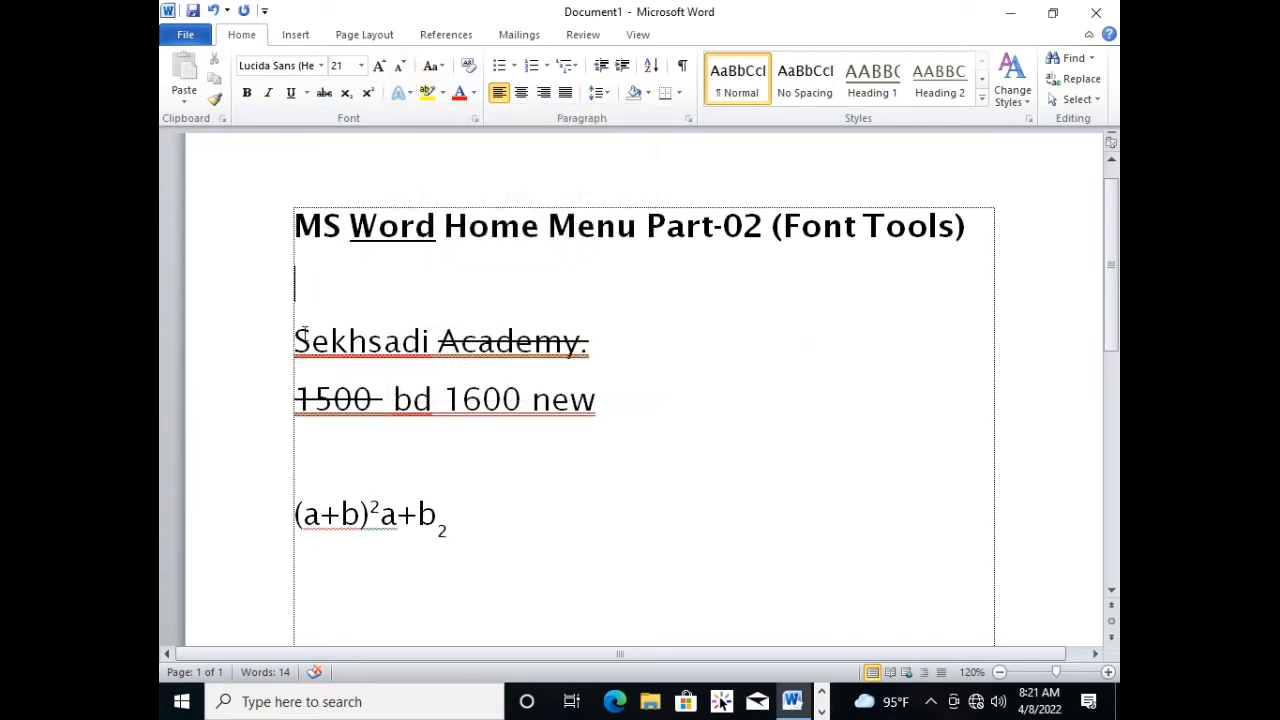
Apply the gold gradient text effect from the gallery's third row to "1600 new".
{"action": "left_click_drag", "start_coordinate": [613, 397], "coordinate": [444, 399]}
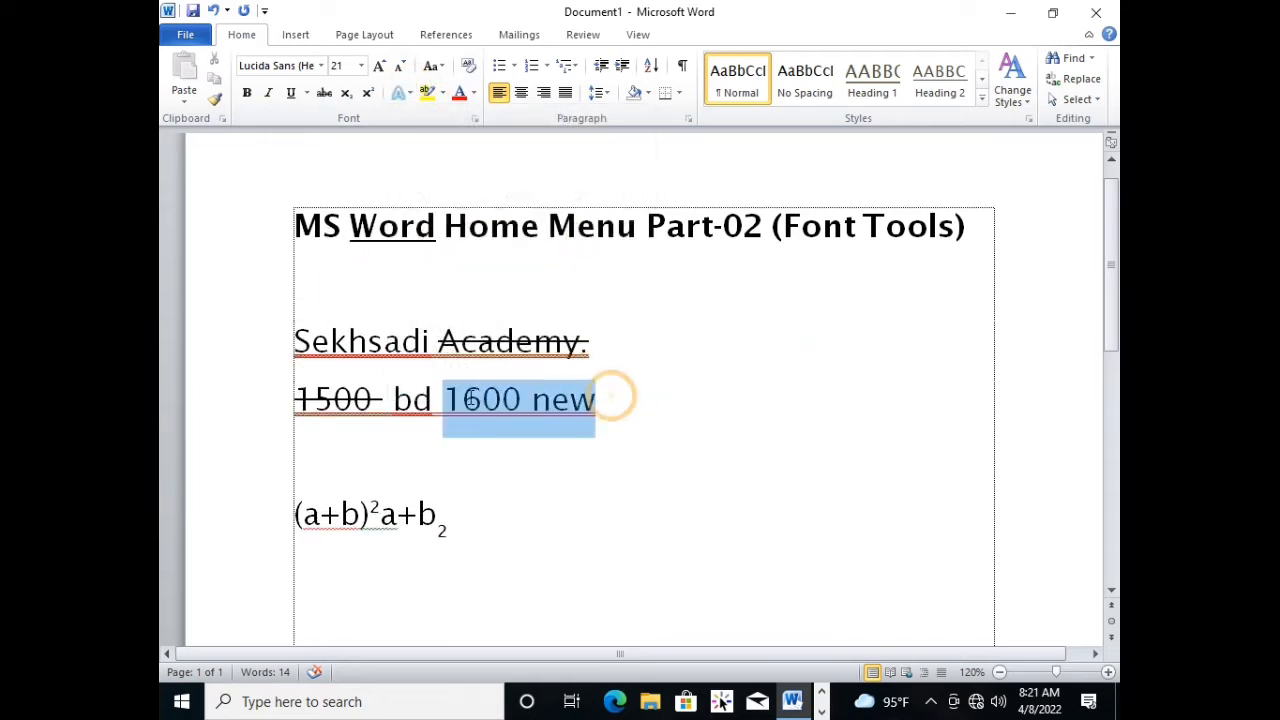
{"action": "left_click", "coordinate": [410, 97]}
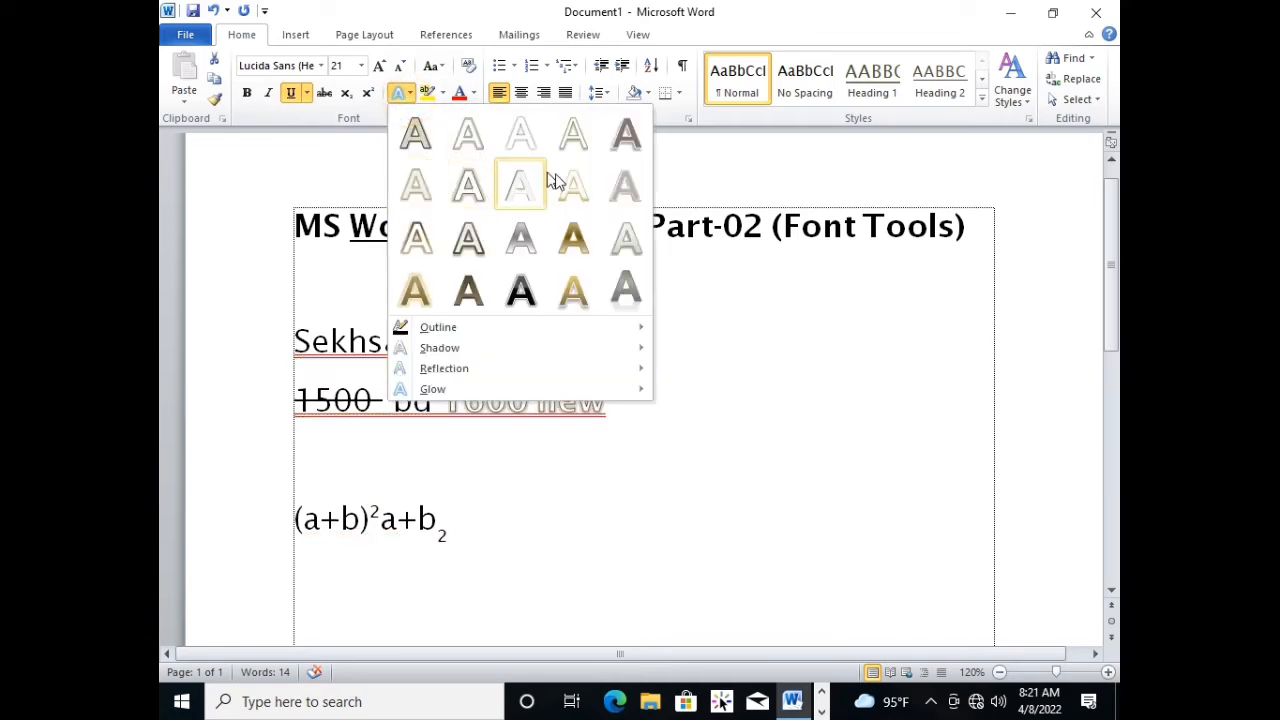
{"action": "left_click", "coordinate": [588, 235]}
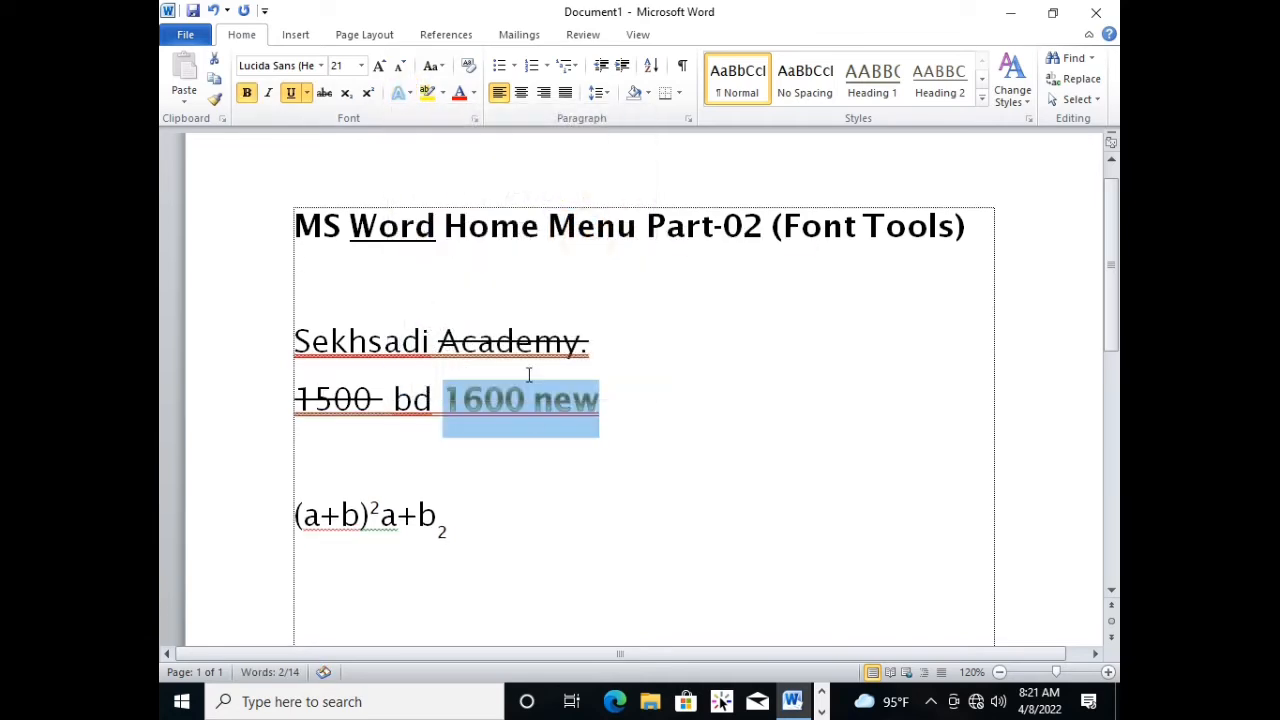
{"action": "left_click", "coordinate": [519, 440]}
Apply the grey text effect with reflection, the last preset in the gallery, to "1600 new".
{"action": "left_click_drag", "start_coordinate": [612, 400], "coordinate": [444, 400]}
{"action": "left_click", "coordinate": [412, 93]}
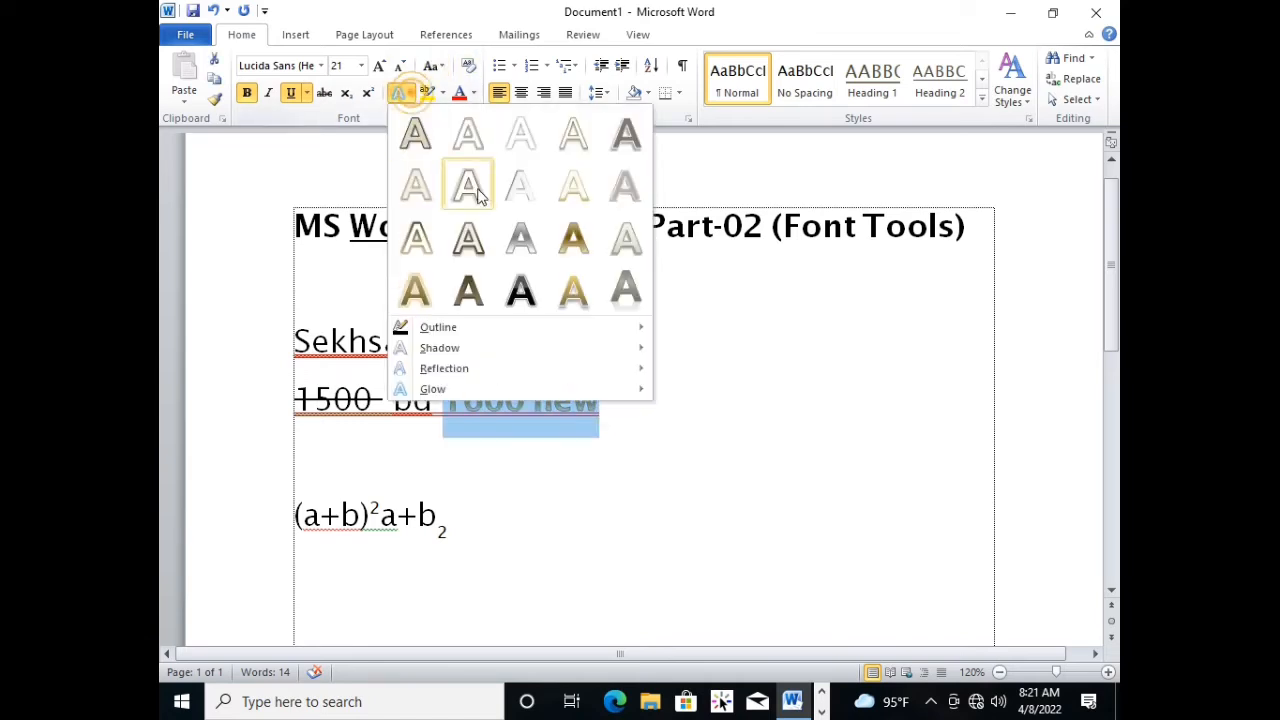
{"action": "left_click", "coordinate": [626, 289]}
Enter "Sekhsadi academy" on the blank line above the formula and select the whole line.
{"action": "left_click", "coordinate": [636, 427]}
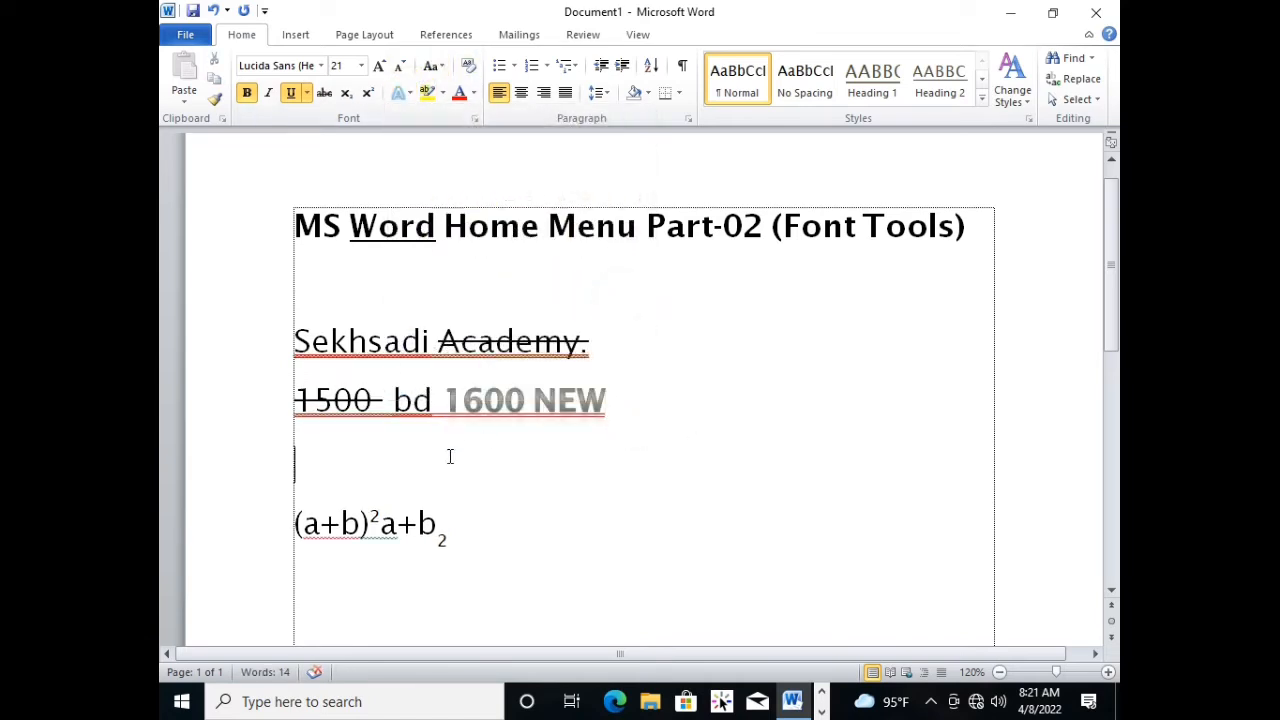
{"action": "type", "text": "sekh"}
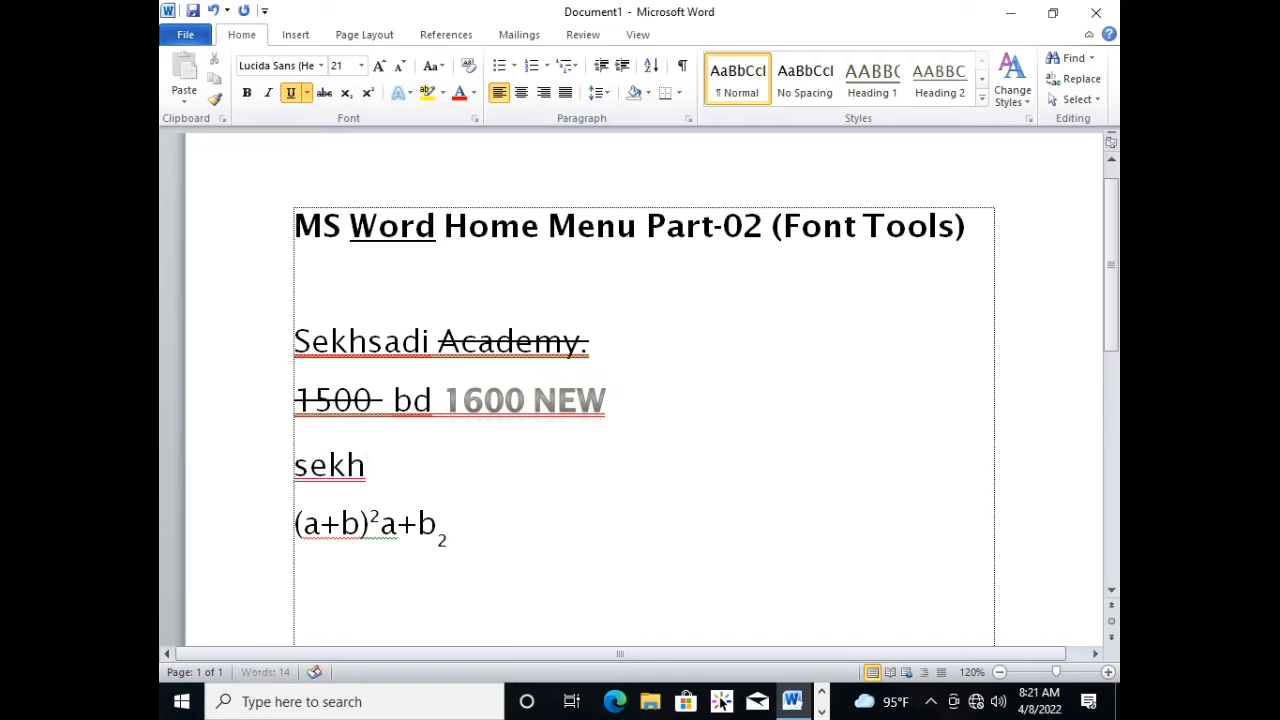
{"action": "type", "text": "sadi academ"}
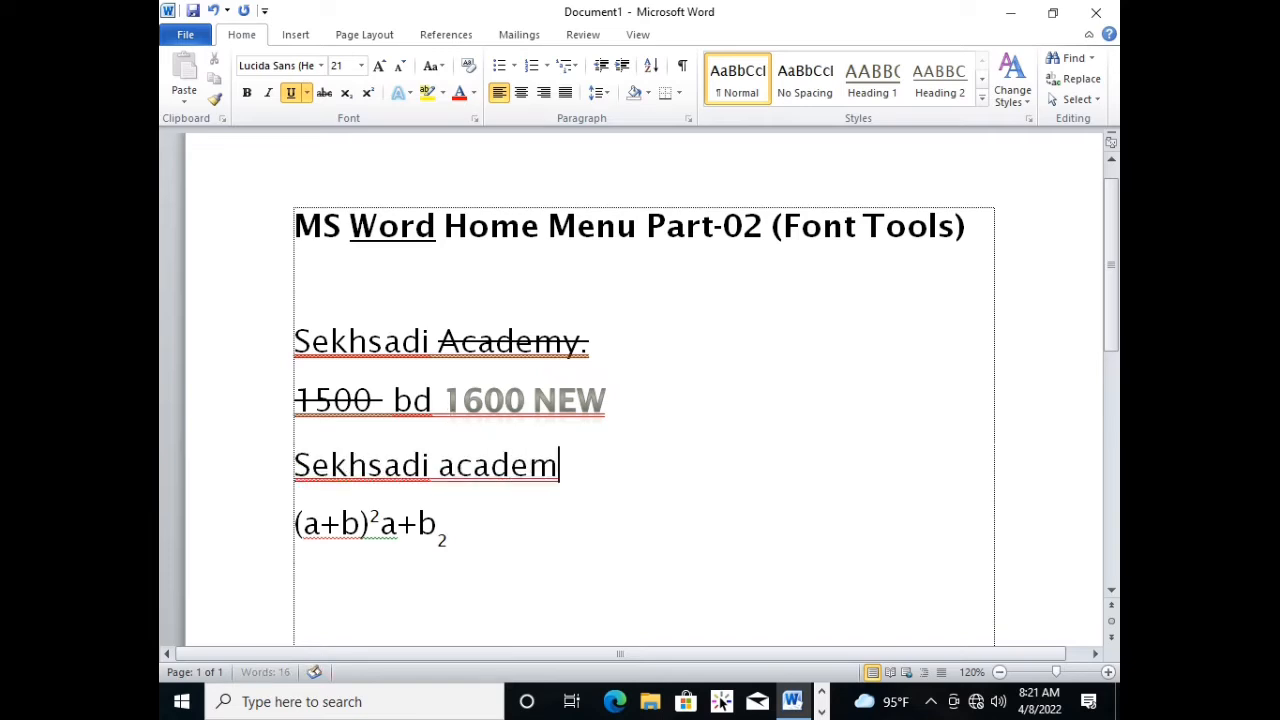
{"action": "type", "text": "y"}
{"action": "left_click_drag", "start_coordinate": [590, 465], "coordinate": [294, 465]}
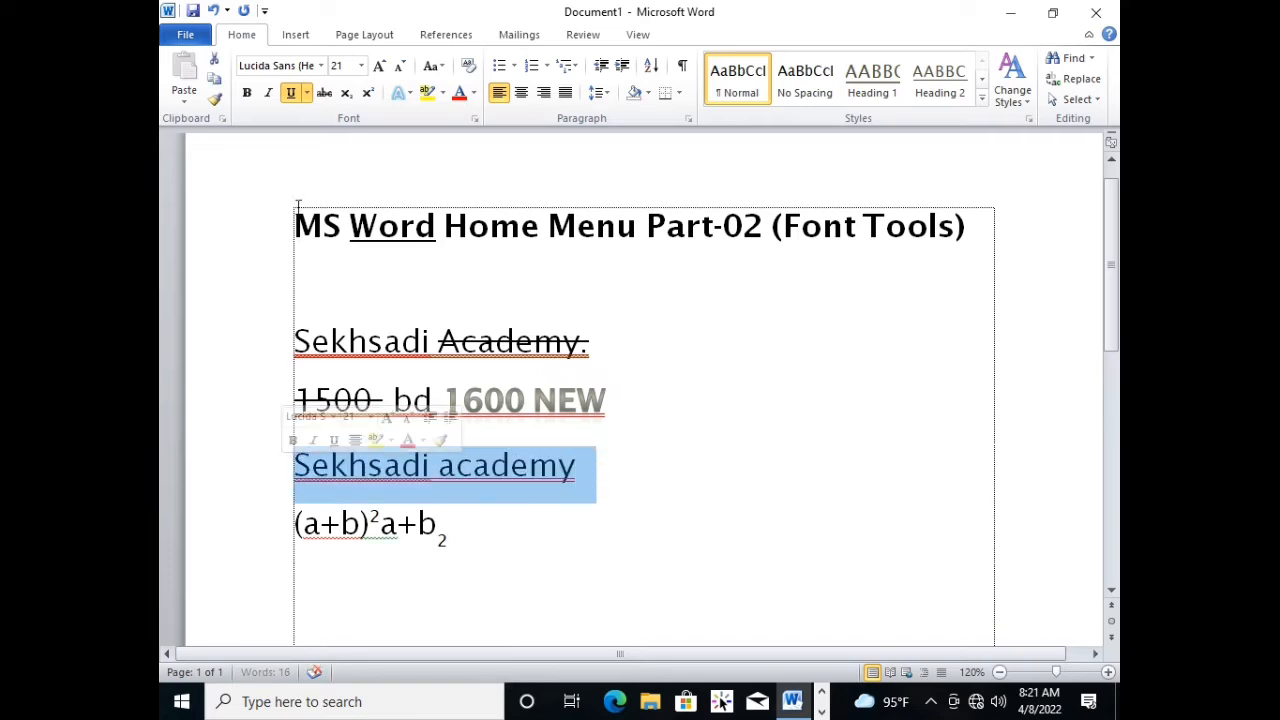
Remove the underline from the selected "Sekhsadi academy" line above the formula and deselect the text.
{"action": "left_click", "coordinate": [306, 93]}
{"action": "left_click", "coordinate": [294, 94]}
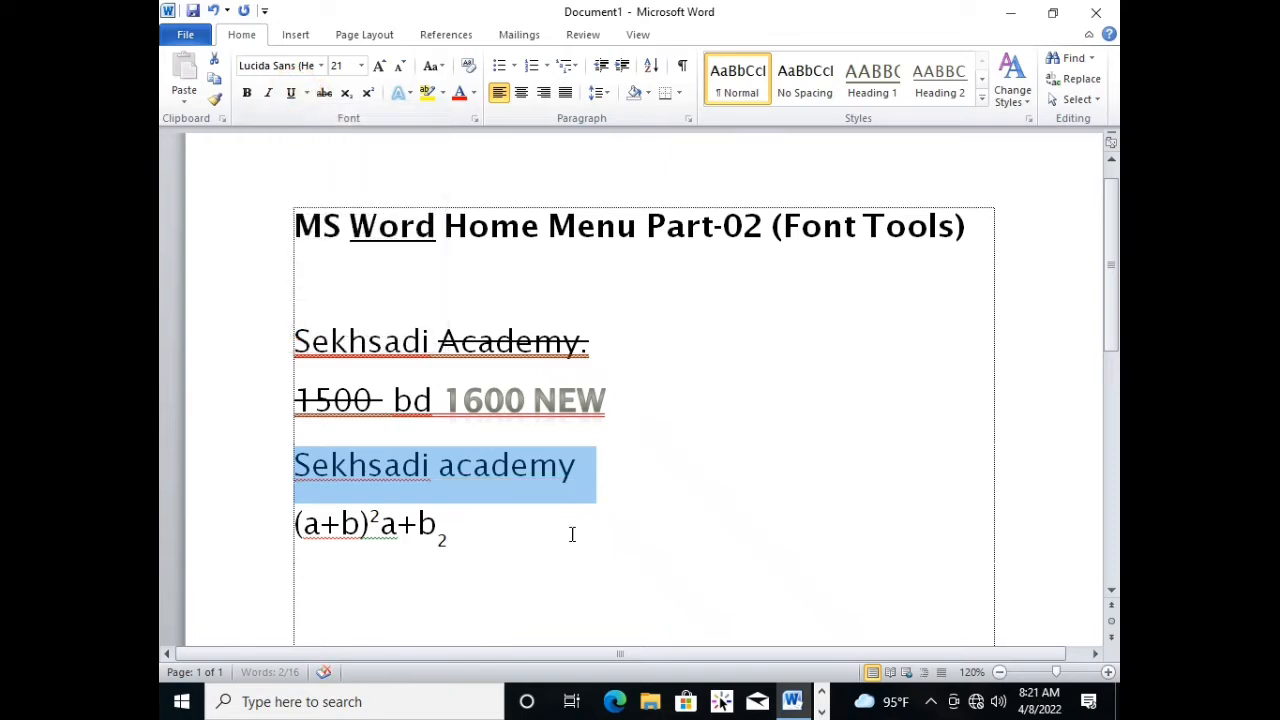
{"action": "left_click", "coordinate": [542, 484]}
{"action": "left_click_drag", "start_coordinate": [628, 459], "coordinate": [303, 441]}
{"action": "left_click", "coordinate": [685, 499]}
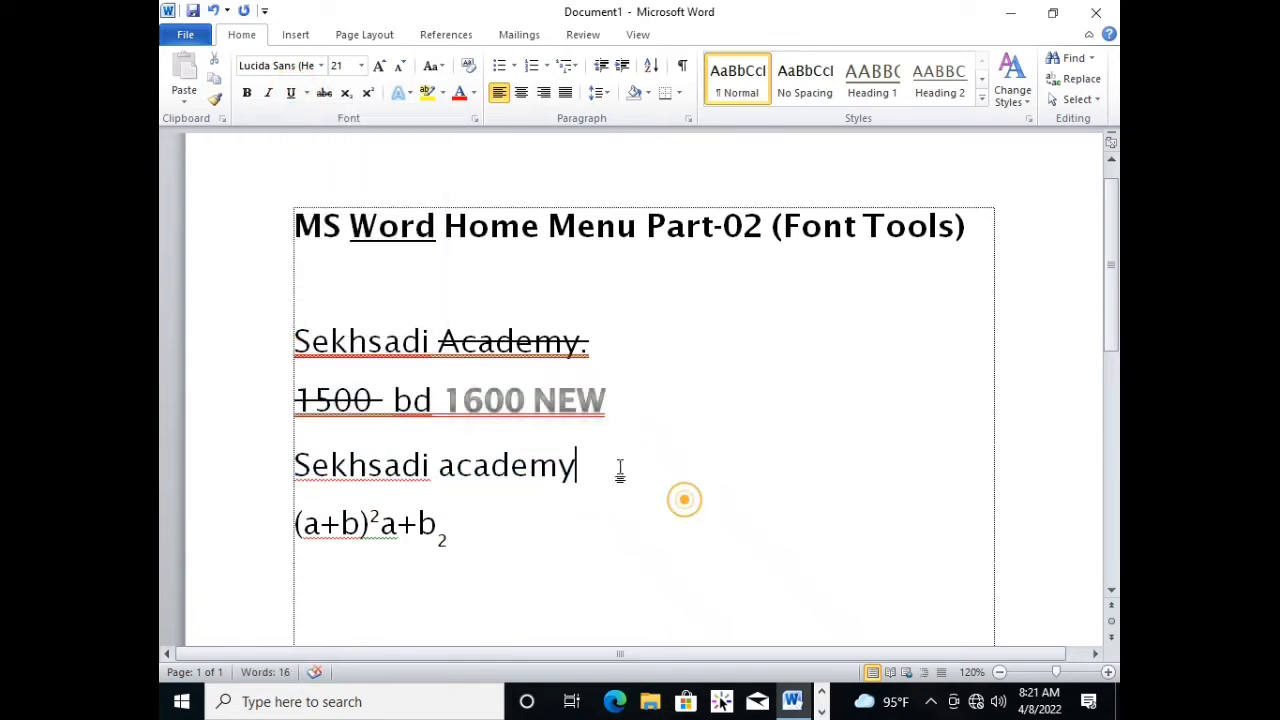
Apply the grey text effect with reflection, the last preset in the gallery, to the "Sekhsadi academy" line above the formula.
{"action": "left_click_drag", "start_coordinate": [613, 464], "coordinate": [333, 465]}
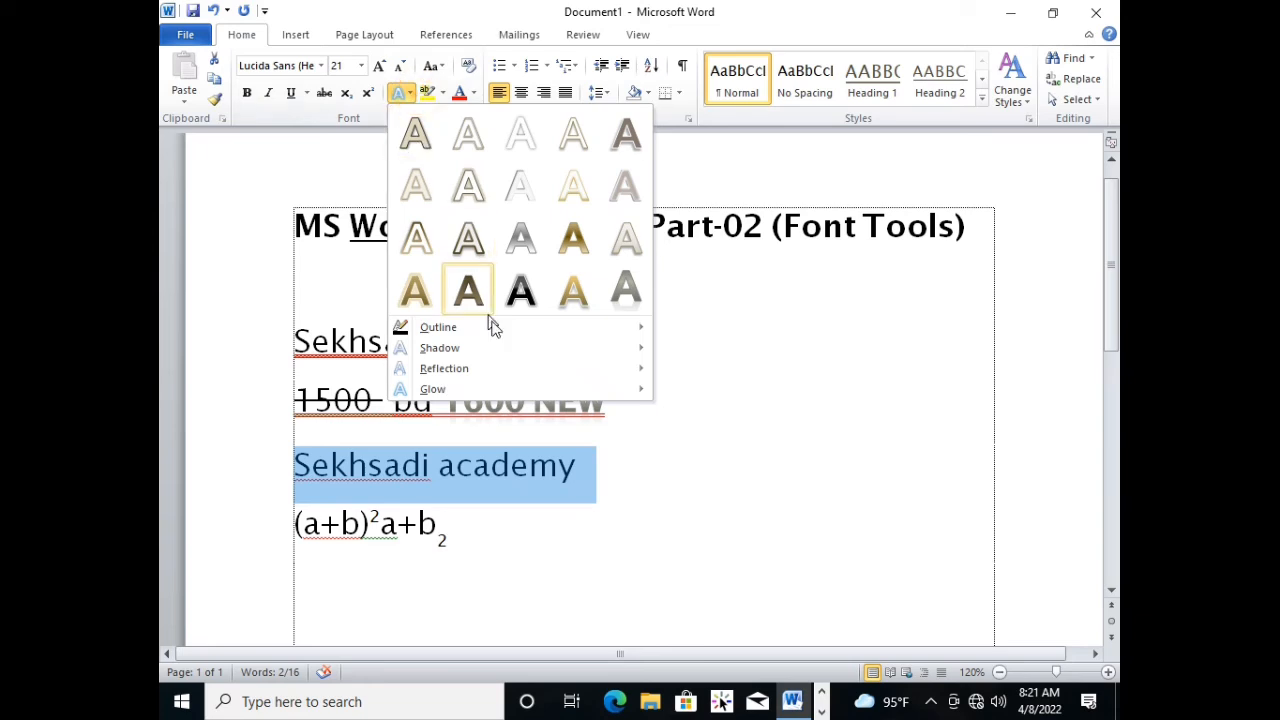
{"action": "left_click", "coordinate": [625, 290]}
{"action": "left_click", "coordinate": [641, 524]}
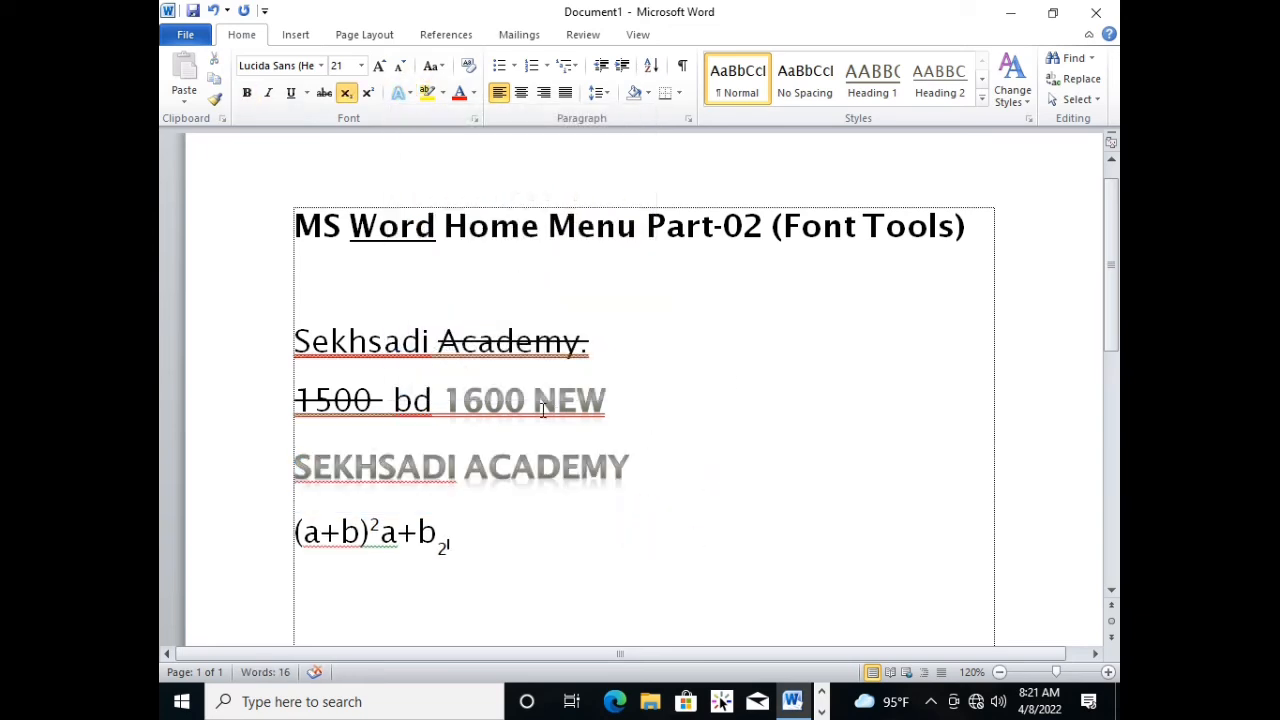
Give the grey "Sekhsadi academy" text above the formula a red outline from the standard colours.
{"action": "left_click_drag", "start_coordinate": [629, 469], "coordinate": [362, 466]}
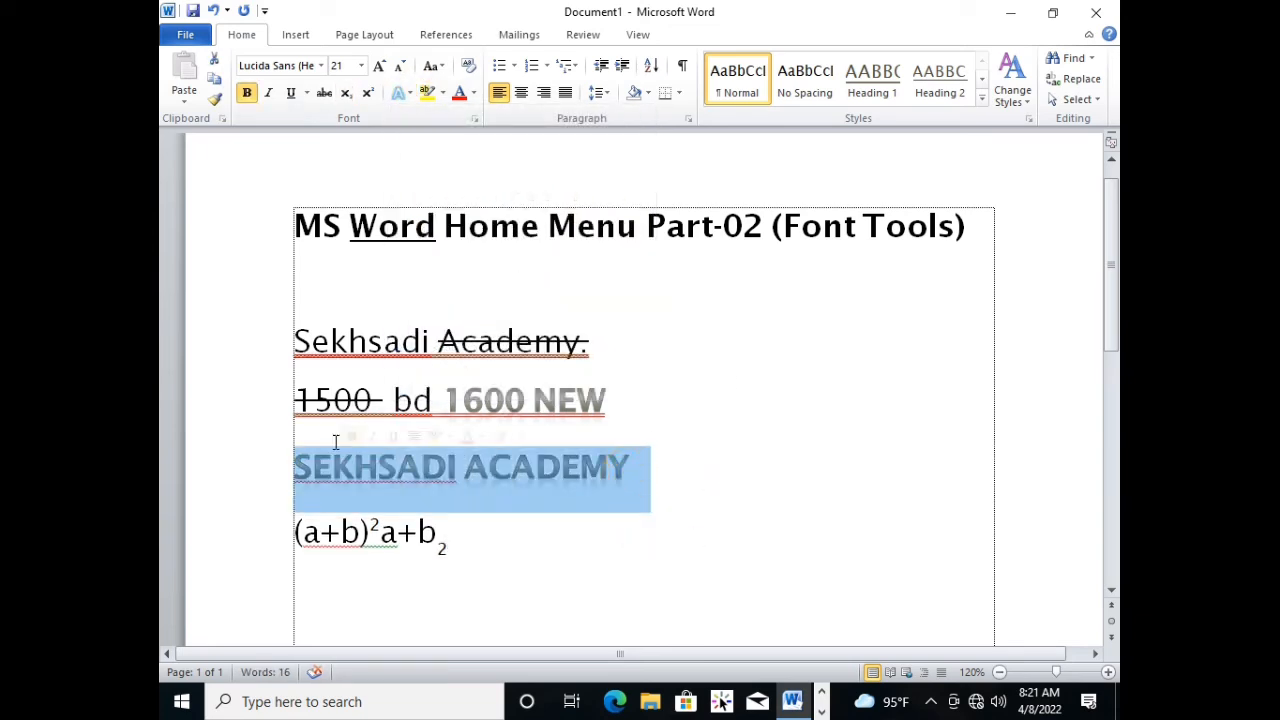
{"action": "left_click", "coordinate": [403, 93]}
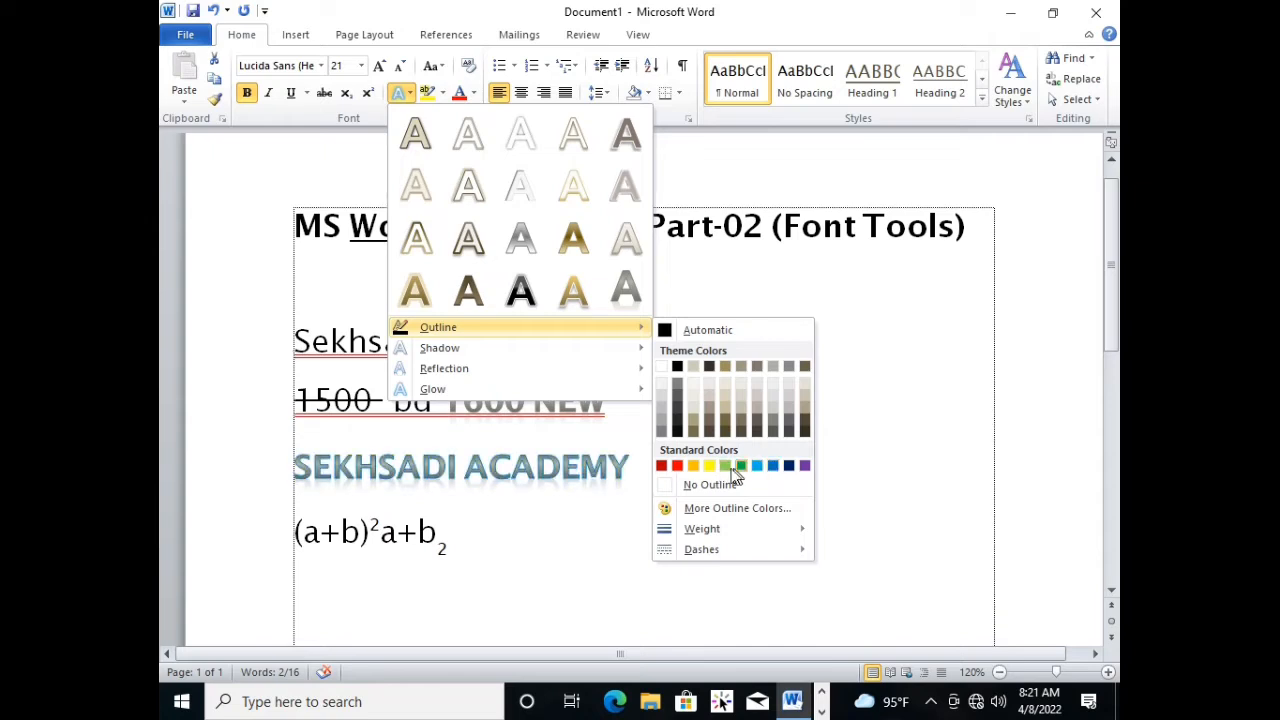
{"action": "left_click", "coordinate": [695, 467]}
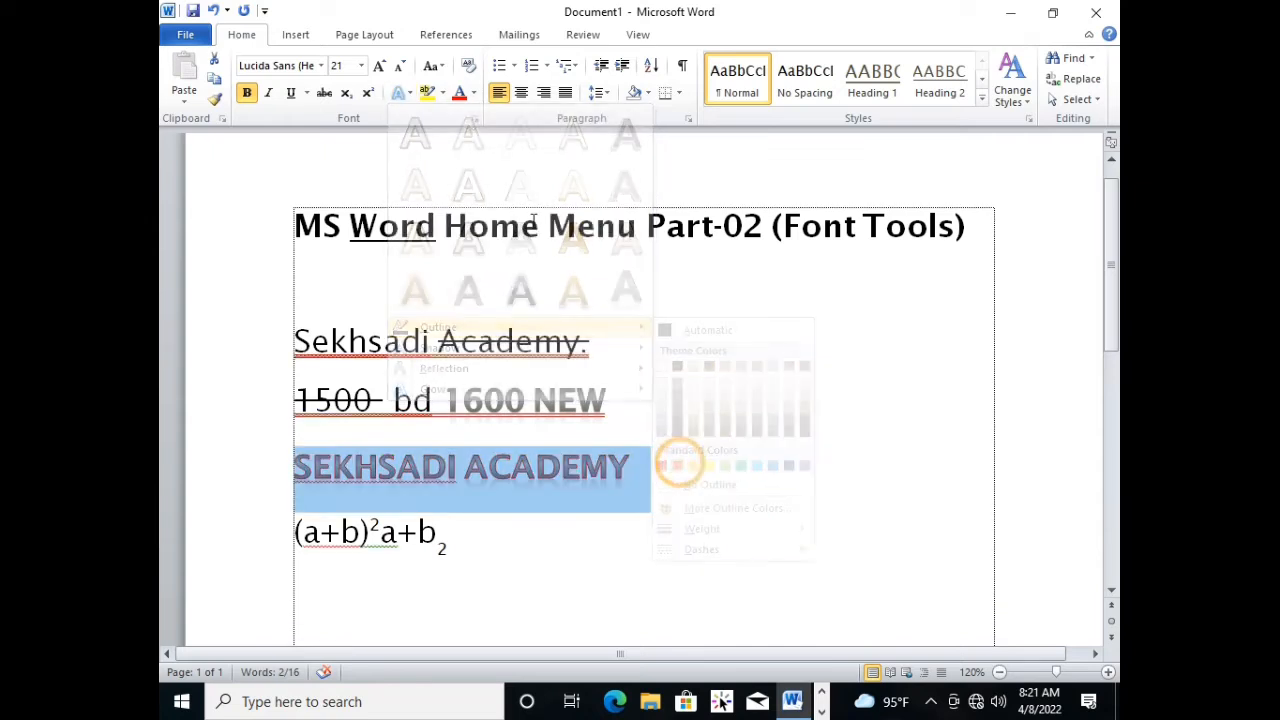
Add the third outer shadow of the first row to the red-outlined "Sekhsadi academy" text.
{"action": "left_click", "coordinate": [409, 93]}
{"action": "mouse_move", "coordinate": [495, 343]}
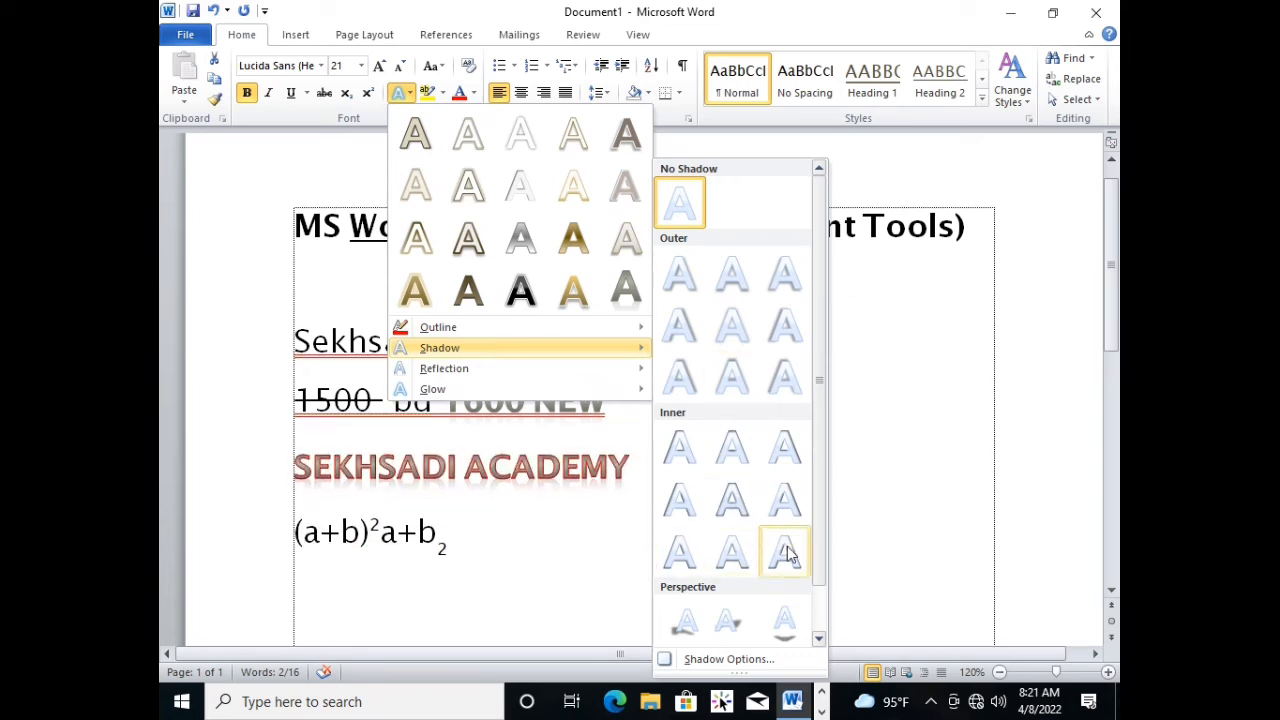
{"action": "scroll", "coordinate": [812, 540], "scroll_direction": "down", "scroll_amount": 1}
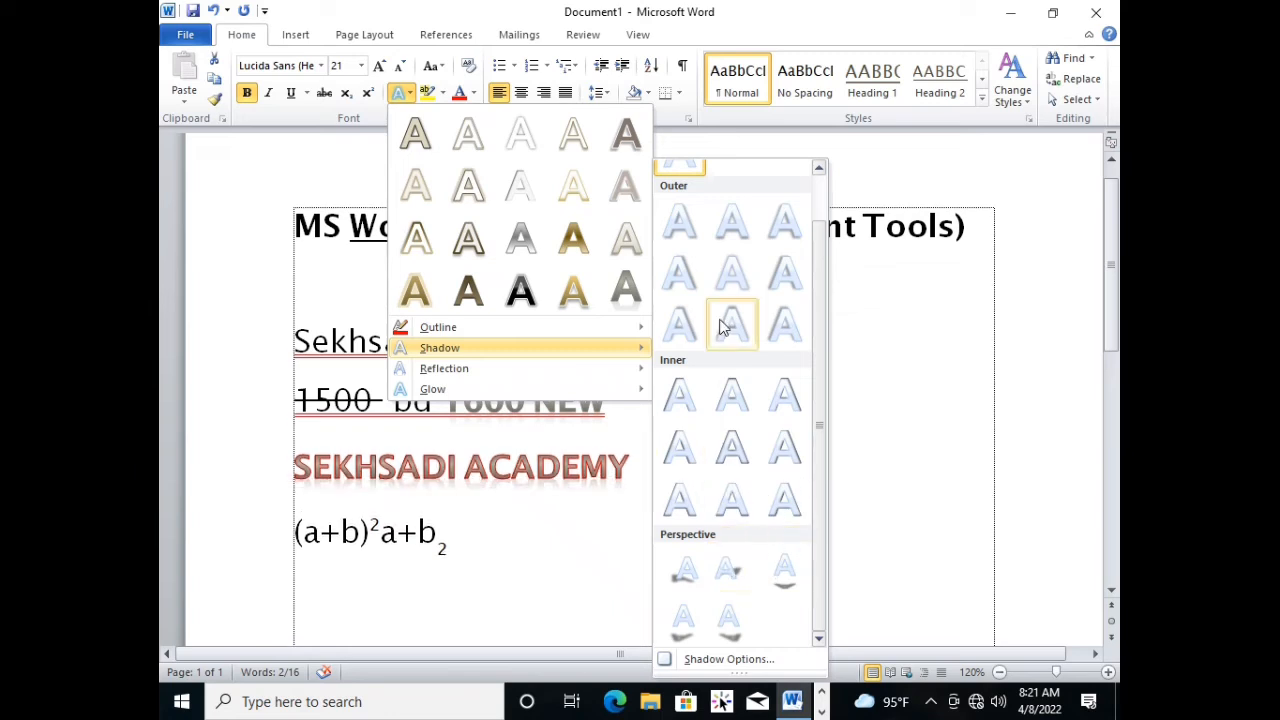
{"action": "left_click", "coordinate": [782, 224]}
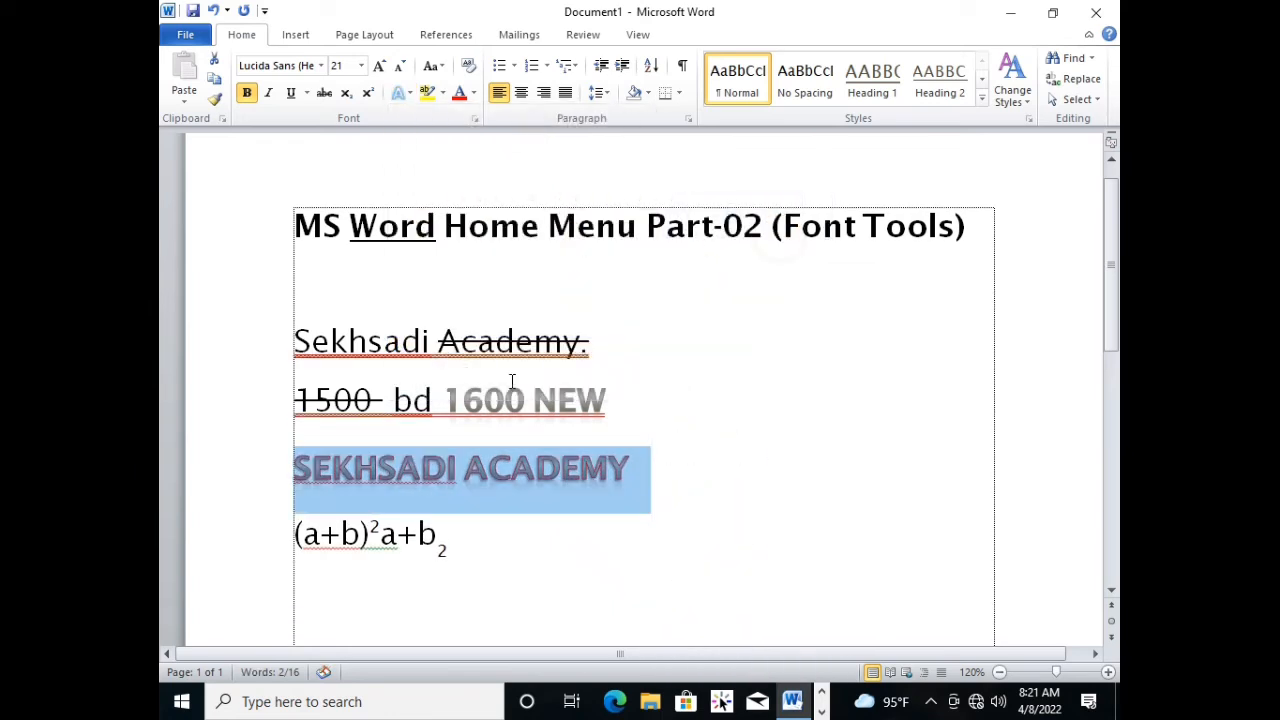
Apply the first reflection variation of the third row to the "Sekhsadi academy" text with the shadow.
{"action": "left_click", "coordinate": [402, 92]}
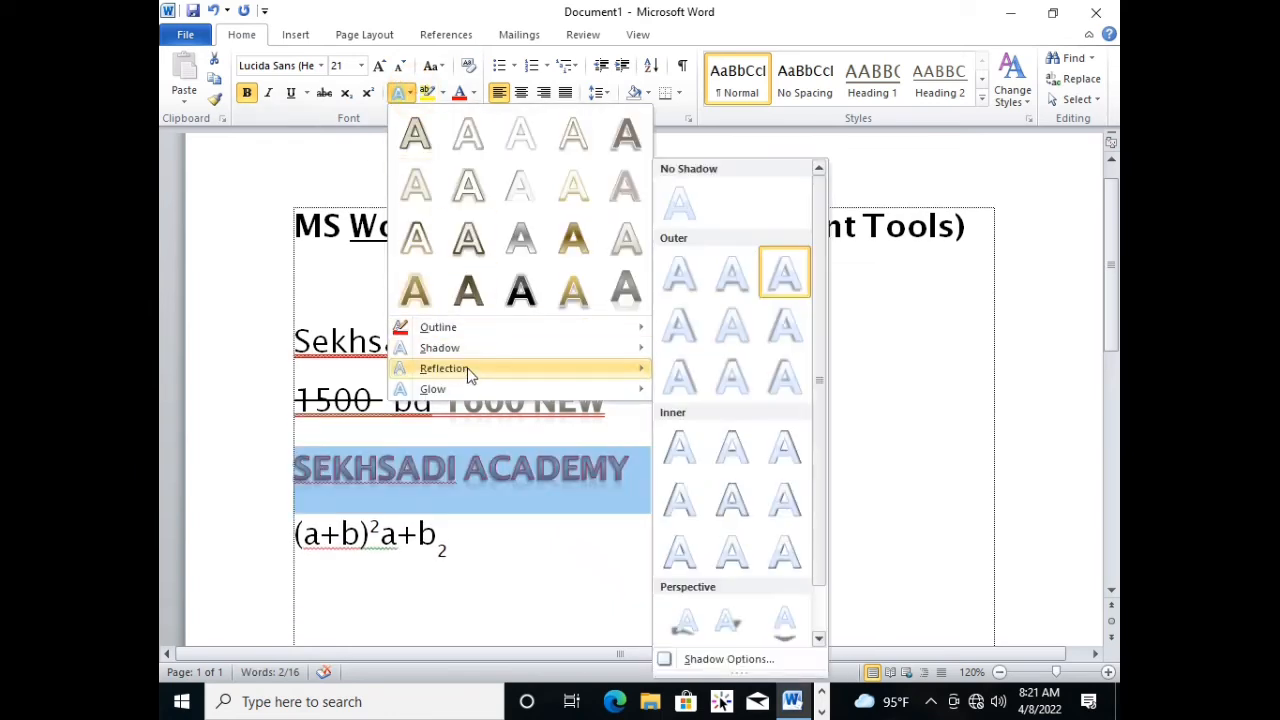
{"action": "mouse_move", "coordinate": [470, 375]}
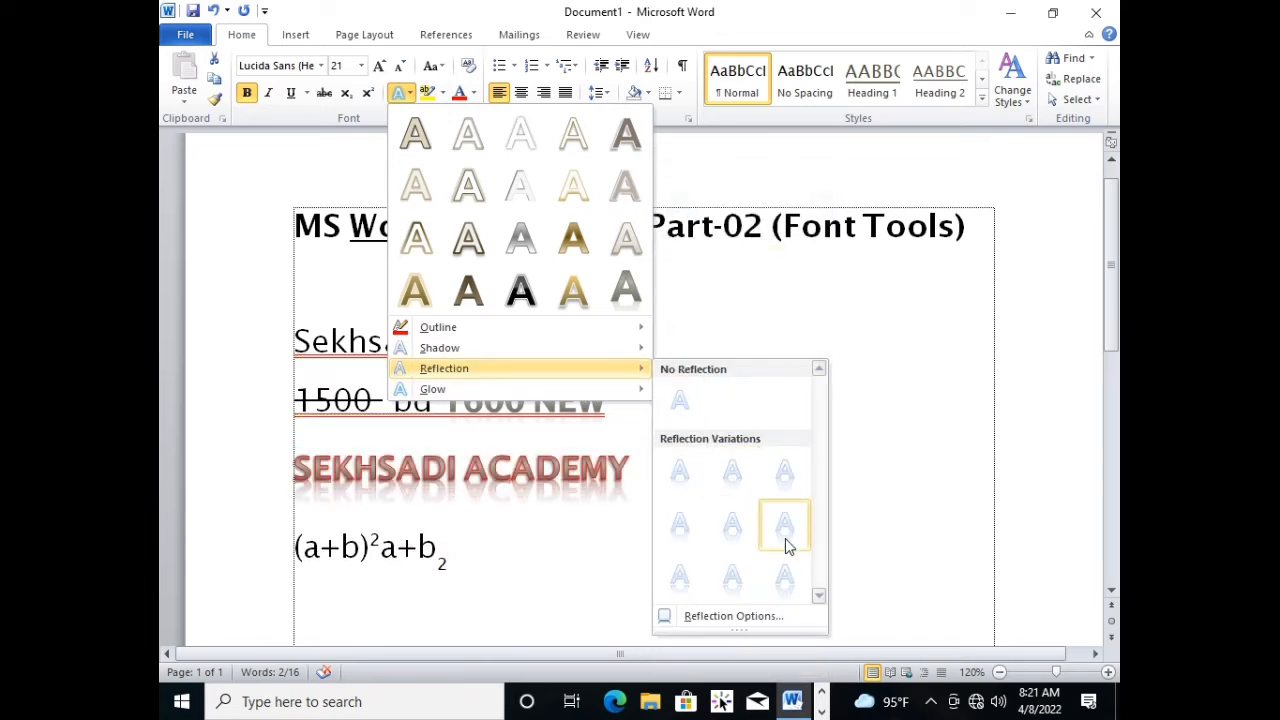
{"action": "left_click", "coordinate": [680, 577]}
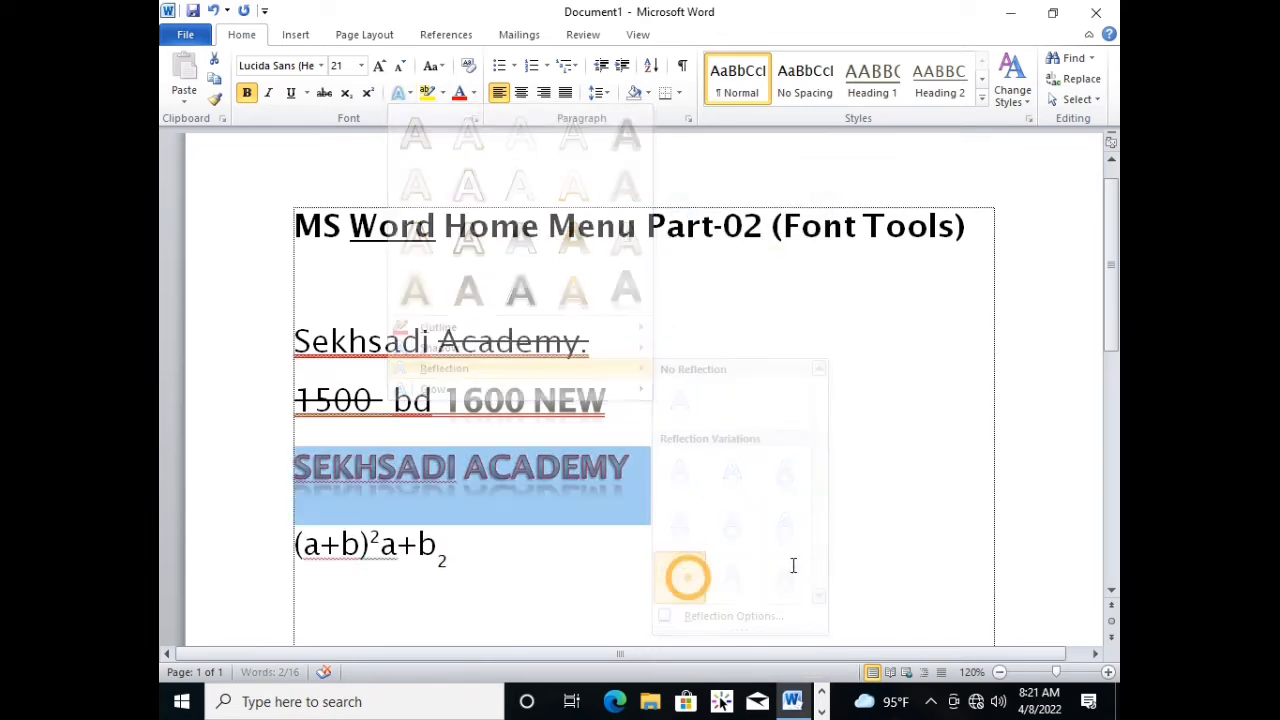
Add a glow in standard red to the reflected "Sekhsadi academy" text and deselect it.
{"action": "left_click", "coordinate": [408, 91]}
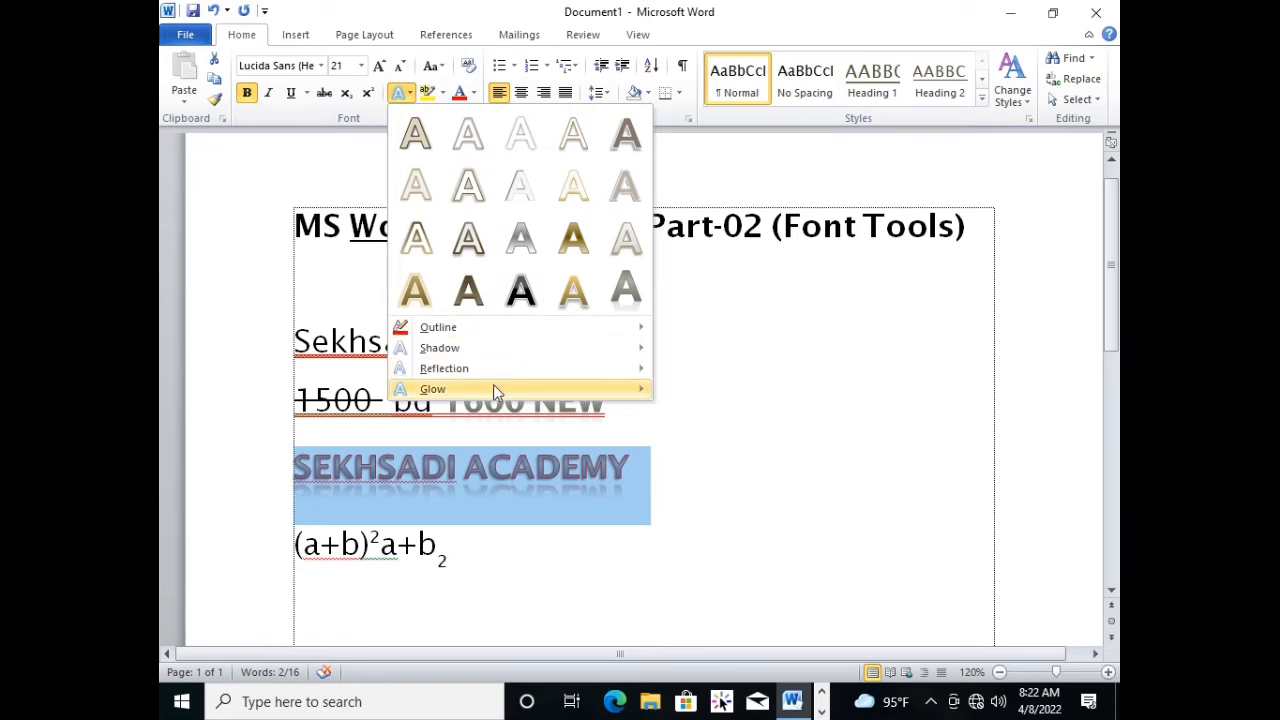
{"action": "mouse_move", "coordinate": [493, 388]}
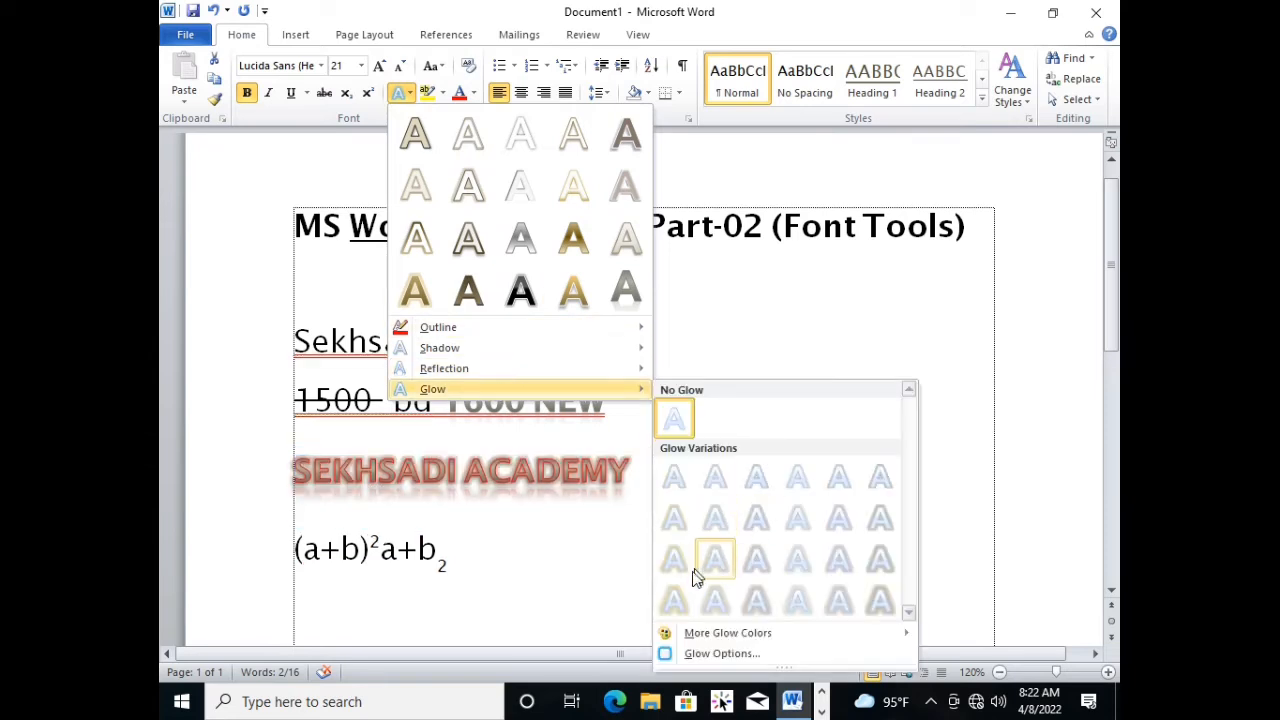
{"action": "mouse_move", "coordinate": [720, 635]}
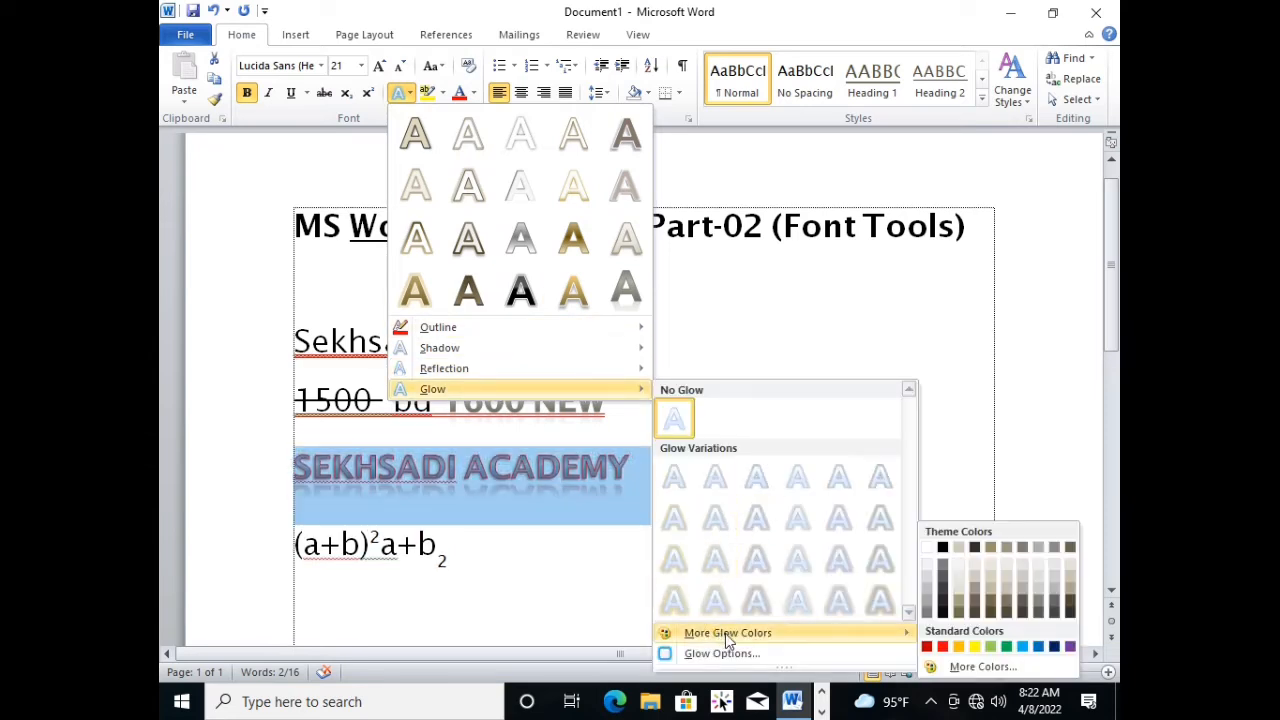
{"action": "left_click", "coordinate": [950, 650]}
{"action": "left_click", "coordinate": [723, 494]}
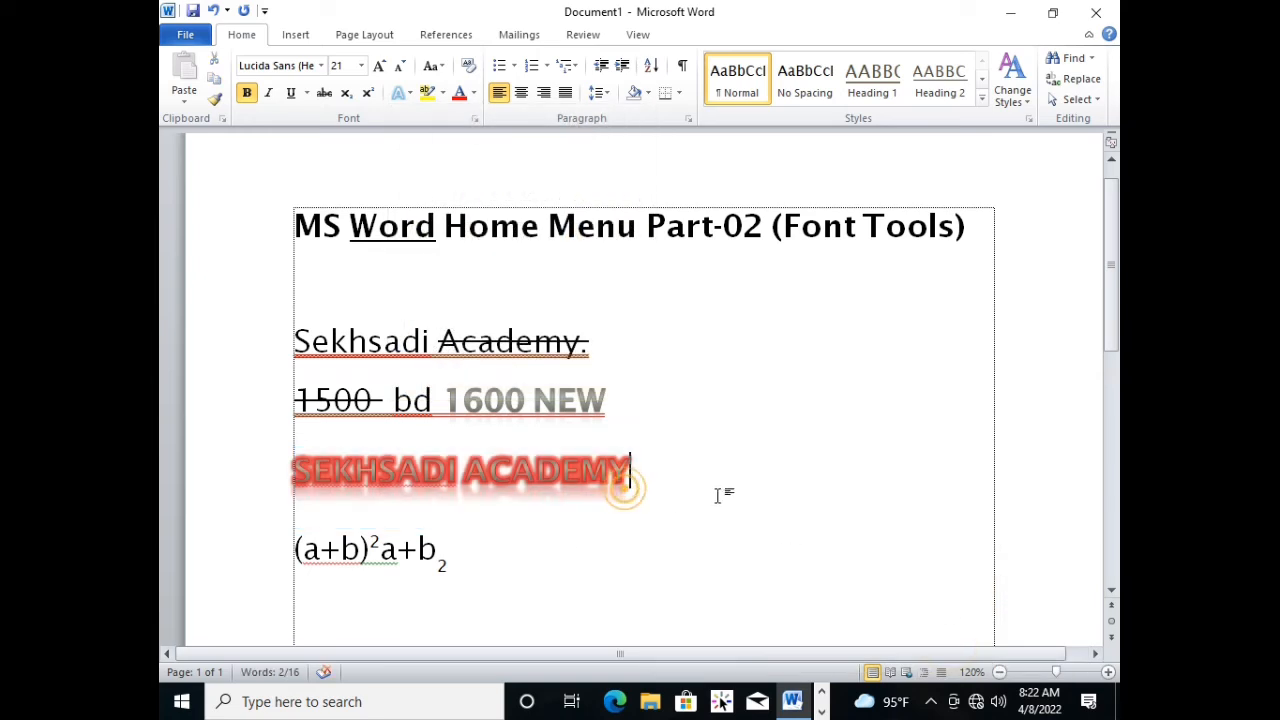
{"action": "left_click", "coordinate": [405, 458]}
{"action": "left_click", "coordinate": [656, 493]}
Add a blank line below the glowing "Sekhsadi academy", enter "=RAND(" there and delete that text again.
{"action": "key", "text": "Return"}
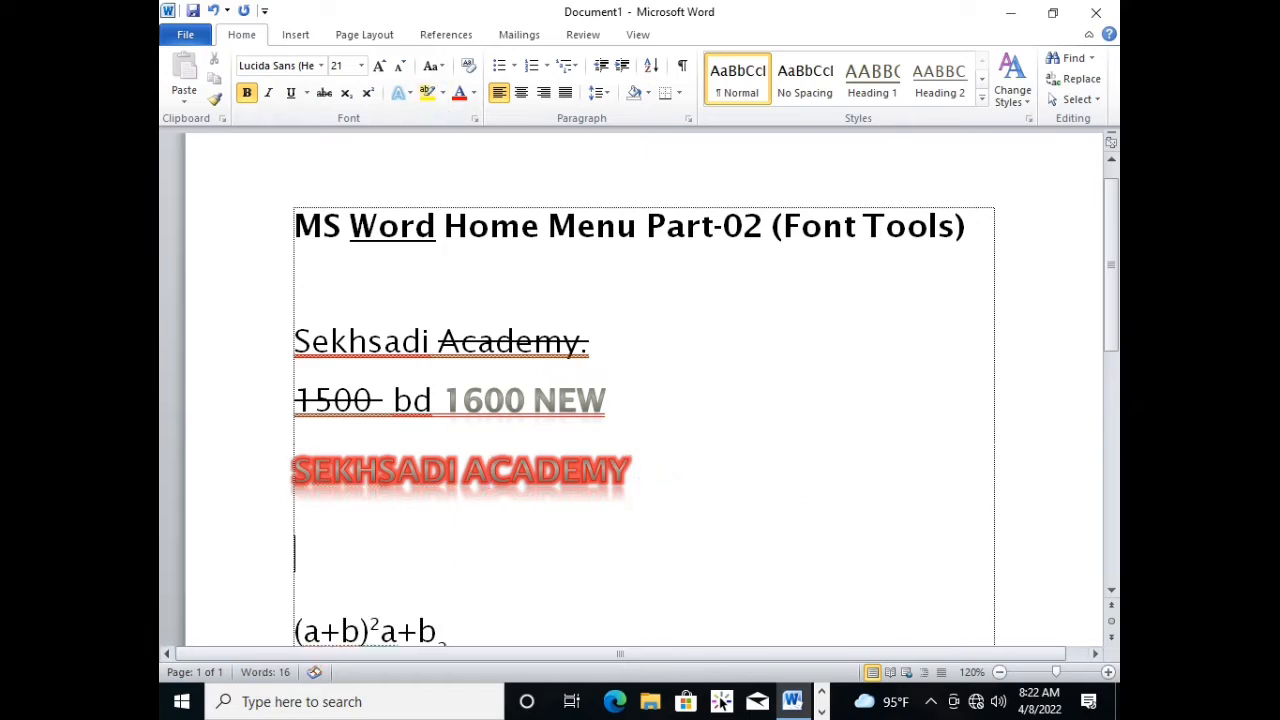
{"action": "scroll", "coordinate": [671, 496], "scroll_direction": "down", "scroll_amount": 2}
{"action": "type", "text": "=RAN"}
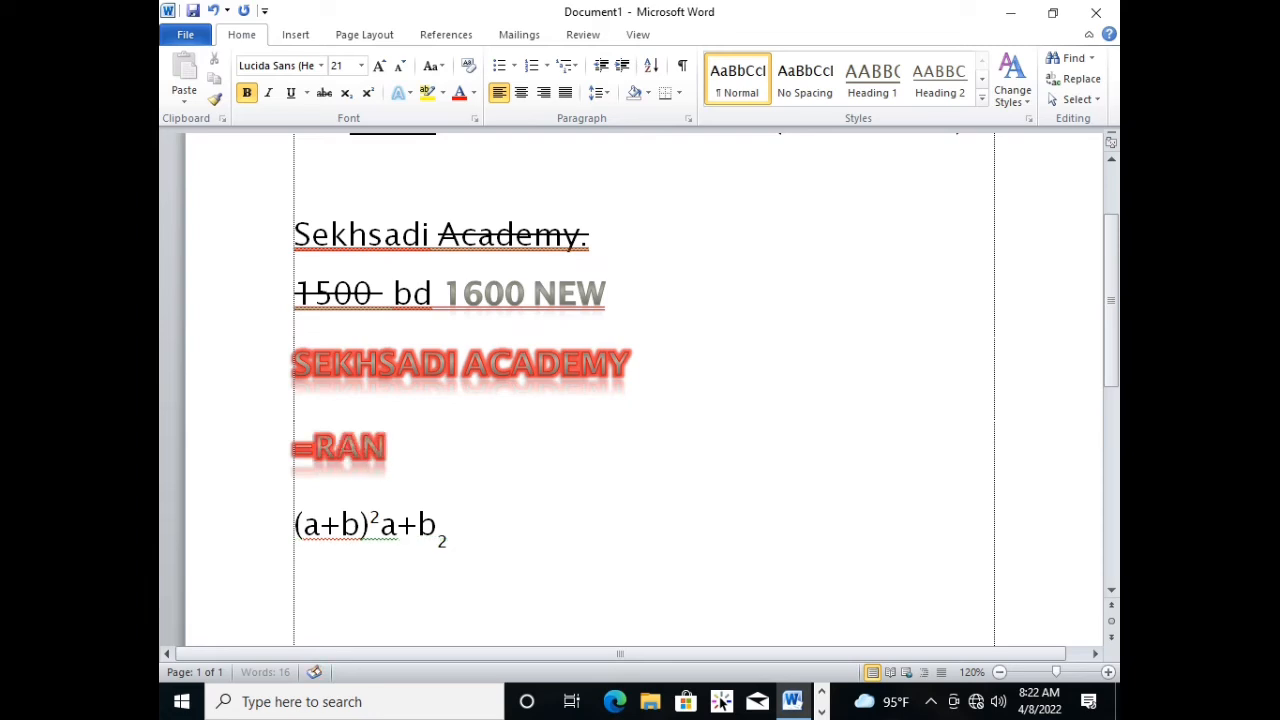
{"action": "type", "text": "D("}
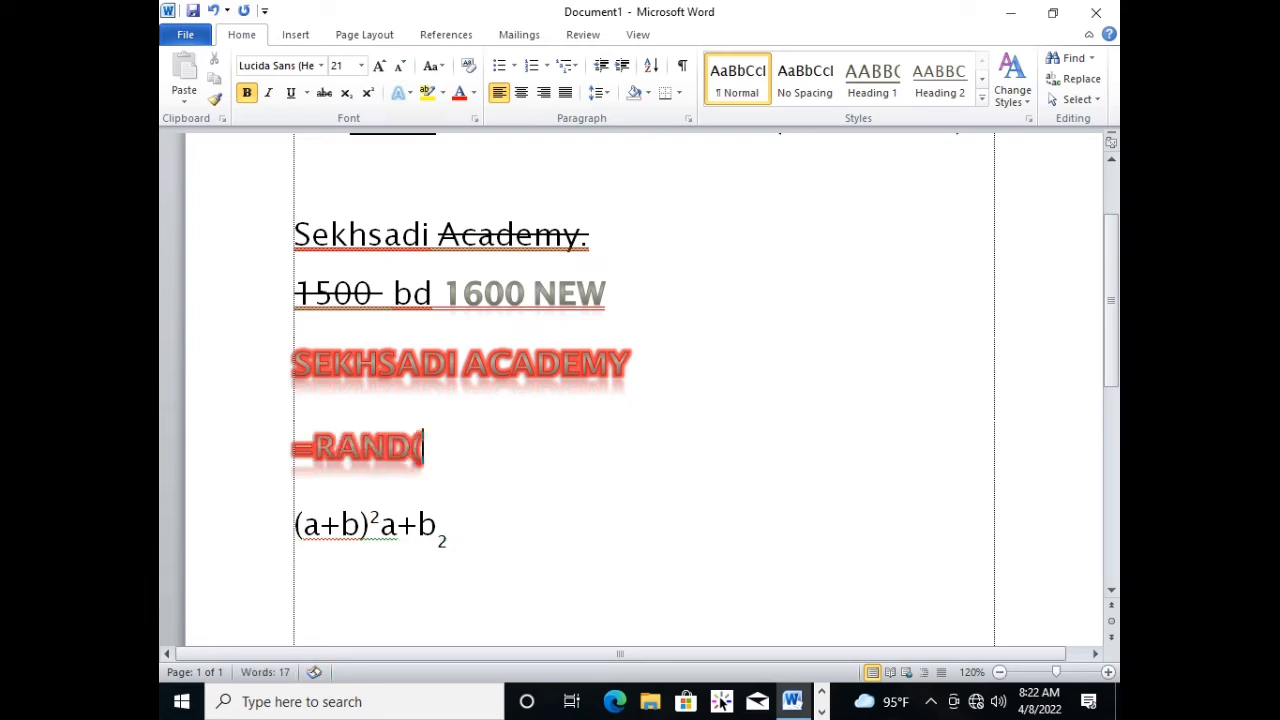
{"action": "key", "text": "BackSpace"}
{"action": "key", "text": "BackSpace"}
{"action": "key", "text": "BackSpace"}
{"action": "key", "text": "BackSpace"}
{"action": "key", "text": "BackSpace"}
{"action": "key", "text": "BackSpace"}
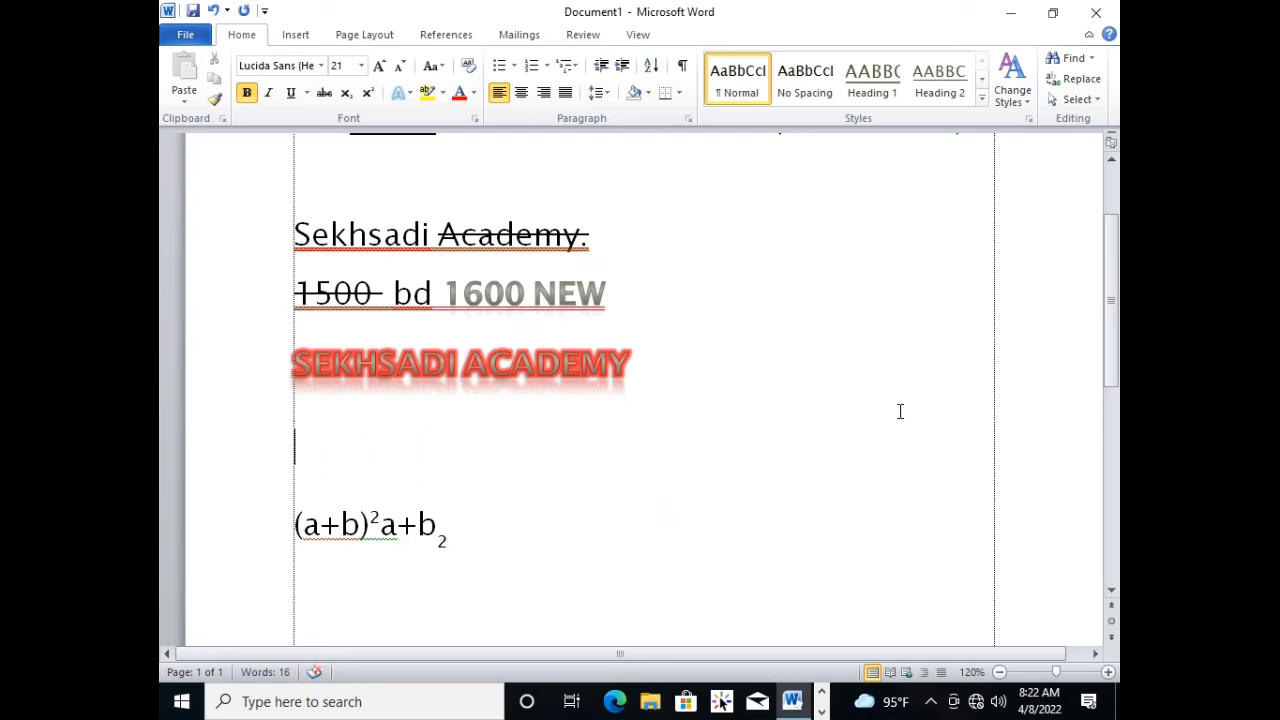
Try the second text effect preset of the first row without a selection and test the blank line with an "O".
{"action": "left_click", "coordinate": [690, 380]}
{"action": "left_click", "coordinate": [408, 97]}
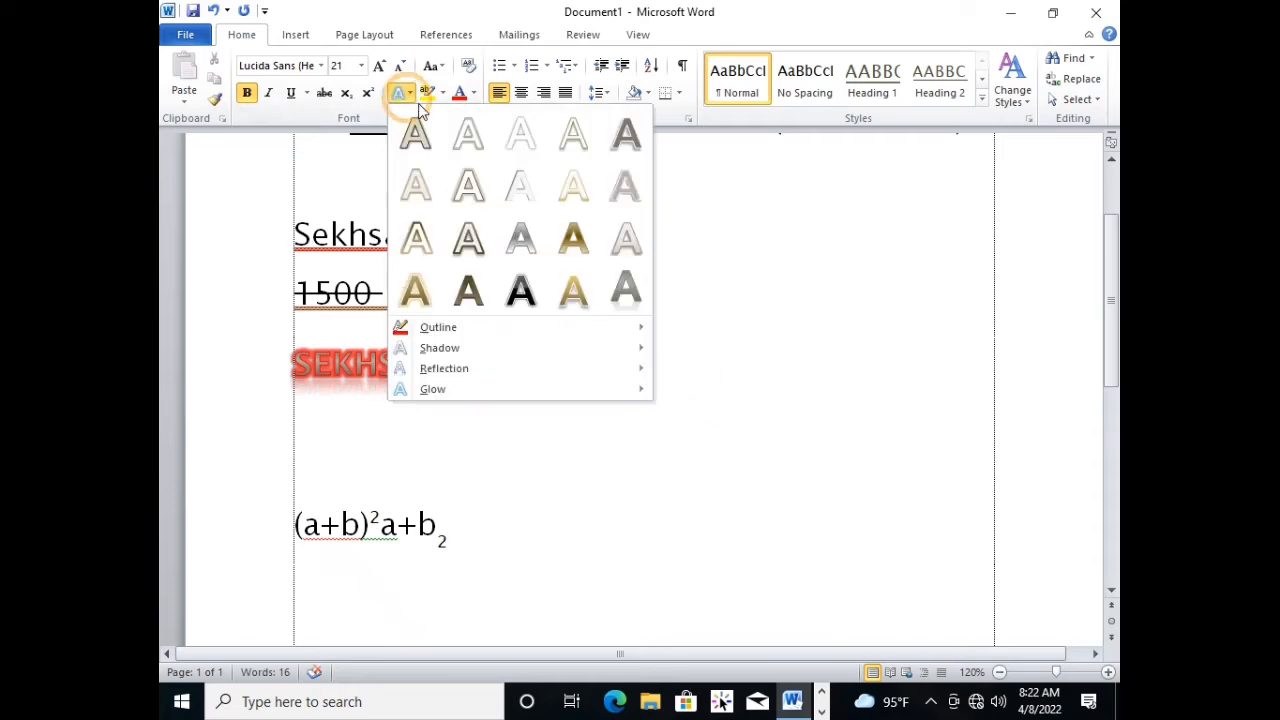
{"action": "left_click", "coordinate": [480, 137]}
{"action": "left_click", "coordinate": [361, 458]}
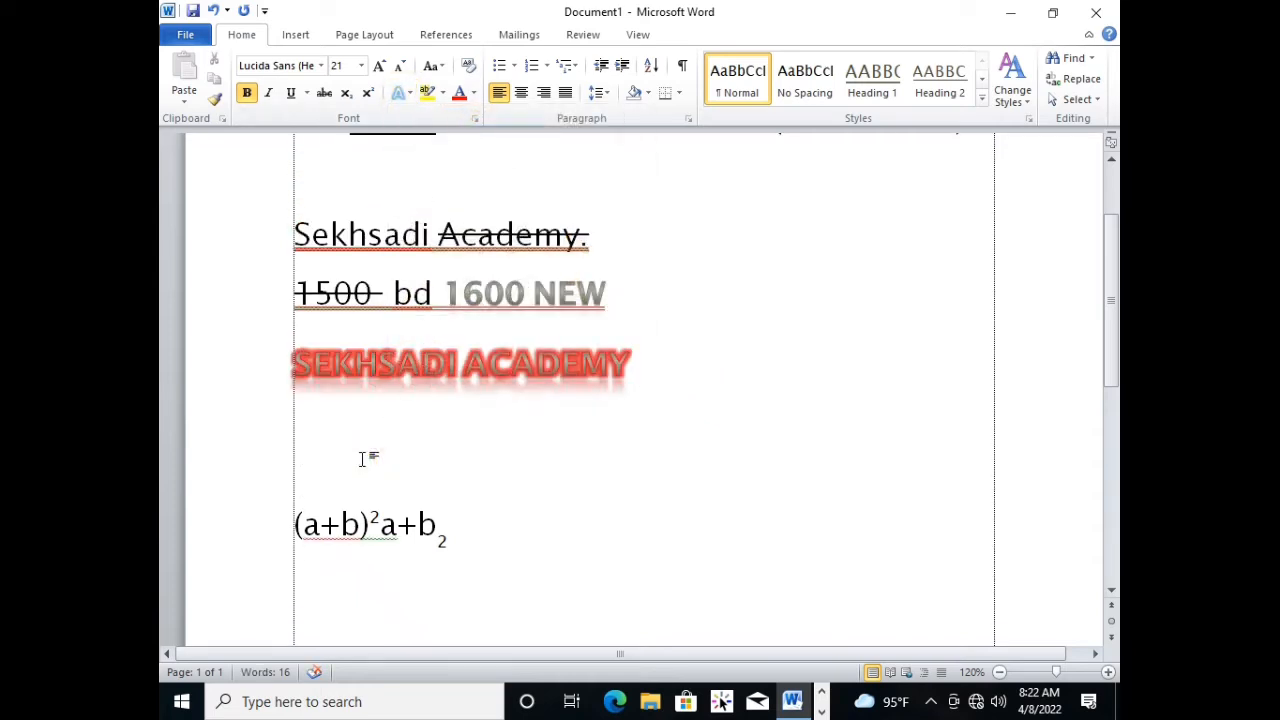
{"action": "type", "text": "O"}
{"action": "key", "text": "BackSpace"}
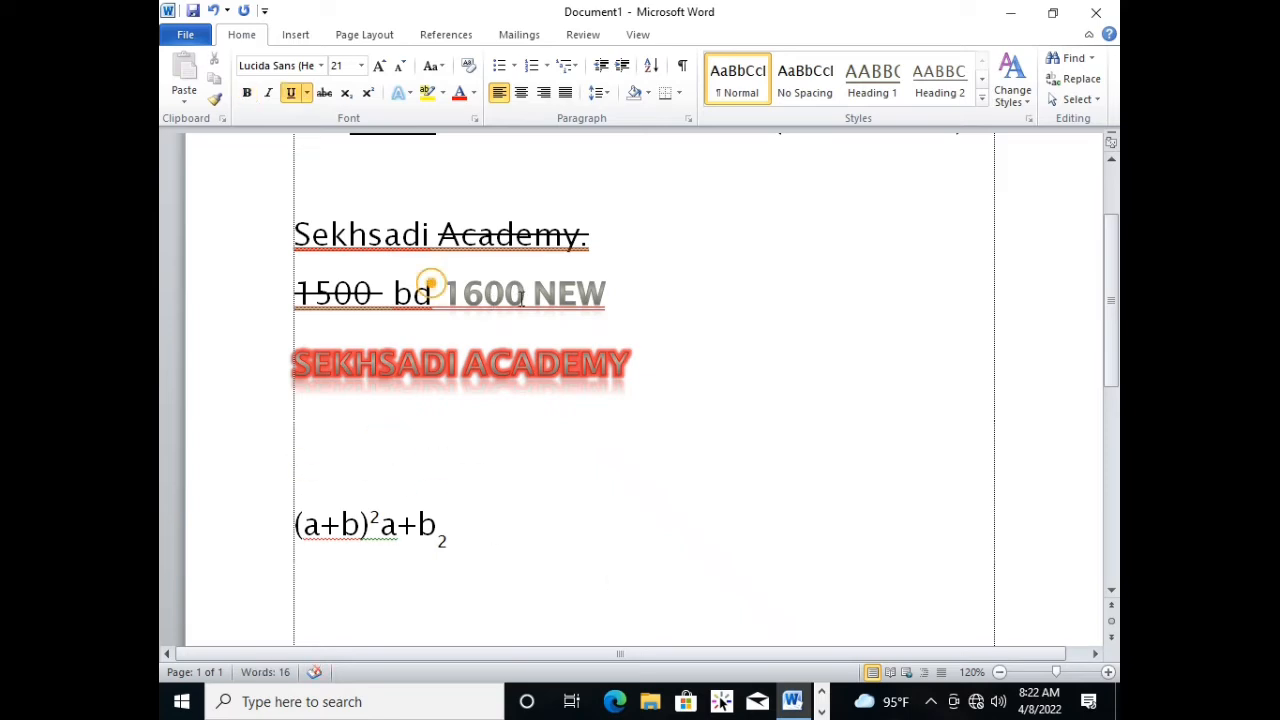
Highlight the initial letters M, W, H, M, P, F and T of the title words in yellow.
{"action": "left_click", "coordinate": [558, 293]}
{"action": "scroll", "coordinate": [587, 285], "scroll_direction": "up", "scroll_amount": 3}
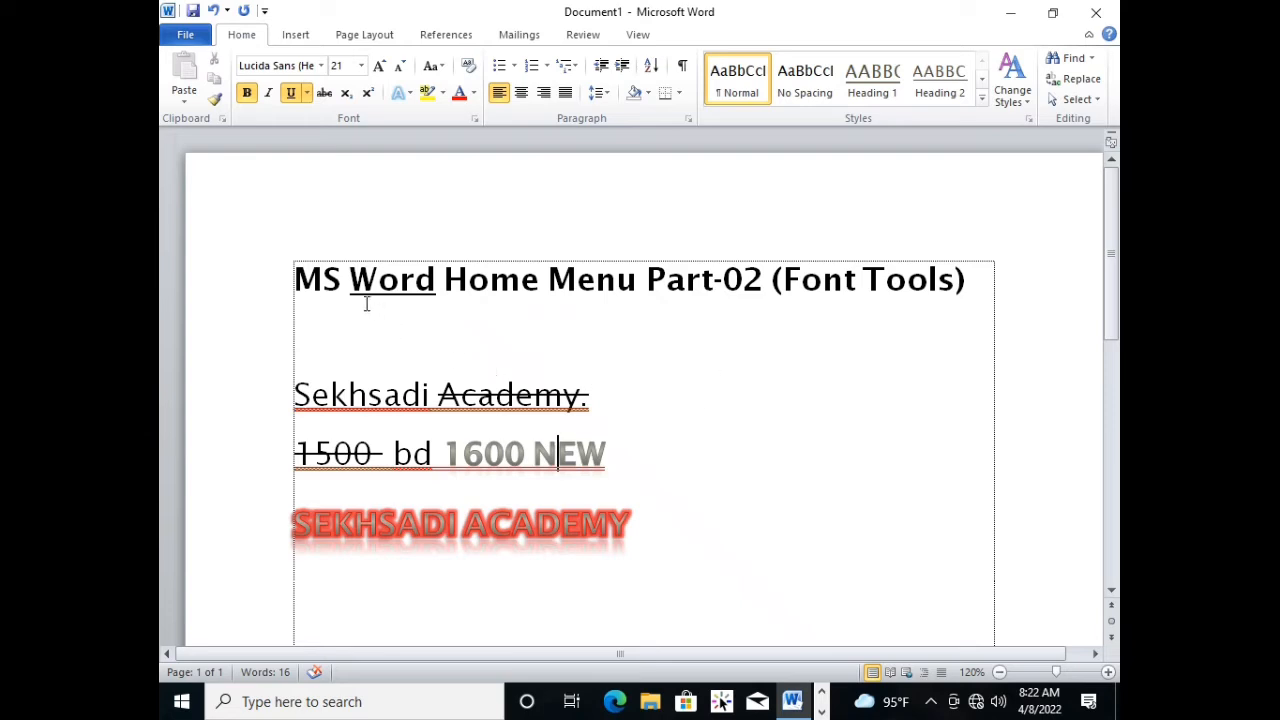
{"action": "left_click", "coordinate": [532, 330]}
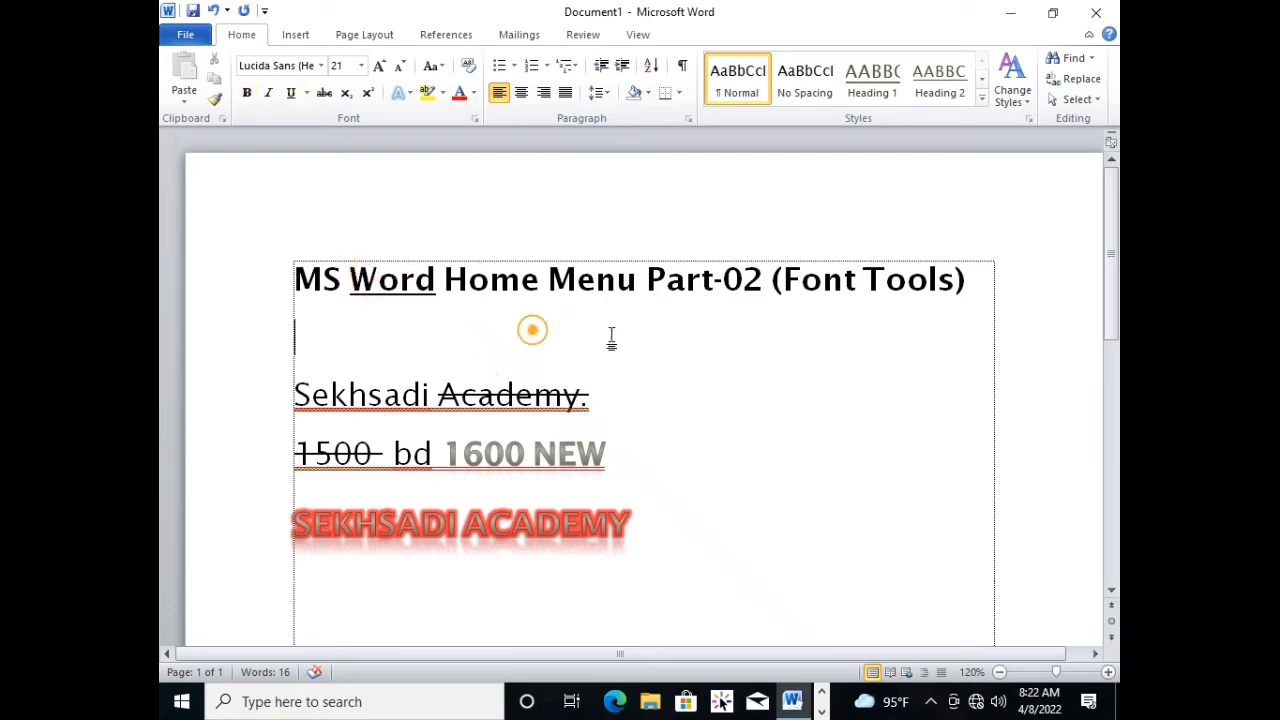
{"action": "left_click", "coordinate": [442, 93]}
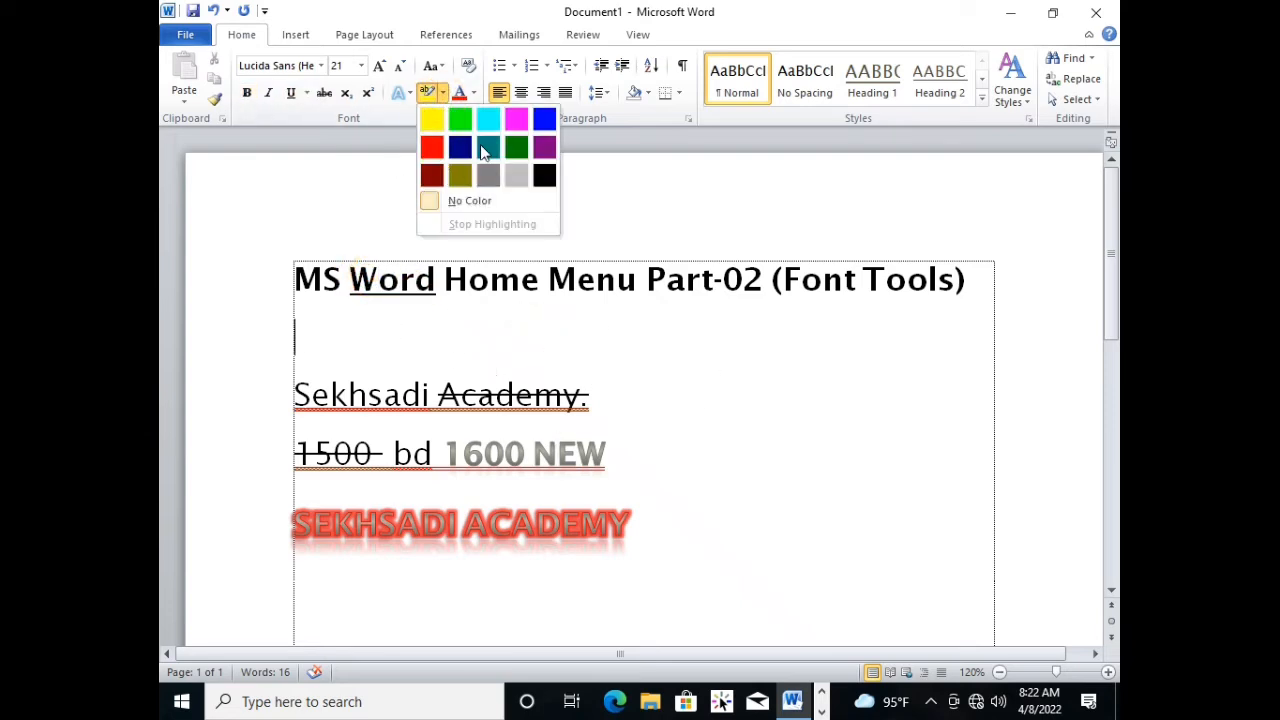
{"action": "left_click", "coordinate": [438, 125]}
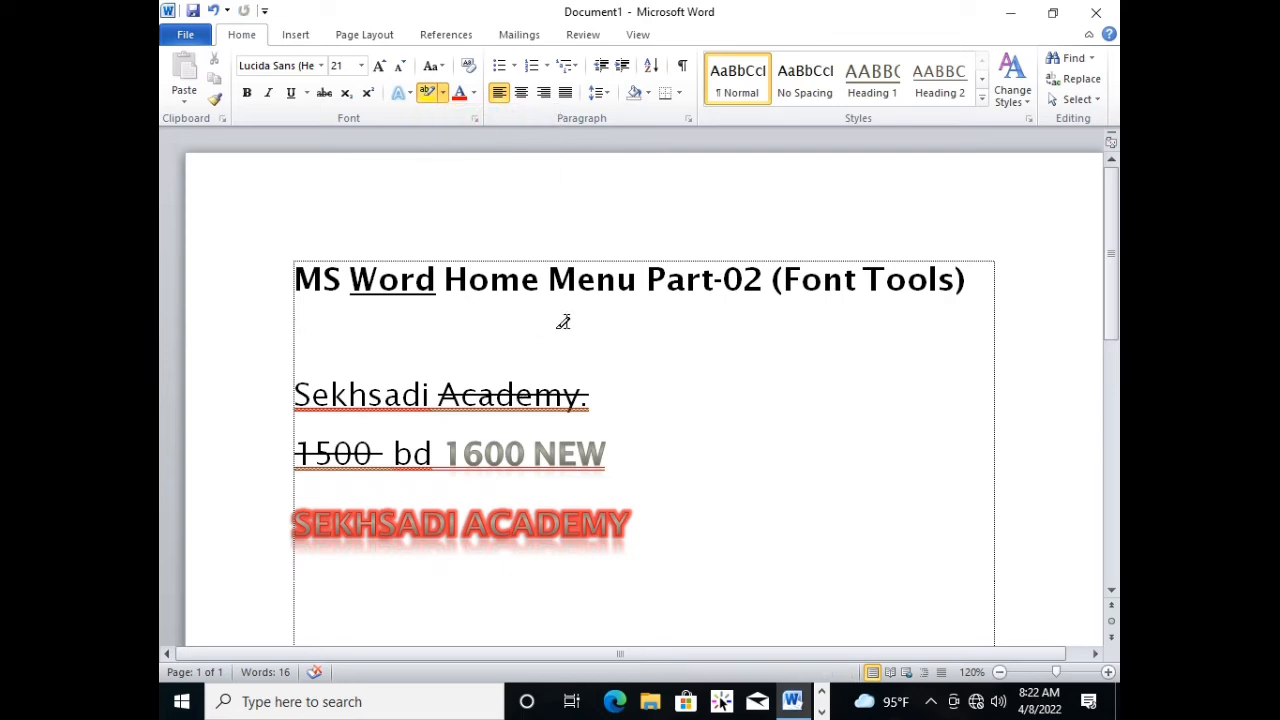
{"action": "left_click_drag", "start_coordinate": [348, 281], "coordinate": [469, 281]}
{"action": "left_click", "coordinate": [422, 338]}
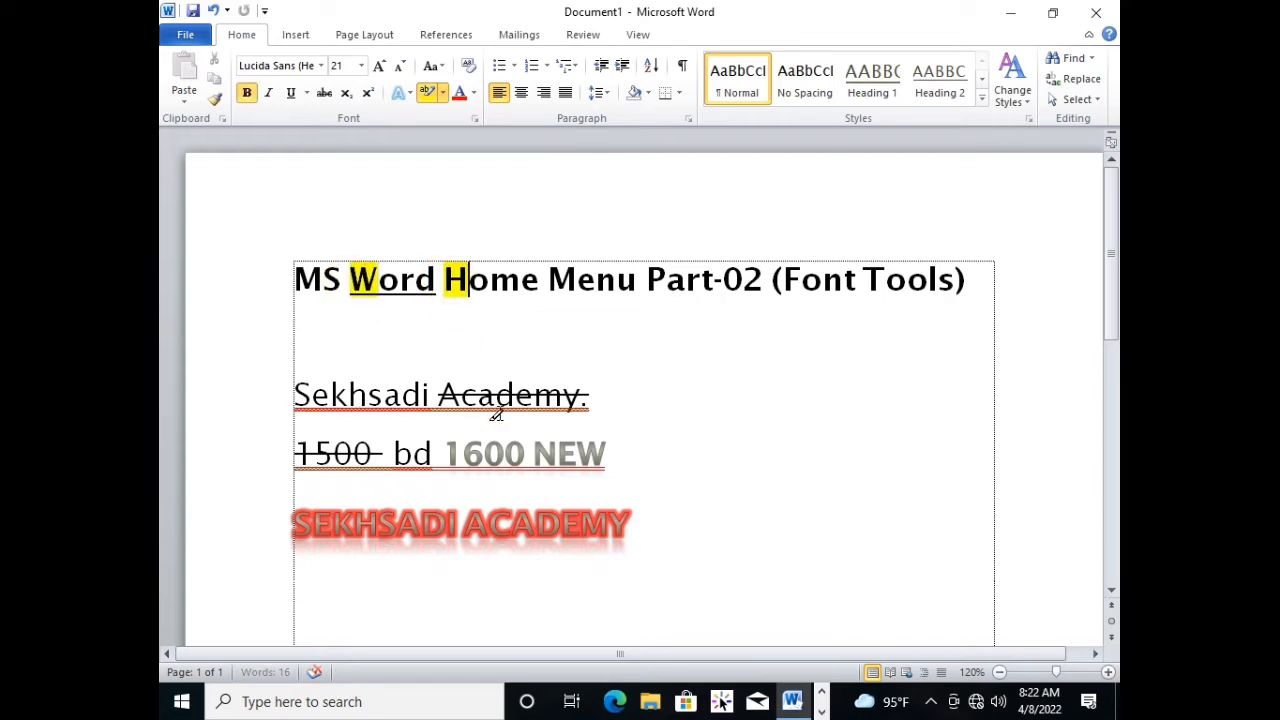
{"action": "left_click_drag", "start_coordinate": [549, 279], "coordinate": [665, 280]}
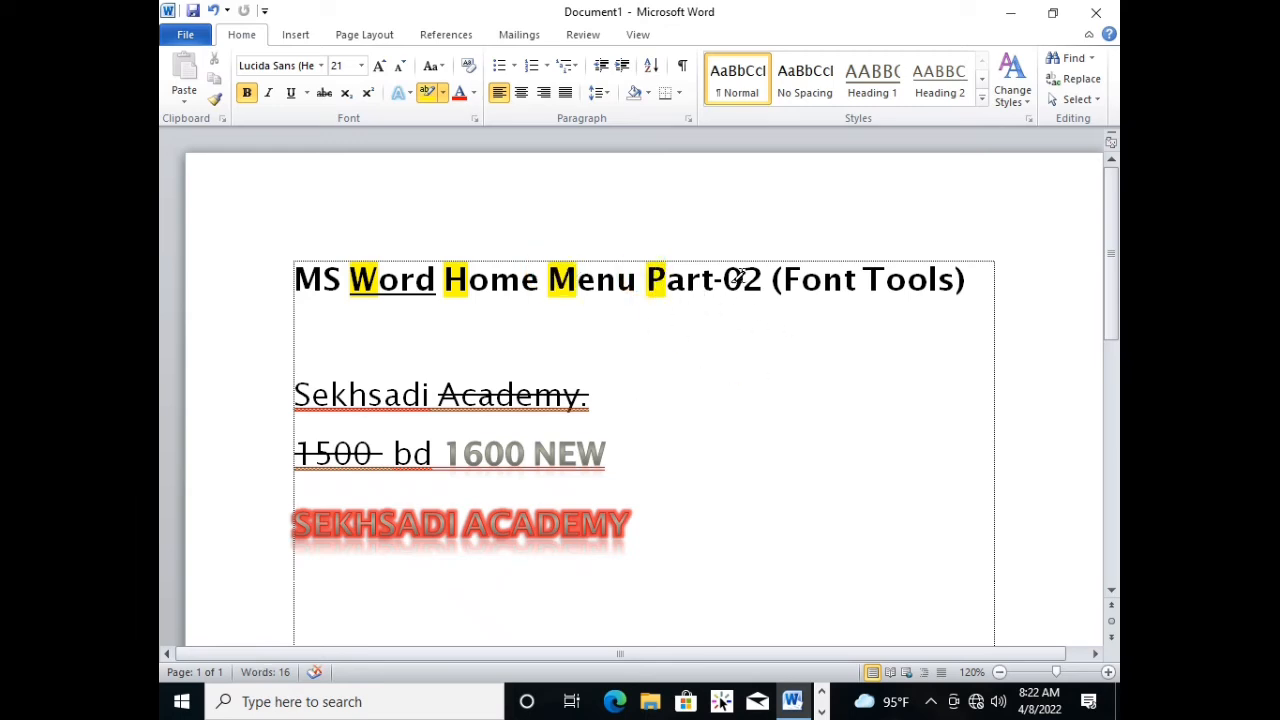
{"action": "left_click_drag", "start_coordinate": [782, 272], "coordinate": [886, 279]}
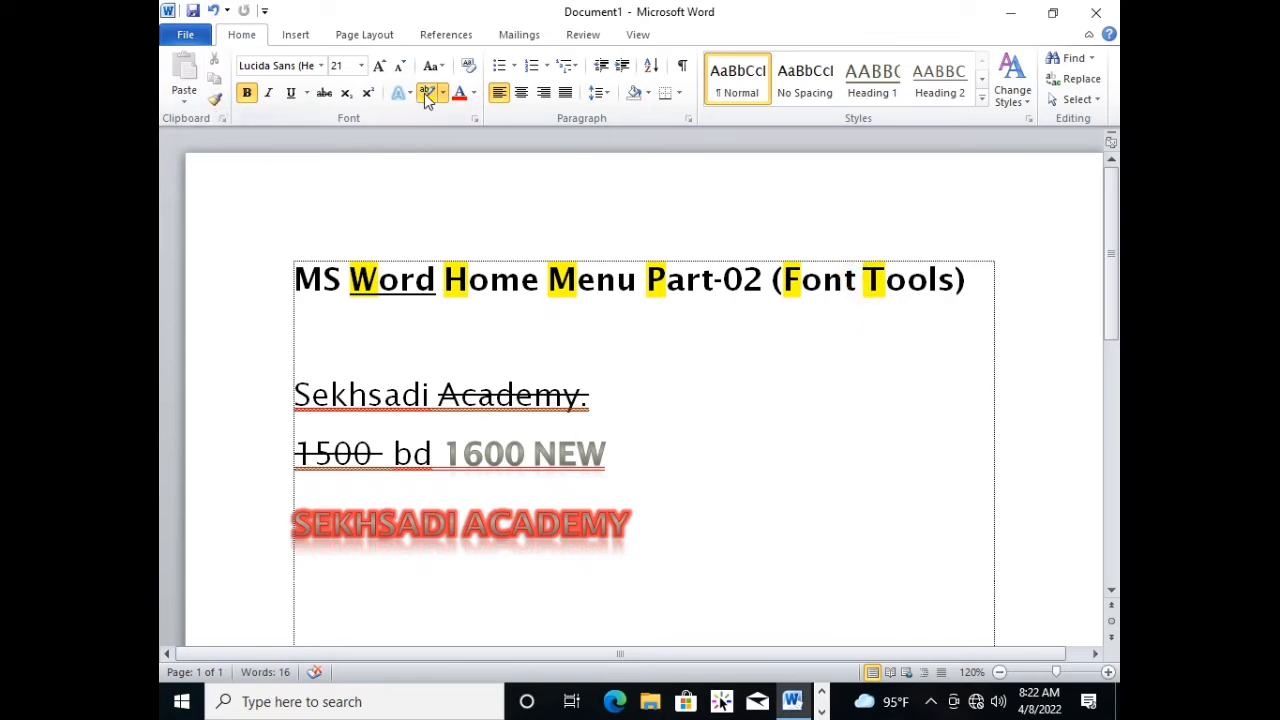
{"action": "left_click_drag", "start_coordinate": [289, 283], "coordinate": [320, 280]}
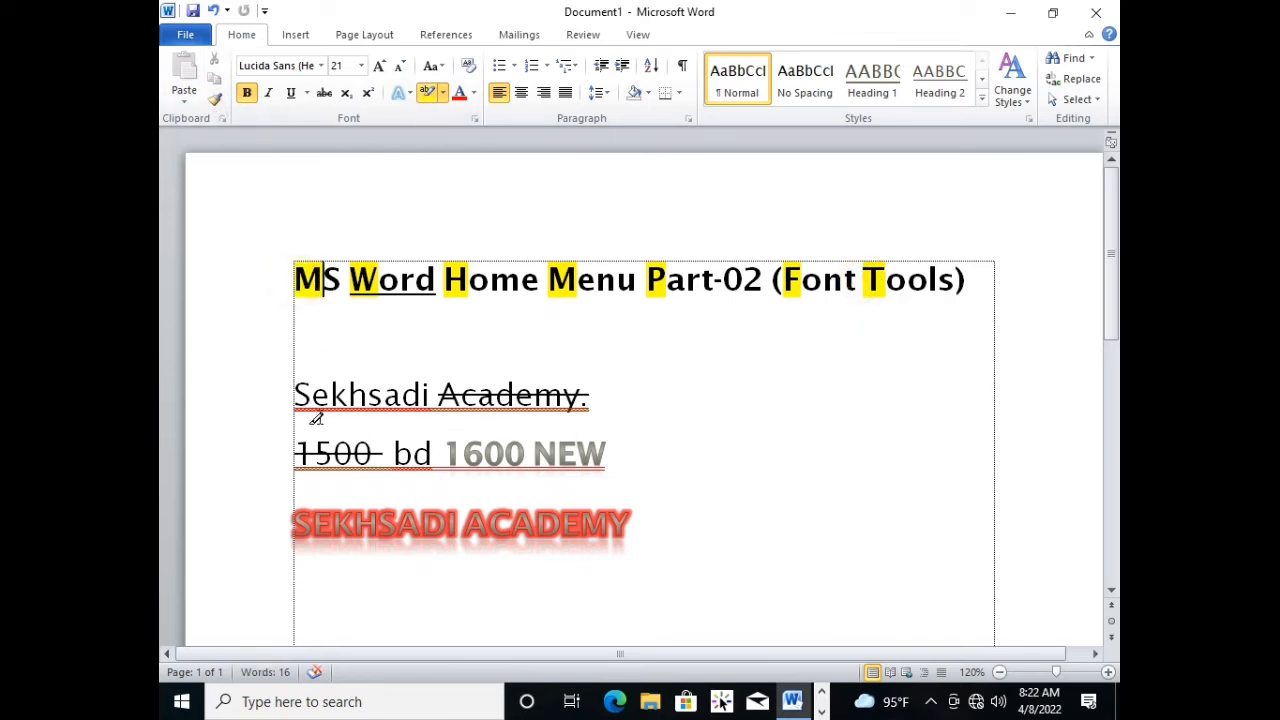
Highlight "Se" and "Ac" in the underlined "Sekhsadi Academy." line and "1500 bd" below it in yellow.
{"action": "left_click_drag", "start_coordinate": [297, 393], "coordinate": [330, 395]}
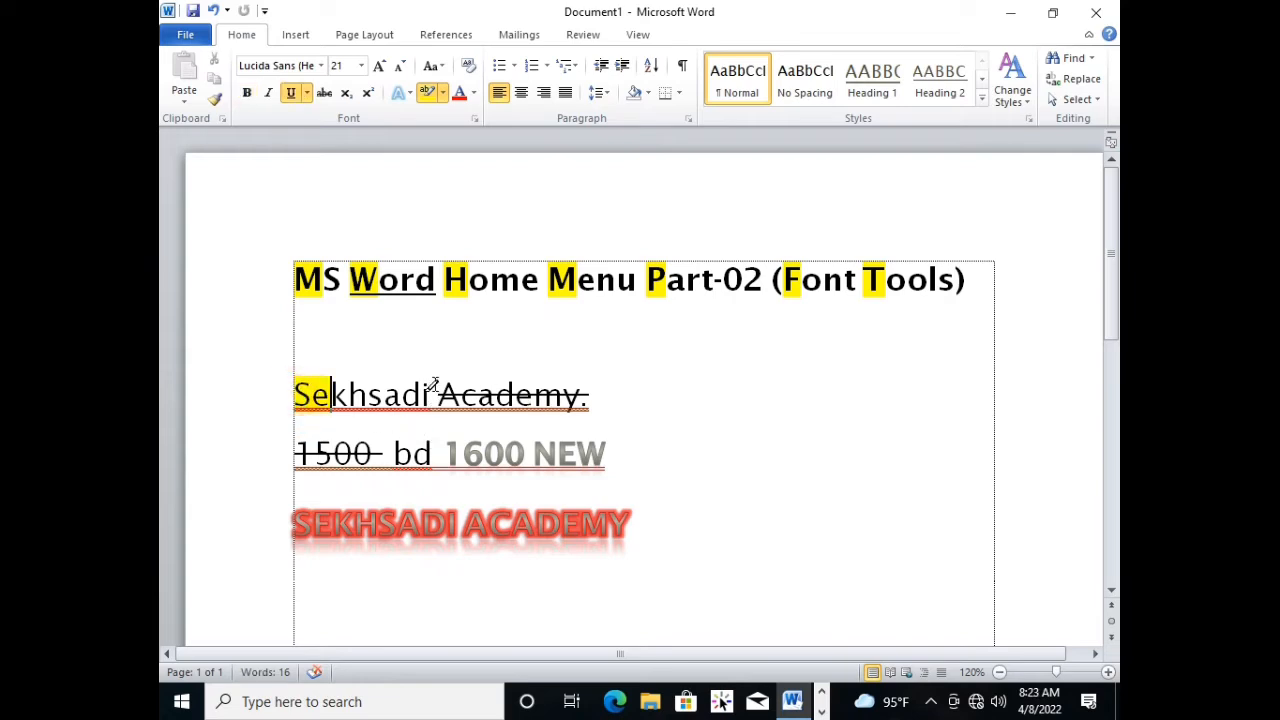
{"action": "left_click_drag", "start_coordinate": [437, 393], "coordinate": [480, 395]}
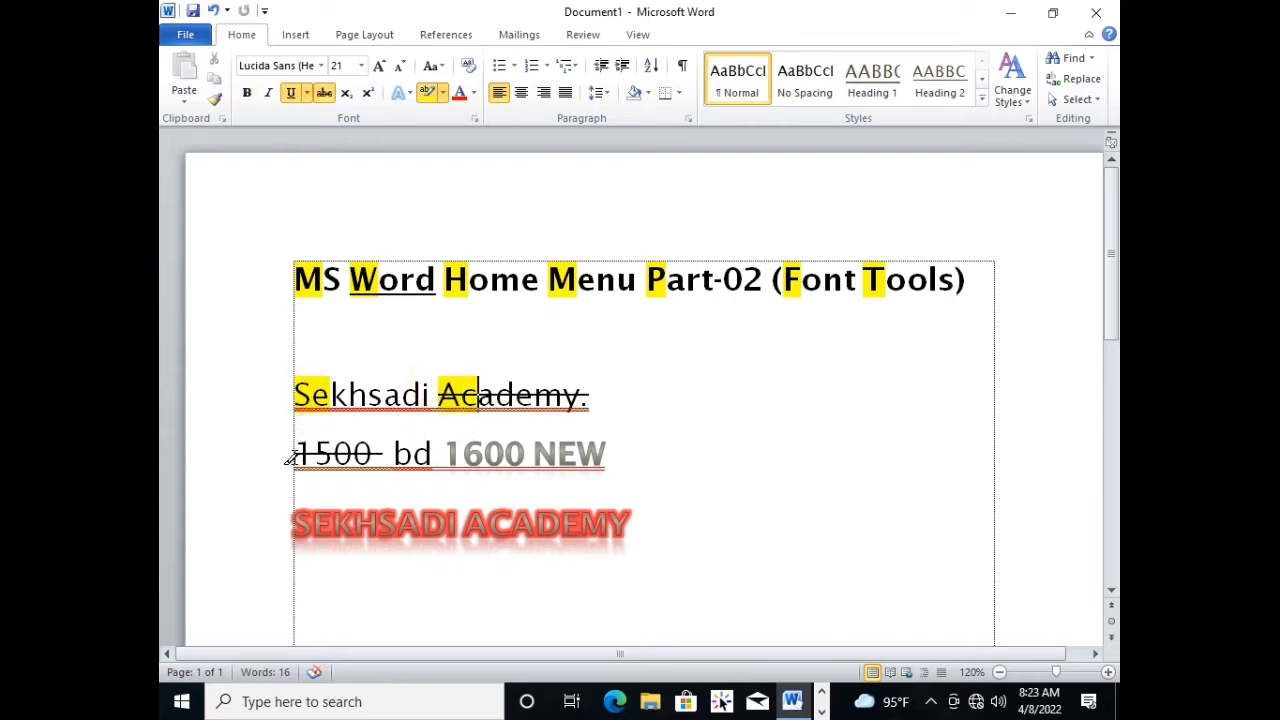
{"action": "left_click_drag", "start_coordinate": [291, 456], "coordinate": [436, 469]}
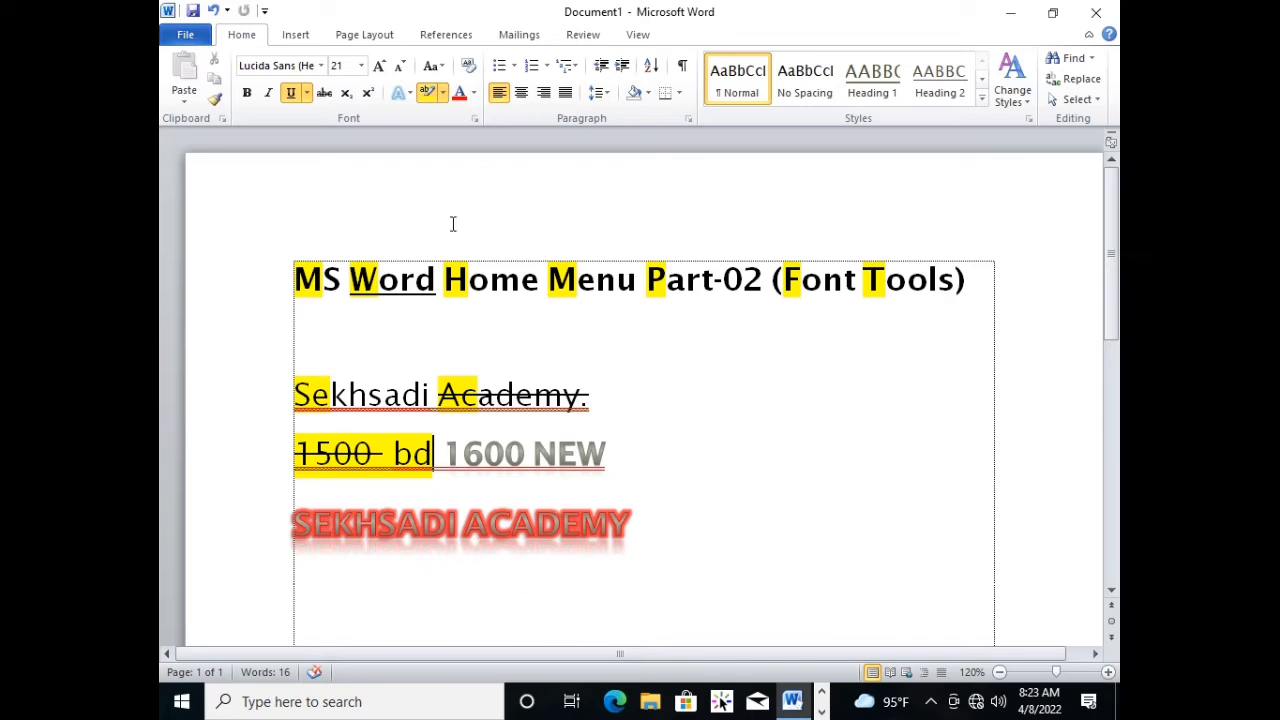
Set the text highlight colour to No Color to stop highlighting.
{"action": "left_click", "coordinate": [443, 93]}
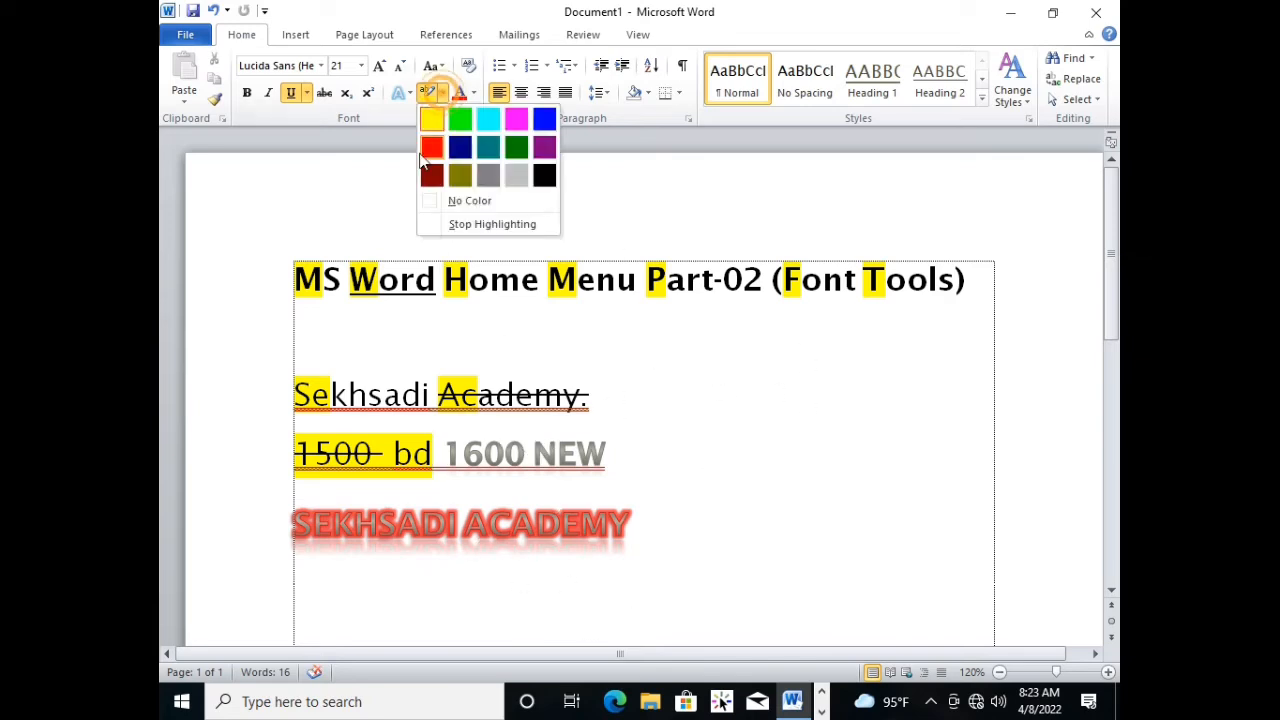
{"action": "left_click", "coordinate": [462, 203]}
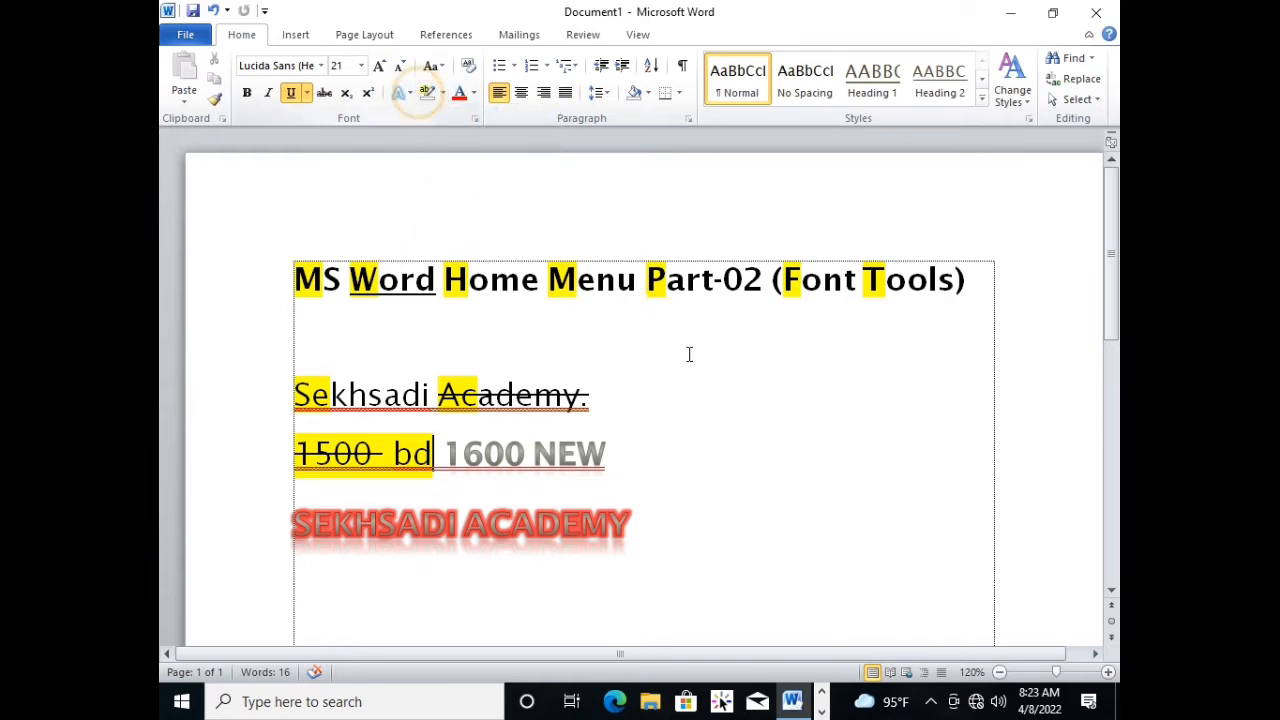
{"action": "left_click", "coordinate": [685, 389]}
{"action": "left_click", "coordinate": [571, 365]}
{"action": "left_click", "coordinate": [613, 450]}
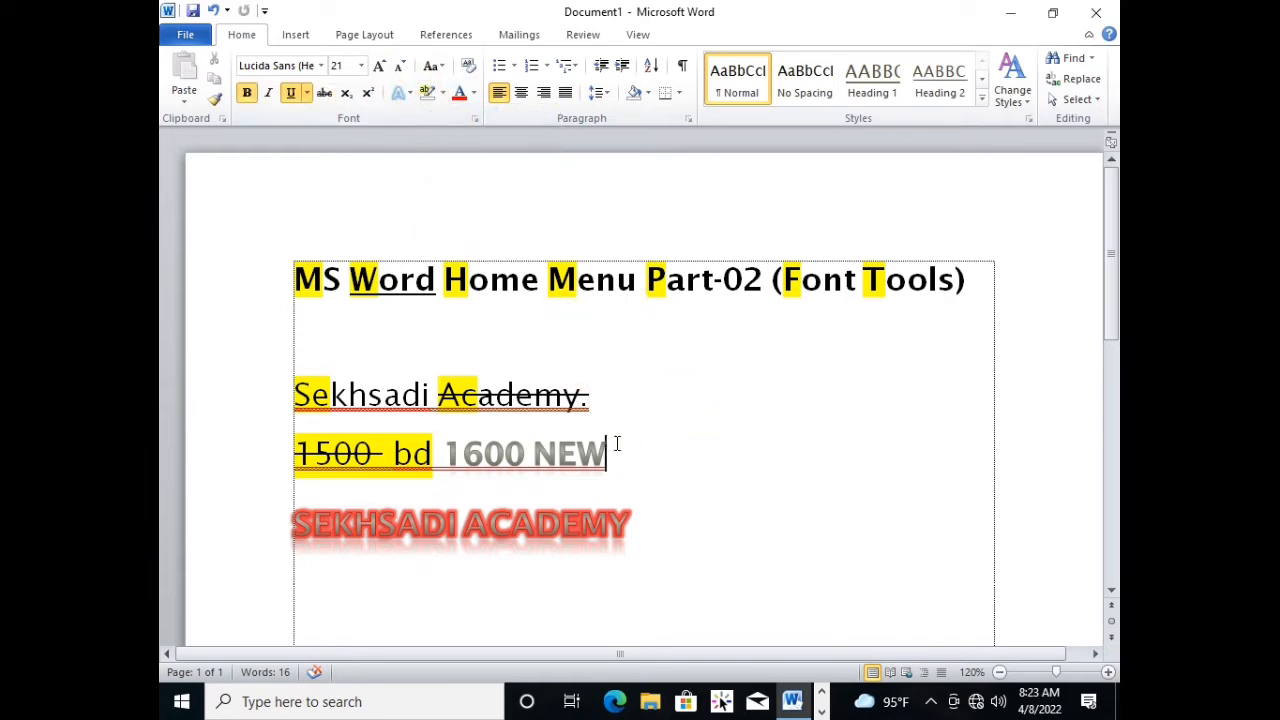
{"action": "left_click", "coordinate": [618, 365]}
{"action": "left_click", "coordinate": [592, 392]}
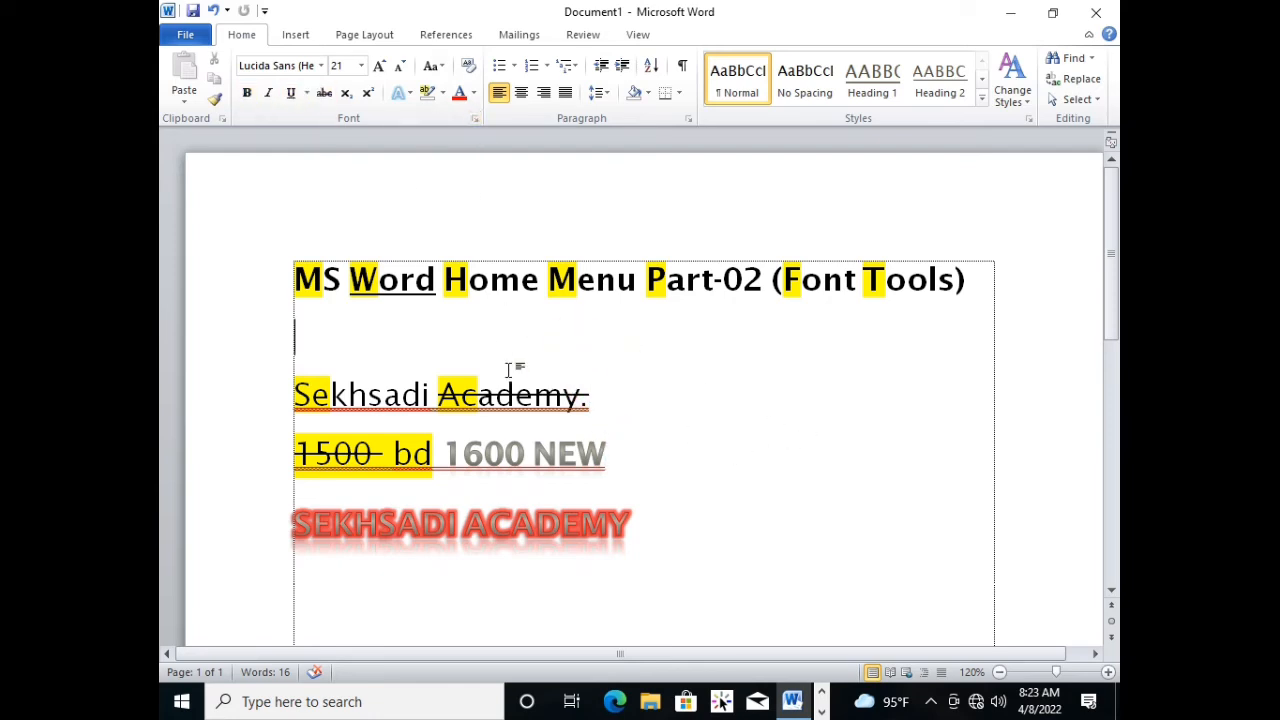
Test the blank line below the glowing "SEKHSADI ACADEMY" with "TH" and delete those letters.
{"action": "scroll", "coordinate": [673, 434], "scroll_direction": "down", "scroll_amount": 2}
{"action": "scroll", "coordinate": [1000, 437], "scroll_direction": "up", "scroll_amount": 2}
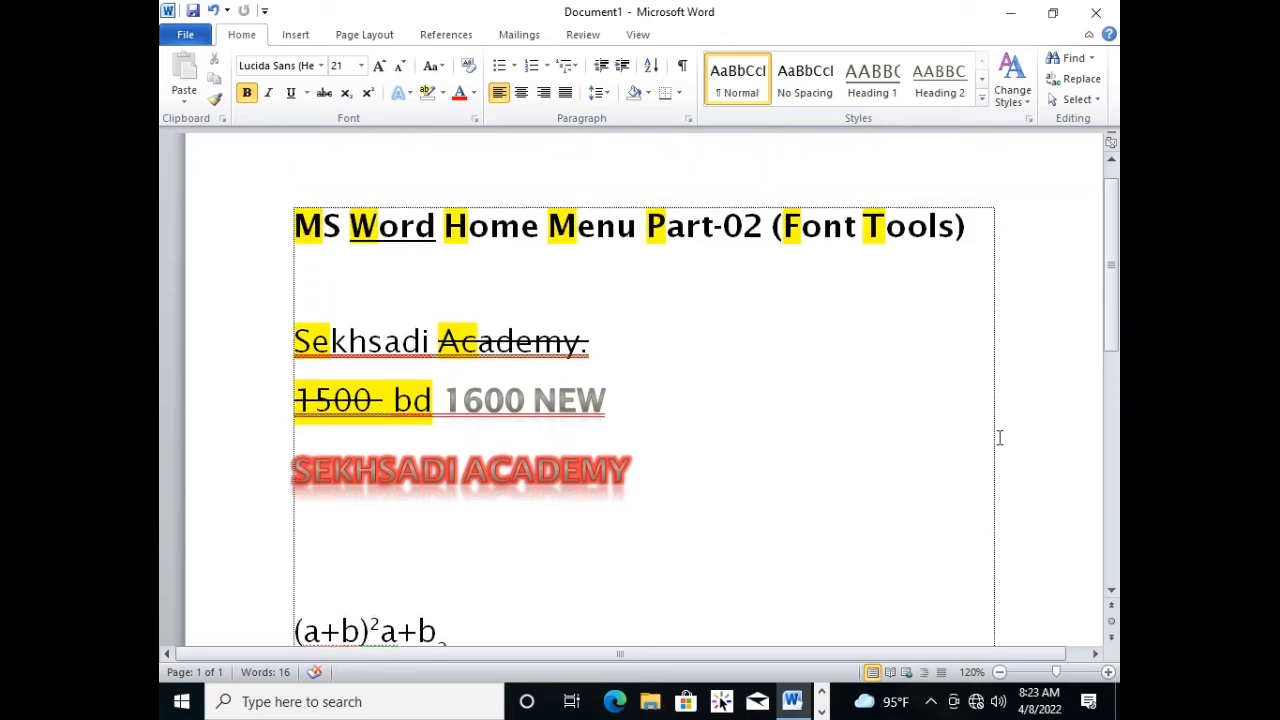
{"action": "scroll", "coordinate": [644, 510], "scroll_direction": "down", "scroll_amount": 1}
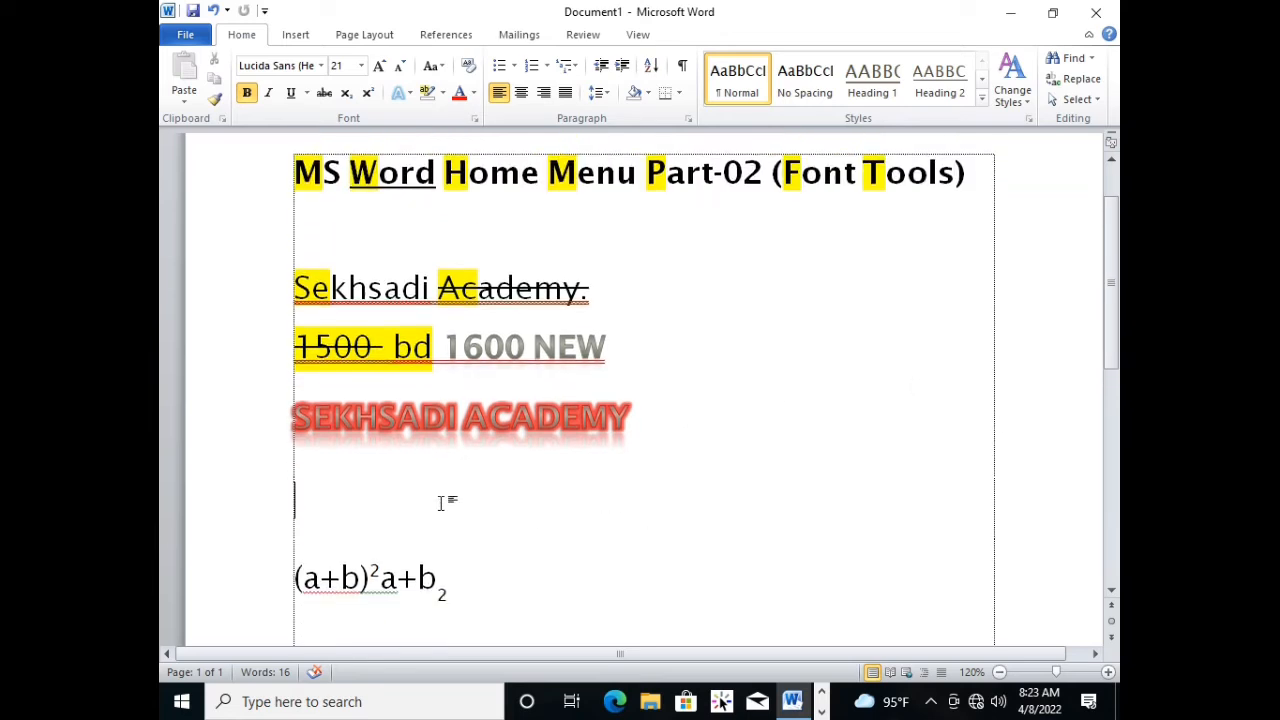
{"action": "type", "text": "TH"}
{"action": "key", "text": "BackSpace"}
{"action": "key", "text": "BackSpace"}
{"action": "scroll", "coordinate": [556, 330], "scroll_direction": "up", "scroll_amount": 2}
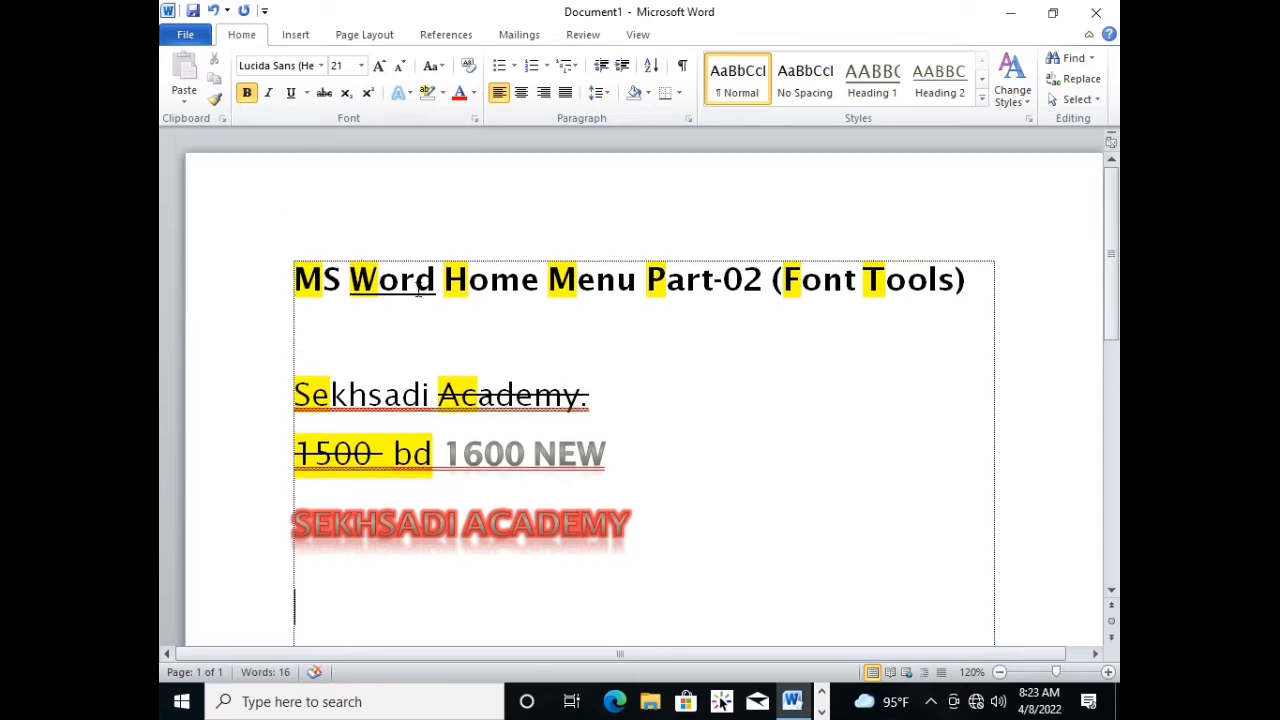
Set a white text outline on the blank line below the title.
{"action": "left_click", "coordinate": [379, 280]}
{"action": "left_click", "coordinate": [468, 364]}
{"action": "left_click", "coordinate": [408, 93]}
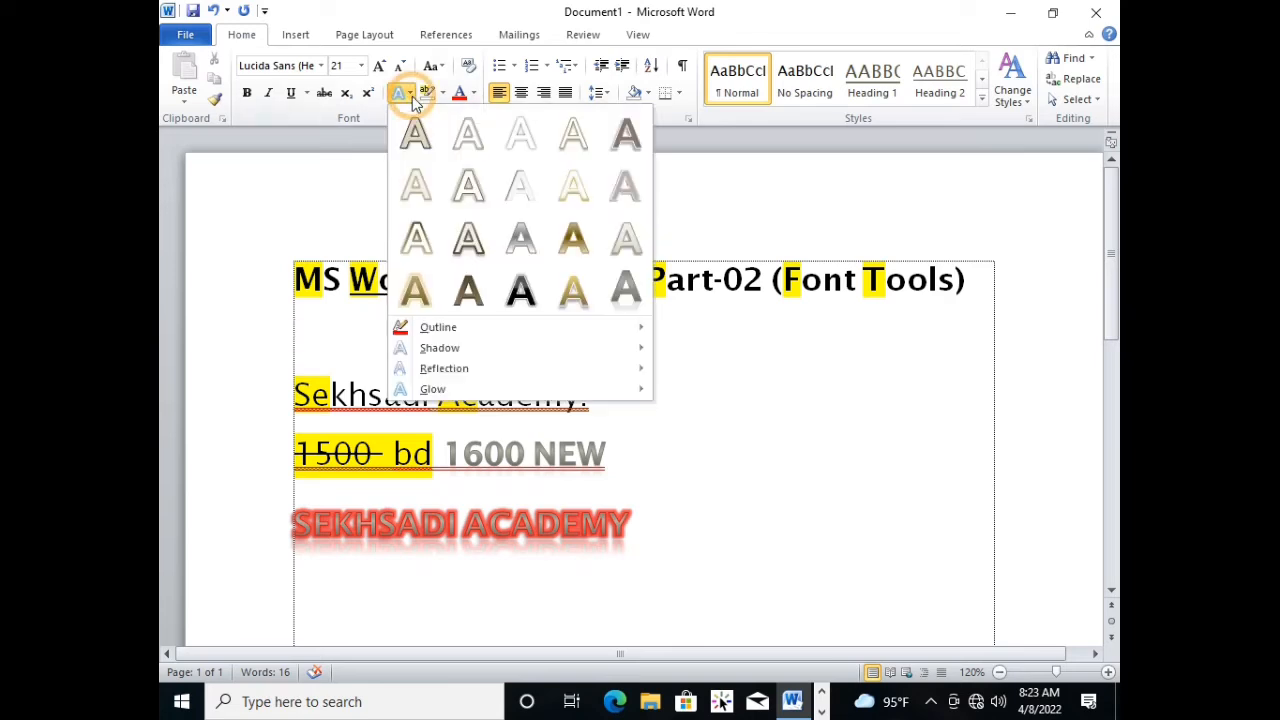
{"action": "mouse_move", "coordinate": [465, 327]}
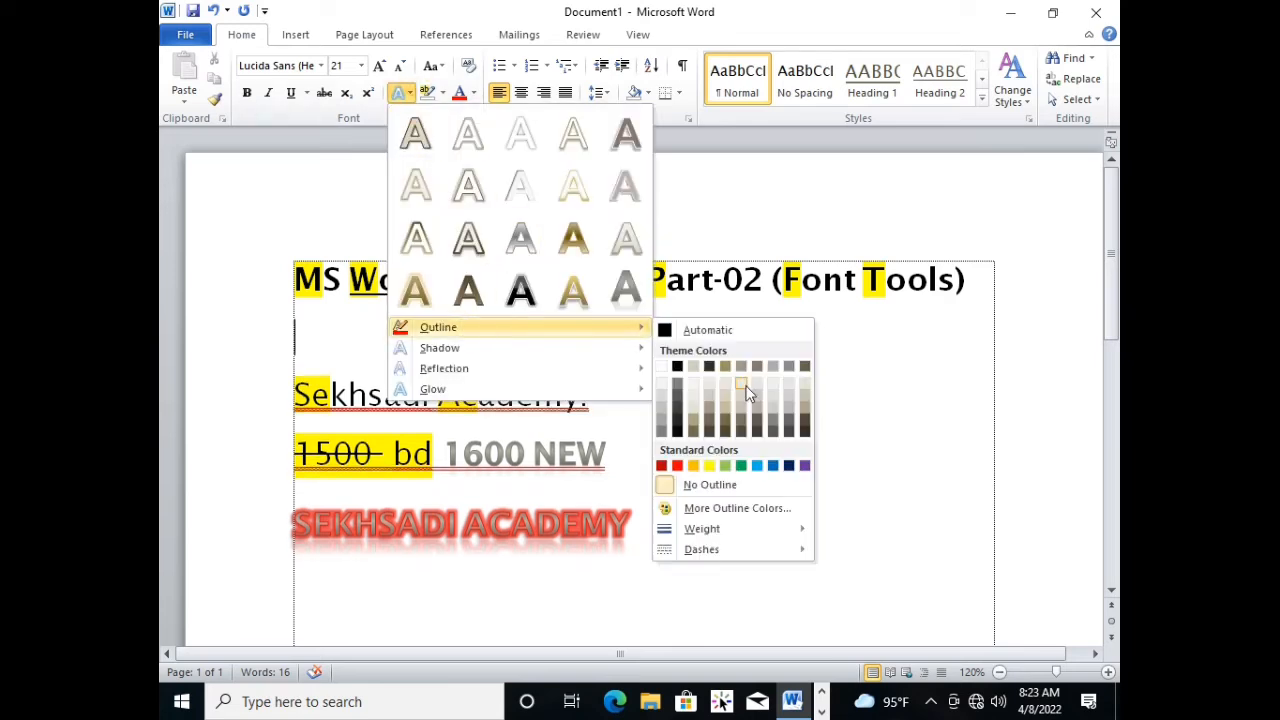
{"action": "left_click", "coordinate": [662, 370]}
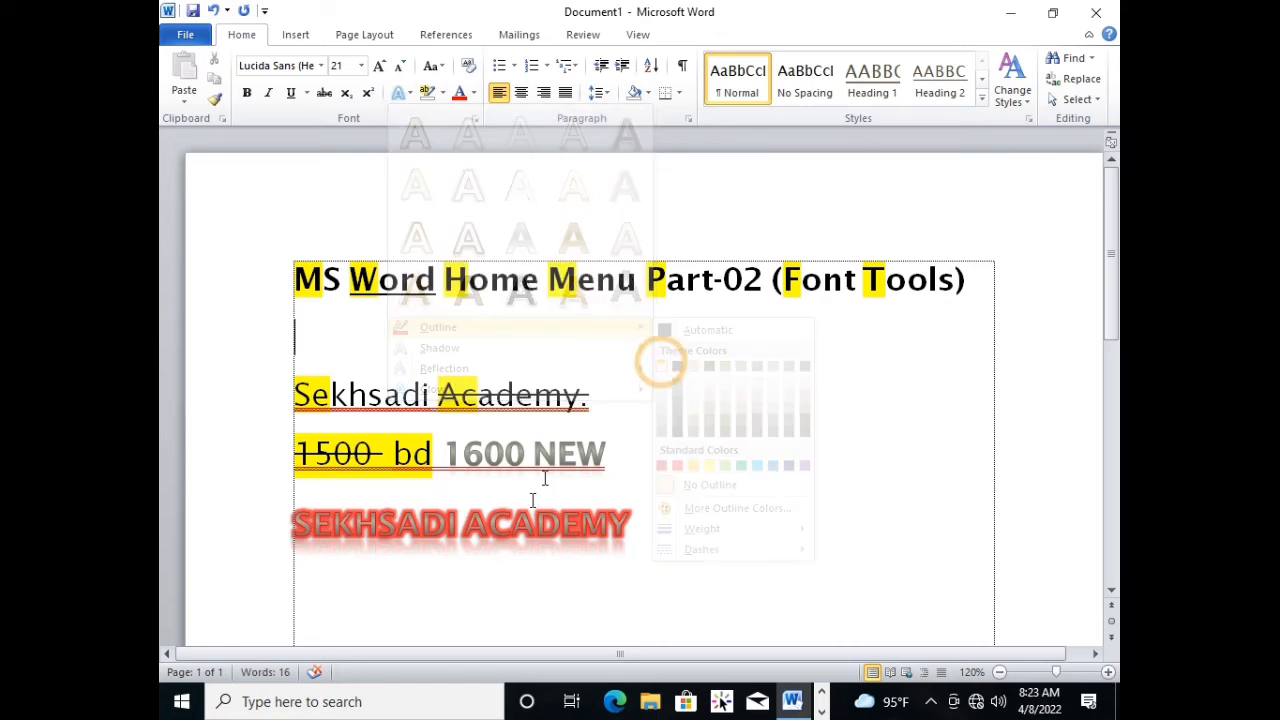
Apply No Shadow to the red glowing "SEKHSADI ACADEMY" line.
{"action": "left_click_drag", "start_coordinate": [677, 534], "coordinate": [277, 517]}
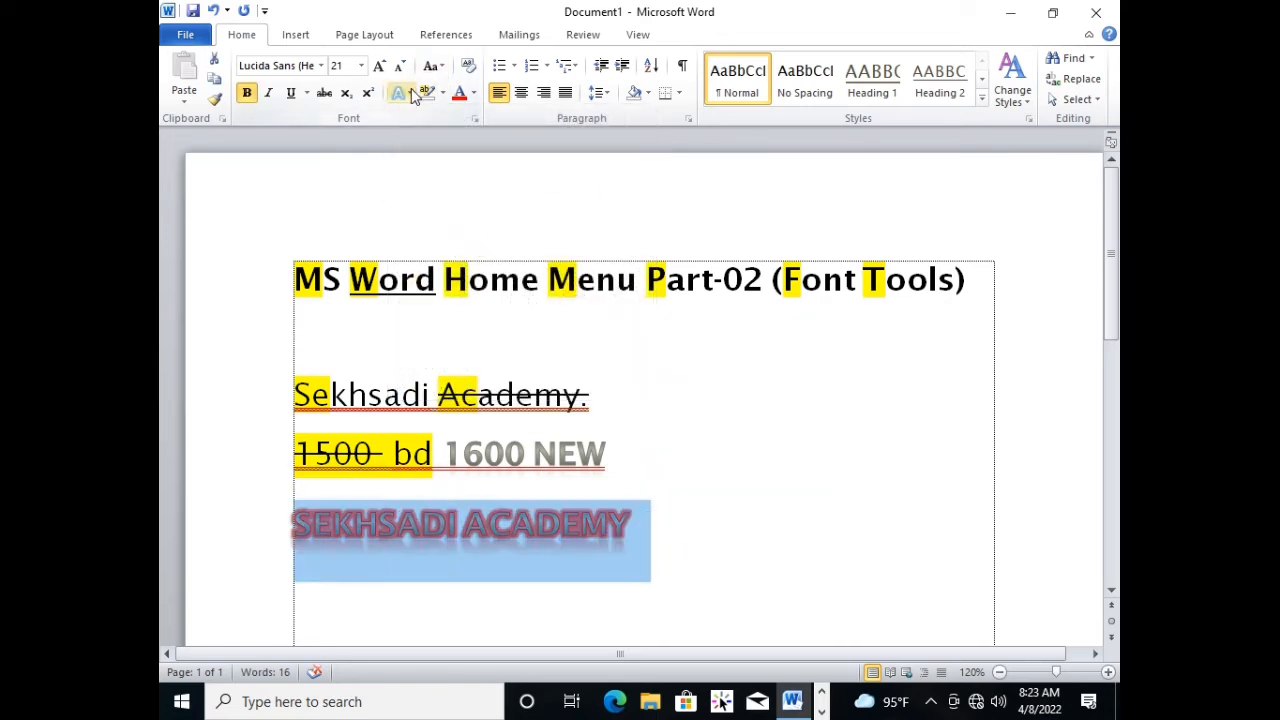
{"action": "left_click", "coordinate": [401, 92]}
{"action": "mouse_move", "coordinate": [500, 338]}
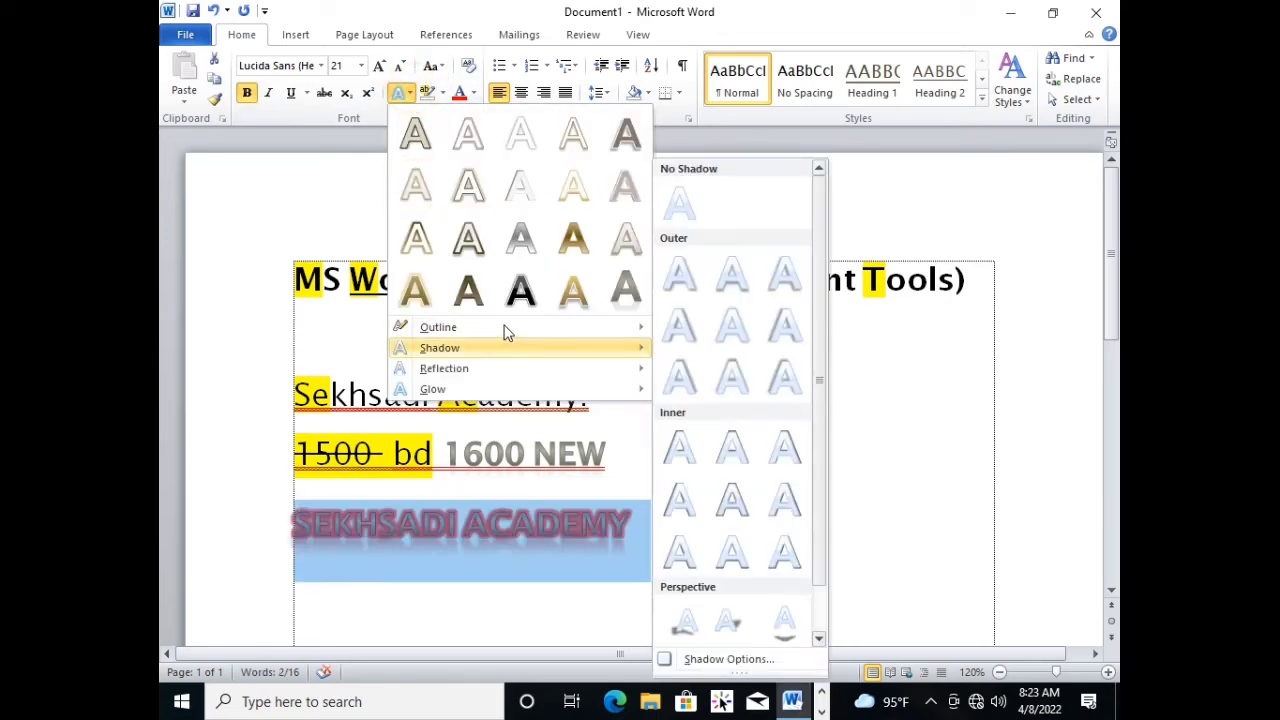
{"action": "left_click", "coordinate": [684, 208]}
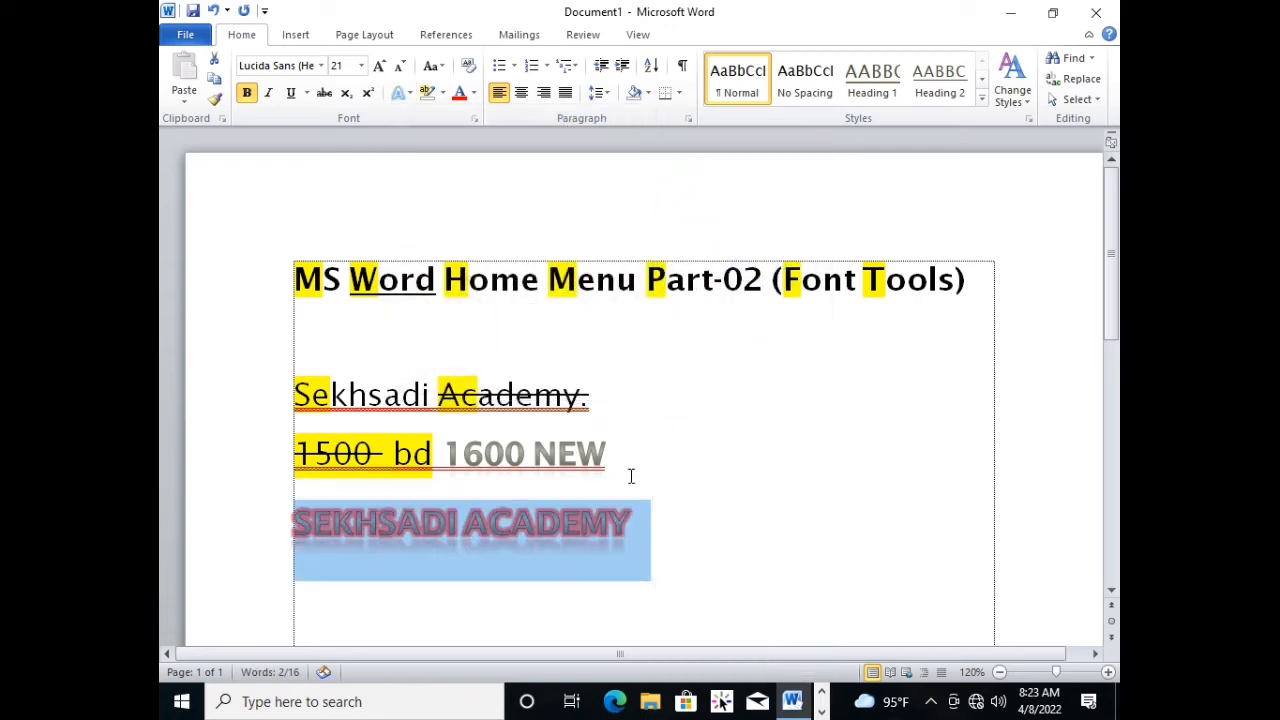
Enter "JKL" on the blank line below the glowing text and delete it again.
{"action": "left_click", "coordinate": [432, 585]}
{"action": "type", "text": "JKL"}
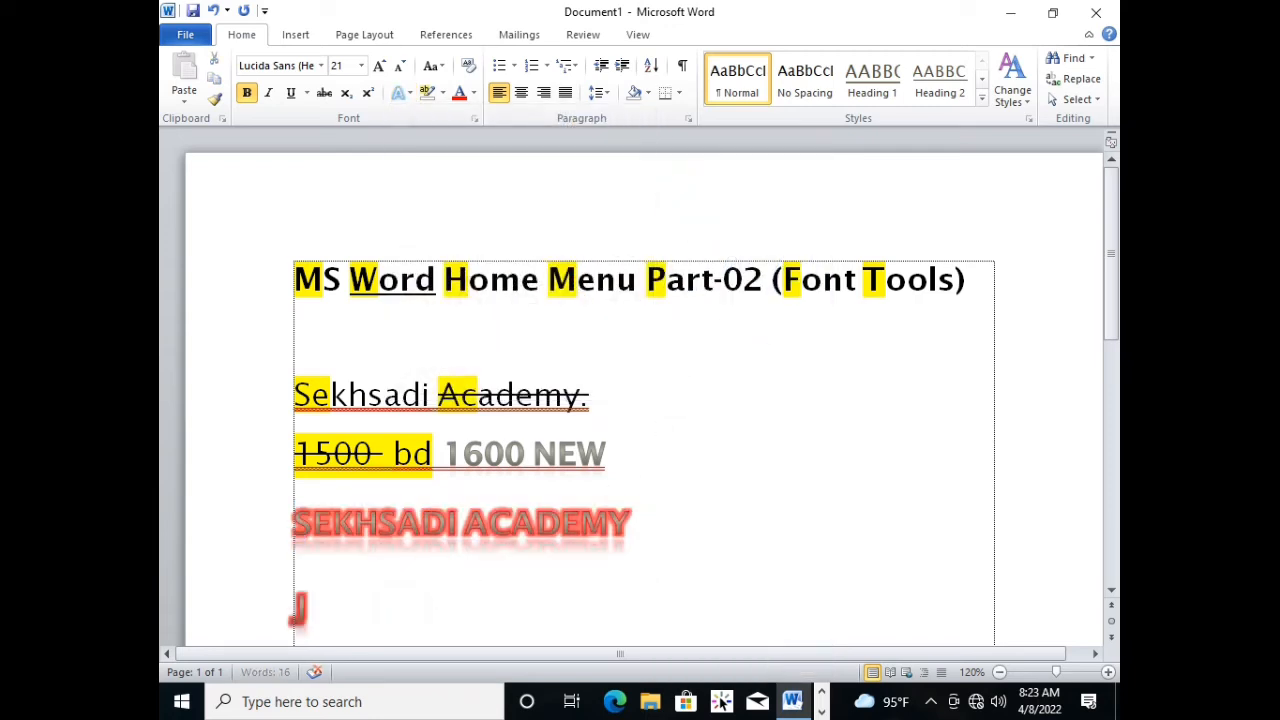
{"action": "key", "text": "BackSpace"}
{"action": "key", "text": "BackSpace"}
{"action": "key", "text": "BackSpace"}
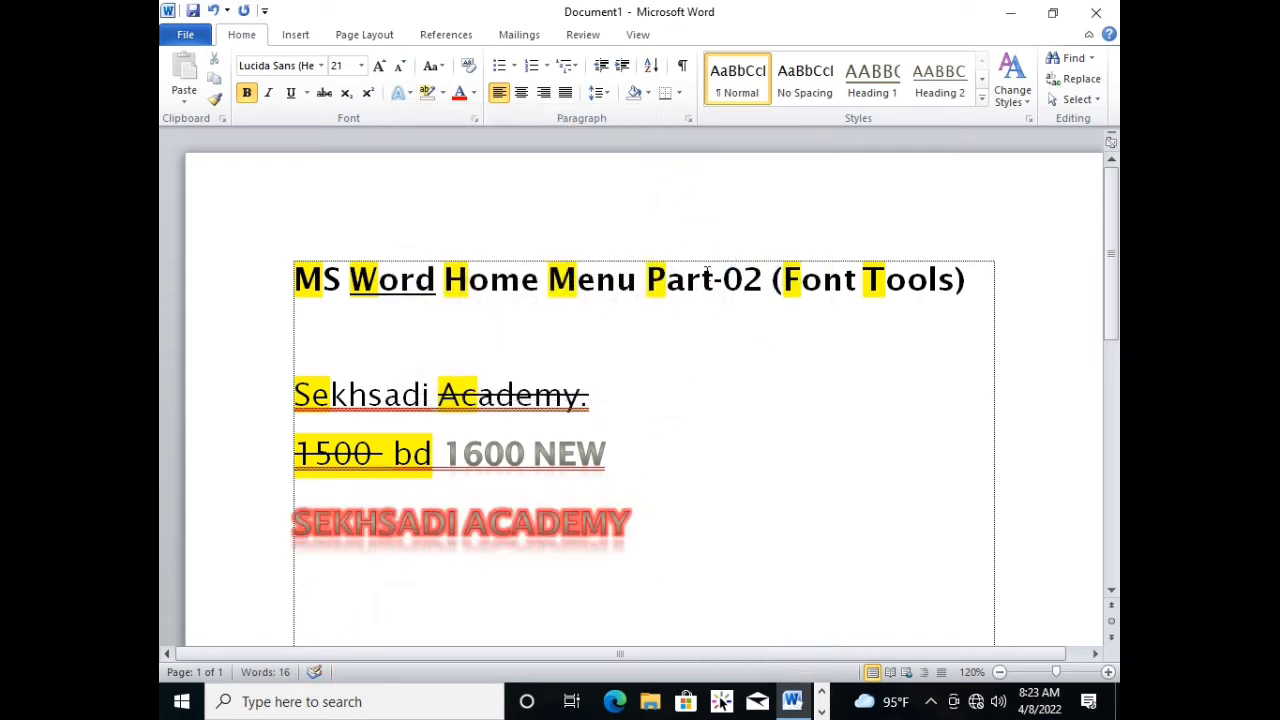
Turn off bold on the blank line, test it with "JDFL" and delete the test letters.
{"action": "left_click", "coordinate": [247, 92]}
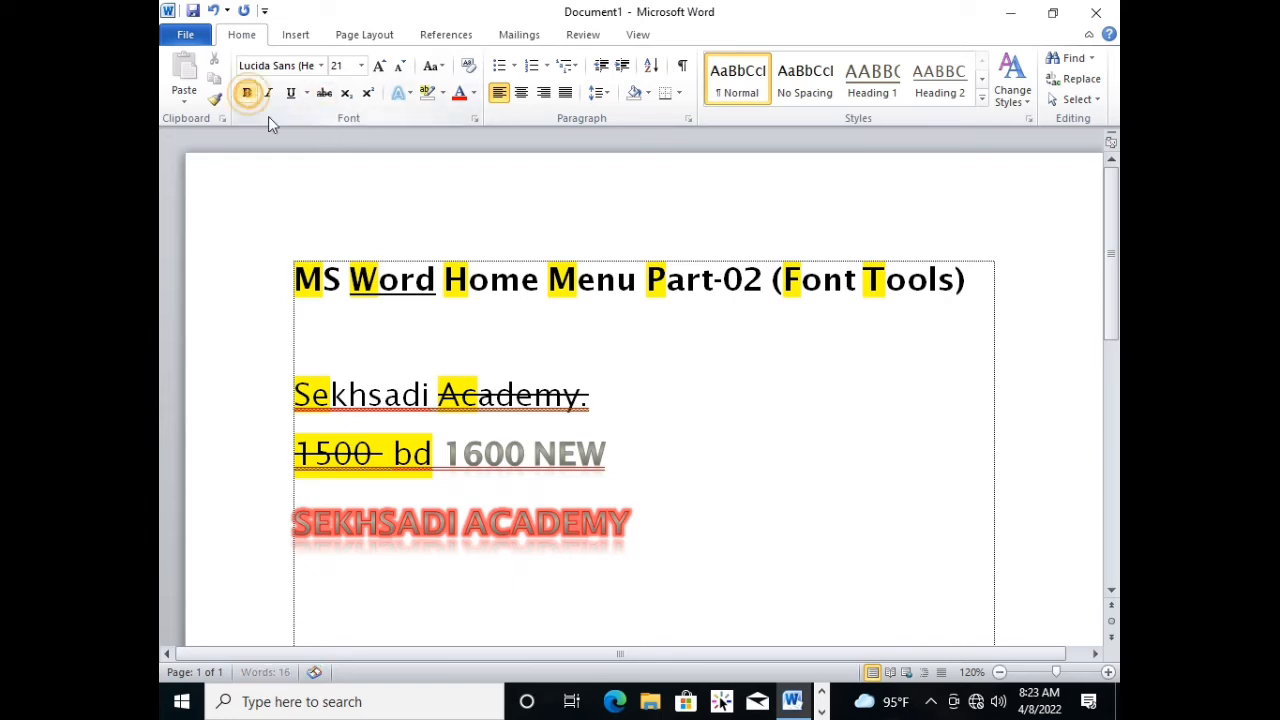
{"action": "type", "text": "JDFL"}
{"action": "key", "text": "BackSpace"}
{"action": "key", "text": "BackSpace"}
{"action": "key", "text": "BackSpace"}
{"action": "key", "text": "BackSpace"}
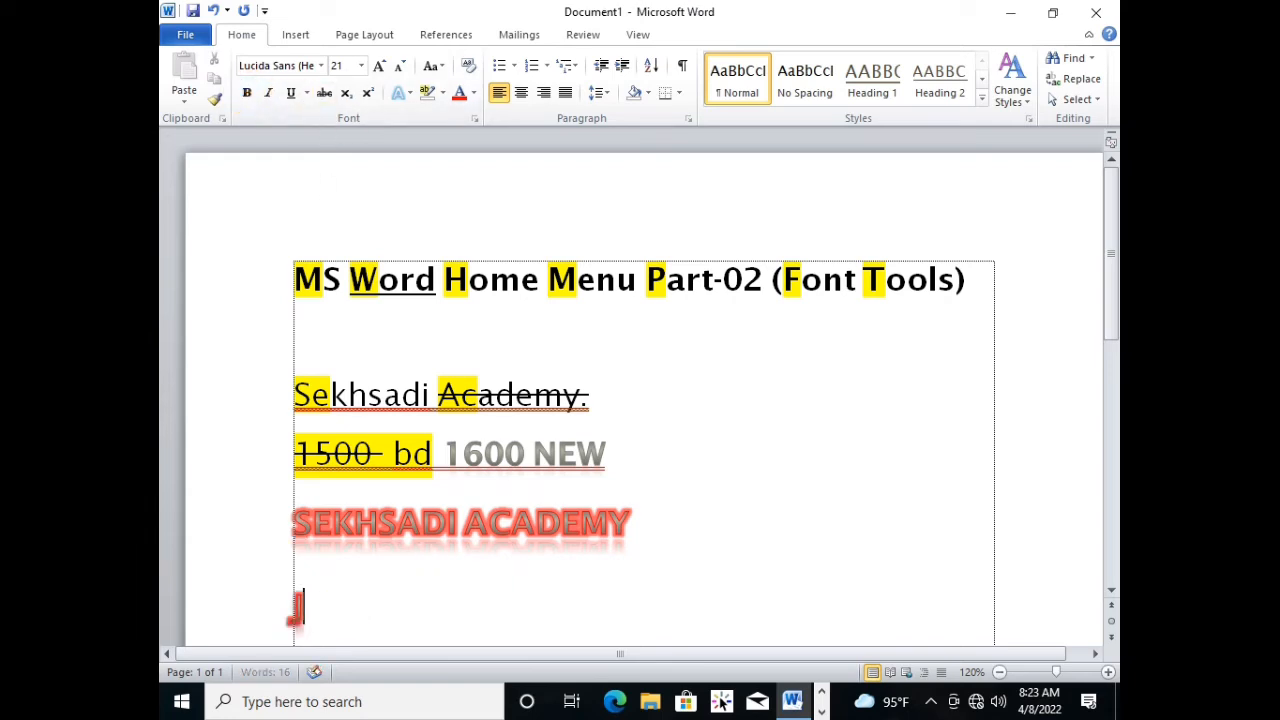
Apply the third text effect preset of the first row to the blank line and set its outline to Automatic.
{"action": "left_click", "coordinate": [409, 92]}
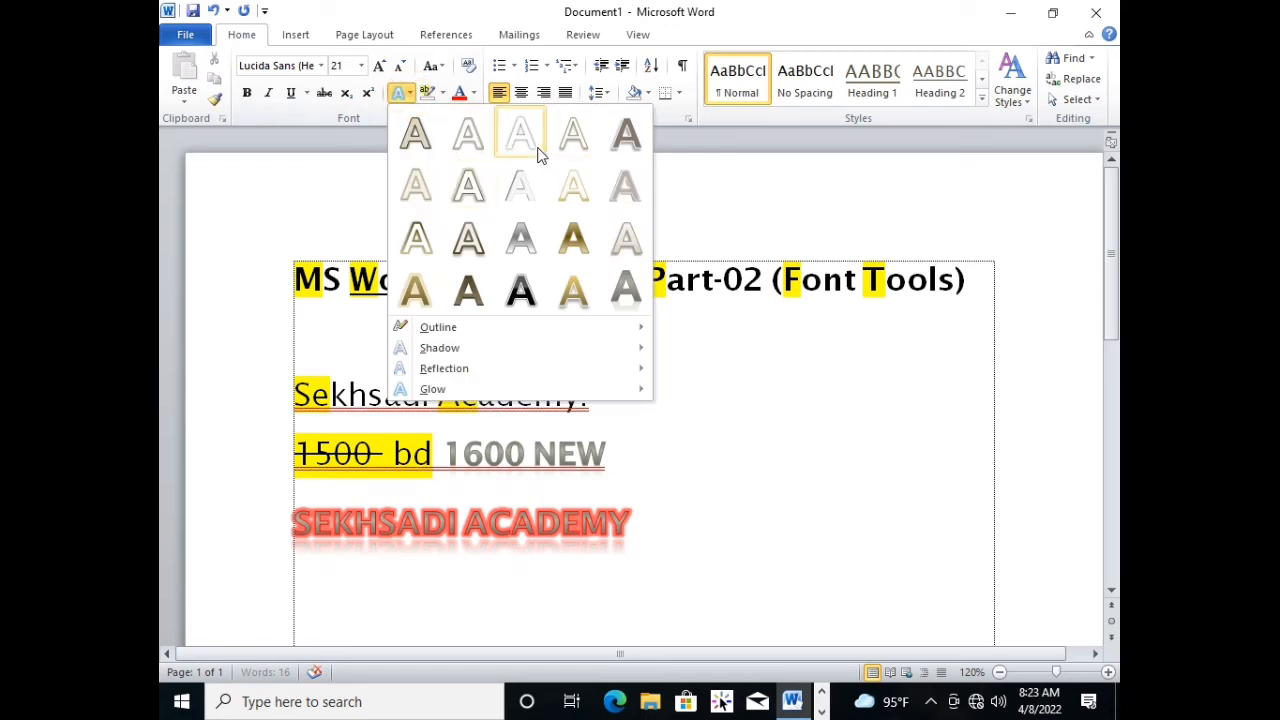
{"action": "left_click", "coordinate": [520, 135]}
{"action": "left_click", "coordinate": [409, 92]}
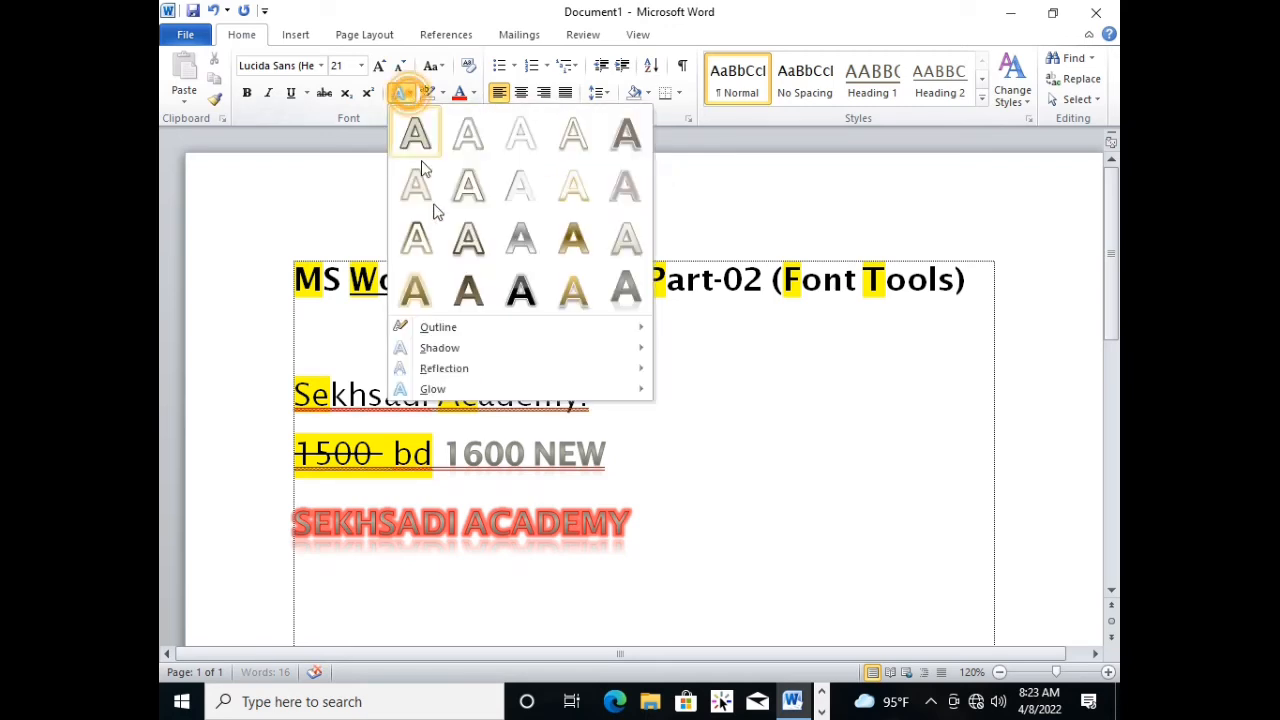
{"action": "mouse_move", "coordinate": [475, 337]}
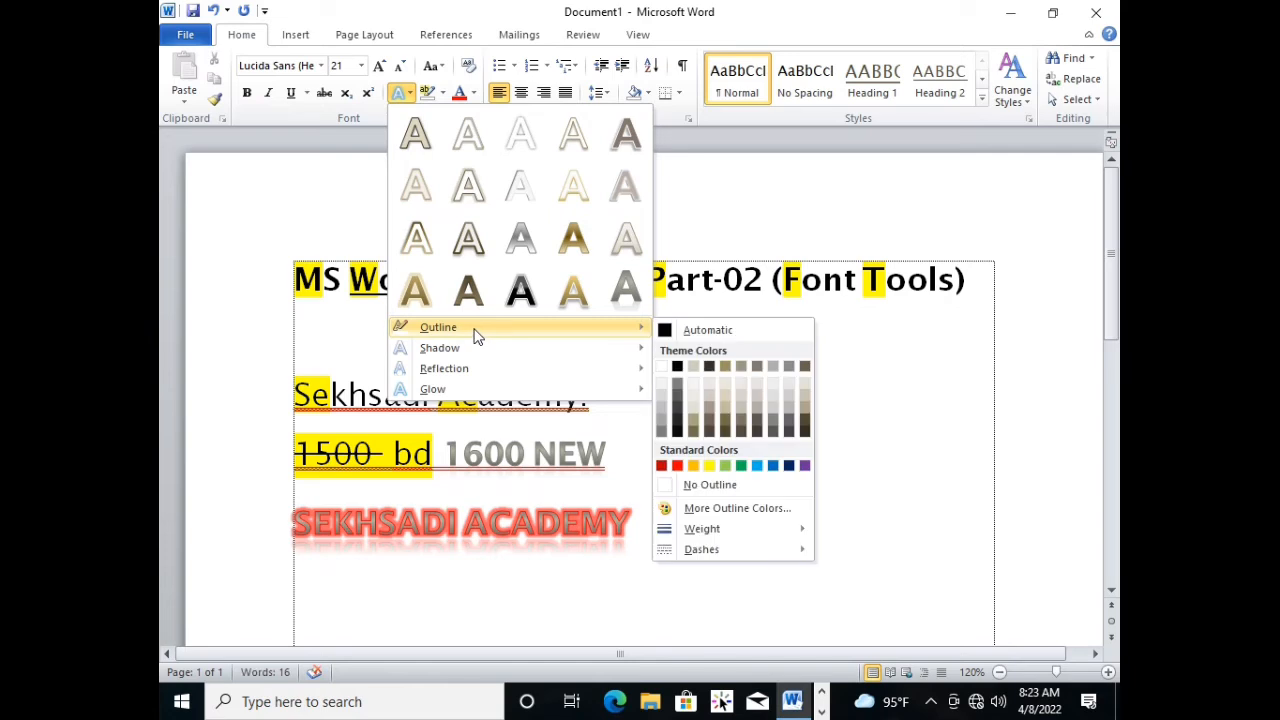
{"action": "left_click", "coordinate": [665, 331]}
Set the blank line's text effects to No Shadow and No Reflection.
{"action": "left_click", "coordinate": [409, 92]}
{"action": "mouse_move", "coordinate": [497, 357]}
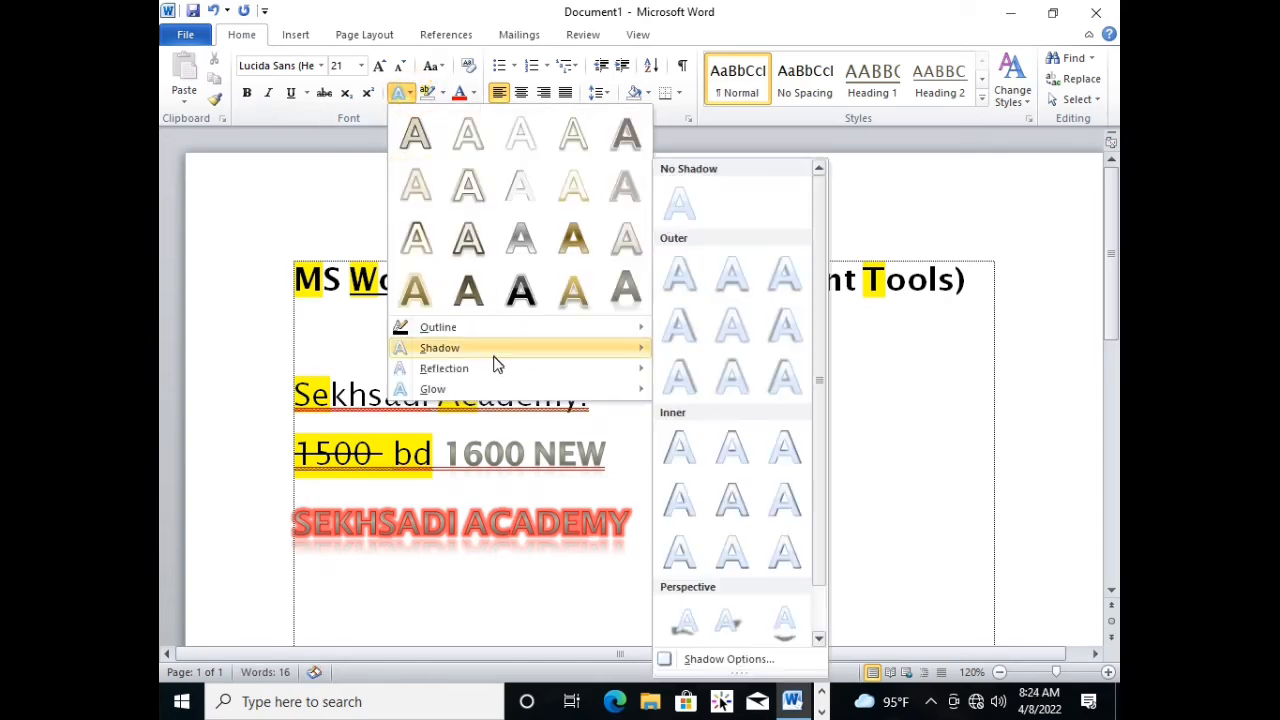
{"action": "left_click", "coordinate": [692, 211]}
{"action": "left_click", "coordinate": [409, 93]}
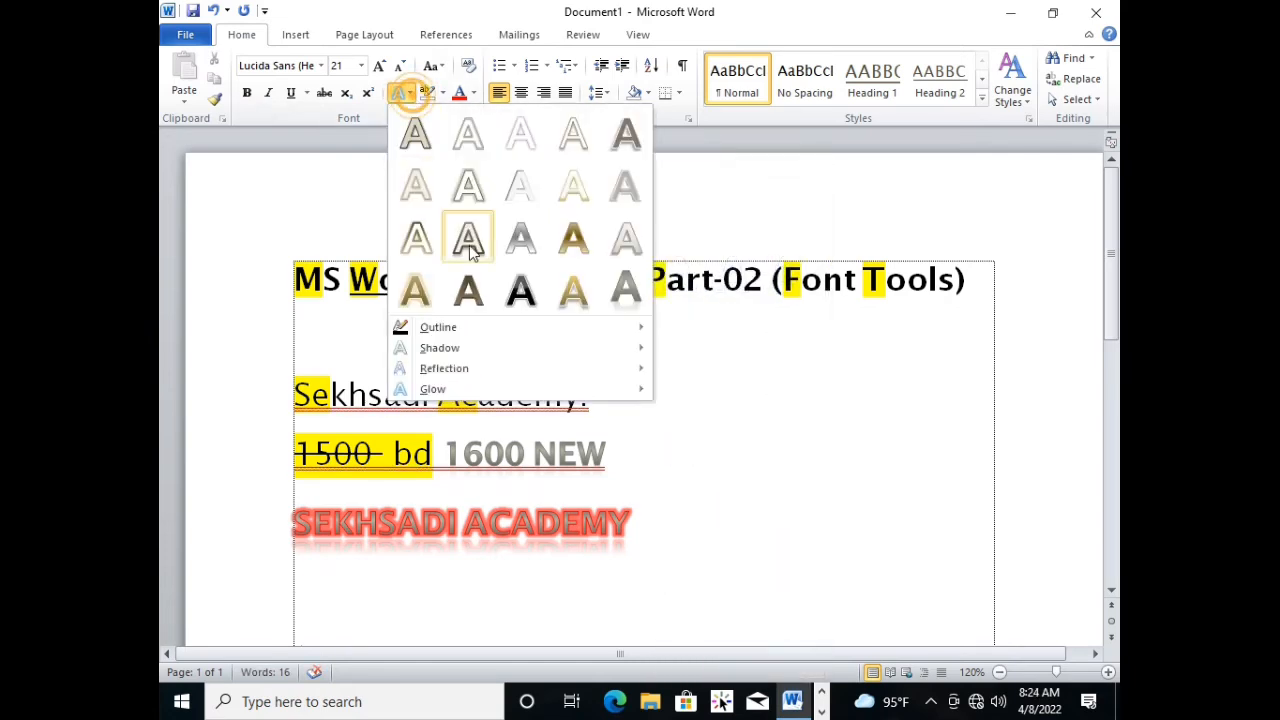
{"action": "mouse_move", "coordinate": [474, 352]}
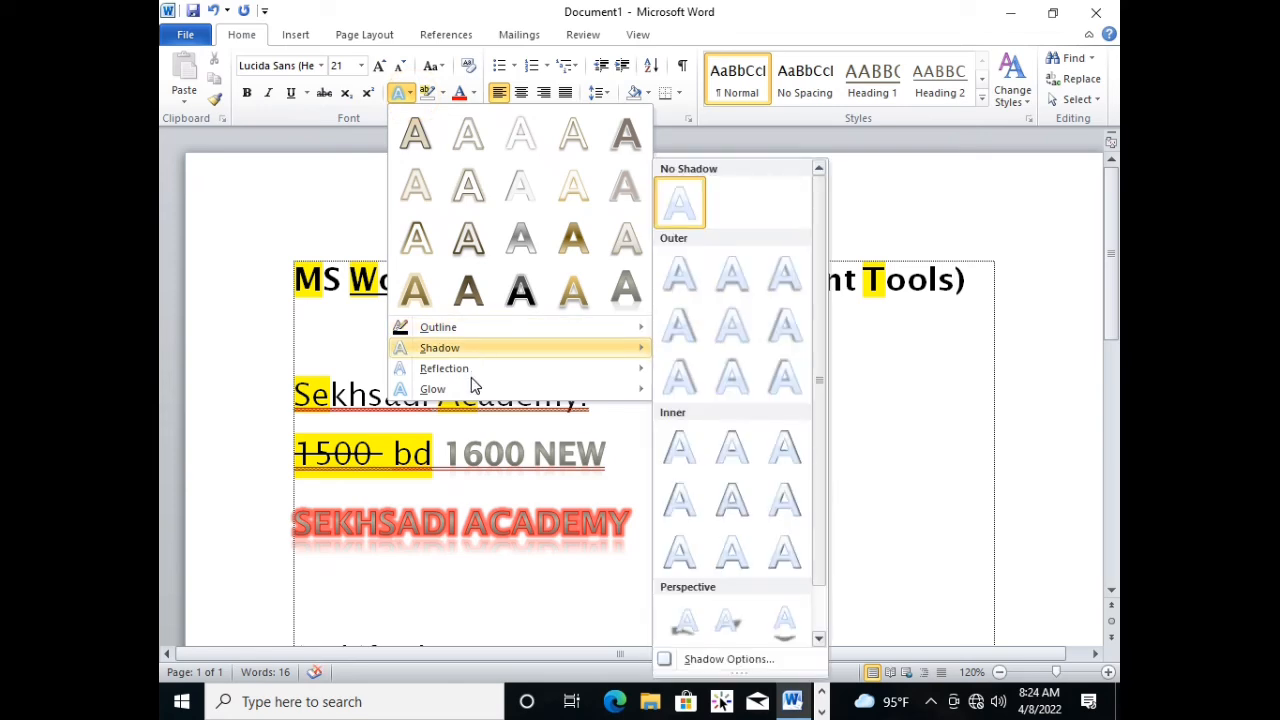
{"action": "mouse_move", "coordinate": [445, 369]}
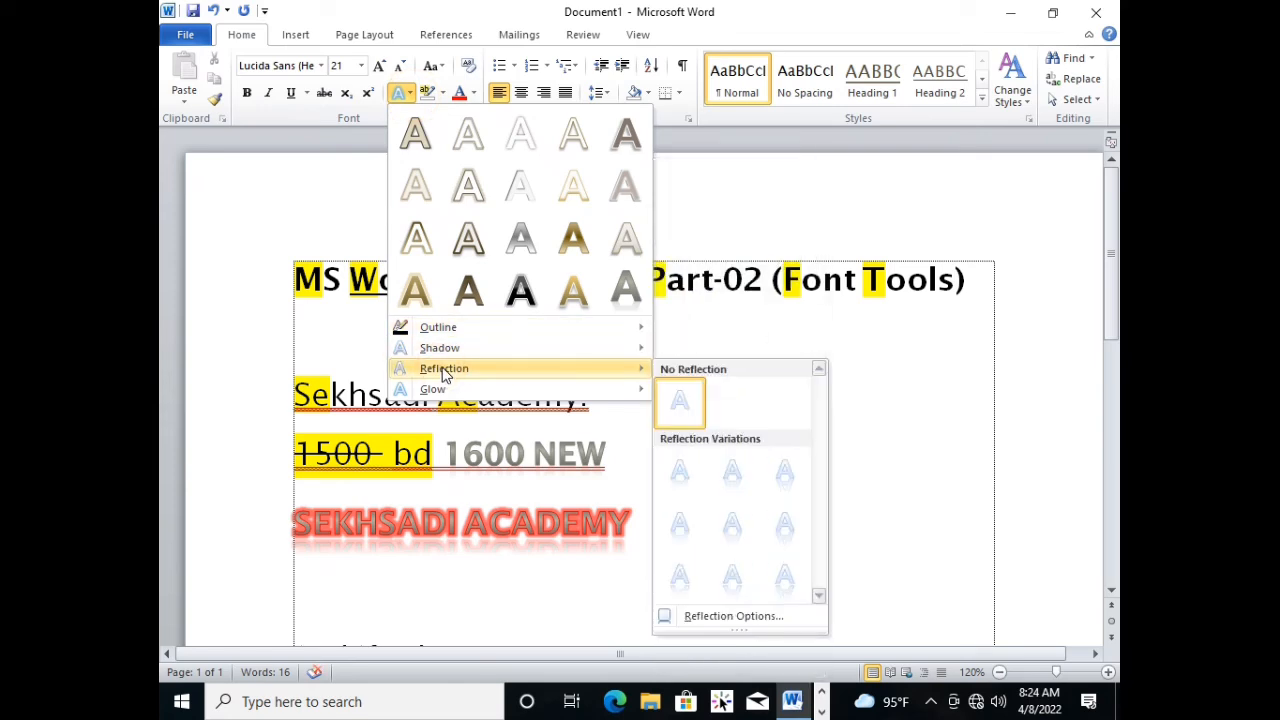
{"action": "left_click", "coordinate": [682, 403]}
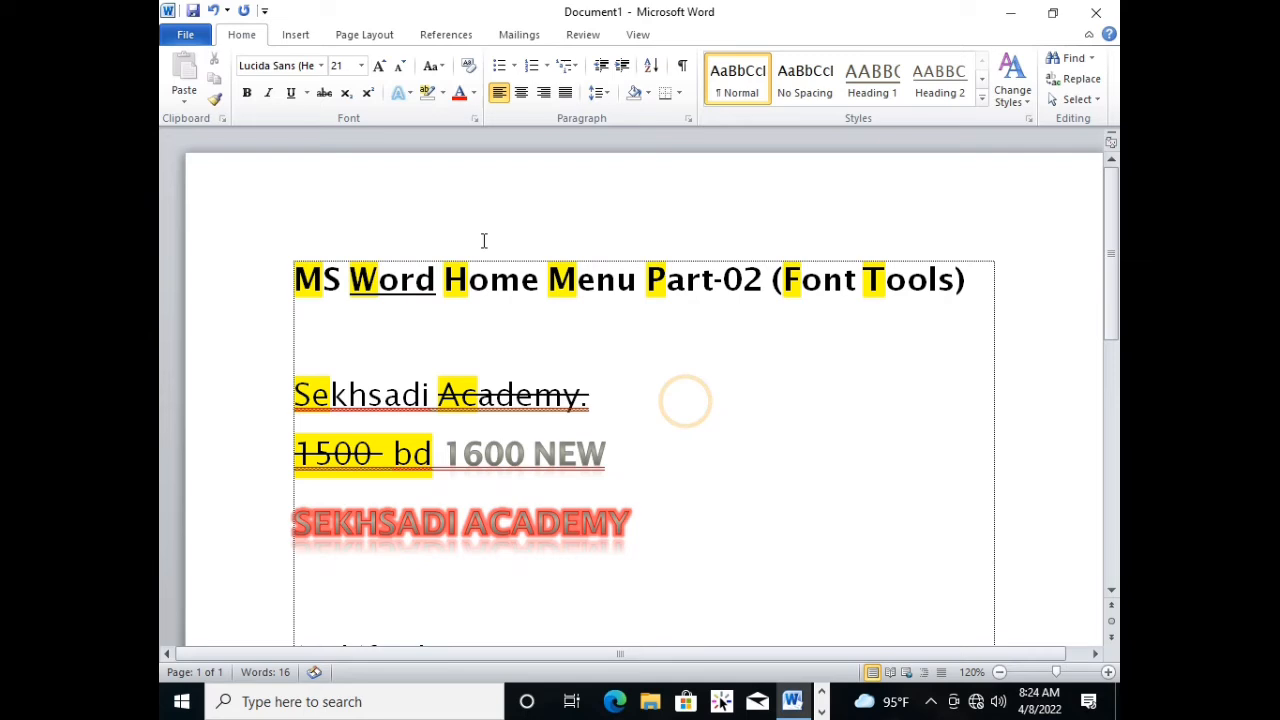
Remove the glow from the blank line's text effects.
{"action": "left_click", "coordinate": [409, 93]}
{"action": "mouse_move", "coordinate": [480, 390]}
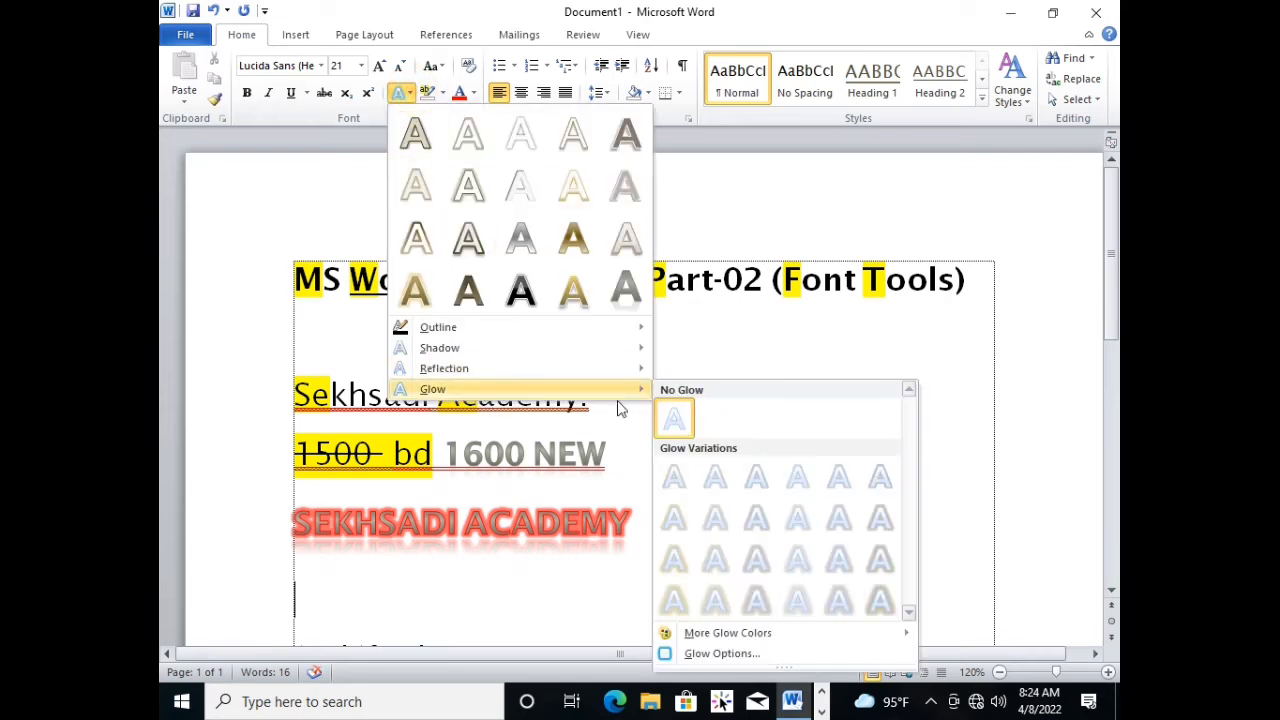
{"action": "left_click", "coordinate": [675, 420]}
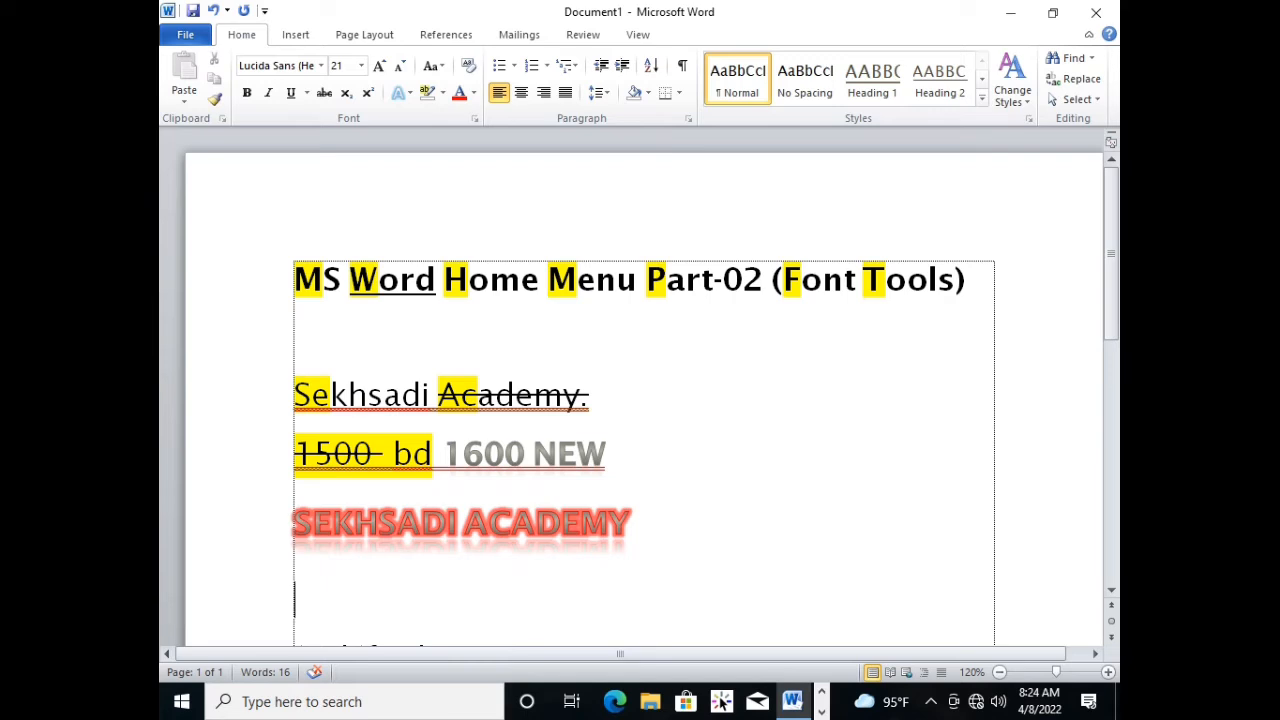
Enter "Sekhsadi academy" on the blank line below the glowing text.
{"action": "type", "text": "Sekhsadi ac"}
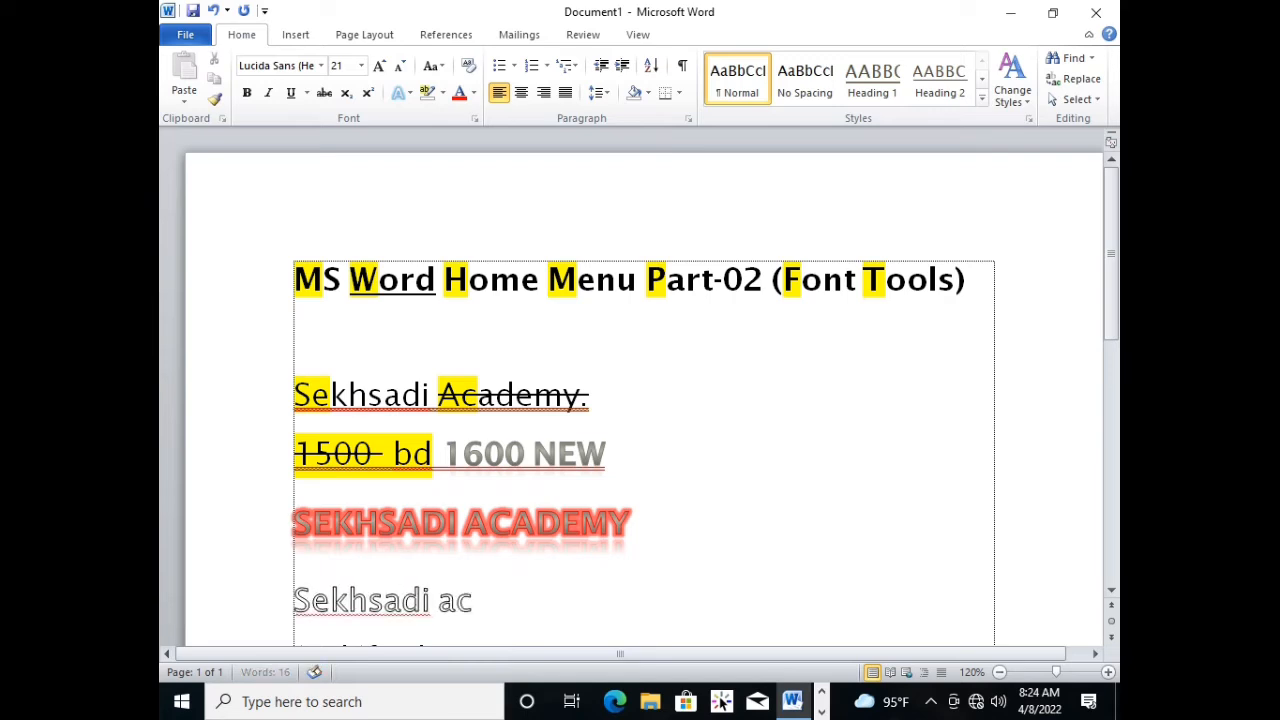
{"action": "type", "text": "adejmy"}
{"action": "key", "text": "BackSpace"}
{"action": "key", "text": "BackSpace"}
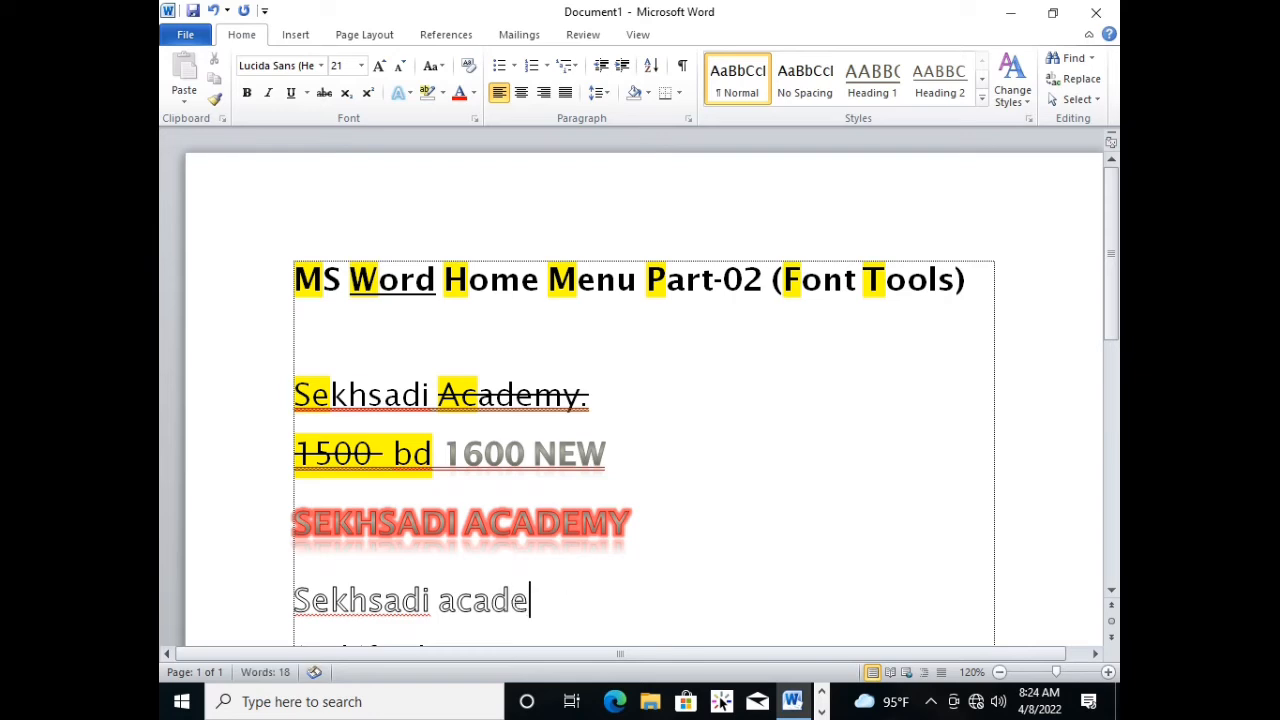
{"action": "type", "text": "my"}
{"action": "left_click", "coordinate": [503, 615]}
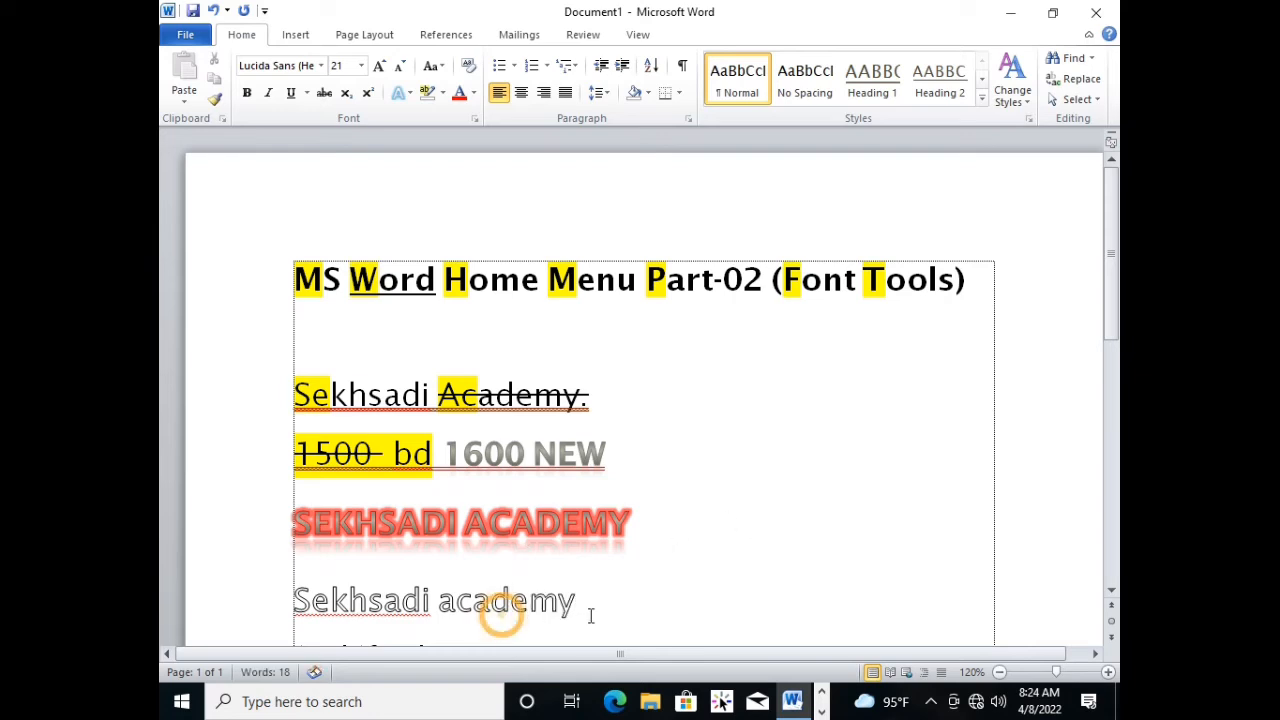
Set the font colour of the outlined "Sekhsadi academy" line to a bright red from the More Colors palette.
{"action": "left_click_drag", "start_coordinate": [606, 607], "coordinate": [302, 608]}
{"action": "scroll", "coordinate": [671, 545], "scroll_direction": "down", "scroll_amount": 2}
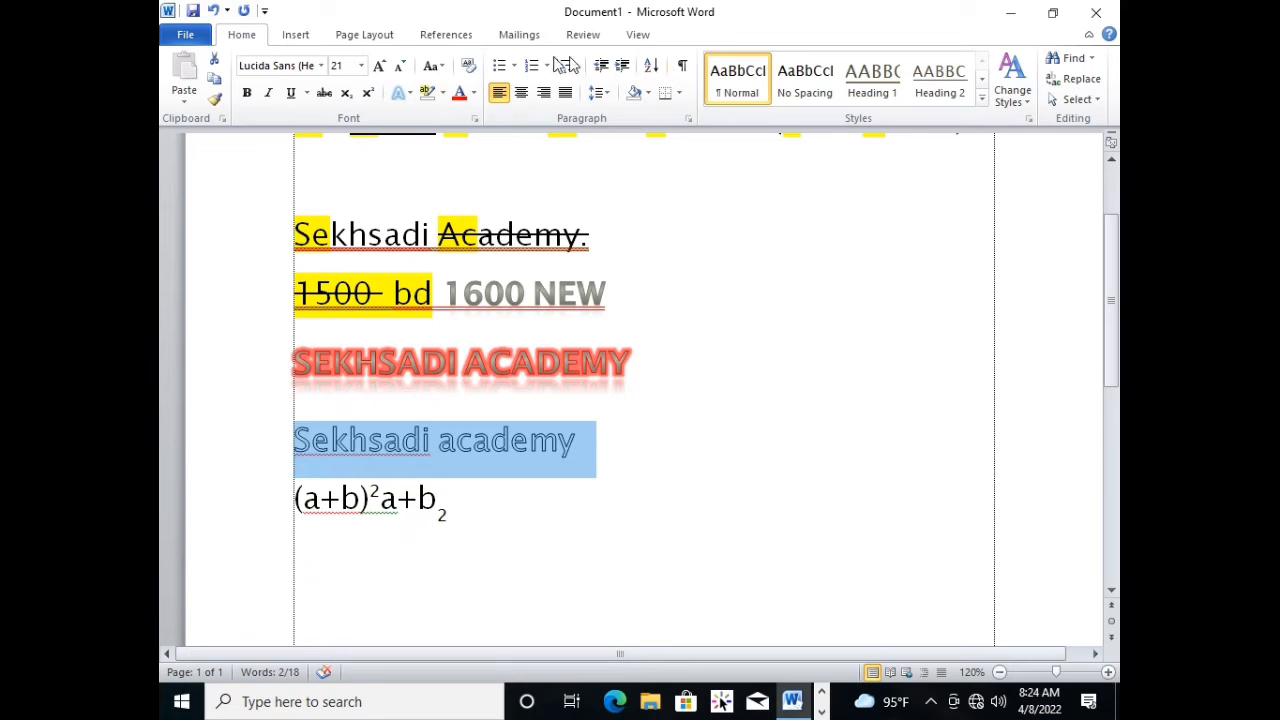
{"action": "left_click", "coordinate": [476, 93]}
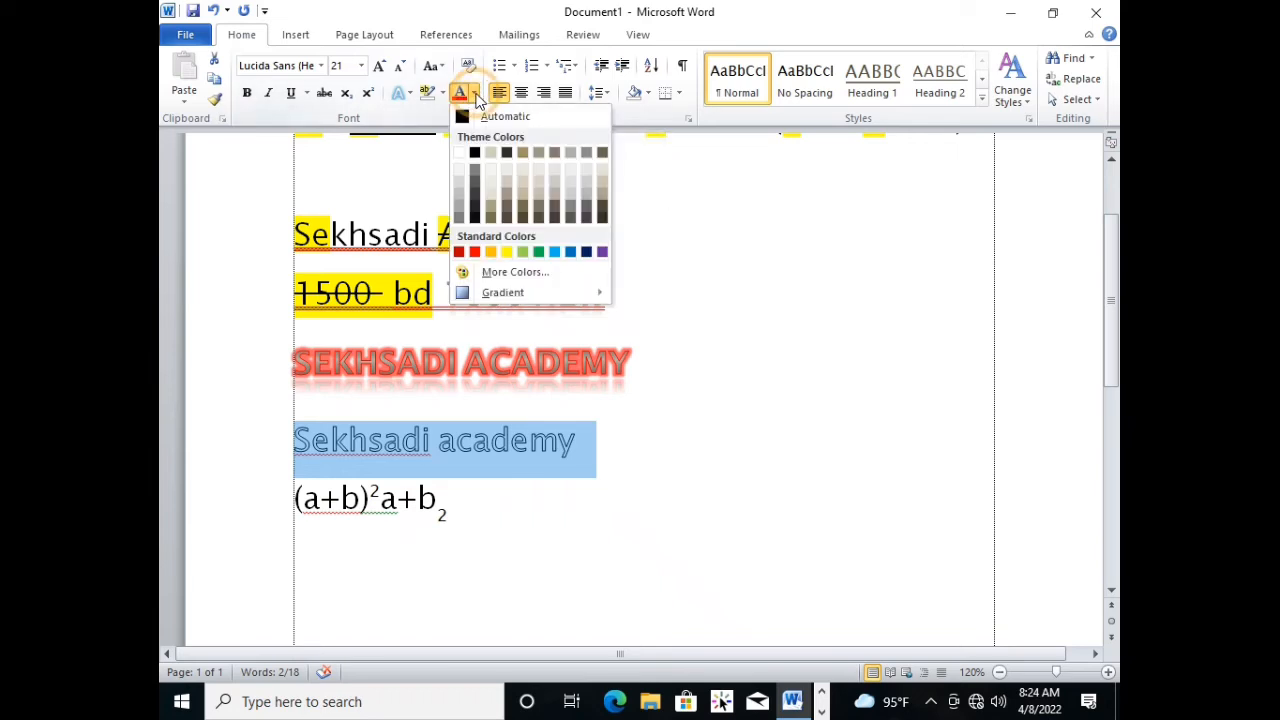
{"action": "left_click", "coordinate": [580, 191]}
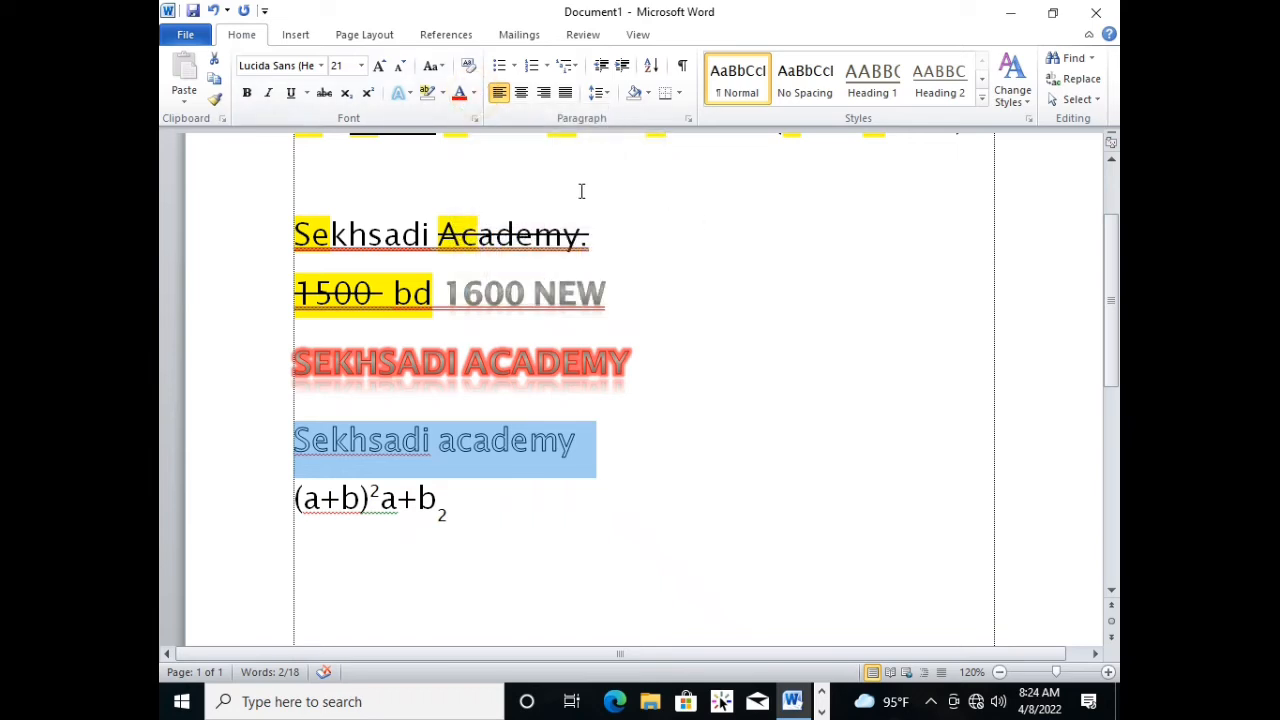
{"action": "left_click", "coordinate": [476, 93]}
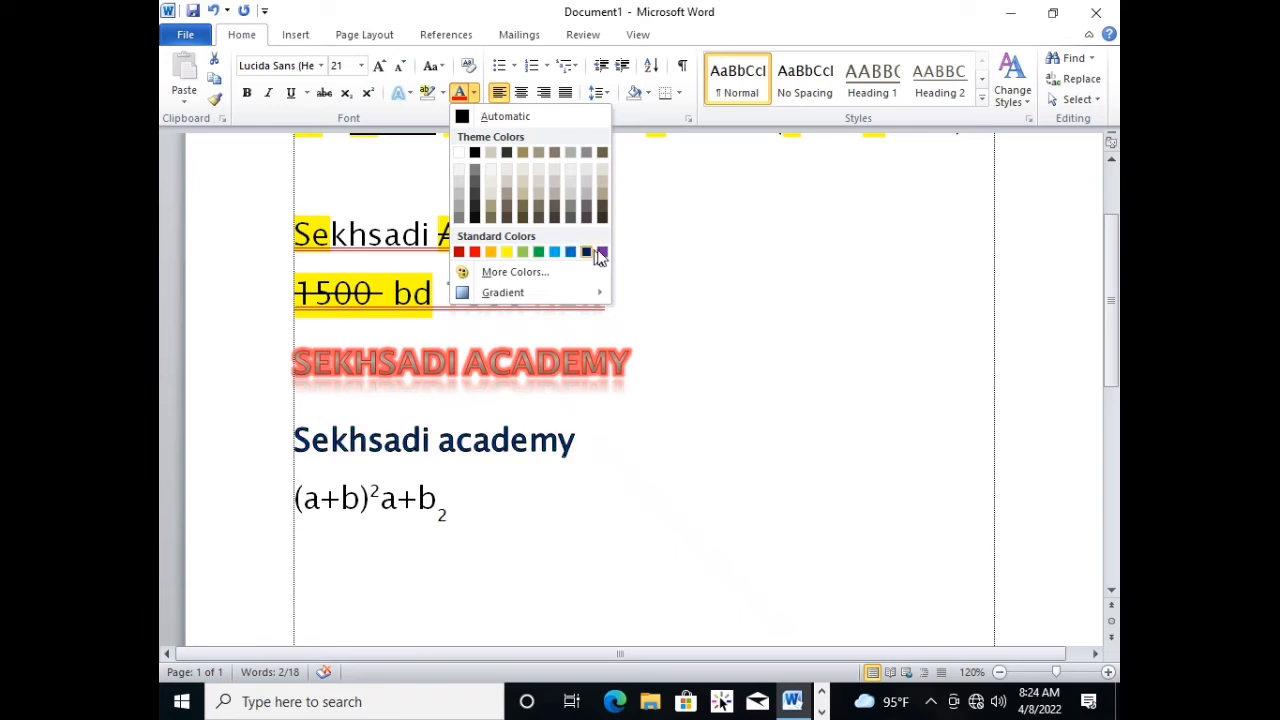
{"action": "left_click", "coordinate": [493, 272]}
{"action": "left_click", "coordinate": [620, 360]}
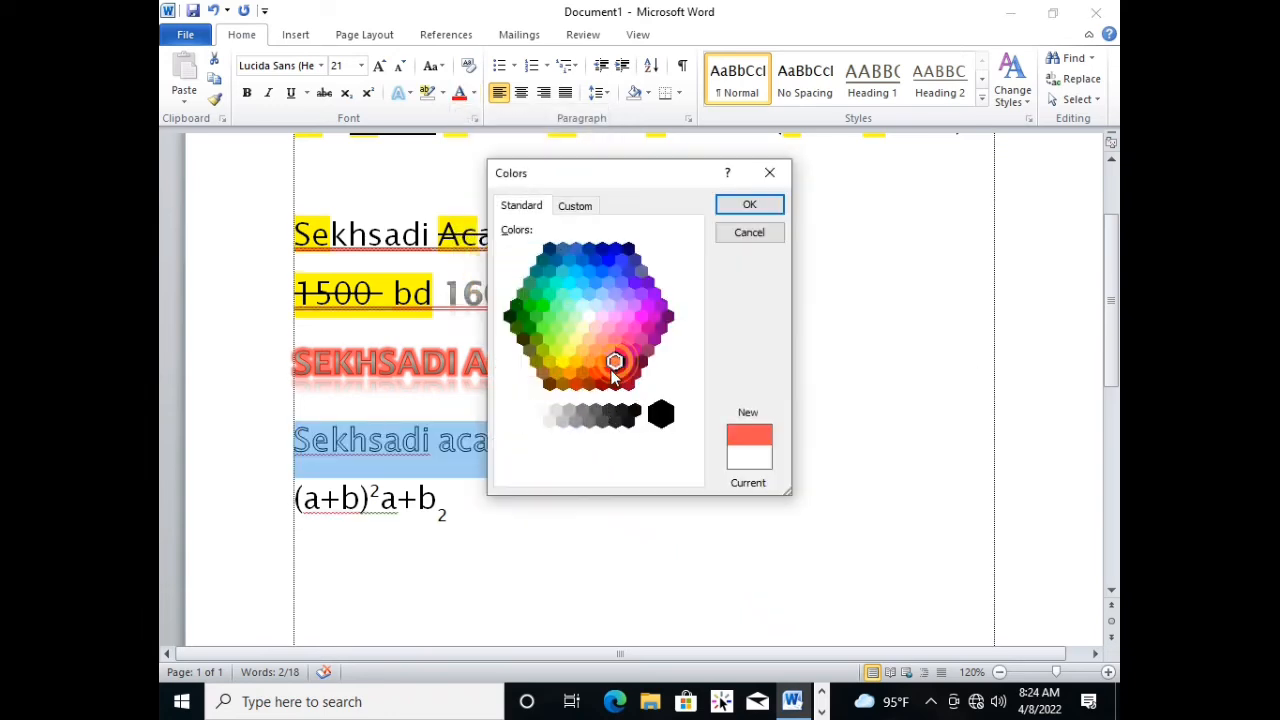
{"action": "left_click", "coordinate": [608, 372]}
{"action": "left_click", "coordinate": [749, 205]}
{"action": "left_click_drag", "start_coordinate": [528, 457], "coordinate": [596, 437]}
{"action": "left_click_drag", "start_coordinate": [383, 433], "coordinate": [380, 434]}
Apply the dark from-centre gradient variation to the red "Sekhsadi academy" line.
{"action": "left_click", "coordinate": [474, 92]}
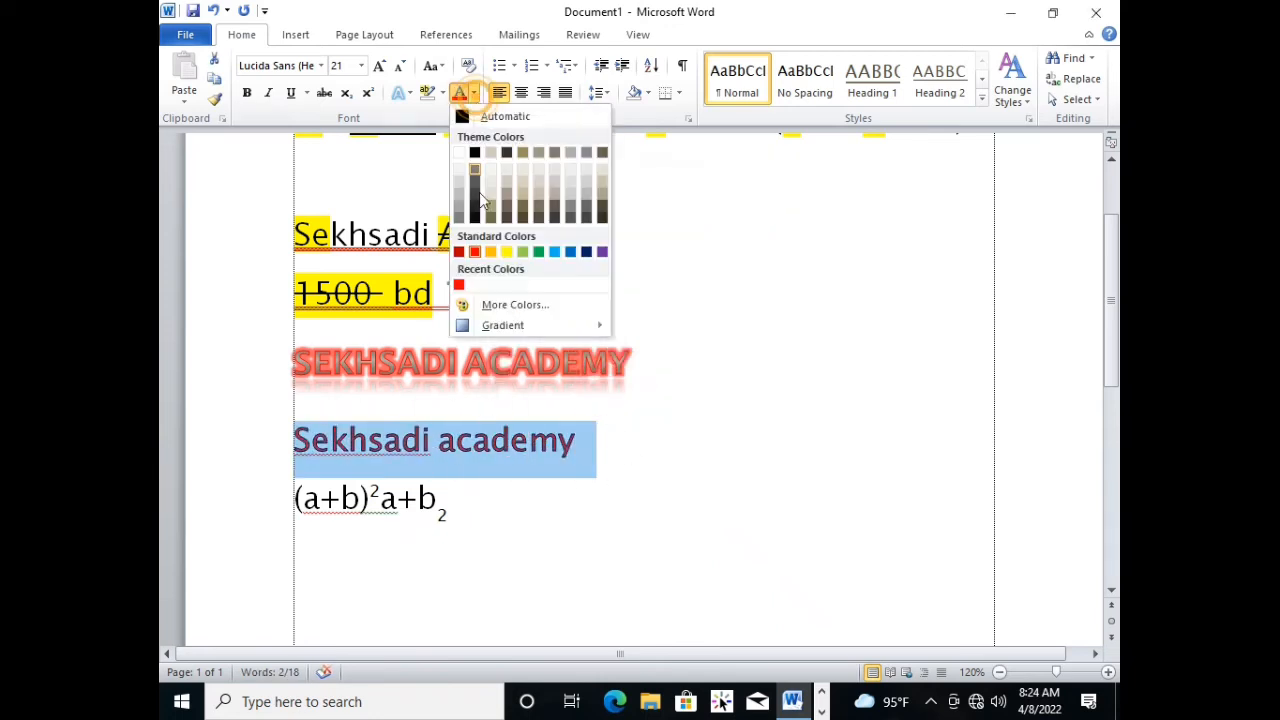
{"action": "mouse_move", "coordinate": [505, 330]}
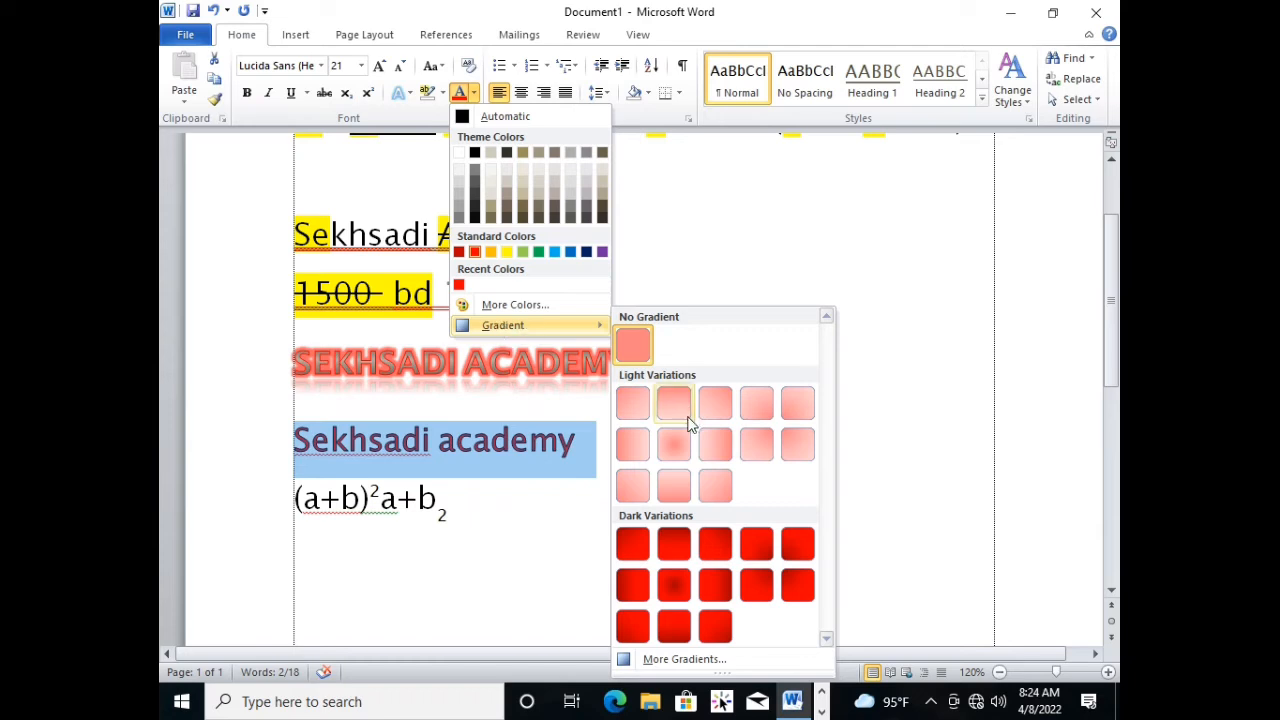
{"action": "left_click", "coordinate": [674, 585]}
{"action": "left_click", "coordinate": [497, 442]}
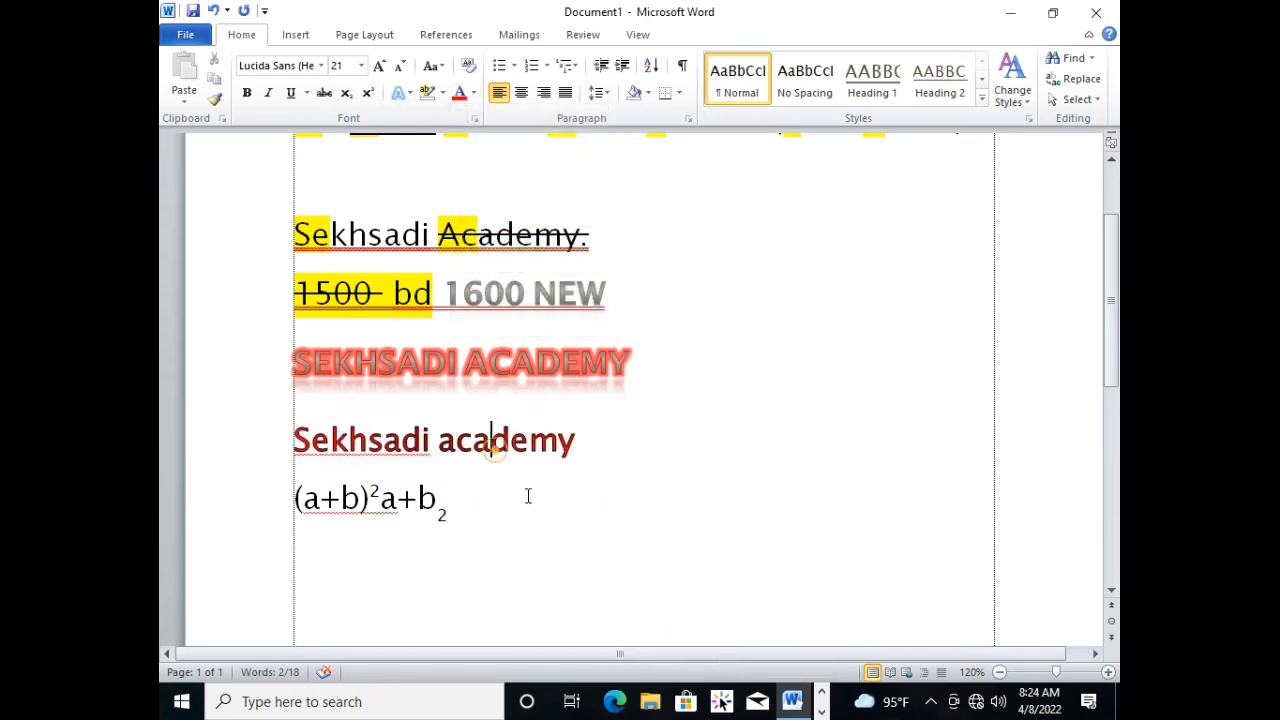
{"action": "left_click", "coordinate": [611, 453]}
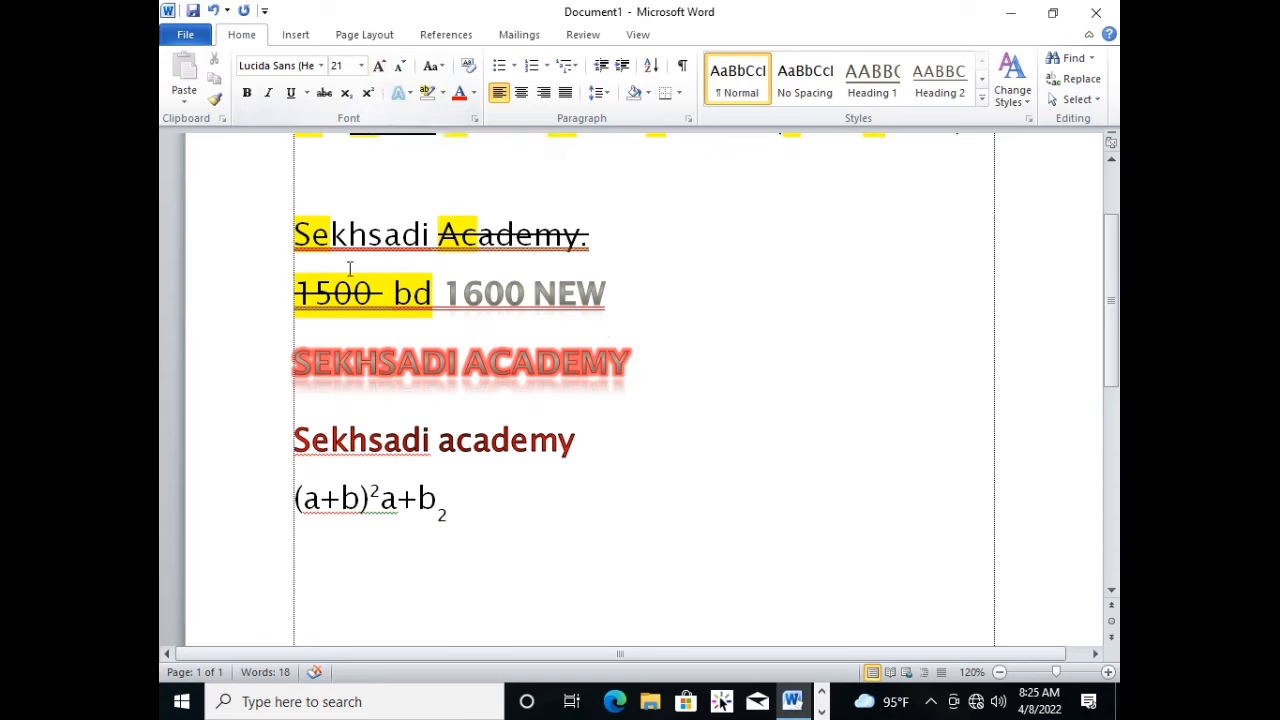
Set the font size of the red gradient "Sekhsadi academy" line to 72.
{"action": "triple_click", "coordinate": [585, 448]}
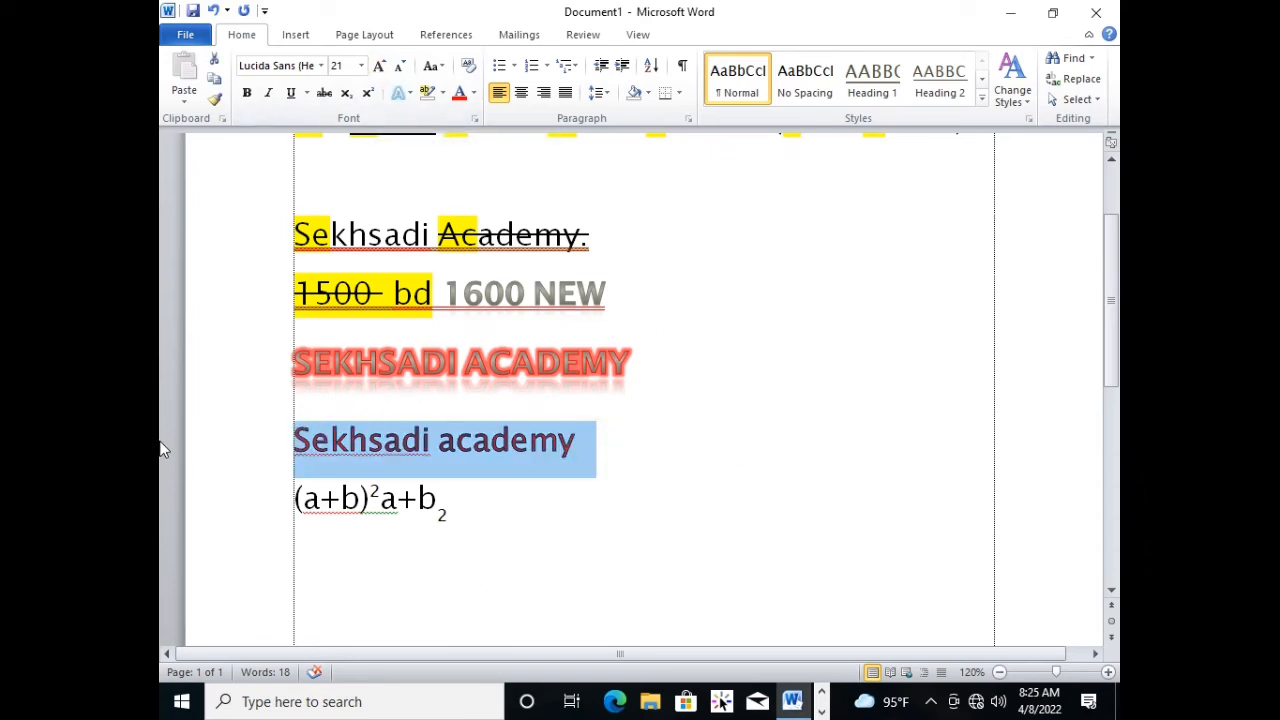
{"action": "left_click", "coordinate": [364, 68]}
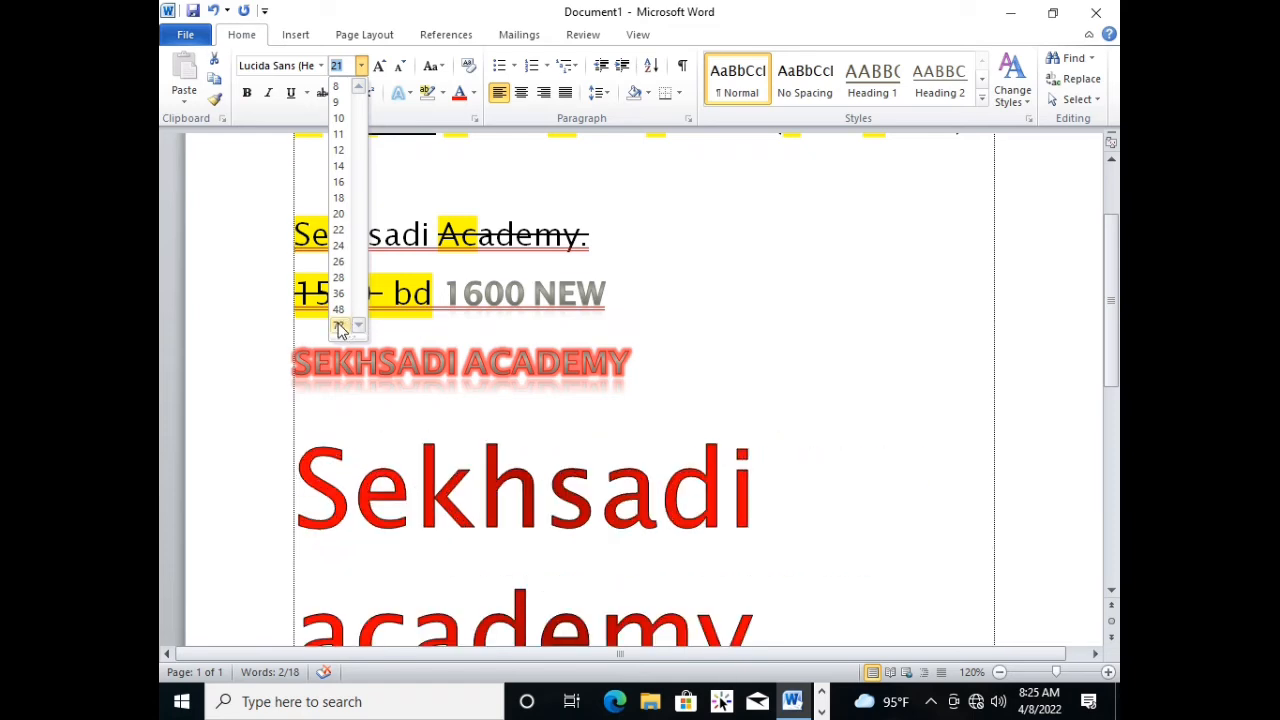
{"action": "left_click", "coordinate": [340, 328]}
Set the font size of the red gradient line to 500 and view the enlarged text.
{"action": "left_click", "coordinate": [345, 65]}
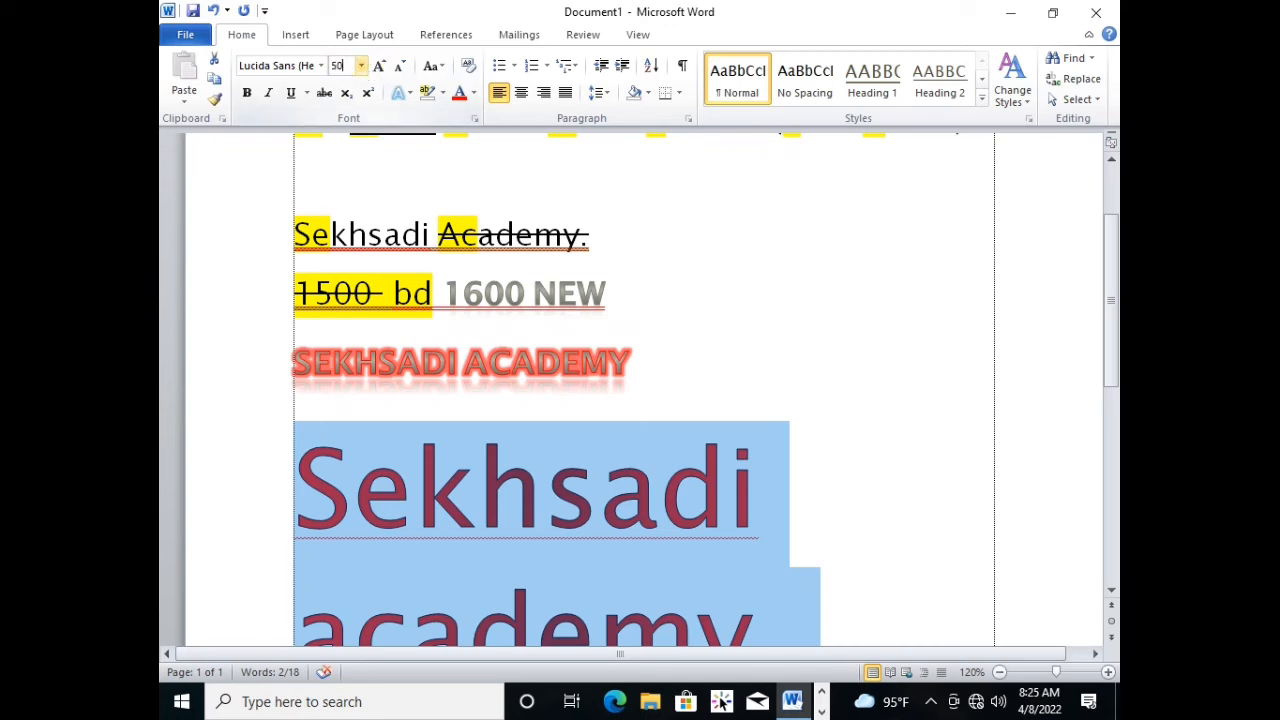
{"action": "key", "text": "Return"}
{"action": "scroll", "coordinate": [645, 400], "scroll_direction": "down", "scroll_amount": 5}
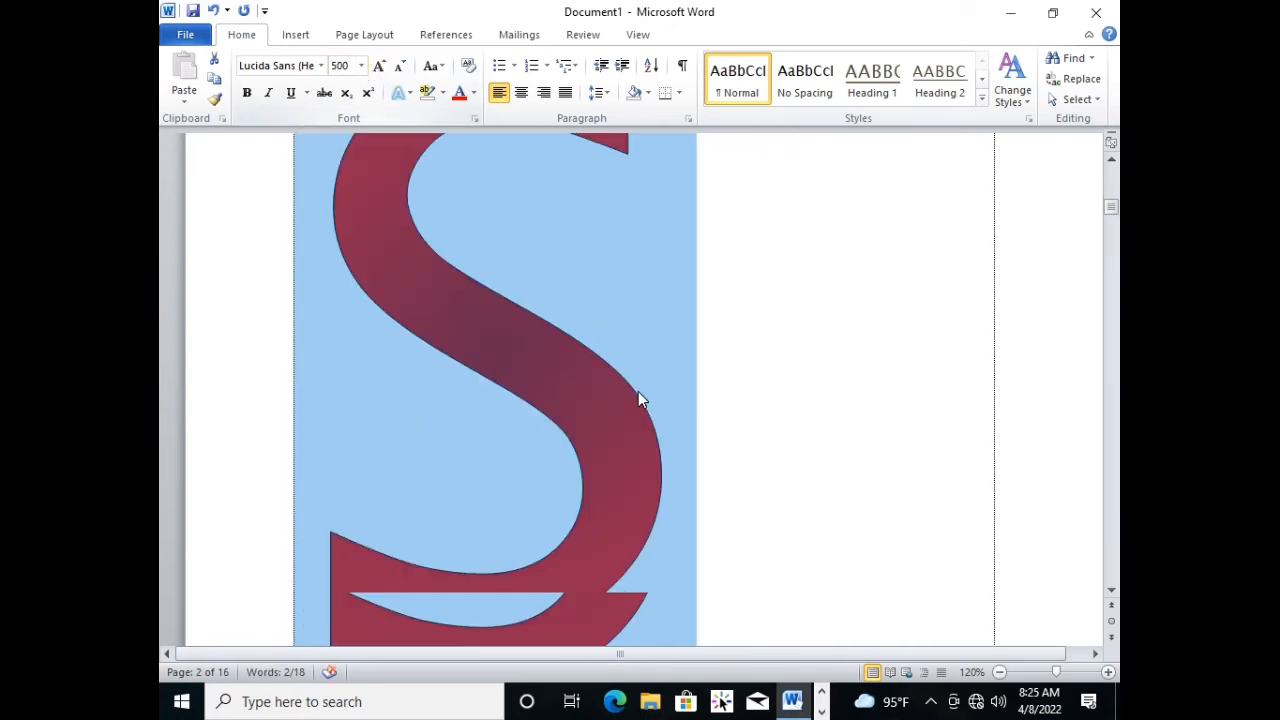
{"action": "scroll", "coordinate": [652, 417], "scroll_direction": "up", "scroll_amount": 3}
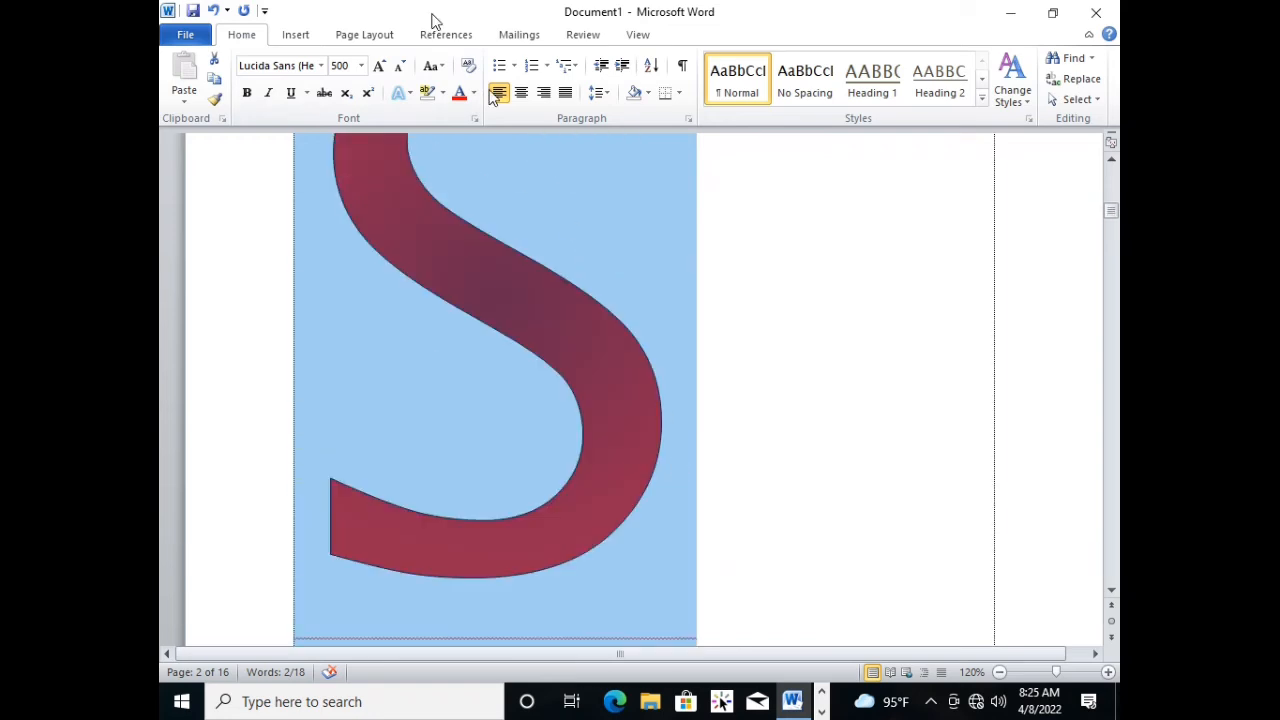
Set the red gradient line's font size to 20, and adjust it to 26 with Grow Font and Shrink Font.
{"action": "left_click", "coordinate": [353, 72]}
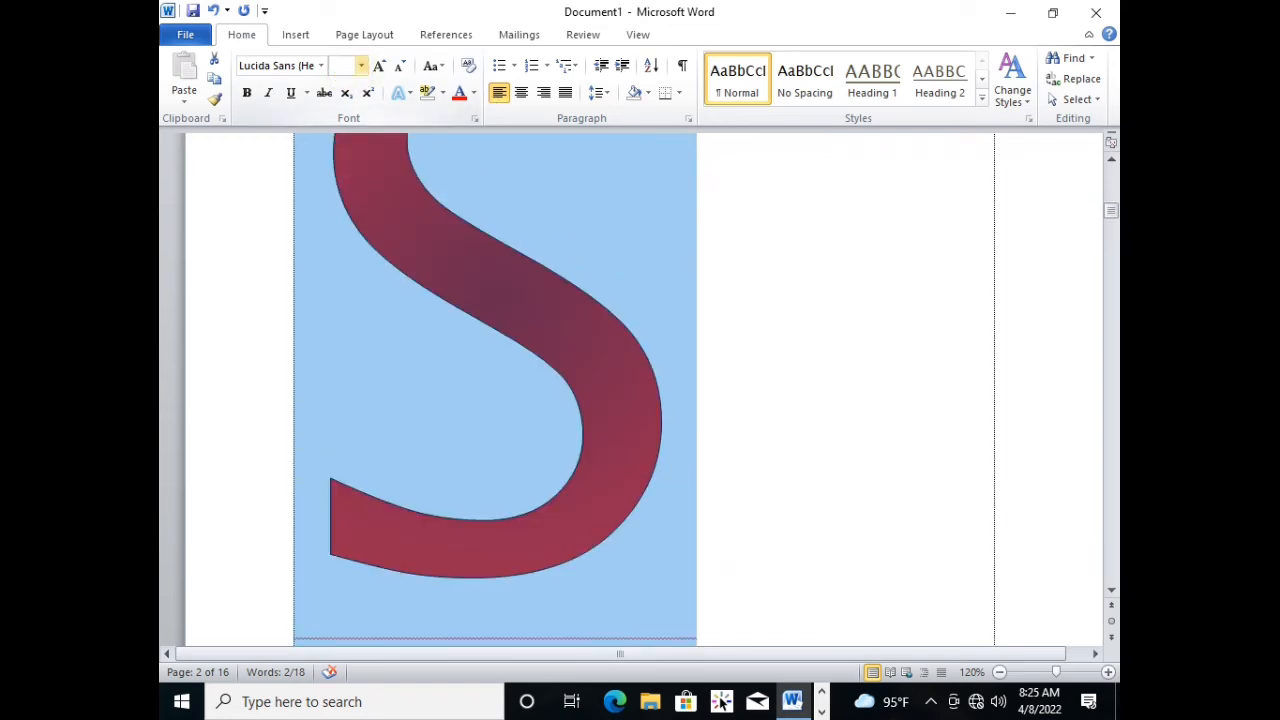
{"action": "key", "text": "Return"}
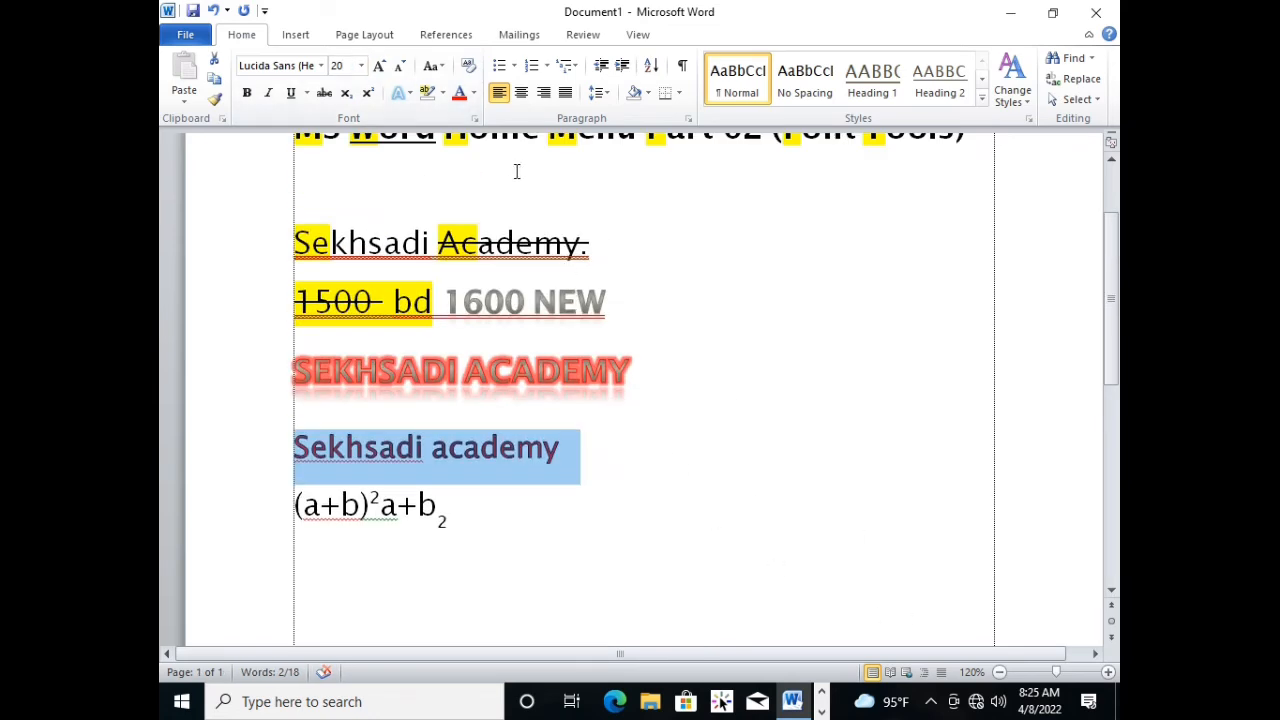
{"action": "left_click", "coordinate": [379, 66]}
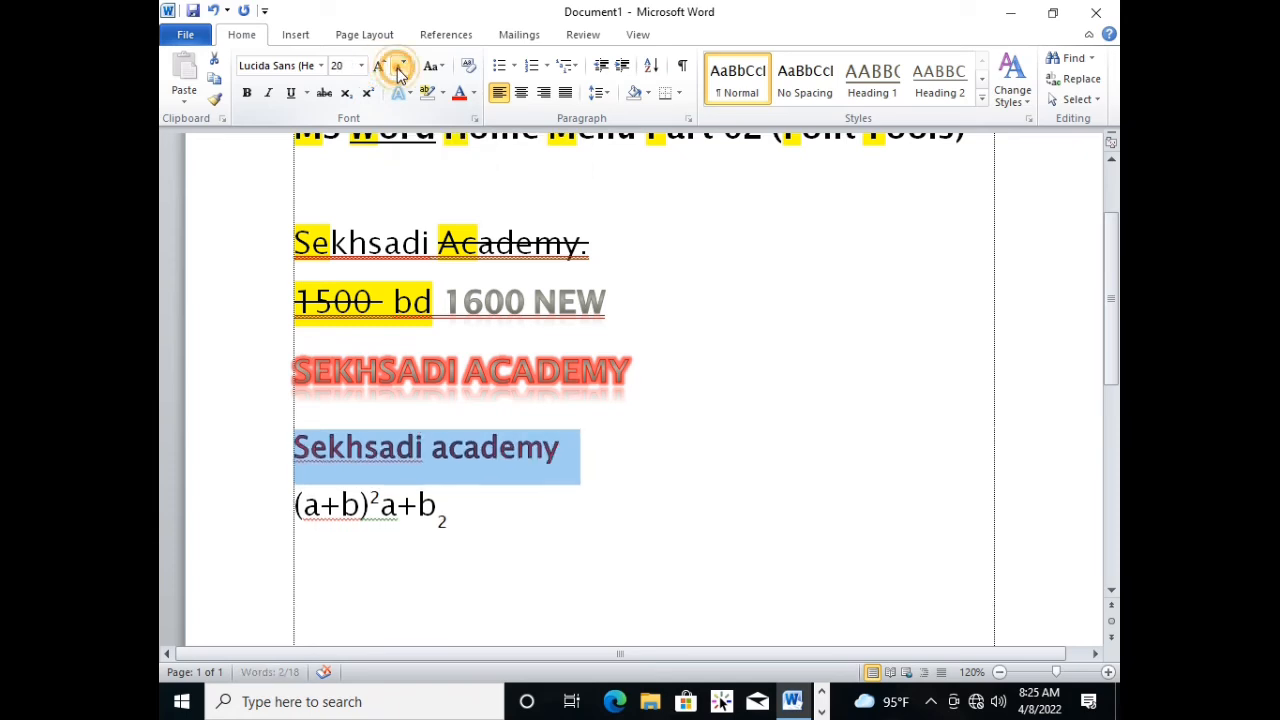
{"action": "left_click", "coordinate": [381, 66]}
{"action": "left_click", "coordinate": [382, 67]}
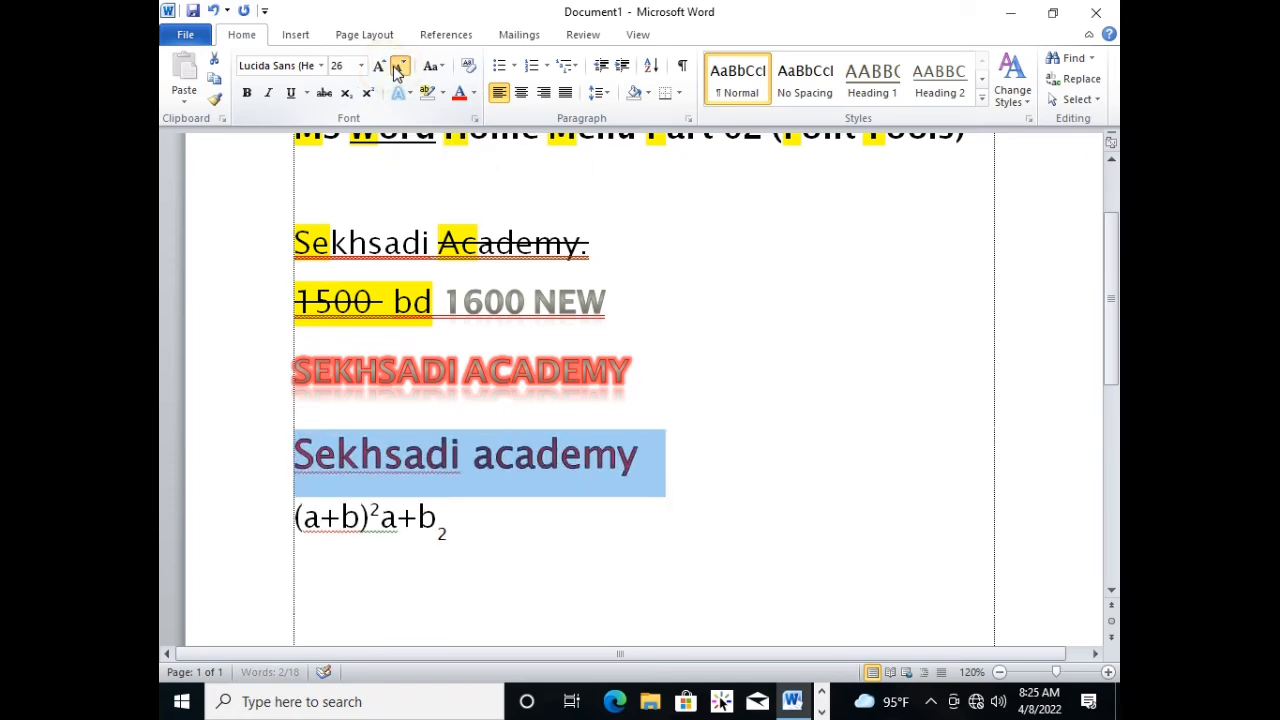
{"action": "left_click", "coordinate": [398, 67]}
{"action": "left_click", "coordinate": [398, 67]}
{"action": "left_click", "coordinate": [384, 67]}
{"action": "left_click", "coordinate": [384, 67]}
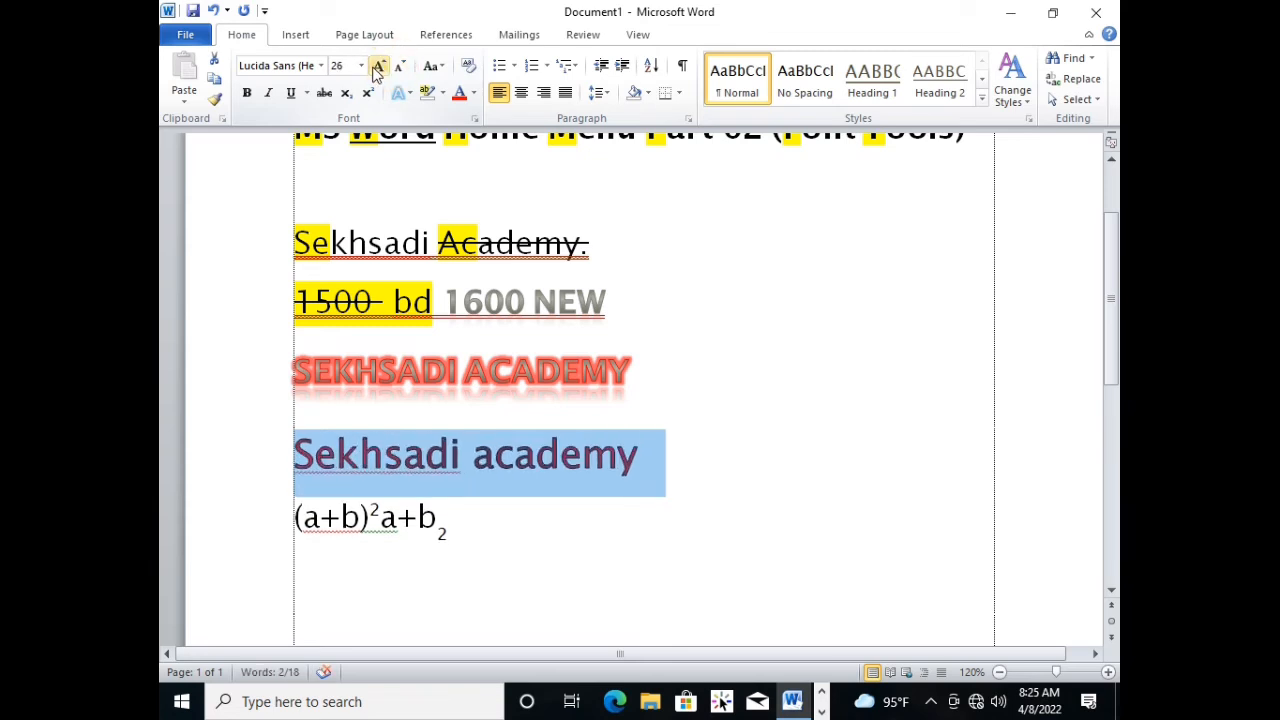
Set the font size of the red gradient "Sekhsadi academy" line to 48.
{"action": "left_click", "coordinate": [361, 66]}
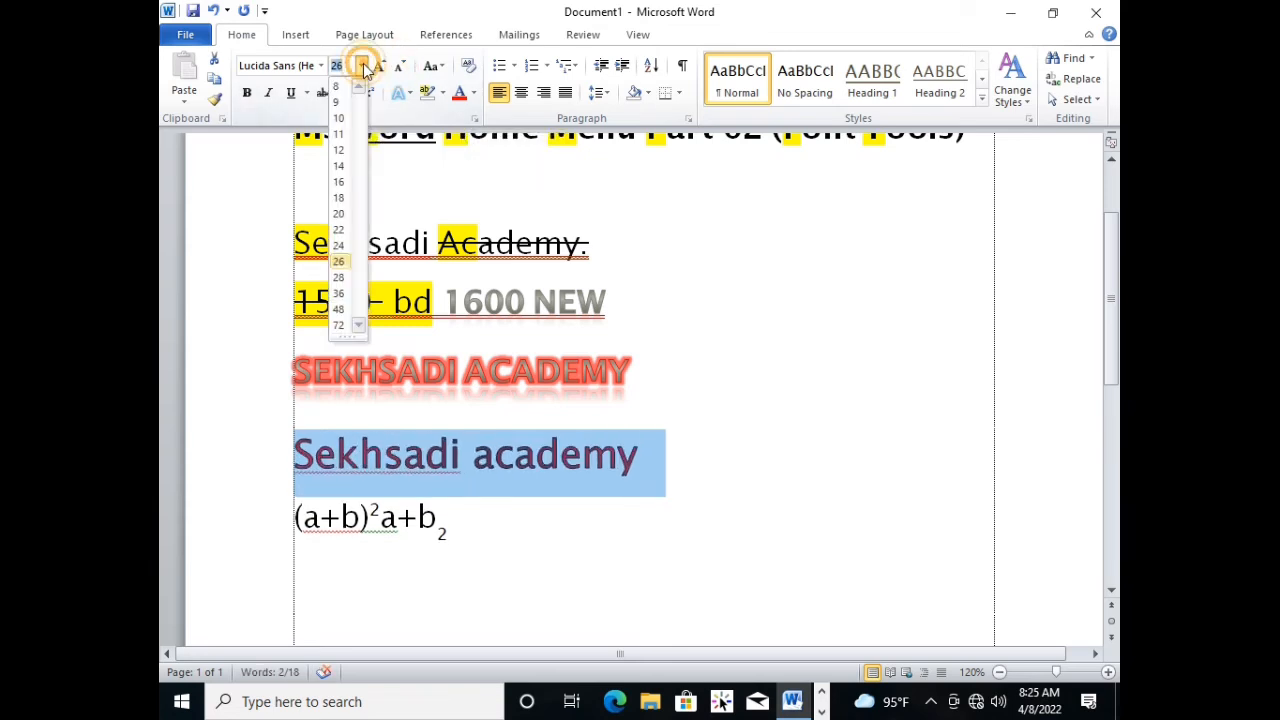
{"action": "left_click", "coordinate": [338, 309]}
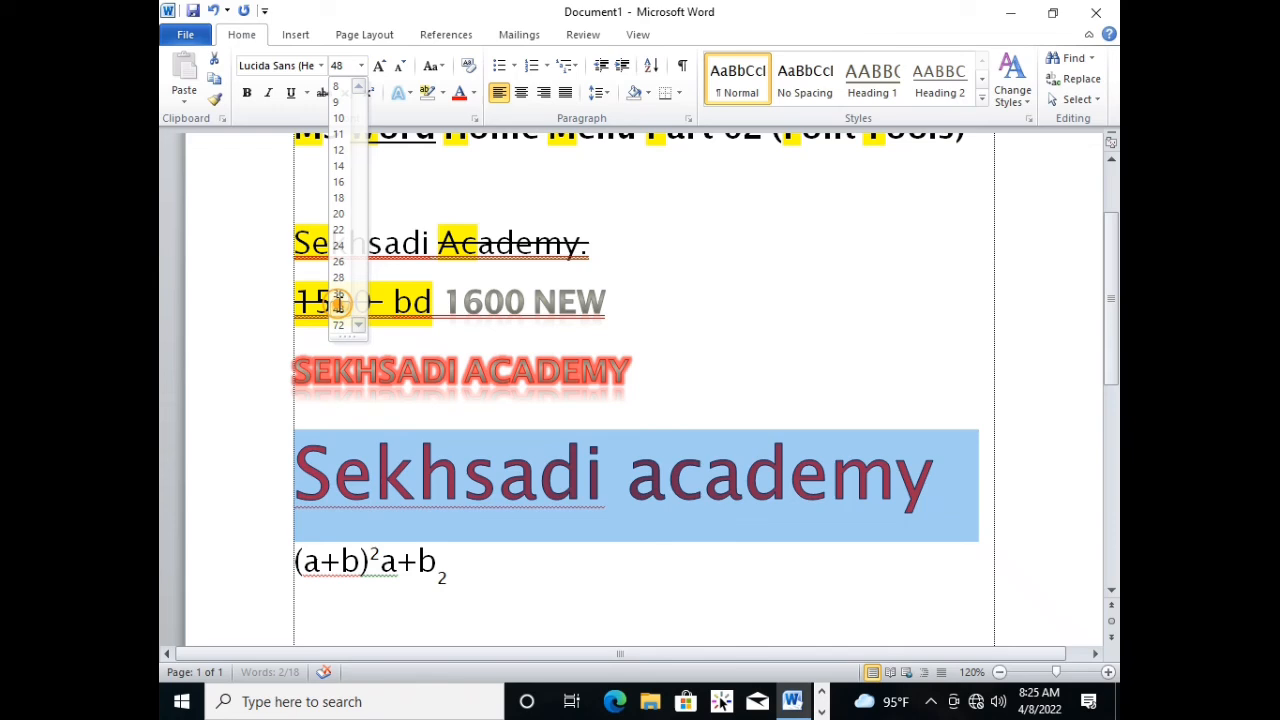
{"action": "left_click", "coordinate": [753, 476]}
{"action": "key", "text": "End"}
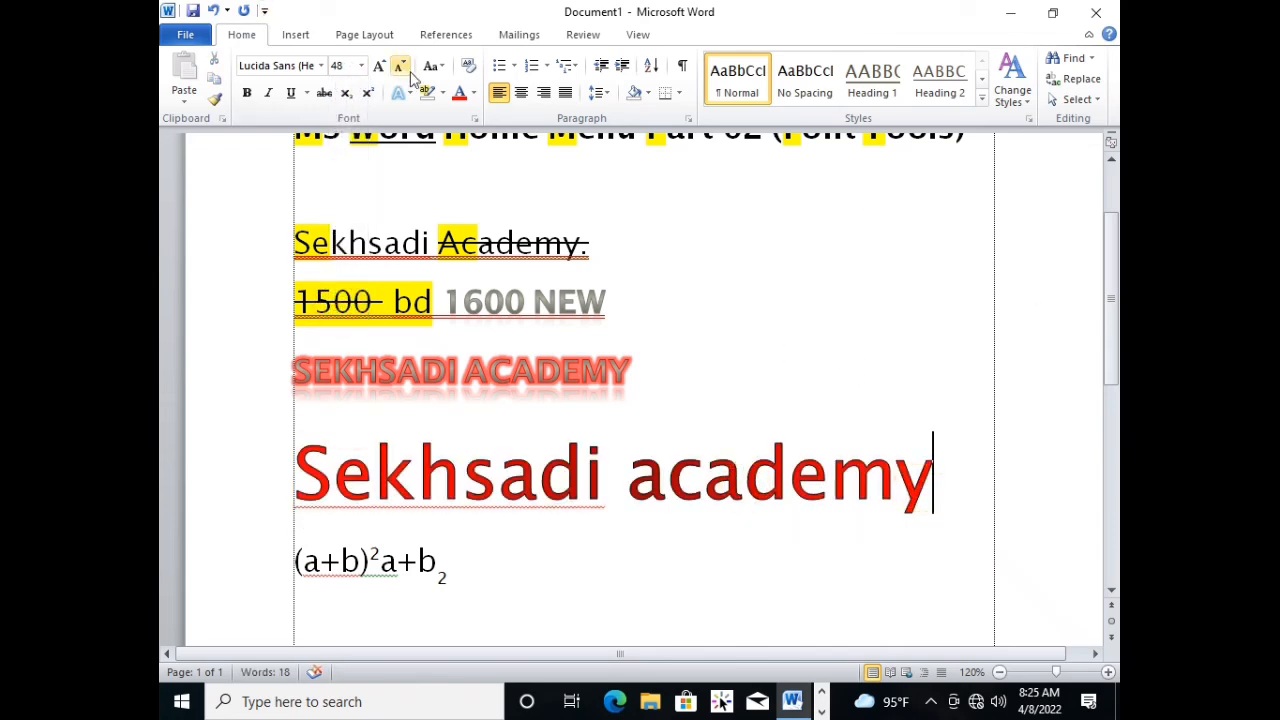
View the Change Case options available for the large "Sekhsadi academy" line.
{"action": "triple_click", "coordinate": [934, 489]}
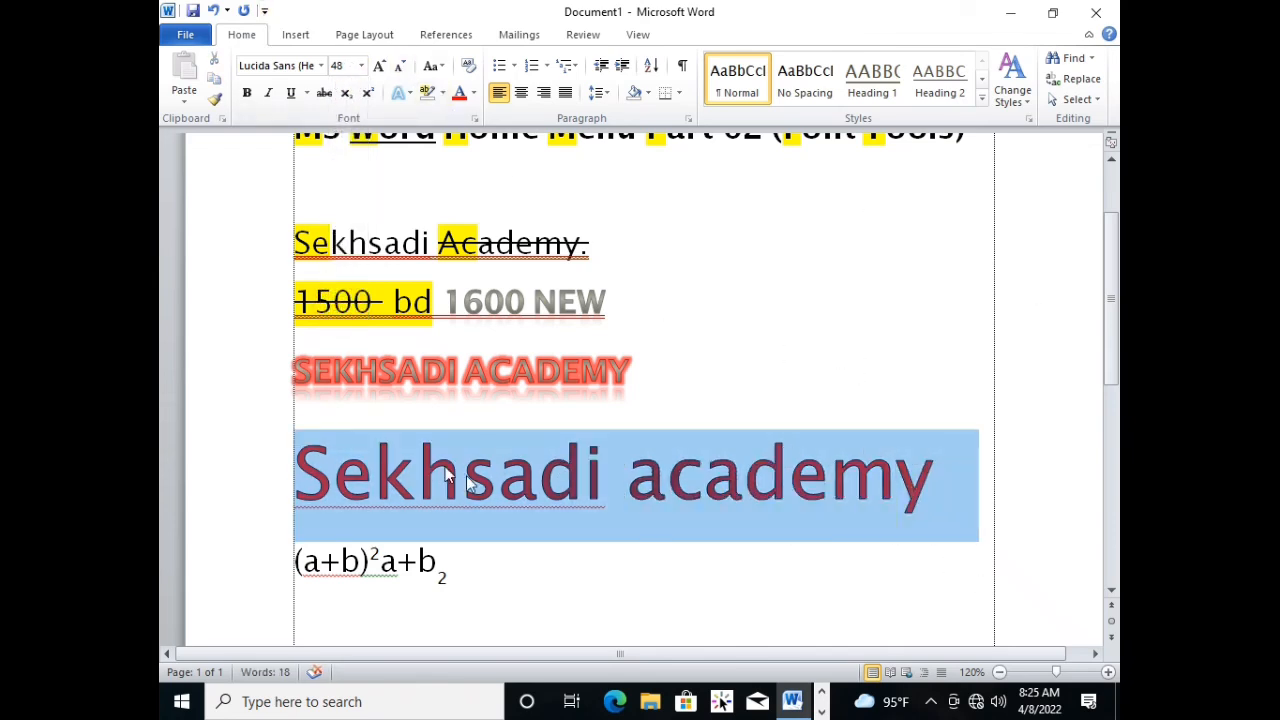
{"action": "left_click", "coordinate": [655, 528]}
{"action": "left_click", "coordinate": [432, 68]}
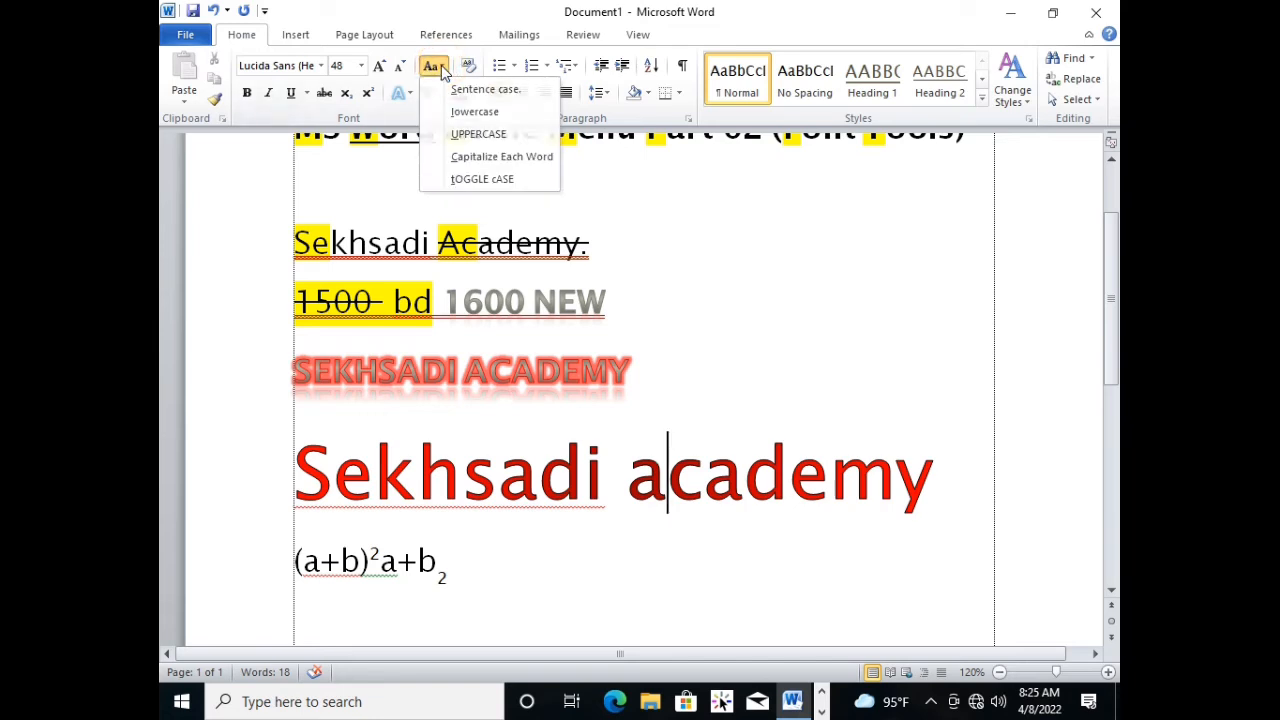
{"action": "left_click", "coordinate": [442, 68]}
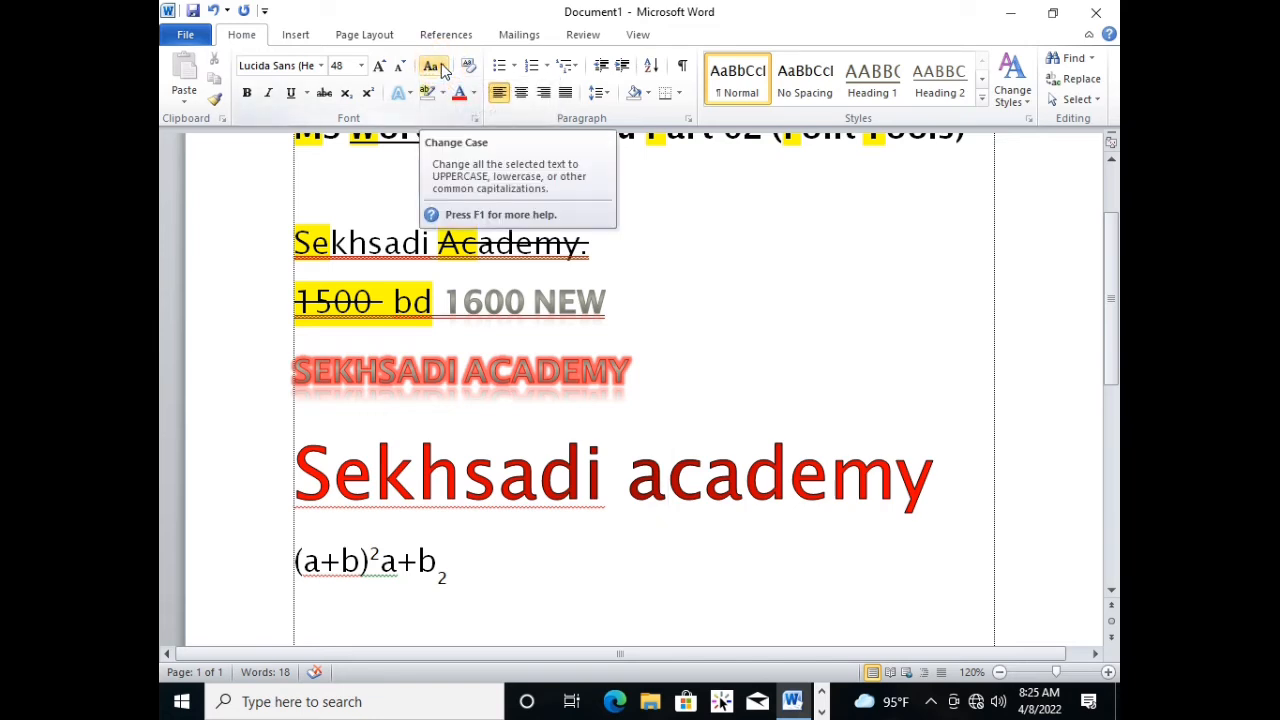
Enter "The quick brown fox jumps over the lazy dog." below the (a+b) formula line, leaving one blank line between.
{"action": "scroll", "coordinate": [657, 532], "scroll_direction": "down", "scroll_amount": 3}
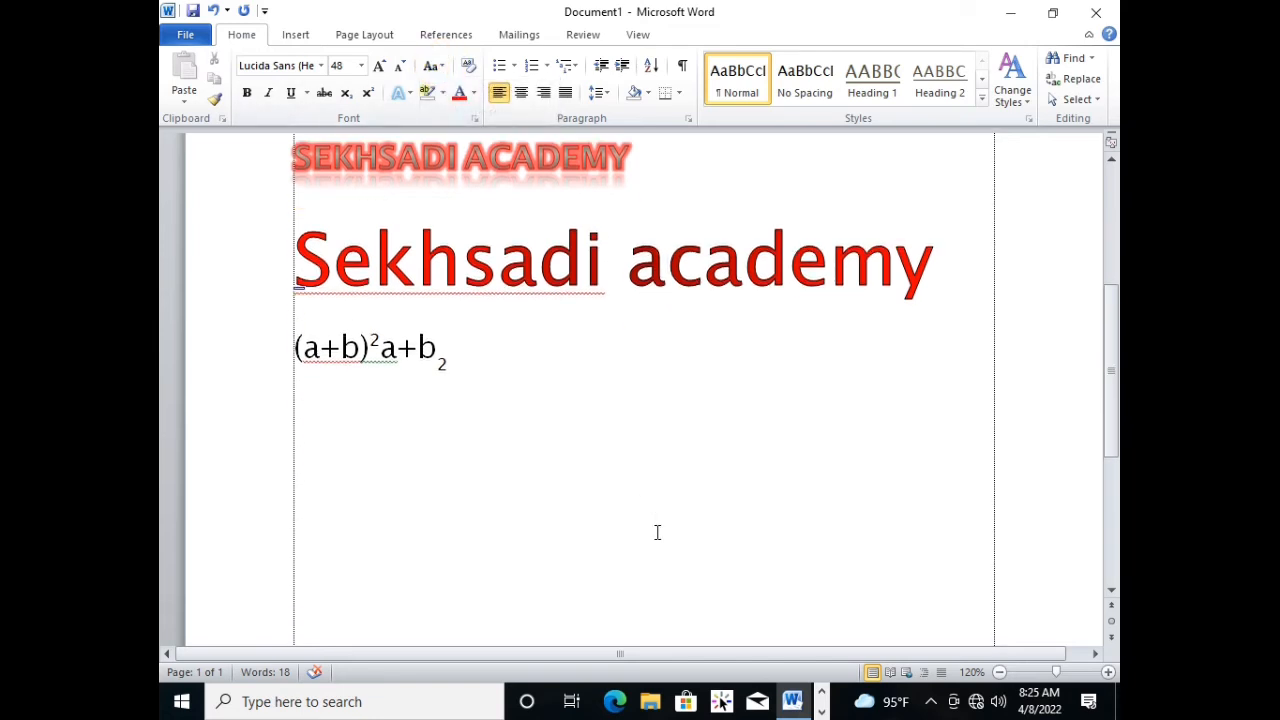
{"action": "left_click", "coordinate": [374, 444]}
{"action": "type", "text": "The quick brown fo"}
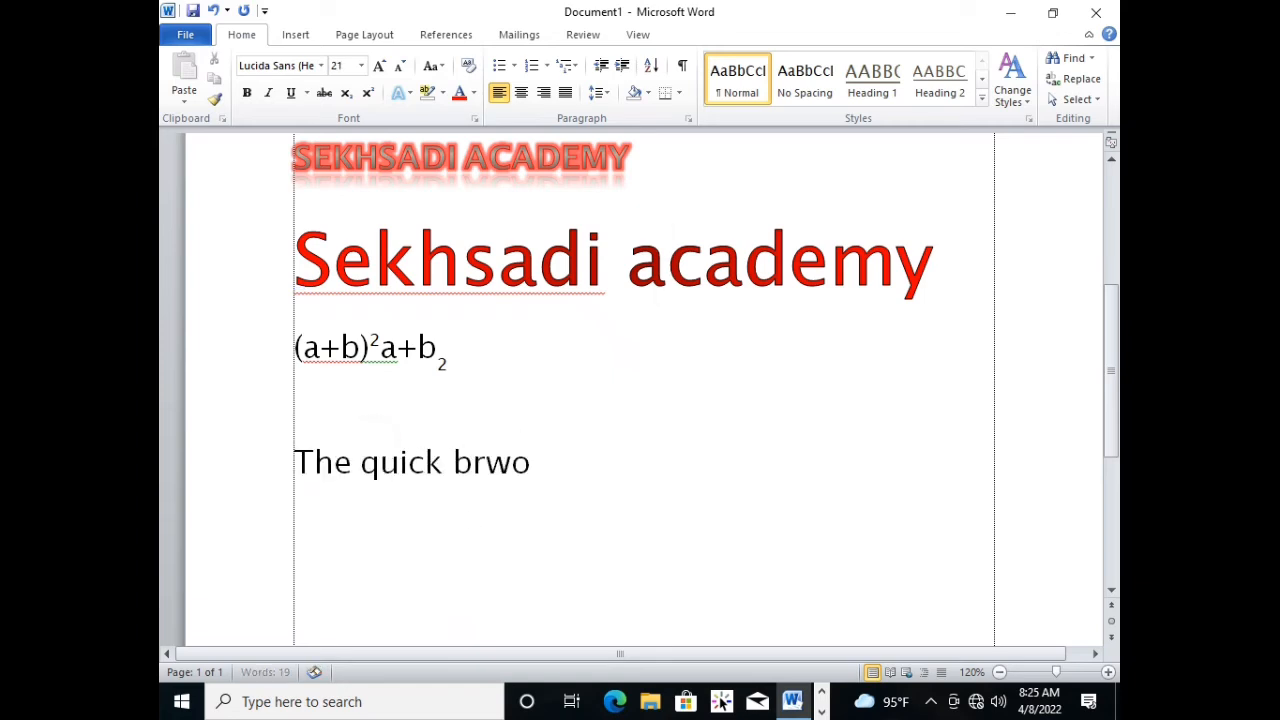
{"action": "key", "text": "BackSpace"}
{"action": "key", "text": "BackSpace"}
{"action": "type", "text": "own fox jumps"}
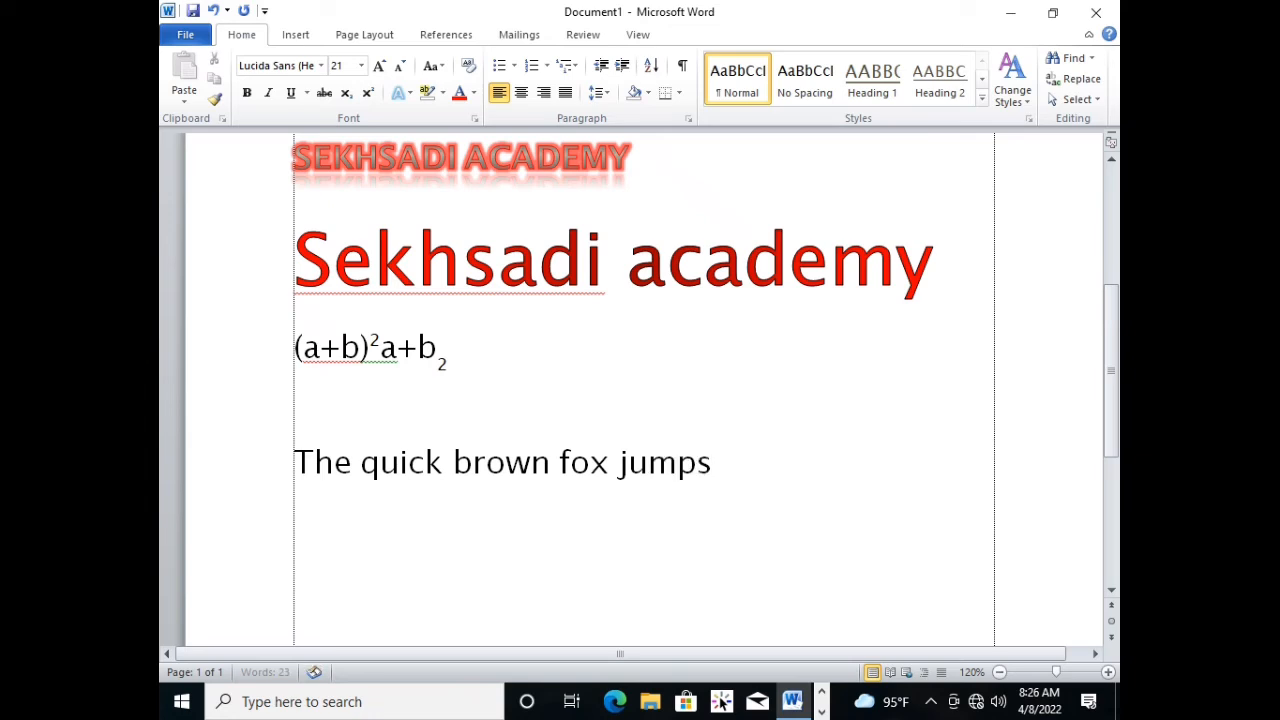
{"action": "type", "text": "  over thelazy dog."}
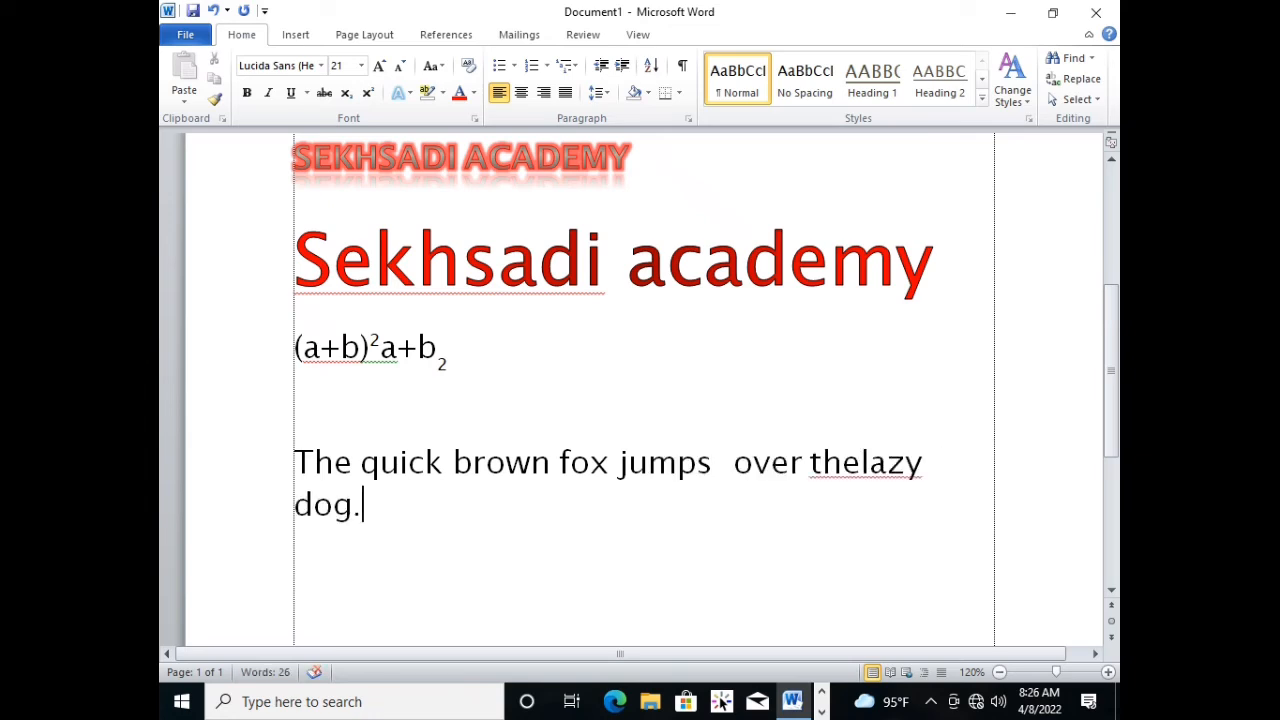
{"action": "left_click", "coordinate": [852, 463]}
Reduce the font size of the "quick brown fox" sentence to 20.
{"action": "triple_click", "coordinate": [540, 529]}
{"action": "key", "text": "ctrl+c"}
{"action": "key", "text": "ctrl+shift+comma"}
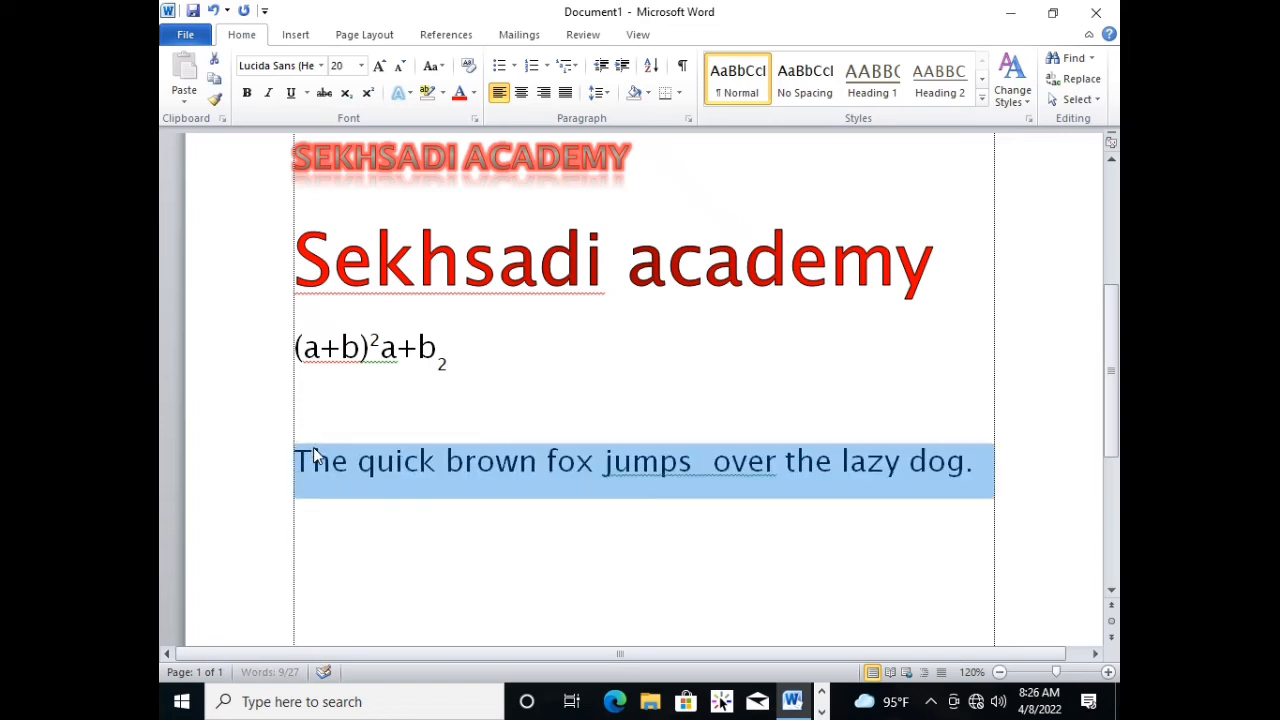
{"action": "left_click", "coordinate": [378, 552]}
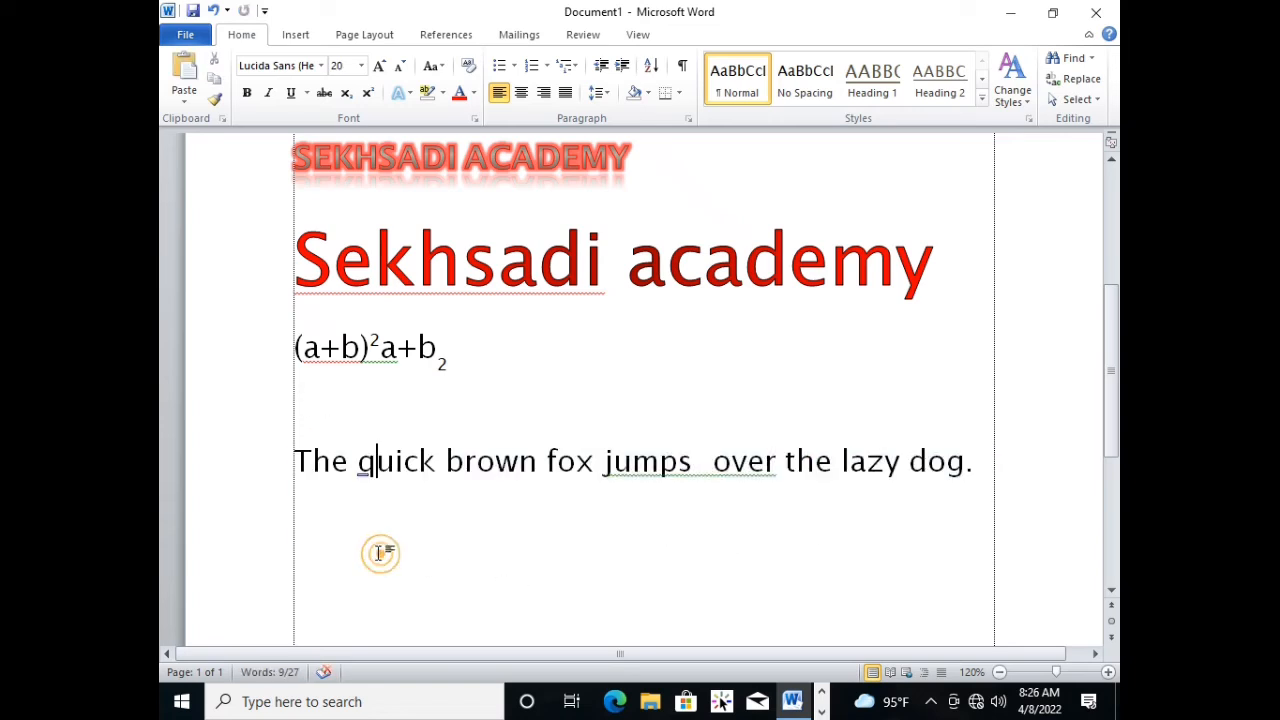
Paste three more copies of the "quick brown fox" sentence beneath it, on consecutive lines without a blank line between them.
{"action": "left_click", "coordinate": [982, 471]}
{"action": "key", "text": "Return"}
{"action": "key", "text": "ctrl+v"}
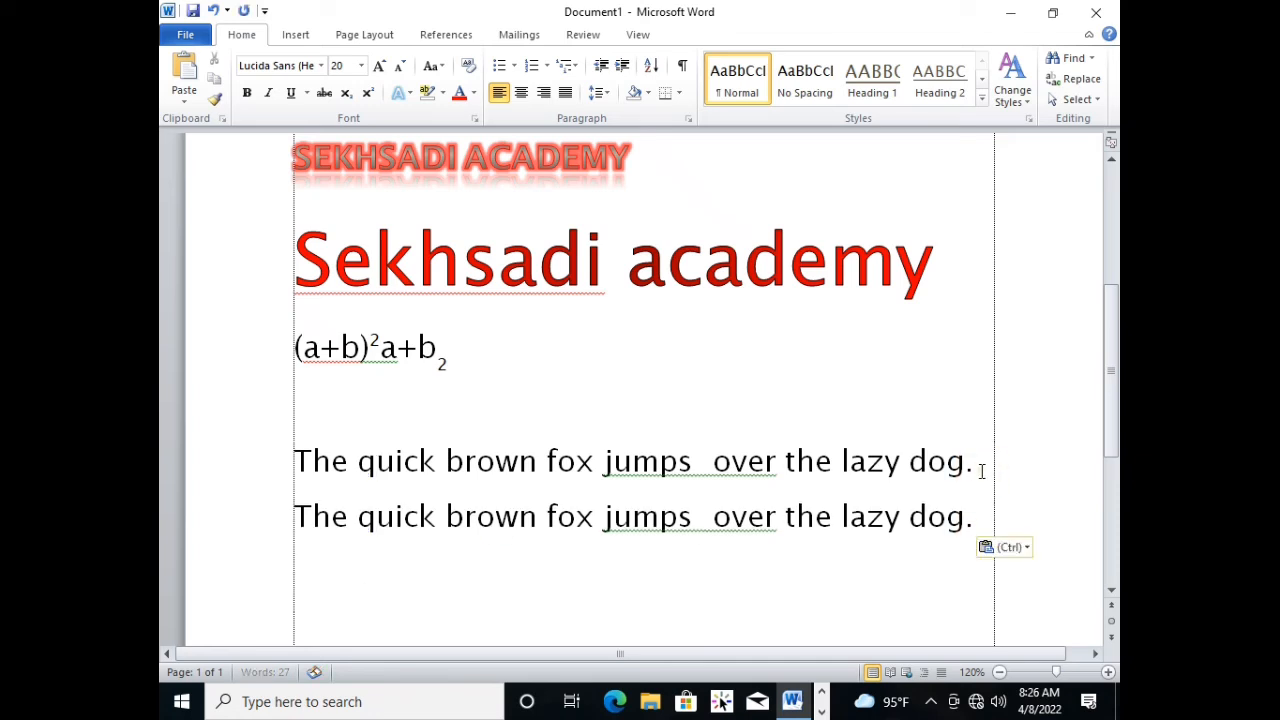
{"action": "key", "text": "Return"}
{"action": "key", "text": "ctrl+v"}
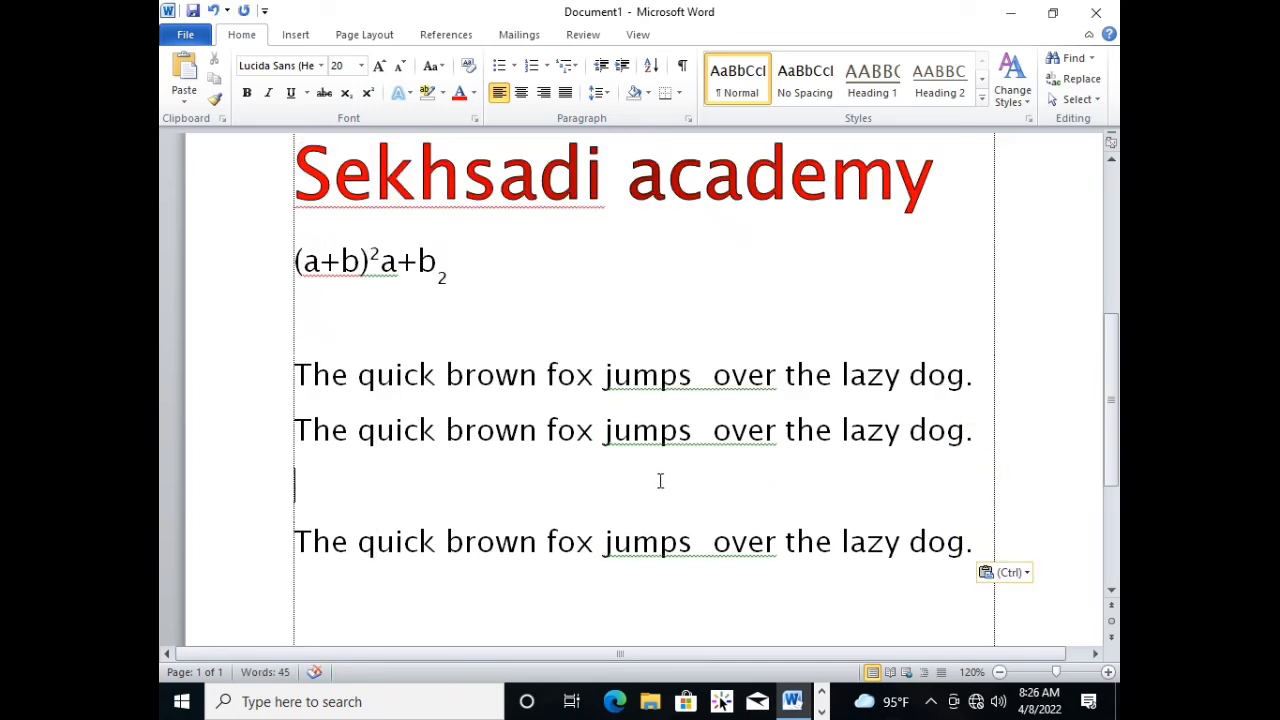
{"action": "key", "text": "ctrl+v"}
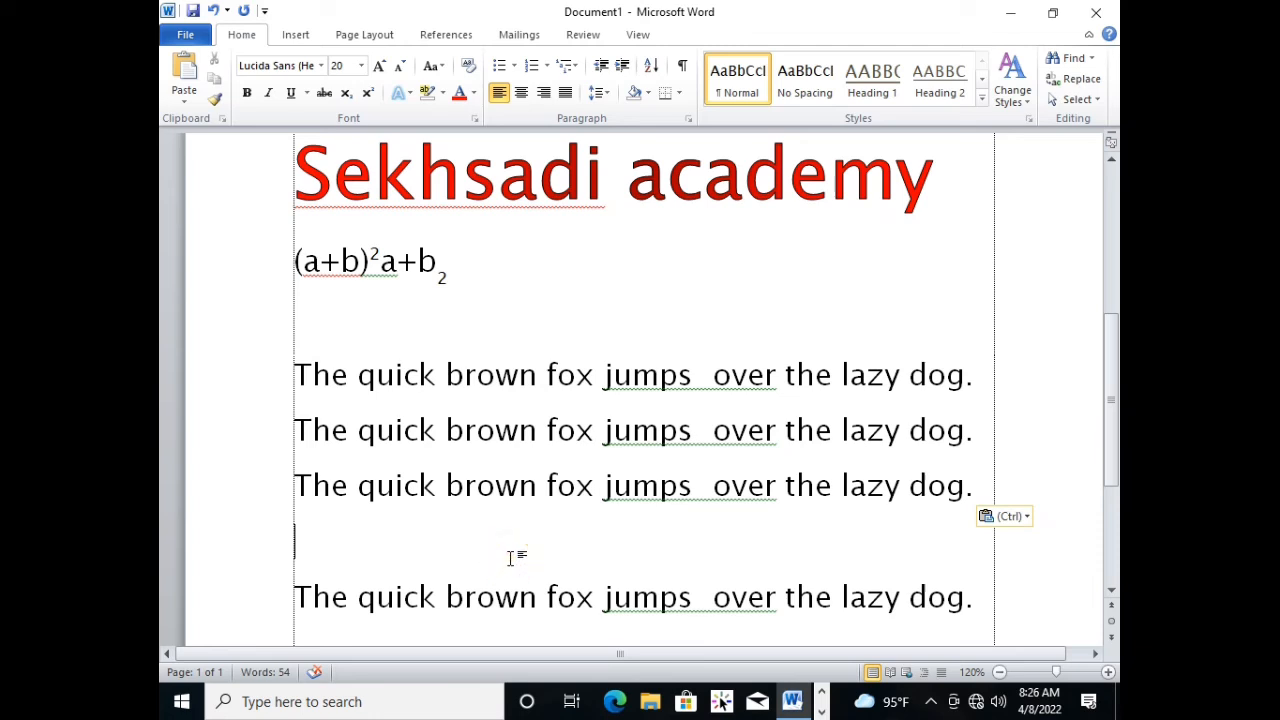
{"action": "key", "text": "BackSpace"}
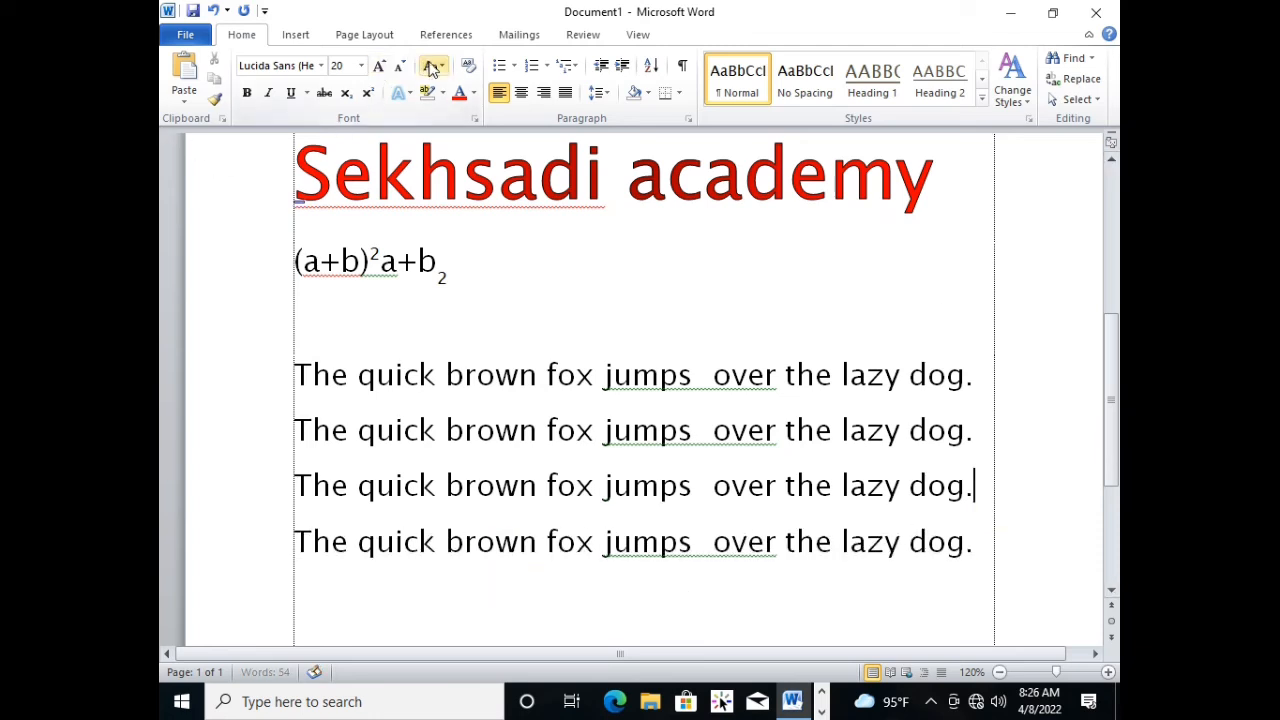
Apply Sentence case to the first "quick brown fox" sentence and check its initial capital letter.
{"action": "left_click", "coordinate": [420, 370]}
{"action": "left_click", "coordinate": [273, 382]}
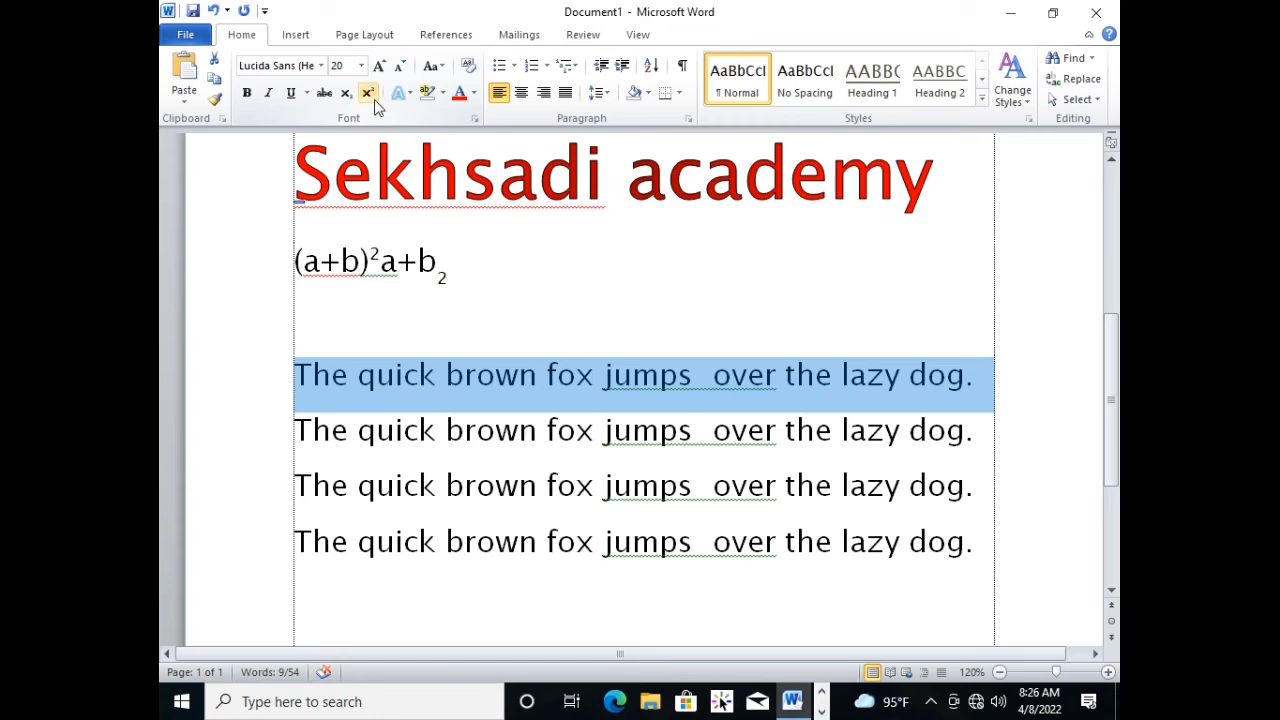
{"action": "left_click", "coordinate": [434, 66]}
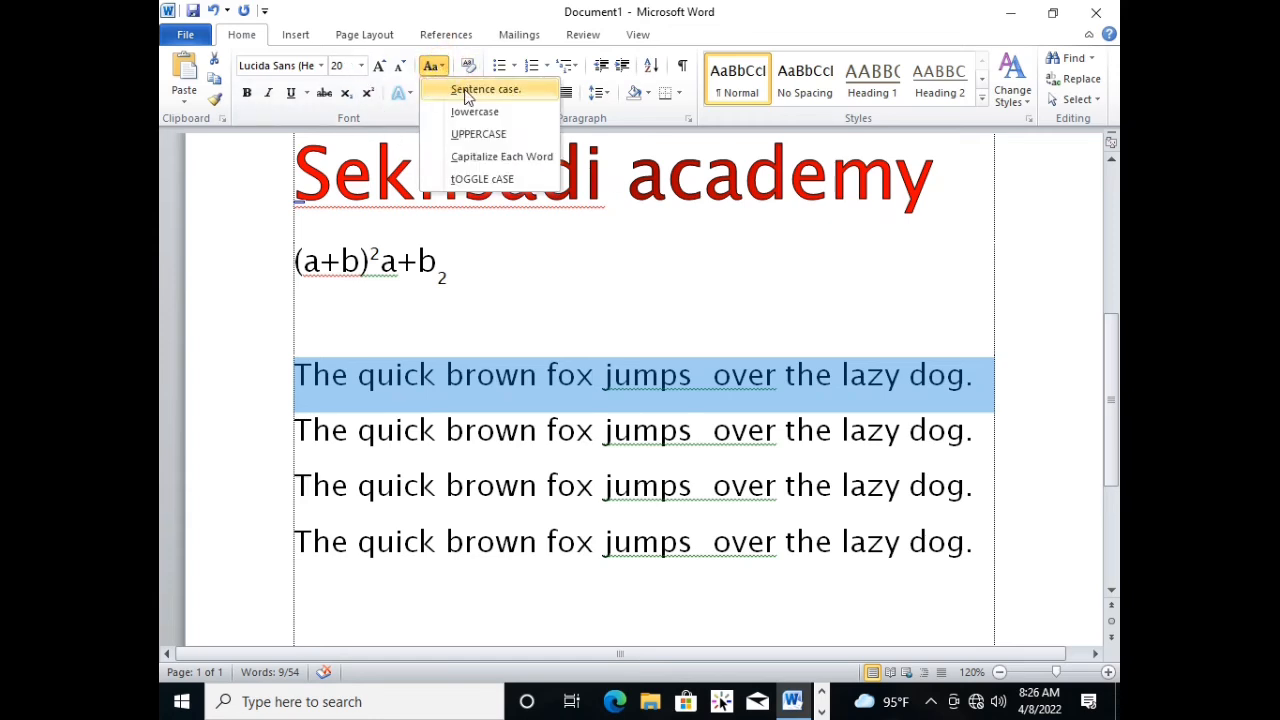
{"action": "left_click", "coordinate": [466, 92]}
{"action": "left_click", "coordinate": [310, 386]}
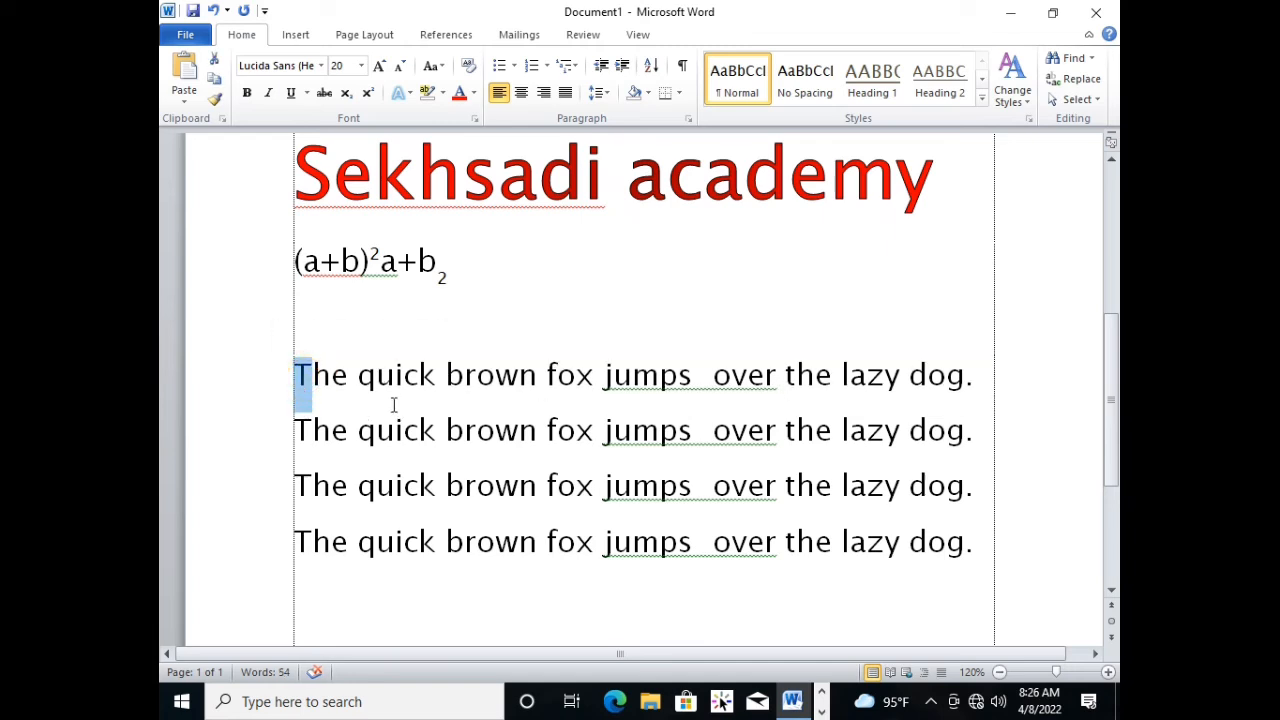
{"action": "left_click", "coordinate": [281, 372]}
{"action": "left_click", "coordinate": [624, 390]}
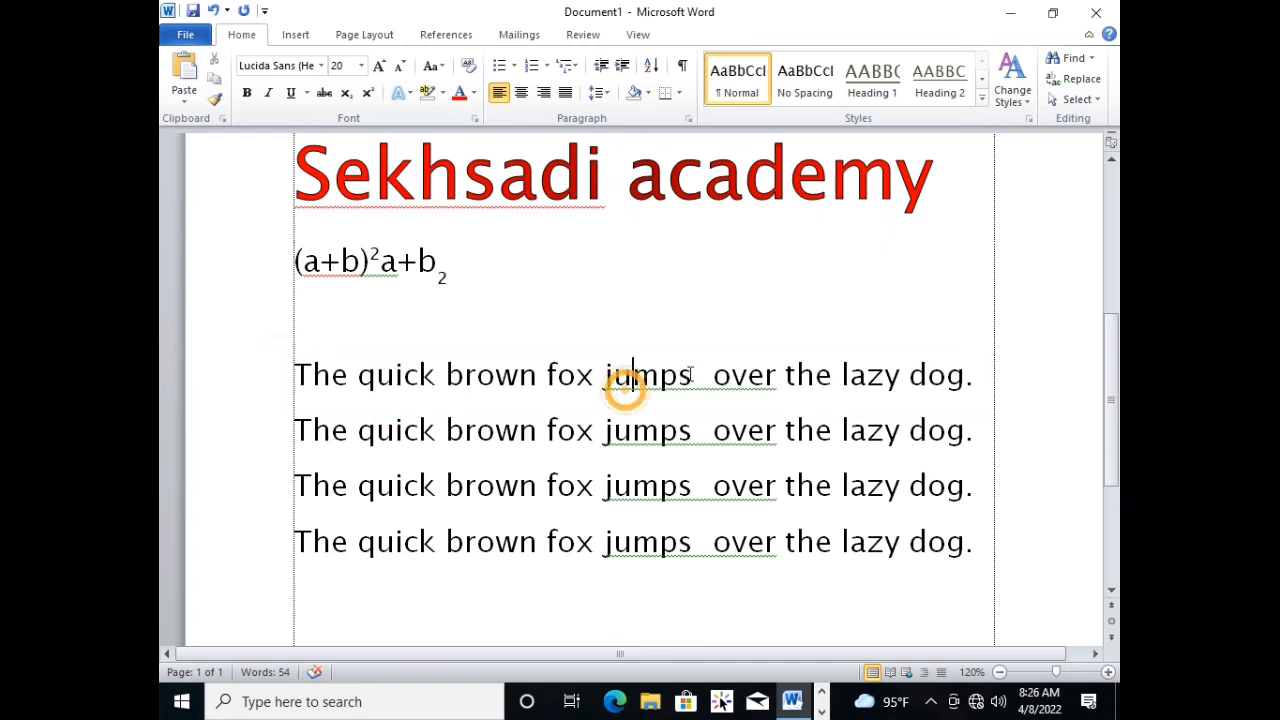
{"action": "left_click_drag", "start_coordinate": [310, 377], "coordinate": [295, 377]}
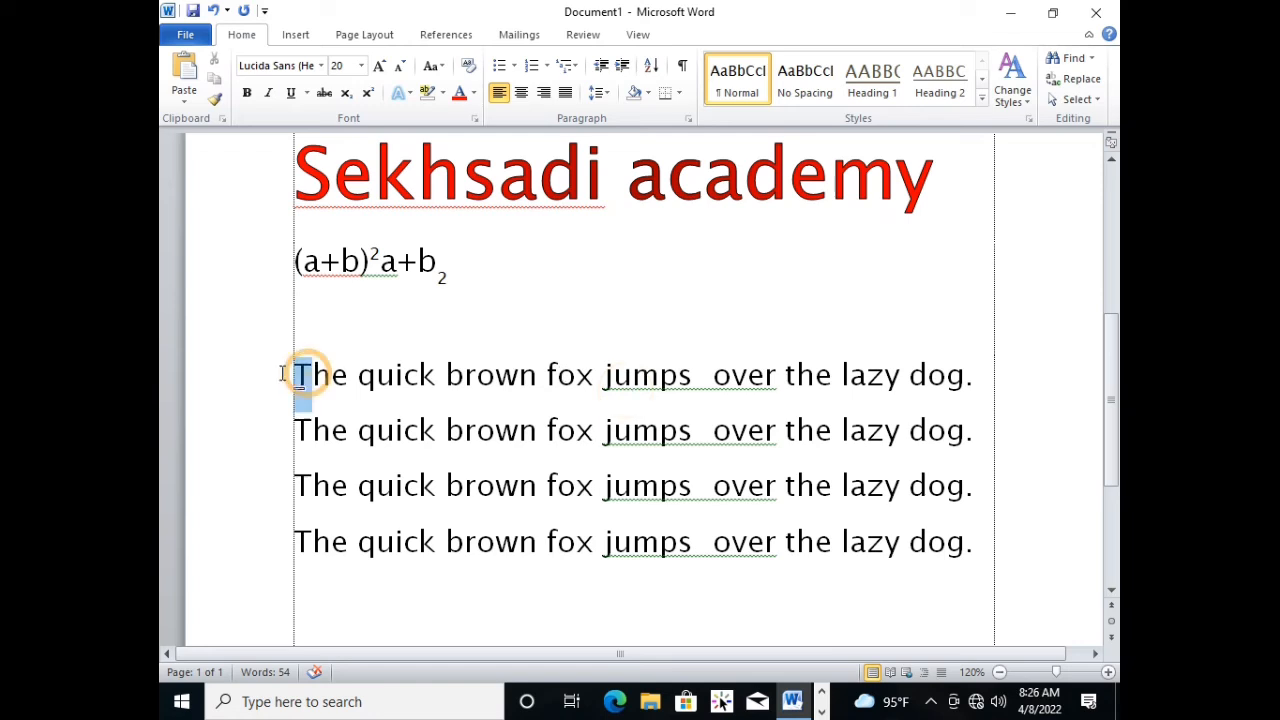
{"action": "left_click", "coordinate": [423, 406]}
Convert the second "quick brown fox" sentence to lowercase.
{"action": "left_click", "coordinate": [272, 438]}
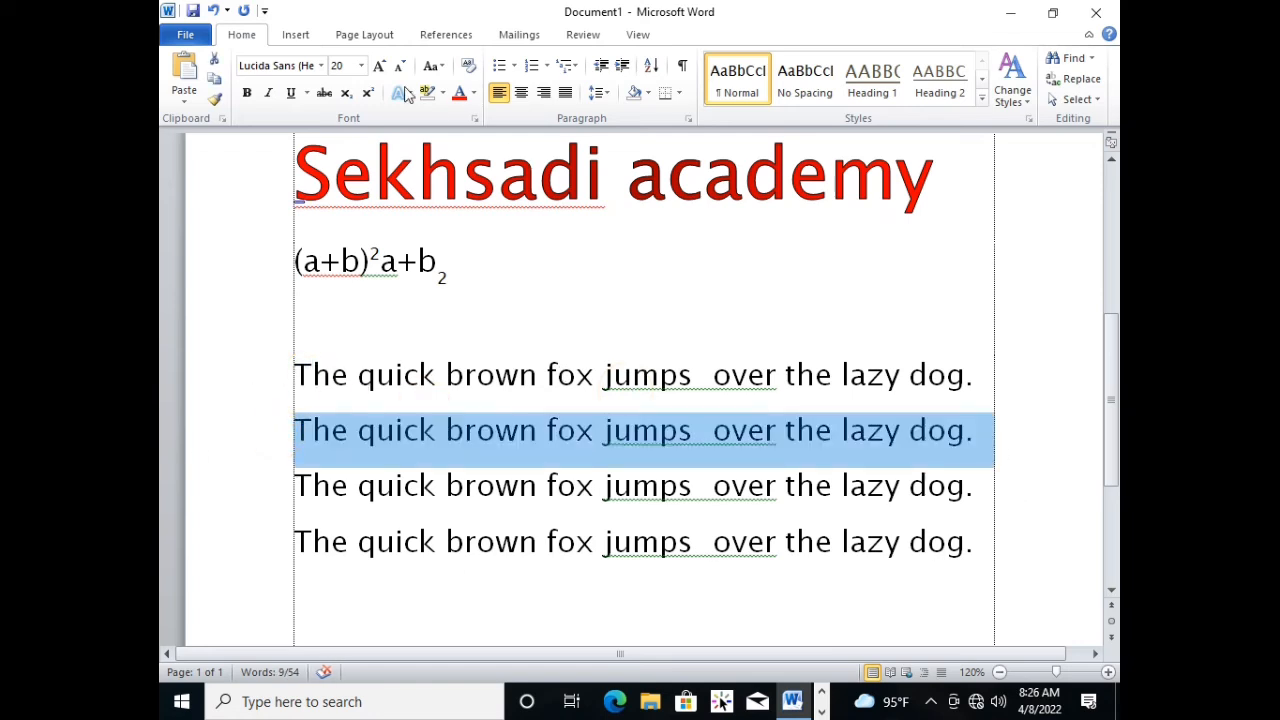
{"action": "left_click", "coordinate": [438, 70]}
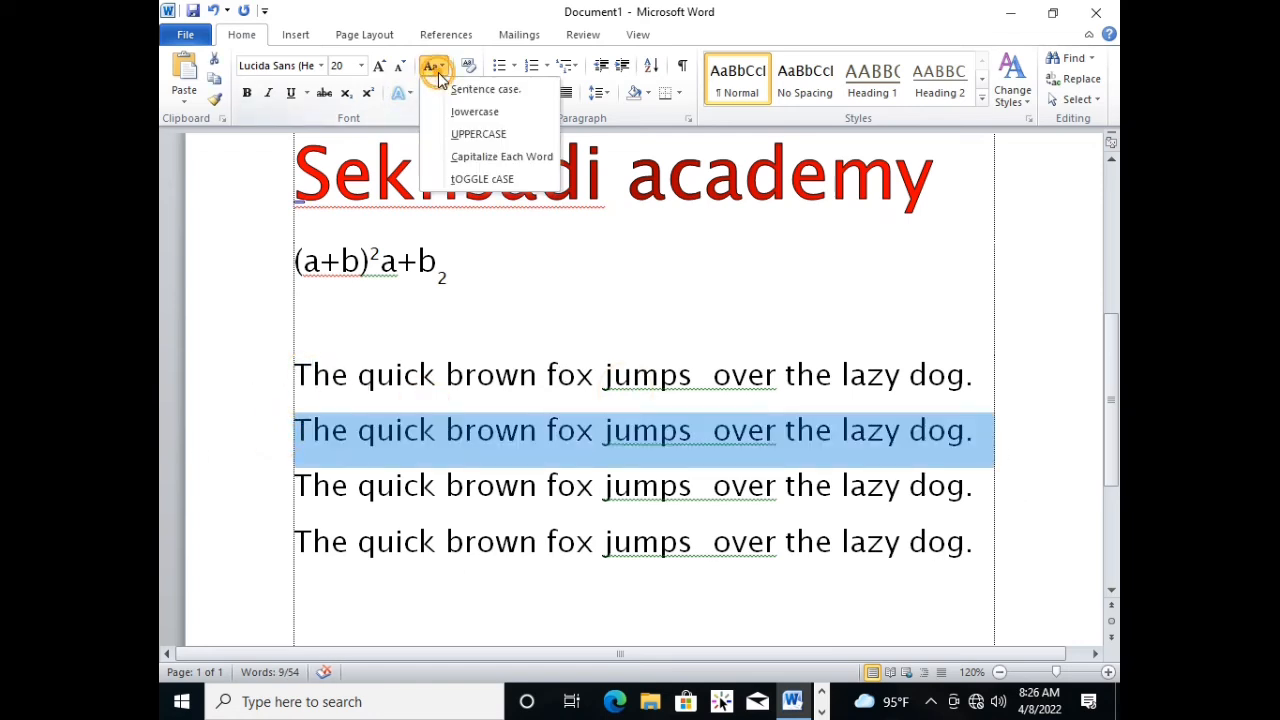
{"action": "left_click", "coordinate": [474, 112]}
{"action": "left_click", "coordinate": [364, 435]}
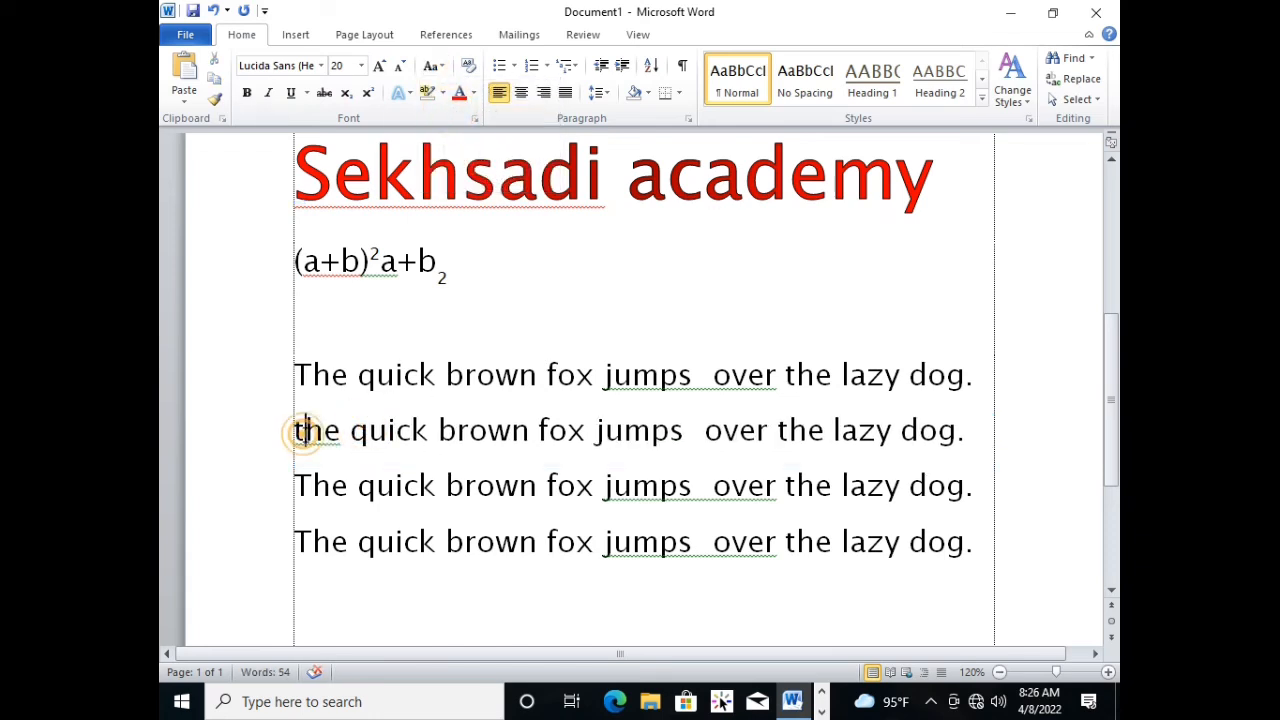
Convert the third "quick brown fox" sentence to UPPERCASE.
{"action": "left_click", "coordinate": [284, 489]}
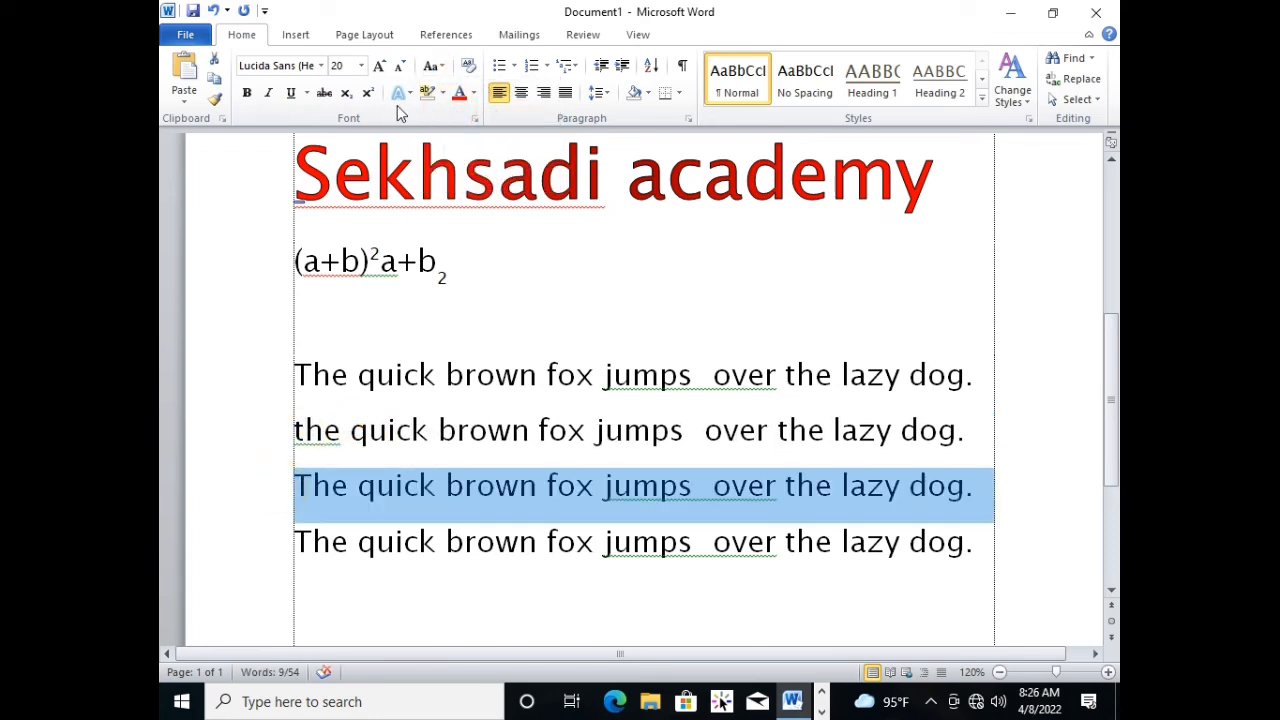
{"action": "left_click", "coordinate": [432, 66]}
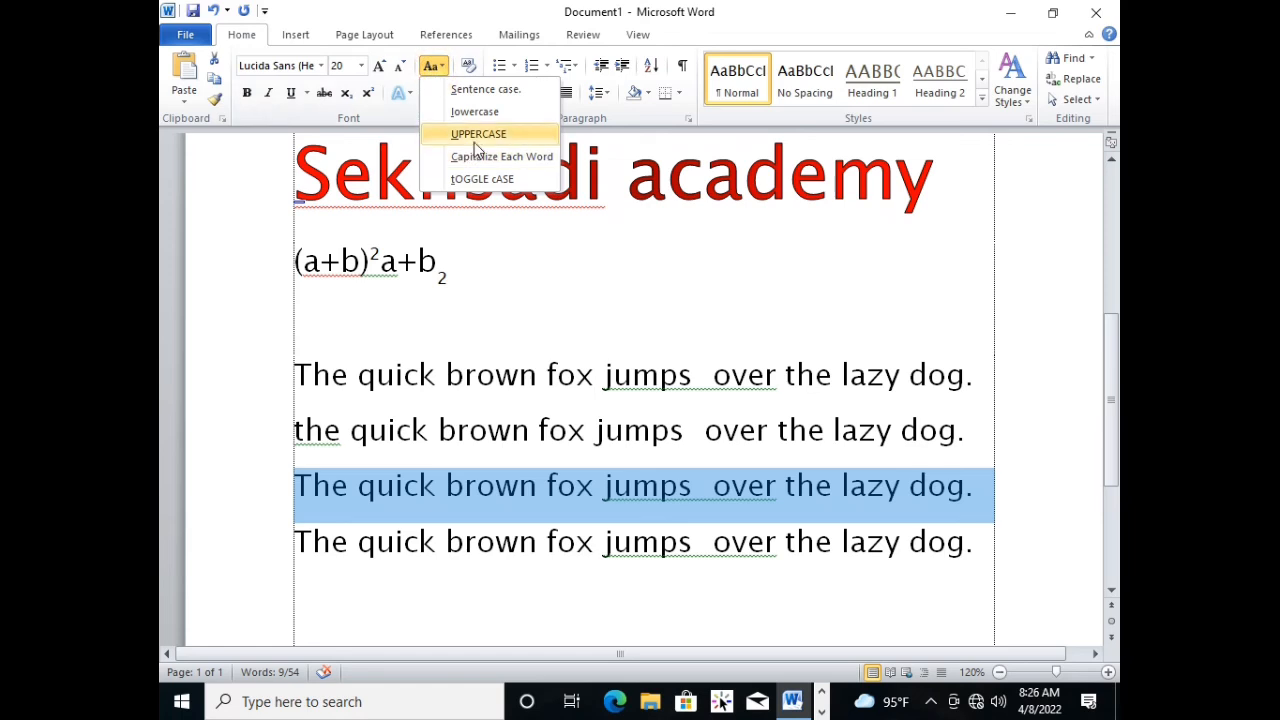
{"action": "left_click", "coordinate": [476, 135]}
Apply Capitalize Each Word to the fourth "quick brown fox" sentence and check the initial letter of its words.
{"action": "scroll", "coordinate": [592, 484], "scroll_direction": "down", "scroll_amount": 1}
{"action": "left_click", "coordinate": [259, 485]}
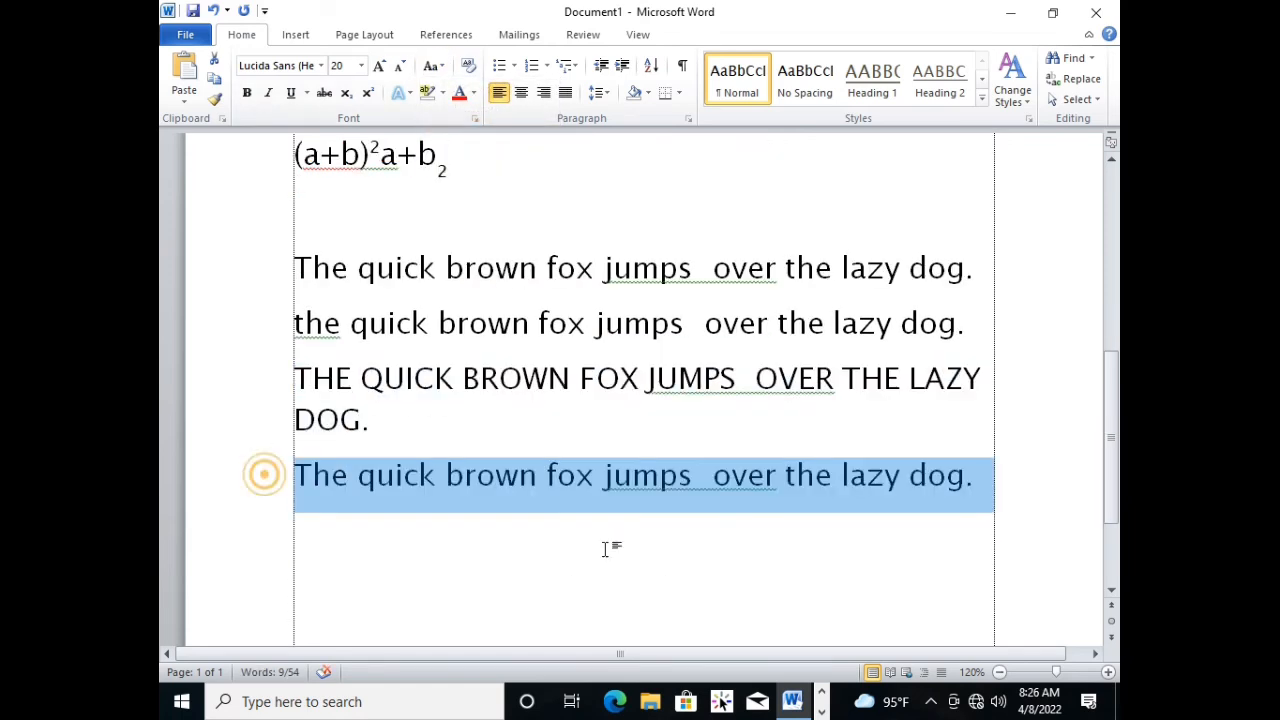
{"action": "left_click", "coordinate": [432, 66]}
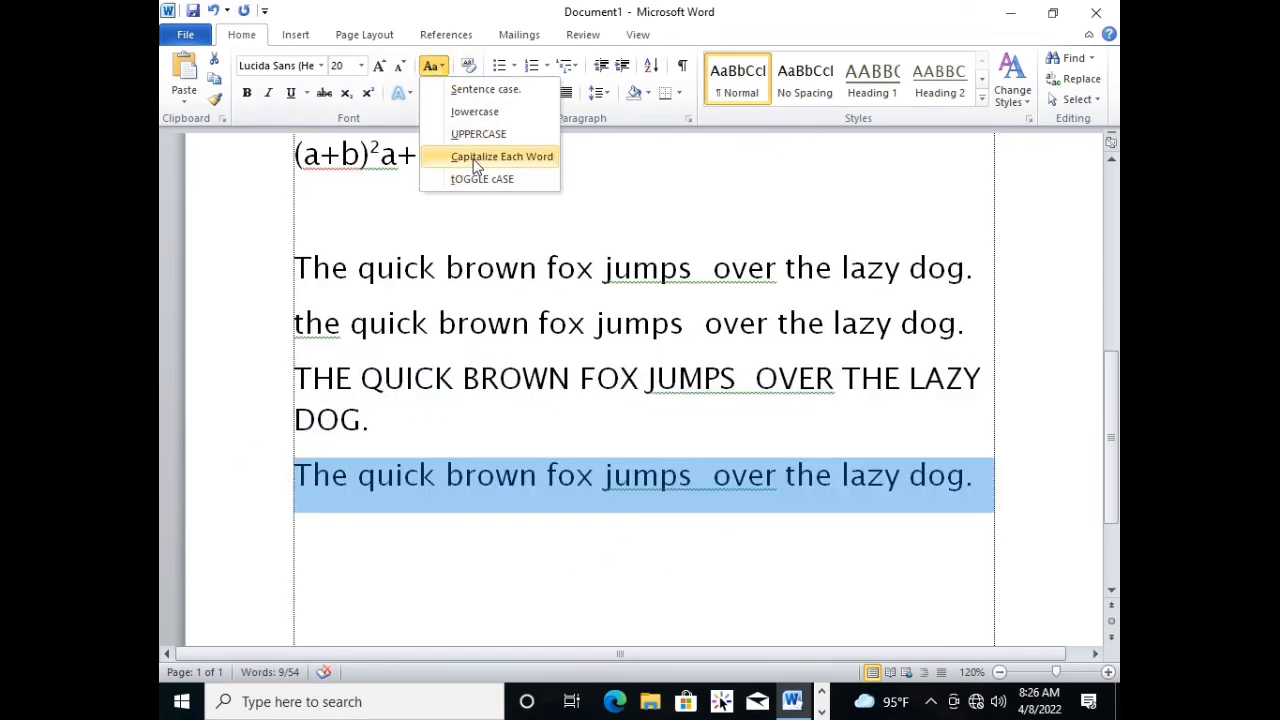
{"action": "left_click", "coordinate": [476, 157]}
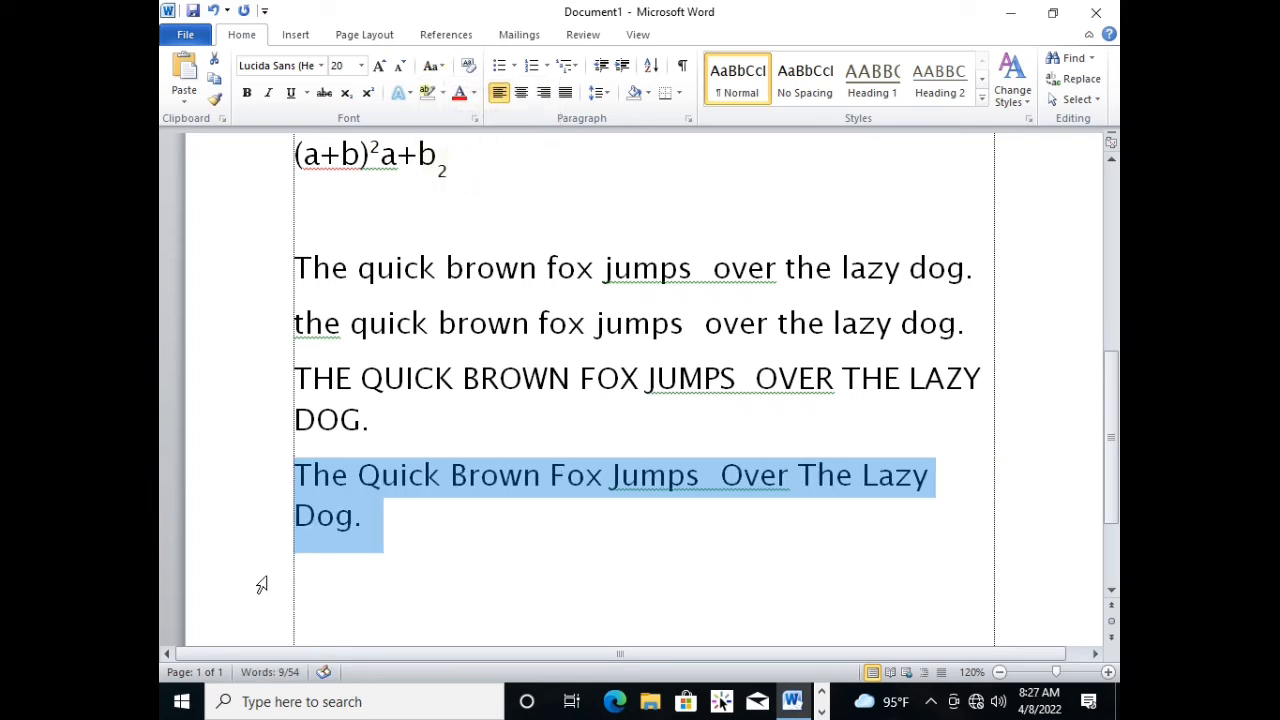
{"action": "left_click", "coordinate": [333, 460]}
{"action": "left_click", "coordinate": [314, 480]}
{"action": "left_click", "coordinate": [381, 483]}
{"action": "left_click", "coordinate": [443, 484]}
{"action": "left_click", "coordinate": [567, 486]}
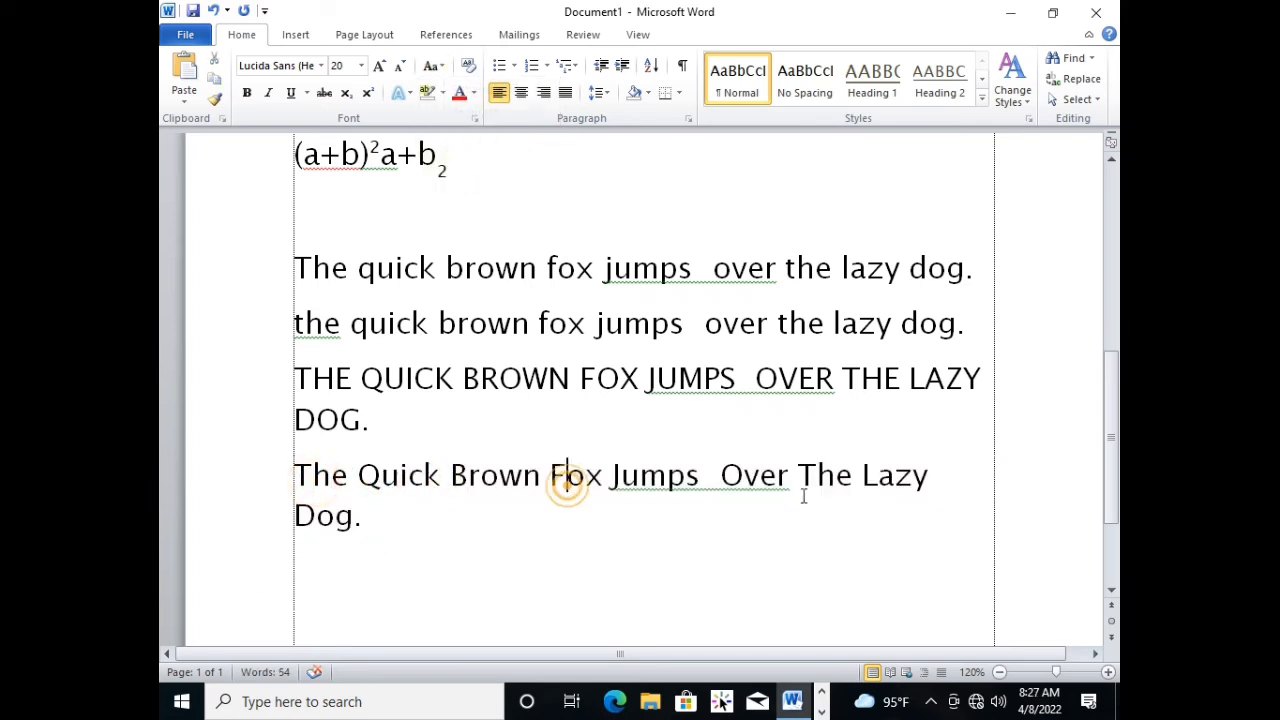
{"action": "left_click", "coordinate": [841, 505]}
{"action": "left_click_drag", "start_coordinate": [471, 550], "coordinate": [477, 589]}
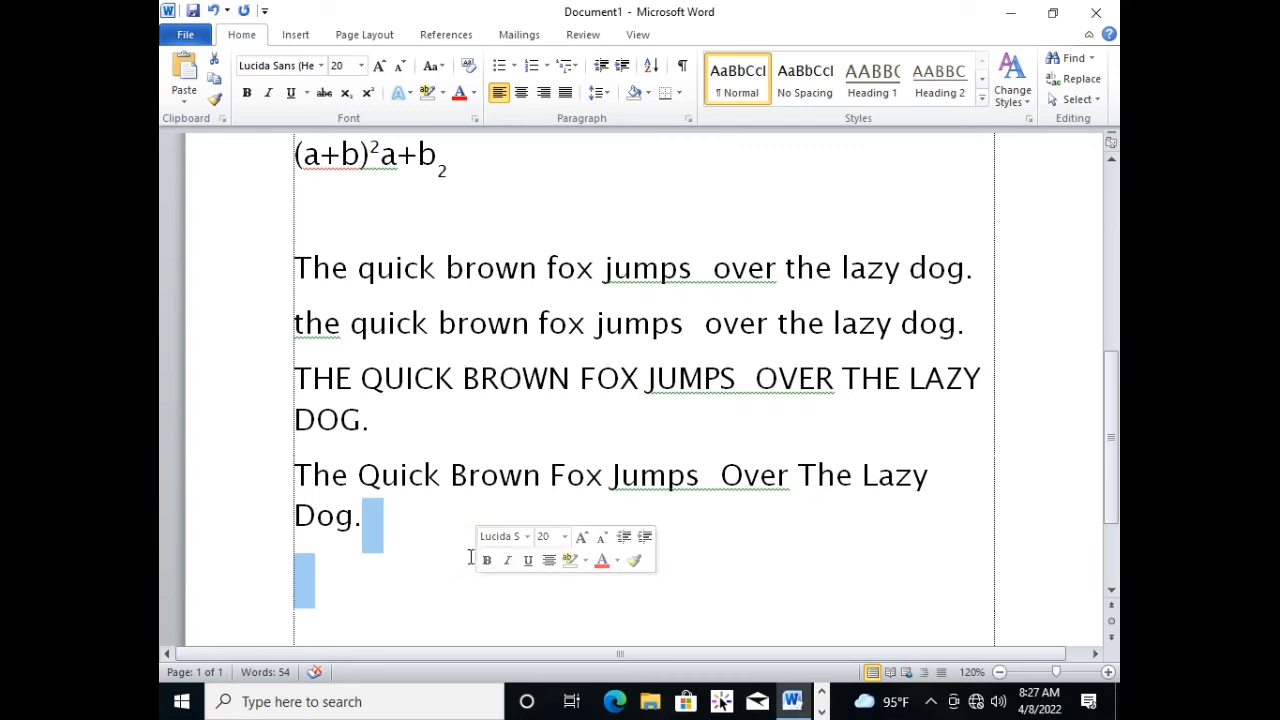
{"action": "left_click", "coordinate": [428, 523]}
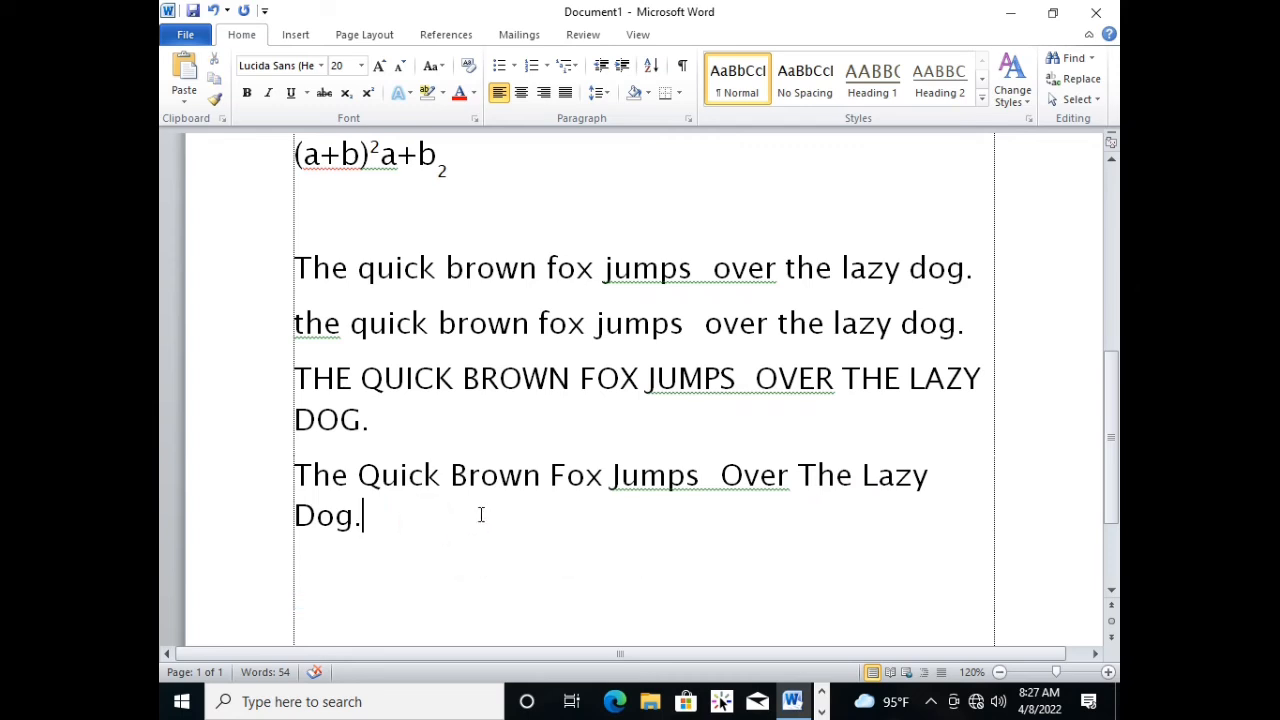
Compare the capitalization of the four "quick brown fox" sentences, one for each case option applied.
{"action": "left_click", "coordinate": [371, 273]}
{"action": "left_click", "coordinate": [386, 321]}
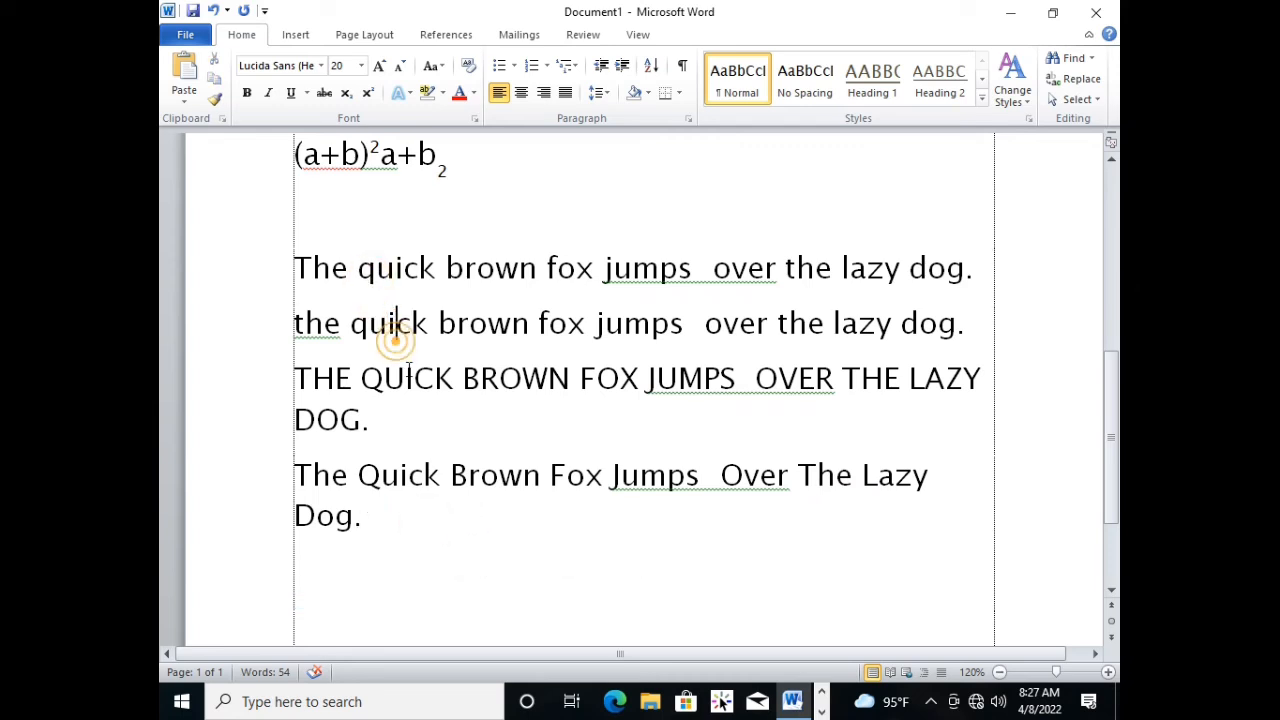
{"action": "left_click", "coordinate": [408, 379]}
{"action": "left_click", "coordinate": [453, 474]}
{"action": "left_click", "coordinate": [532, 478]}
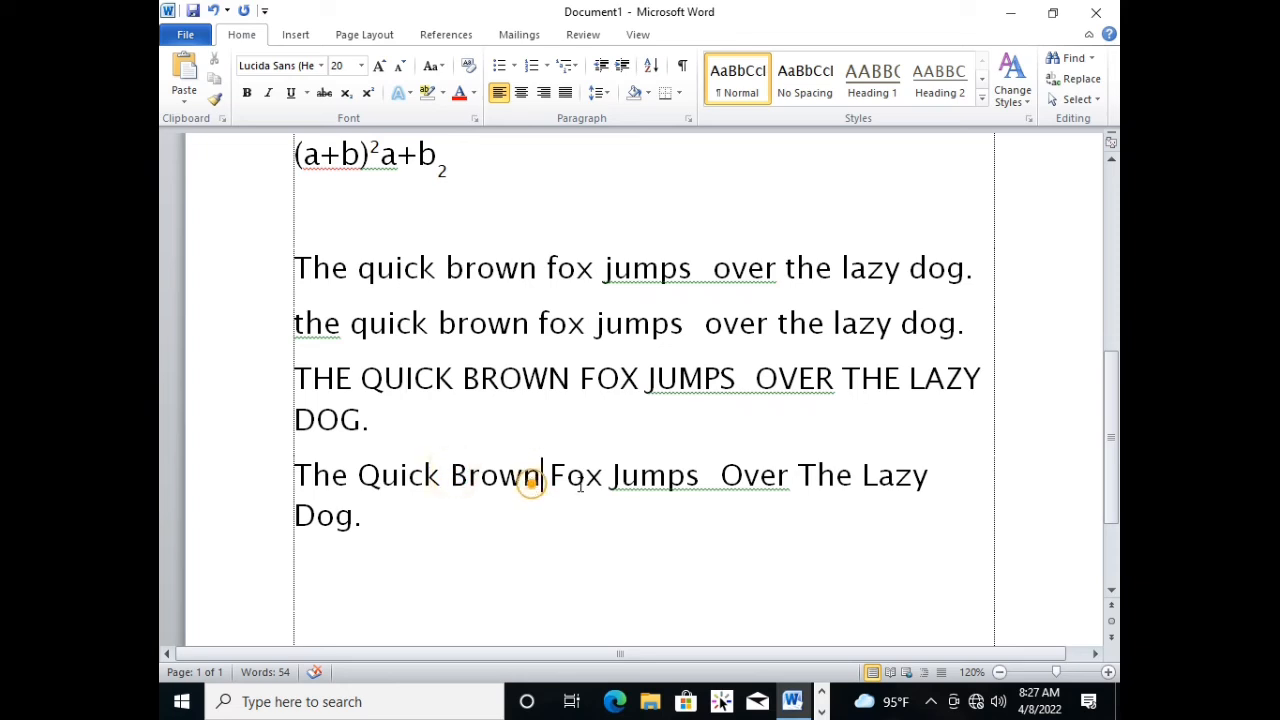
{"action": "left_click", "coordinate": [585, 478]}
{"action": "left_click", "coordinate": [460, 546]}
{"action": "left_click", "coordinate": [421, 272]}
{"action": "left_click", "coordinate": [458, 330]}
{"action": "left_click", "coordinate": [466, 384]}
{"action": "left_click", "coordinate": [419, 530]}
{"action": "left_click", "coordinate": [400, 428]}
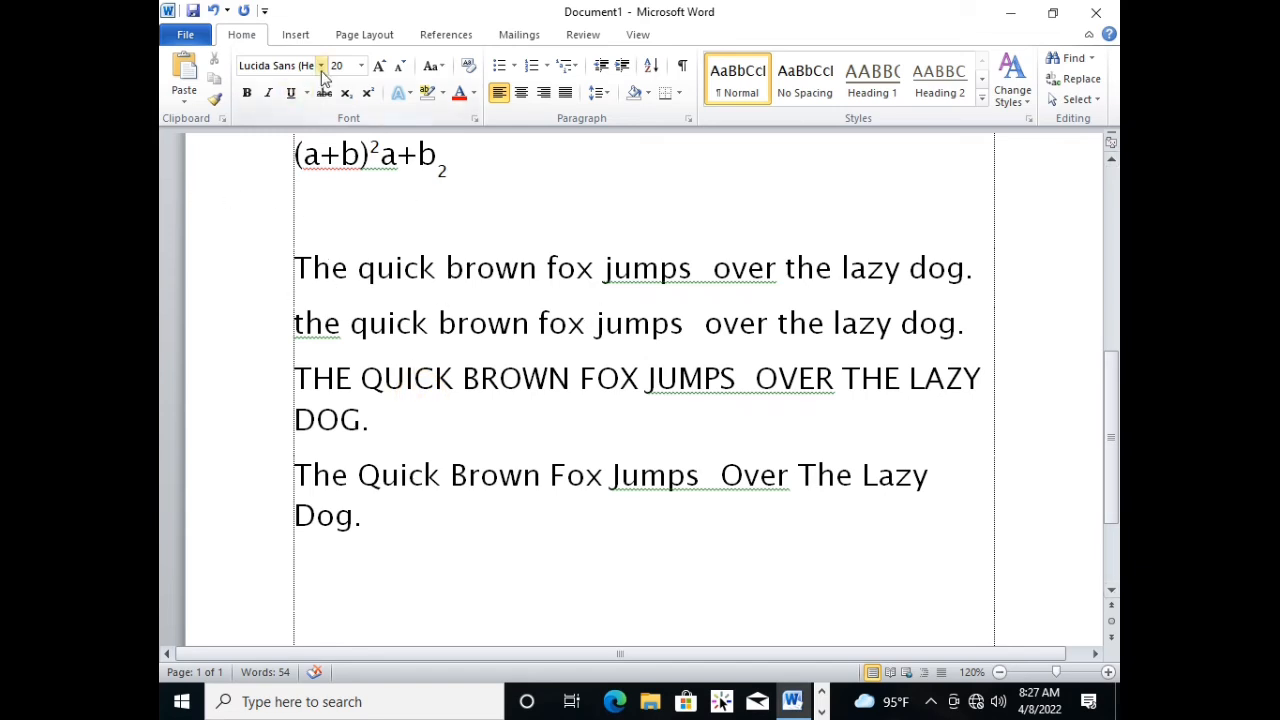
{"action": "left_click", "coordinate": [486, 266]}
{"action": "left_click", "coordinate": [357, 268]}
{"action": "left_click", "coordinate": [299, 268]}
{"action": "left_click", "coordinate": [525, 268]}
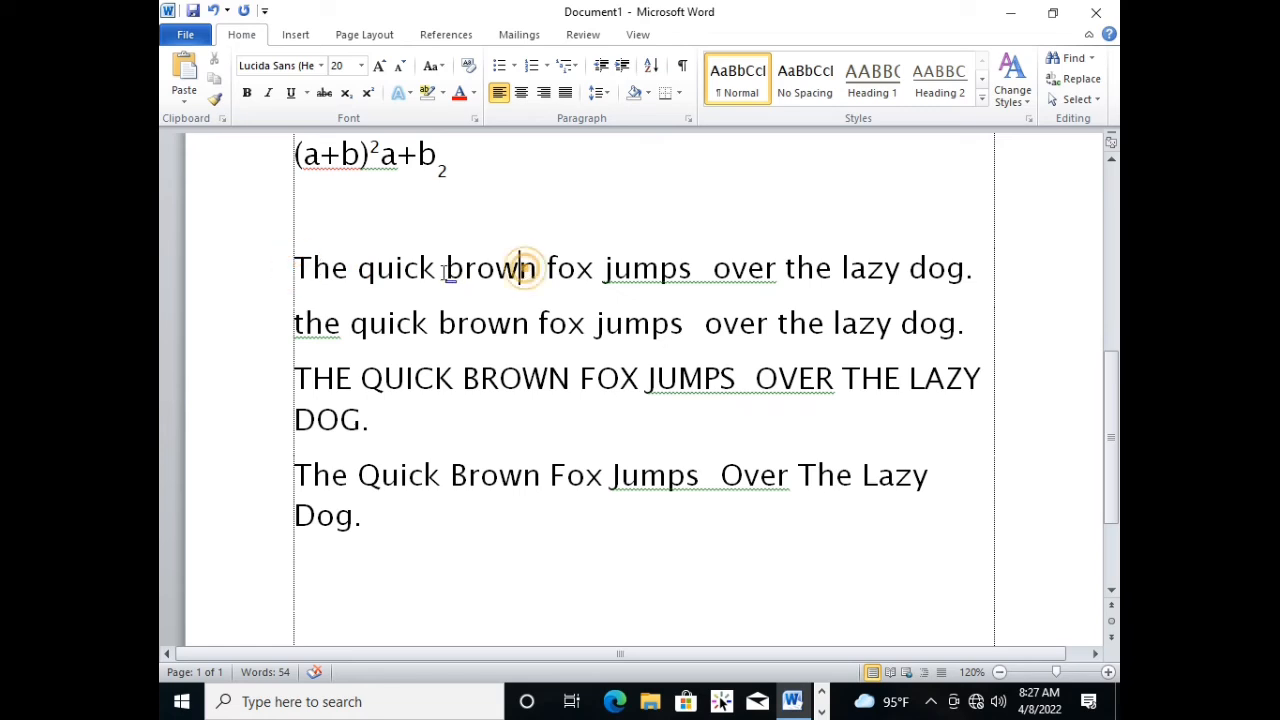
{"action": "left_click", "coordinate": [445, 269]}
{"action": "left_click", "coordinate": [522, 296]}
{"action": "left_click", "coordinate": [587, 368]}
{"action": "left_click", "coordinate": [654, 378]}
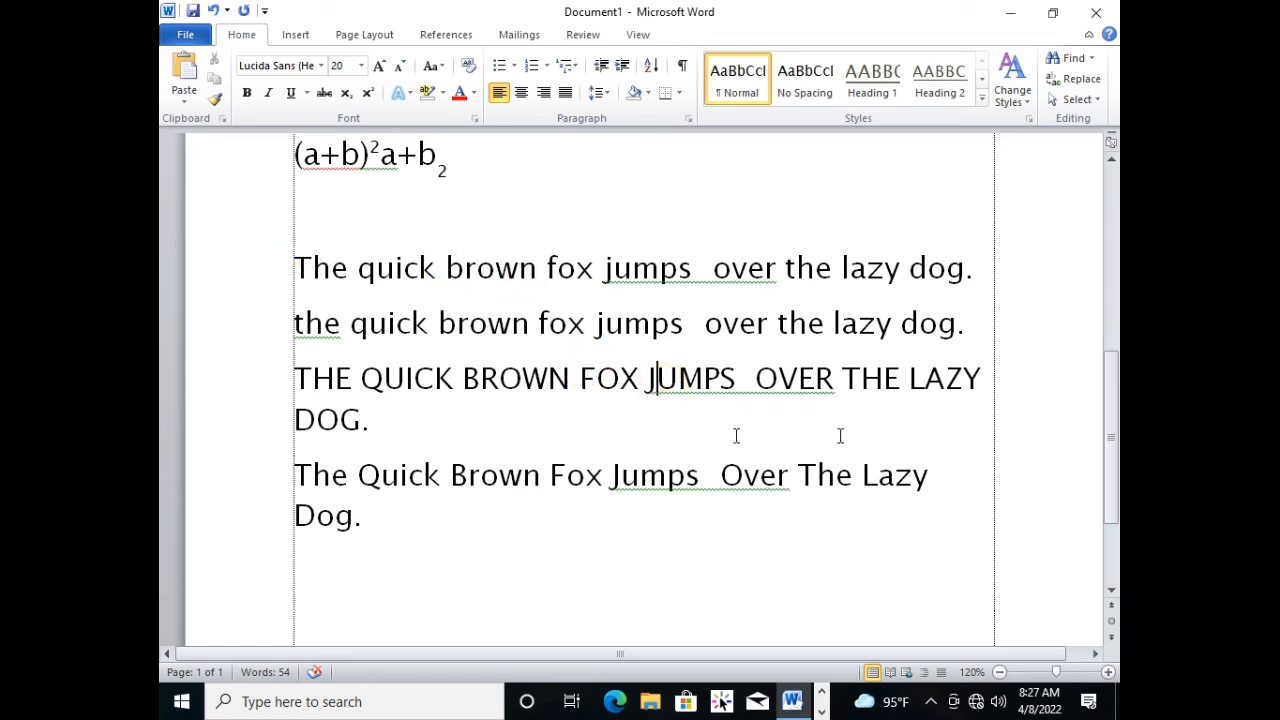
{"action": "scroll", "coordinate": [679, 401], "scroll_direction": "down", "scroll_amount": 1}
{"action": "left_click", "coordinate": [721, 430]}
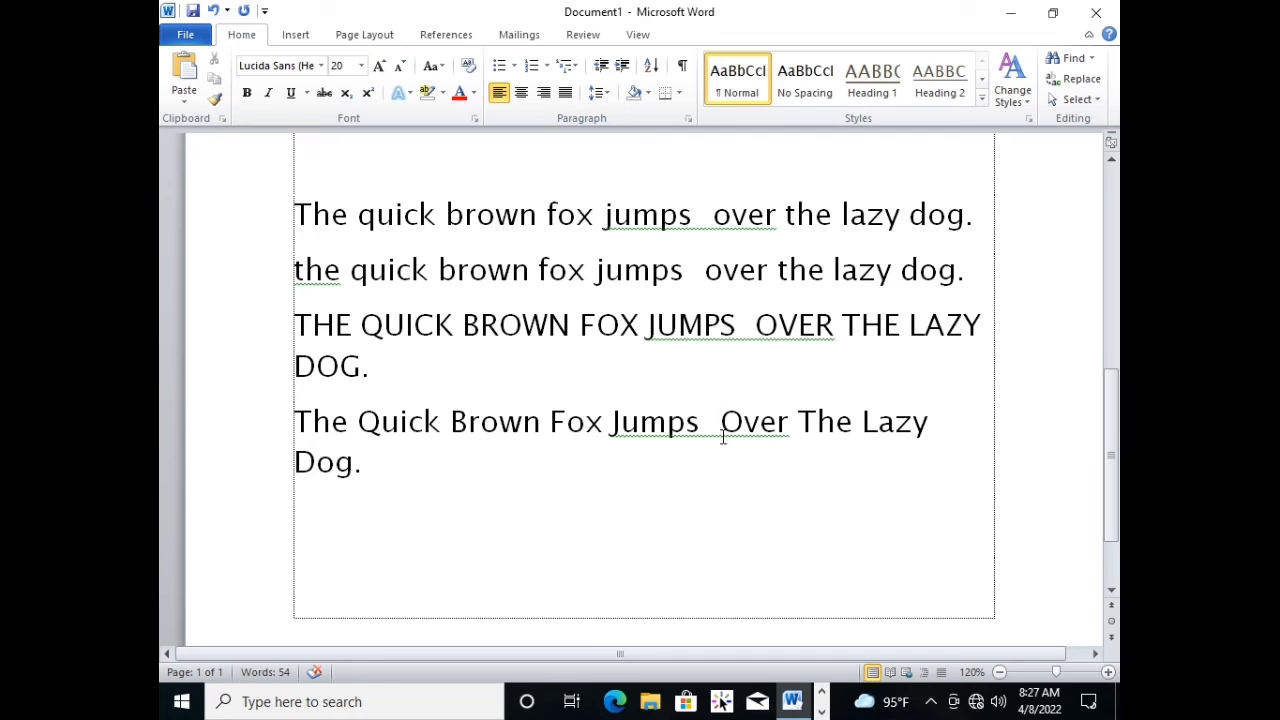
{"action": "left_click", "coordinate": [393, 468]}
Read through the words of the first "quick brown fox" sentence and compare them with the lowercase line.
{"action": "left_click", "coordinate": [243, 238]}
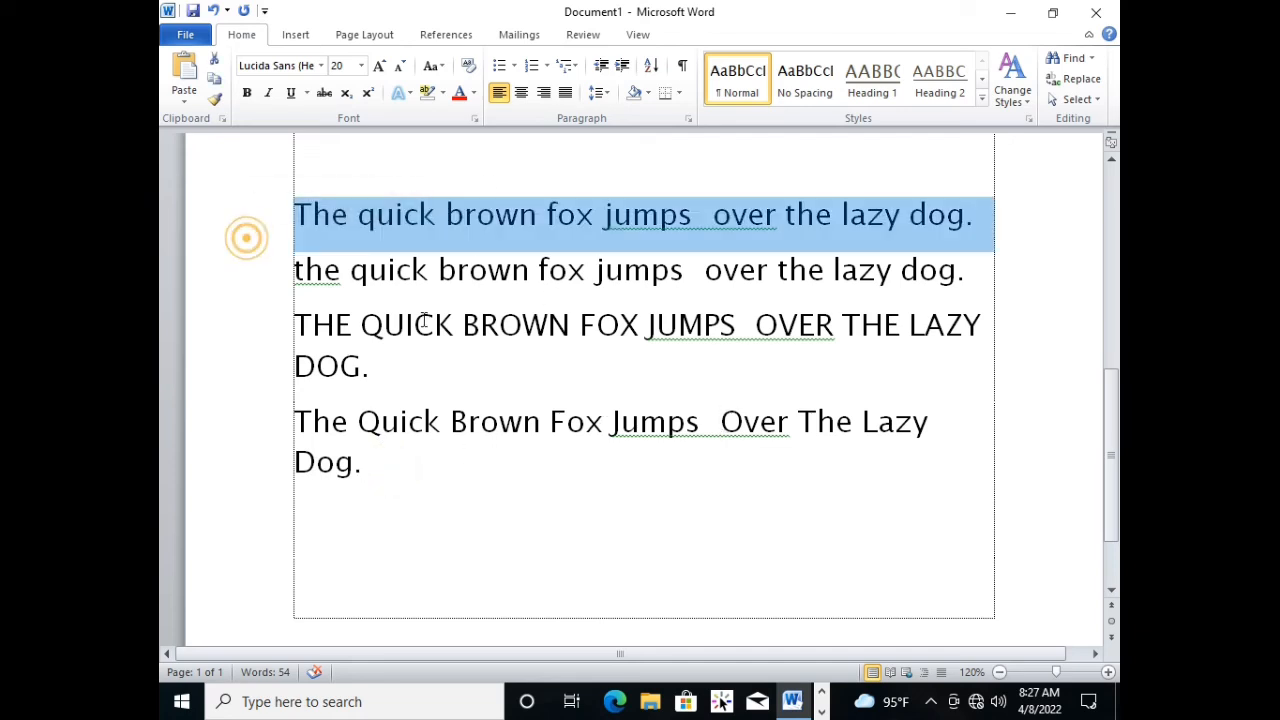
{"action": "scroll", "coordinate": [243, 238], "scroll_direction": "up", "scroll_amount": 2}
{"action": "left_click", "coordinate": [486, 376]}
{"action": "left_click", "coordinate": [434, 322]}
{"action": "left_click_drag", "start_coordinate": [433, 328], "coordinate": [371, 343]}
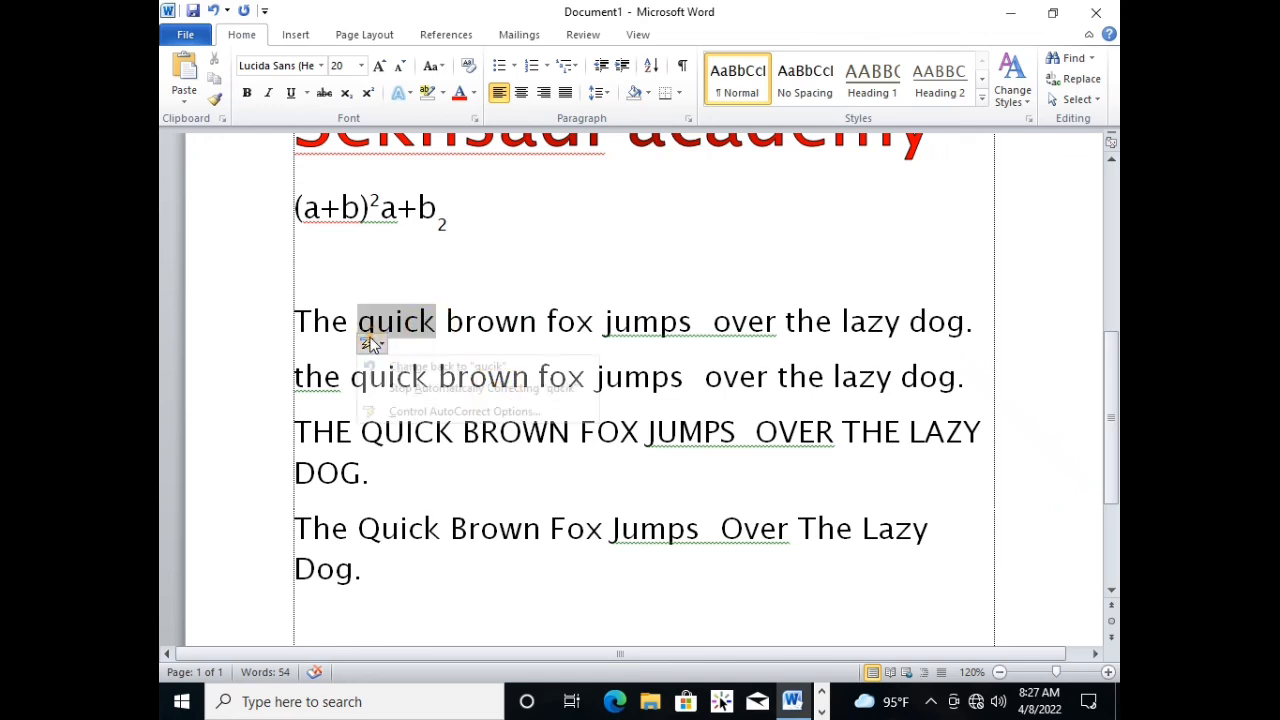
{"action": "left_click", "coordinate": [449, 350]}
{"action": "left_click", "coordinate": [514, 320]}
{"action": "left_click", "coordinate": [596, 366]}
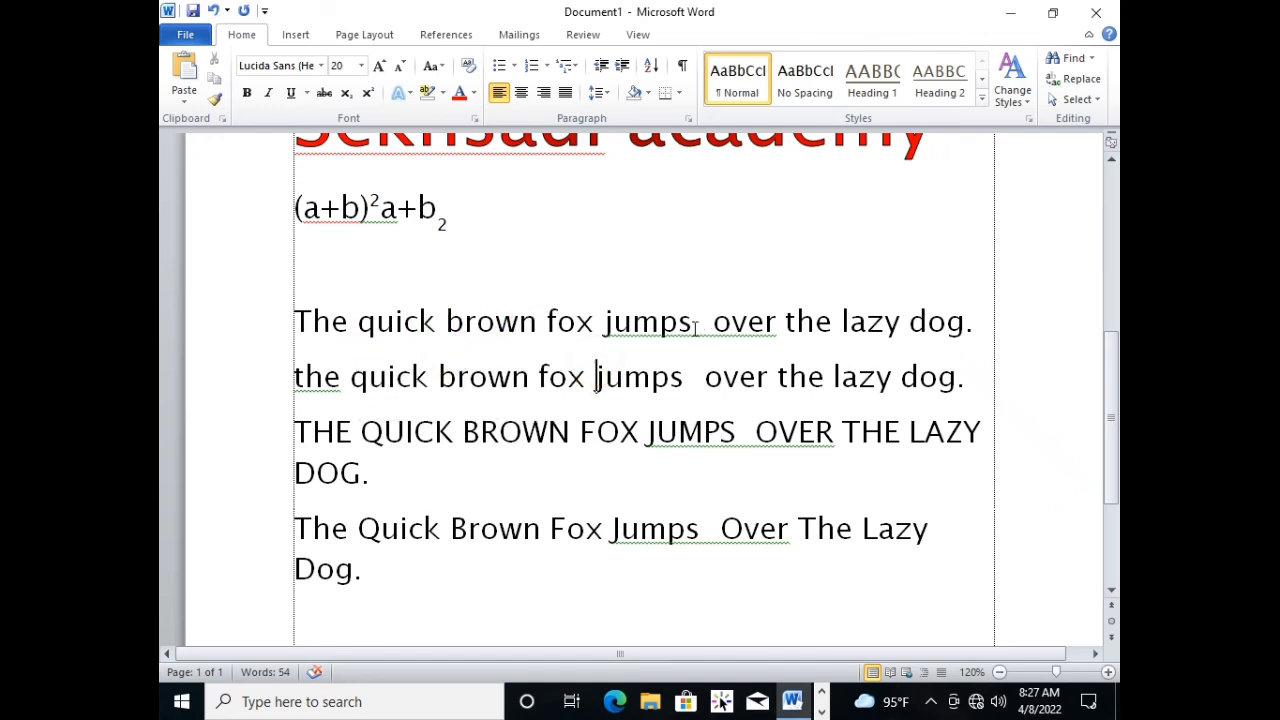
{"action": "left_click", "coordinate": [686, 322]}
{"action": "left_click", "coordinate": [787, 322]}
{"action": "left_click", "coordinate": [900, 322]}
{"action": "left_click_drag", "start_coordinate": [990, 324], "coordinate": [650, 373]}
{"action": "left_click", "coordinate": [656, 390]}
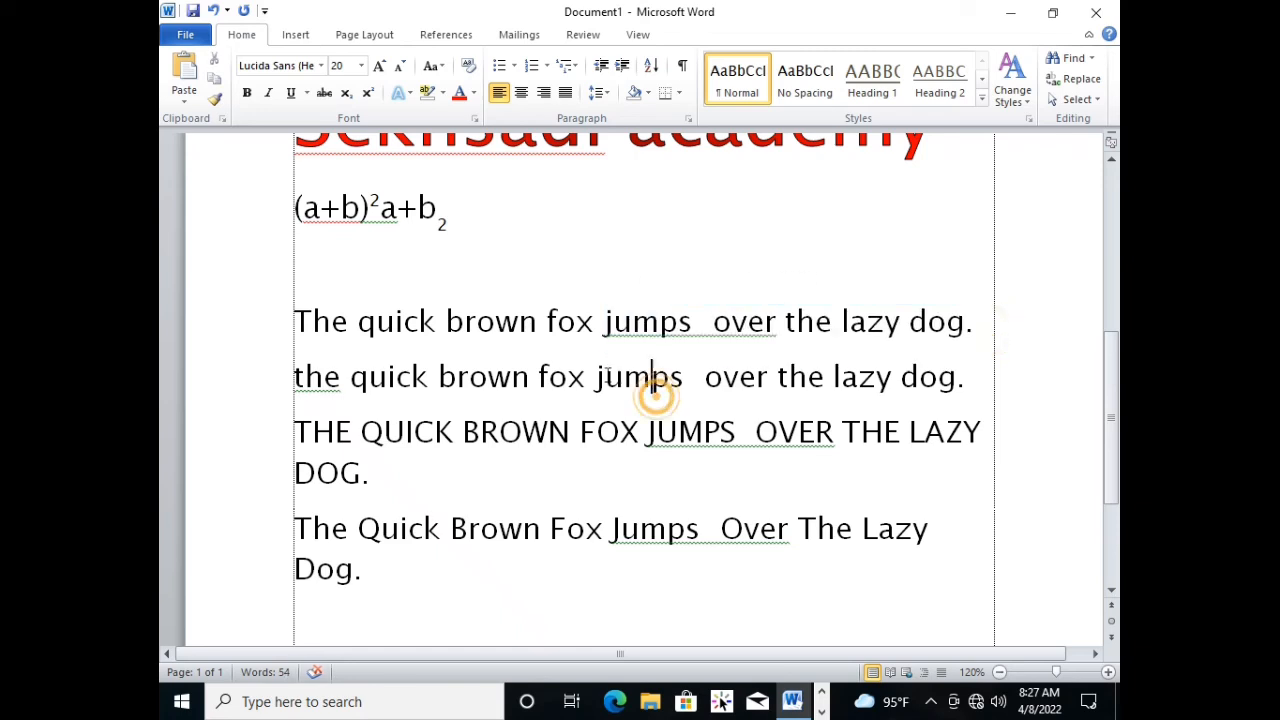
{"action": "left_click", "coordinate": [606, 376]}
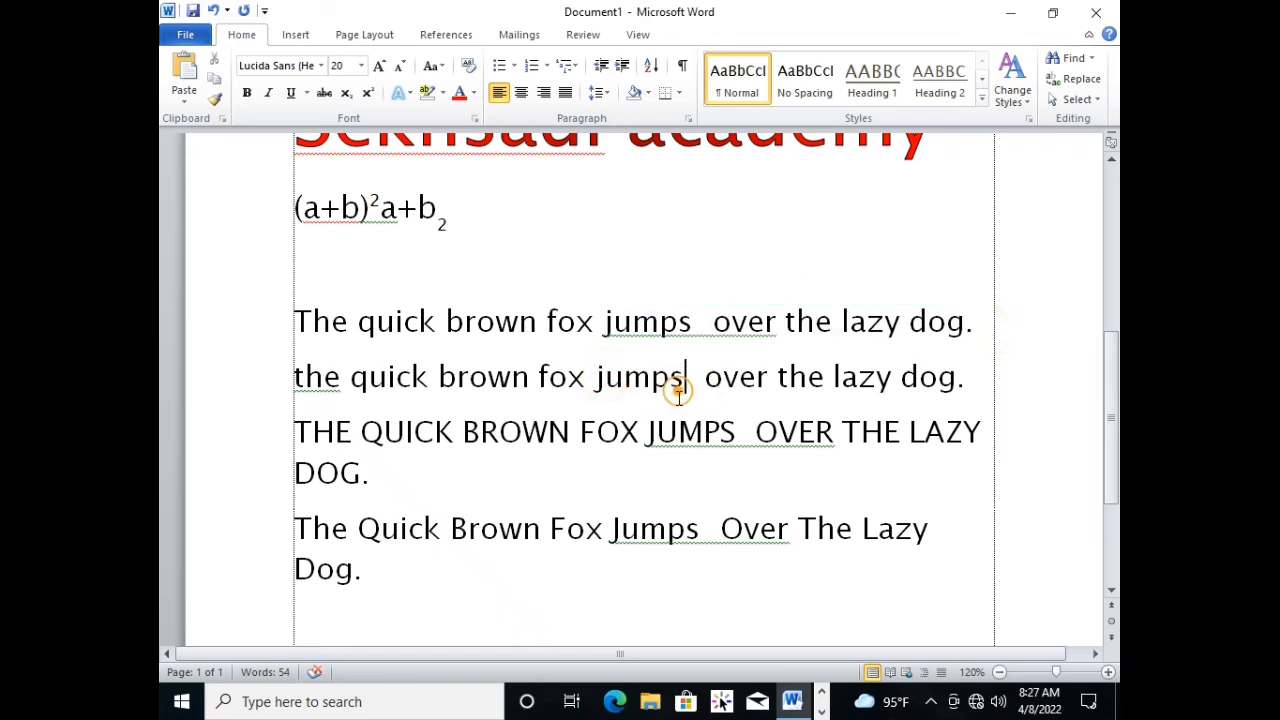
Preview fonts such as Baskerville Old Face and Bradley Hand ITC on all four "quick brown fox" sentences, without applying one.
{"action": "left_click_drag", "start_coordinate": [292, 321], "coordinate": [590, 565]}
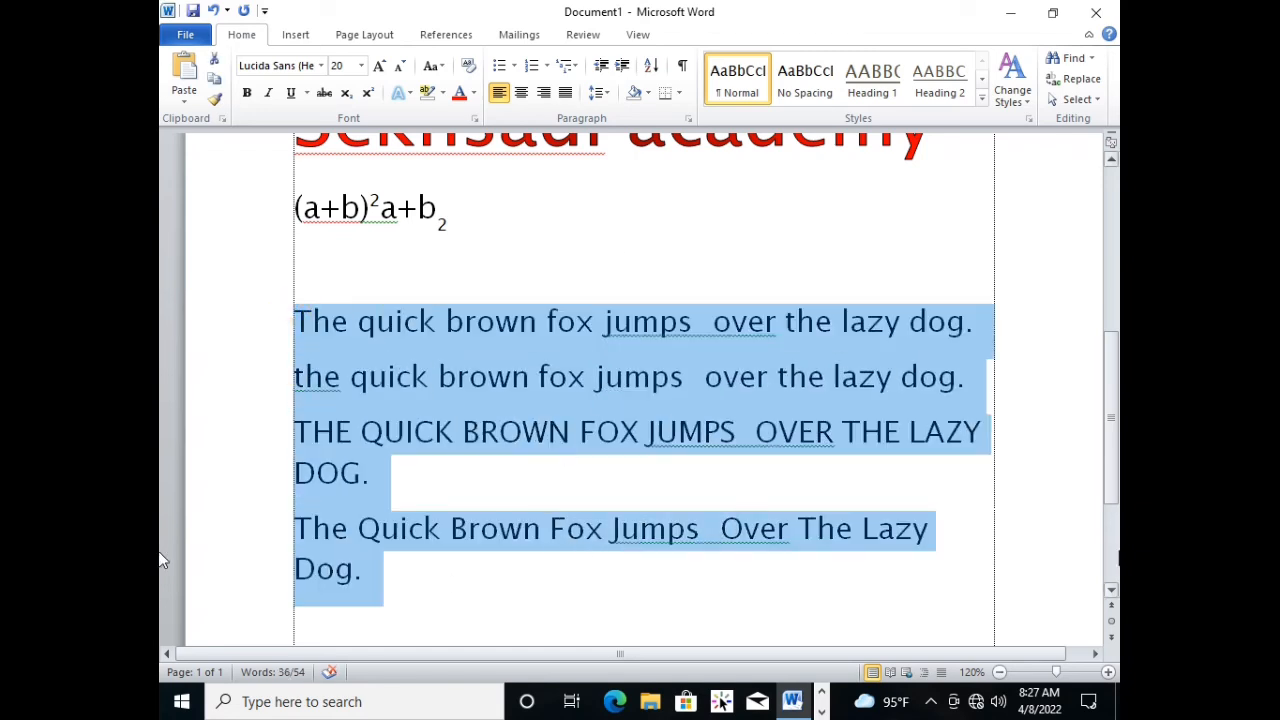
{"action": "left_click", "coordinate": [321, 65]}
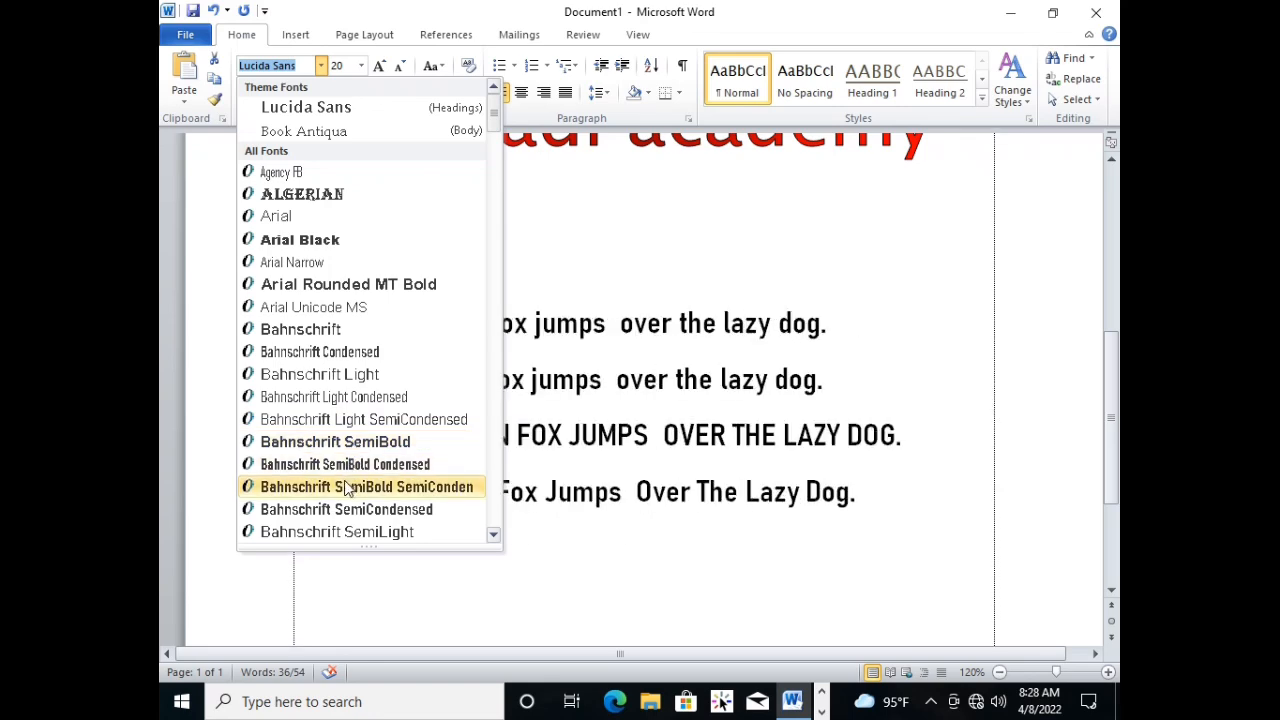
{"action": "scroll", "coordinate": [343, 512], "scroll_direction": "down", "scroll_amount": 1}
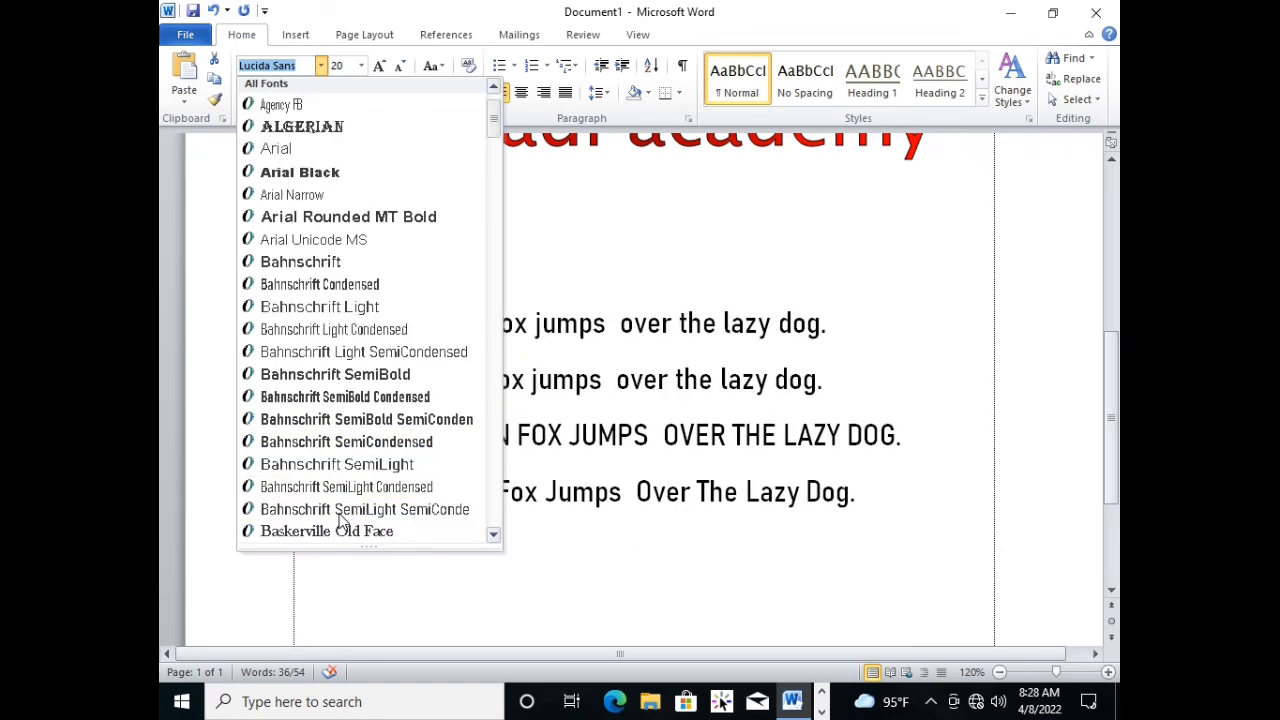
{"action": "scroll", "coordinate": [343, 497], "scroll_direction": "down", "scroll_amount": 1}
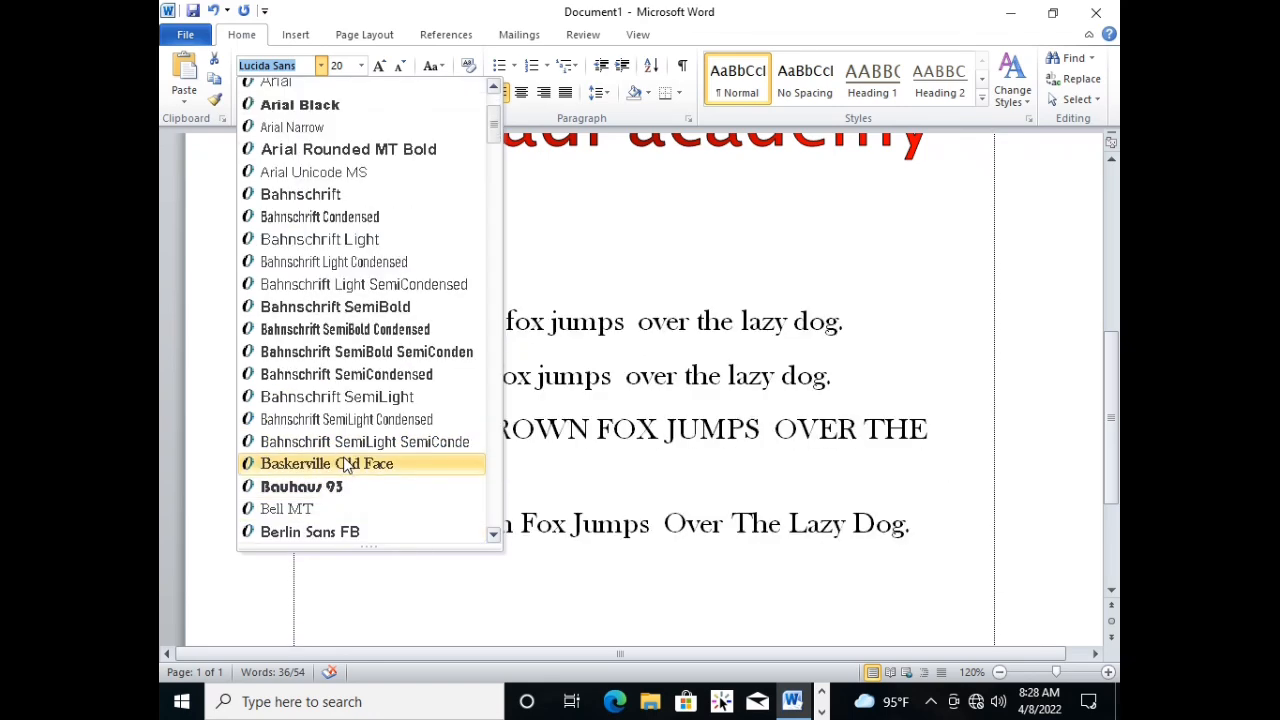
{"action": "scroll", "coordinate": [345, 465], "scroll_direction": "down", "scroll_amount": 1}
{"action": "scroll", "coordinate": [346, 488], "scroll_direction": "down", "scroll_amount": 2}
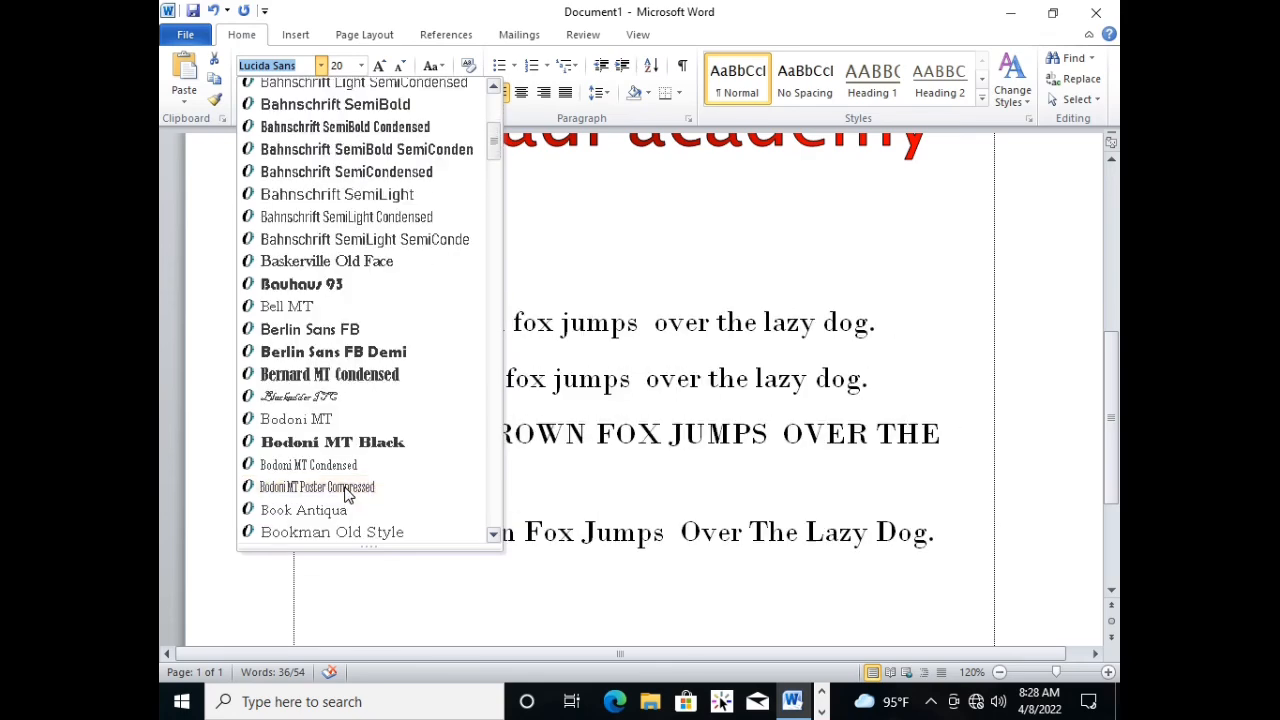
{"action": "scroll", "coordinate": [344, 500], "scroll_direction": "down", "scroll_amount": 1}
{"action": "scroll", "coordinate": [343, 520], "scroll_direction": "down", "scroll_amount": 2}
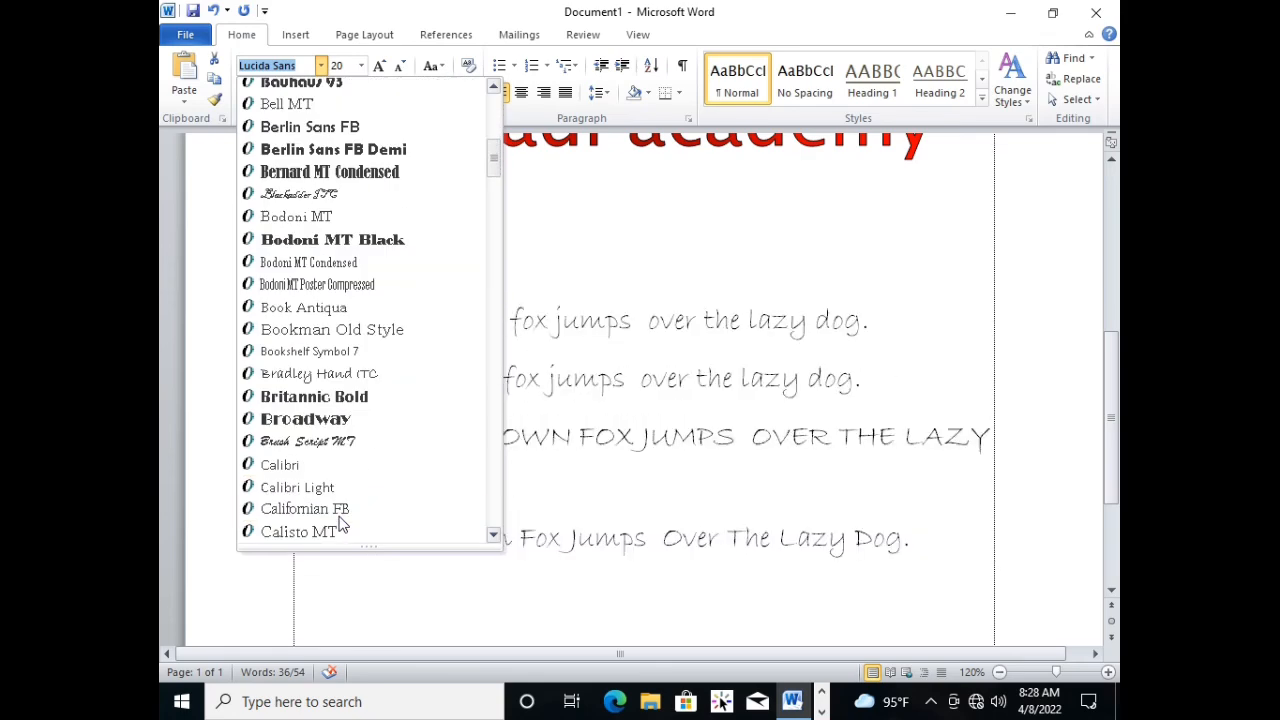
{"action": "scroll", "coordinate": [350, 450], "scroll_direction": "down", "scroll_amount": 1}
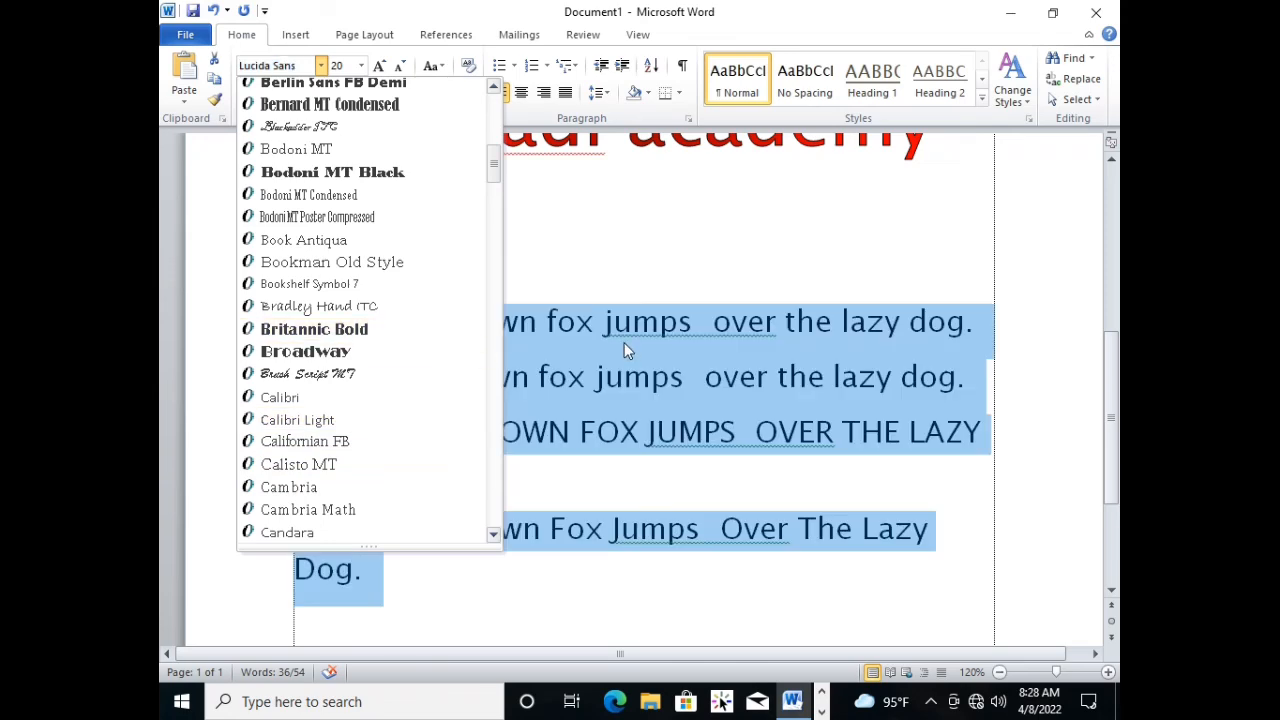
{"action": "left_click", "coordinate": [510, 288]}
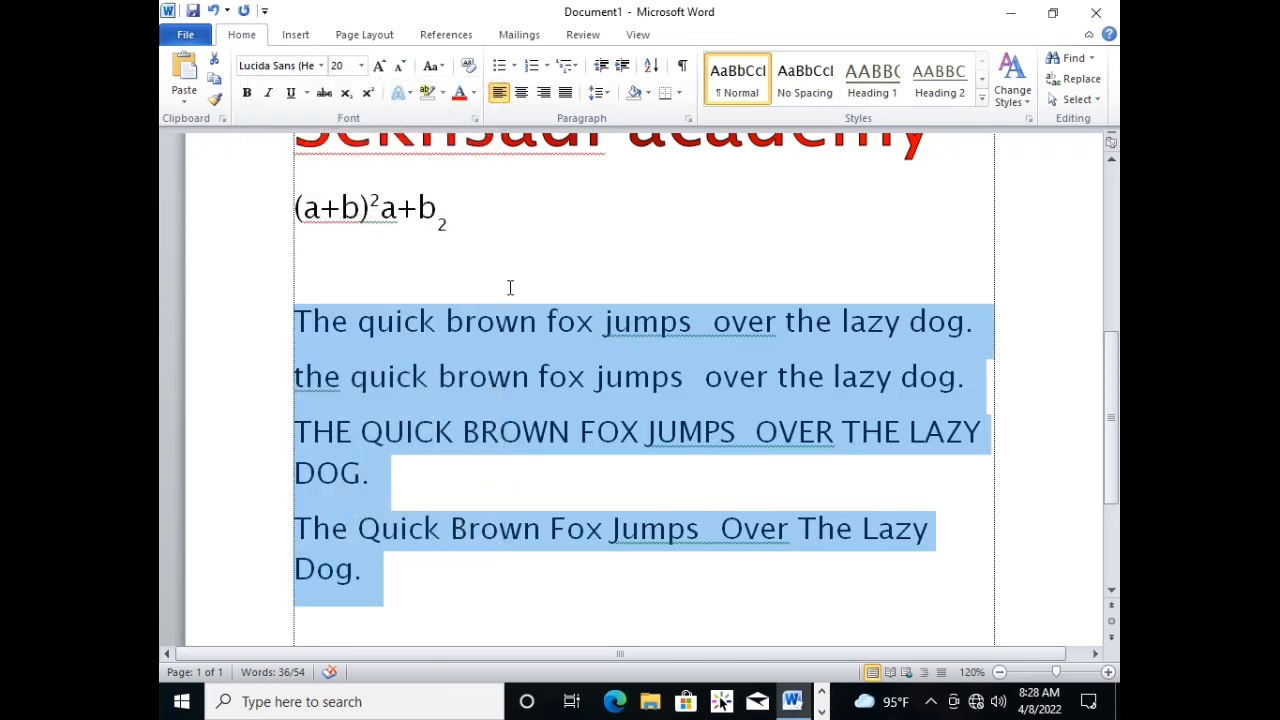
Set the font of the four selected "quick brown fox" sentences to Arial Black through the Font dialog.
{"action": "left_click", "coordinate": [476, 120]}
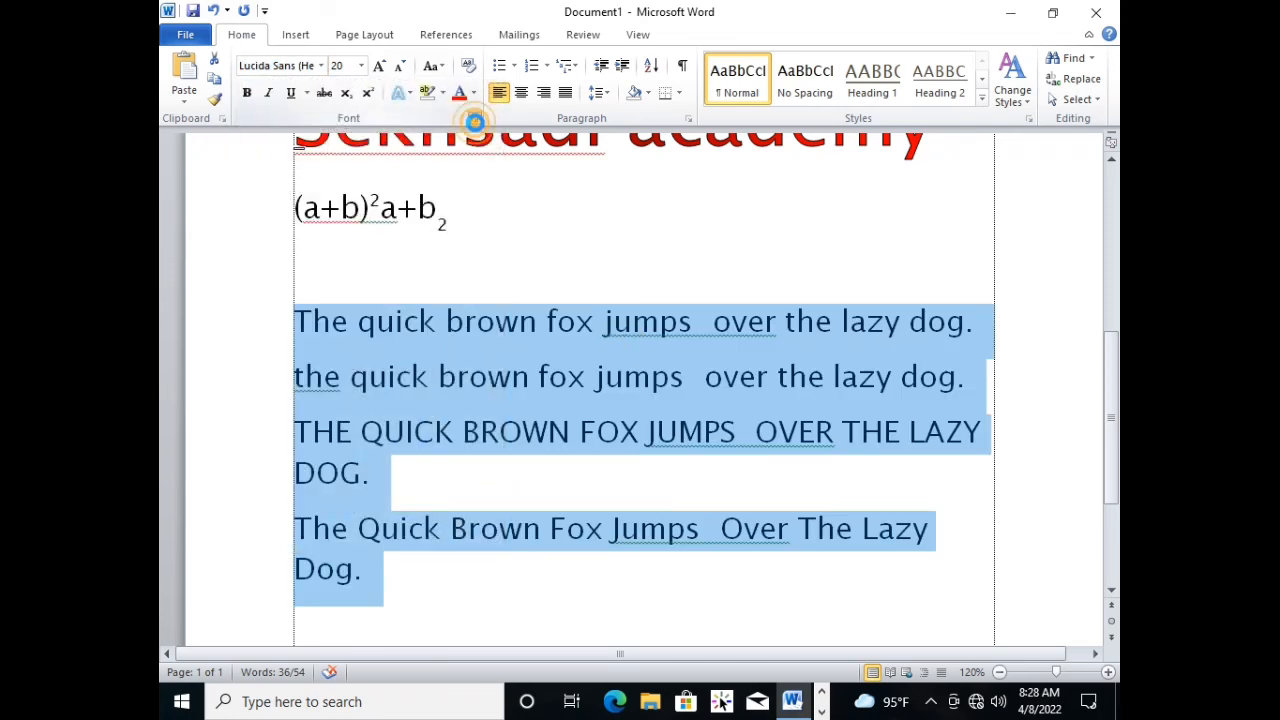
{"action": "left_click", "coordinate": [493, 241]}
{"action": "left_click", "coordinate": [490, 253]}
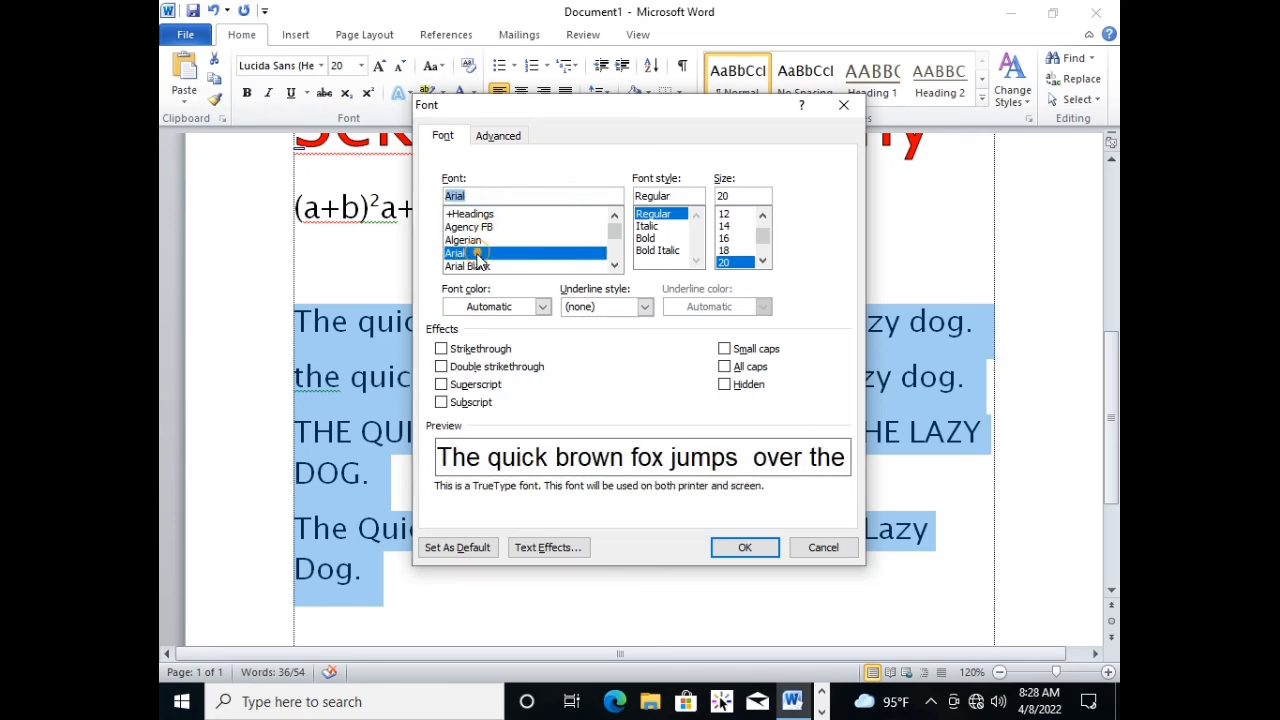
{"action": "left_click", "coordinate": [480, 266]}
{"action": "left_click", "coordinate": [760, 555]}
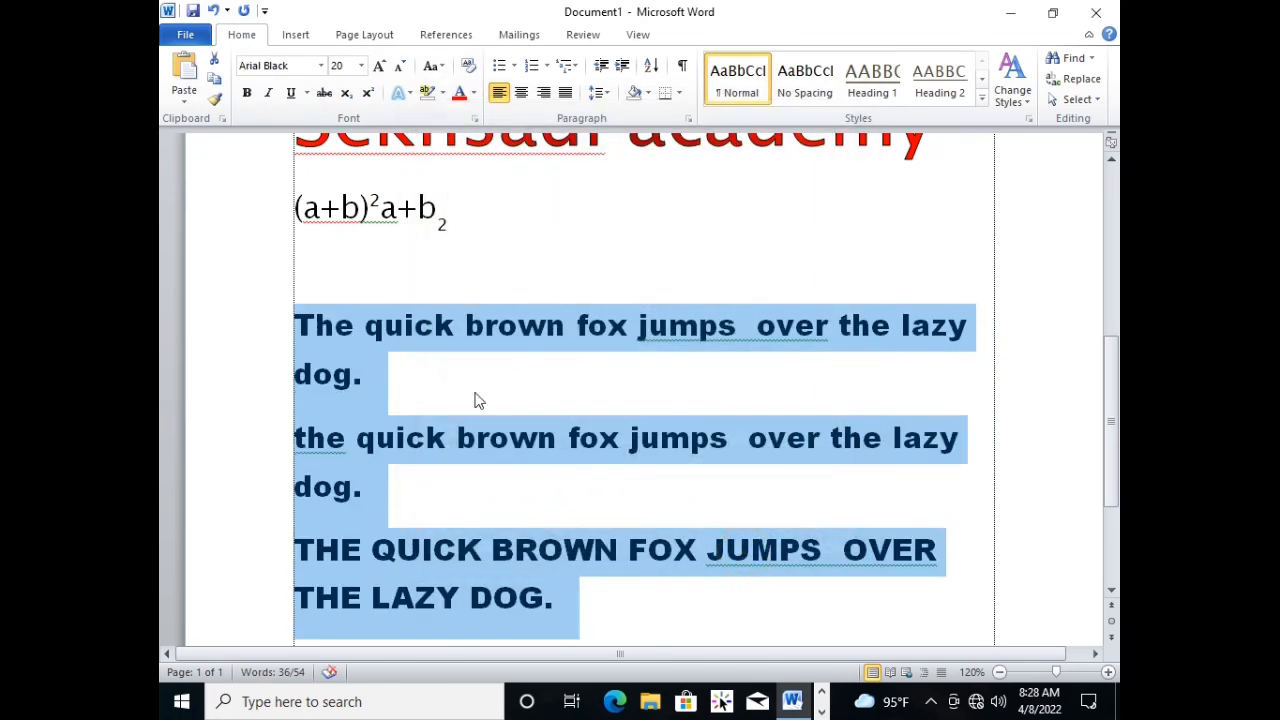
Change the four selected sentences to Bahnschrift and, after previewing Italic and Bold Italic in the Font dialog, apply the Bold style.
{"action": "left_click", "coordinate": [320, 65]}
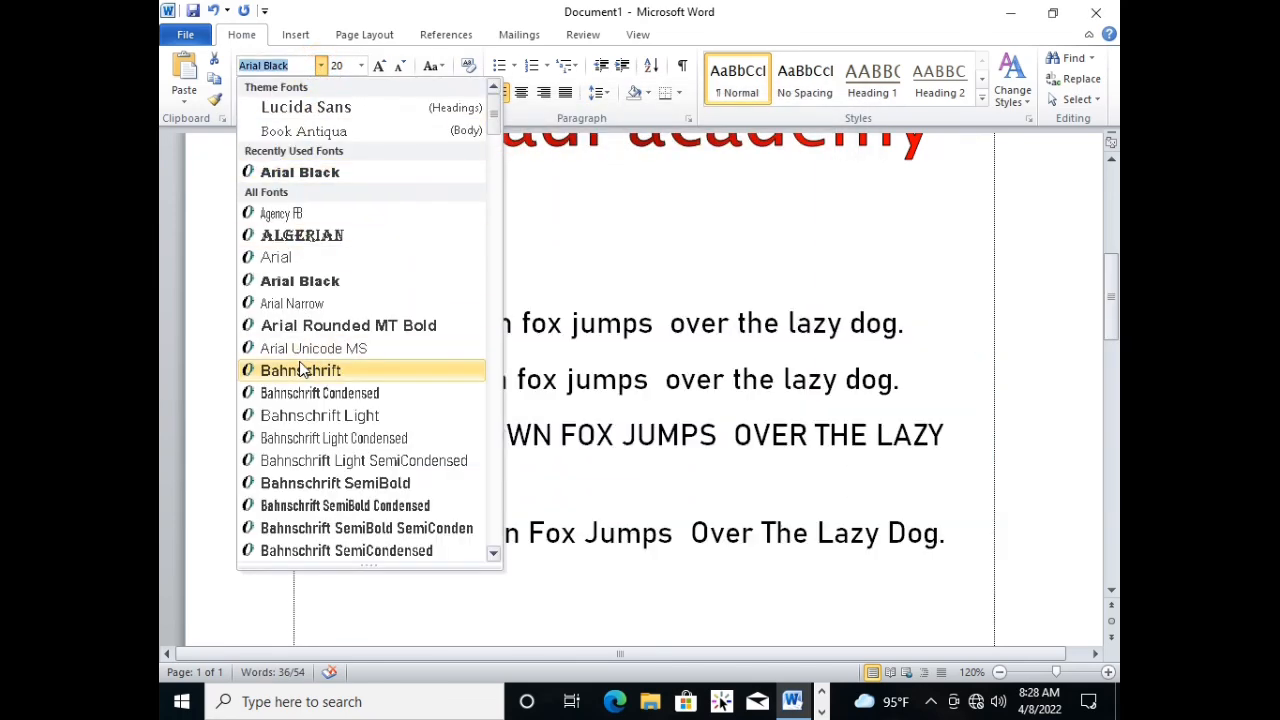
{"action": "left_click", "coordinate": [298, 370]}
{"action": "left_click", "coordinate": [476, 118]}
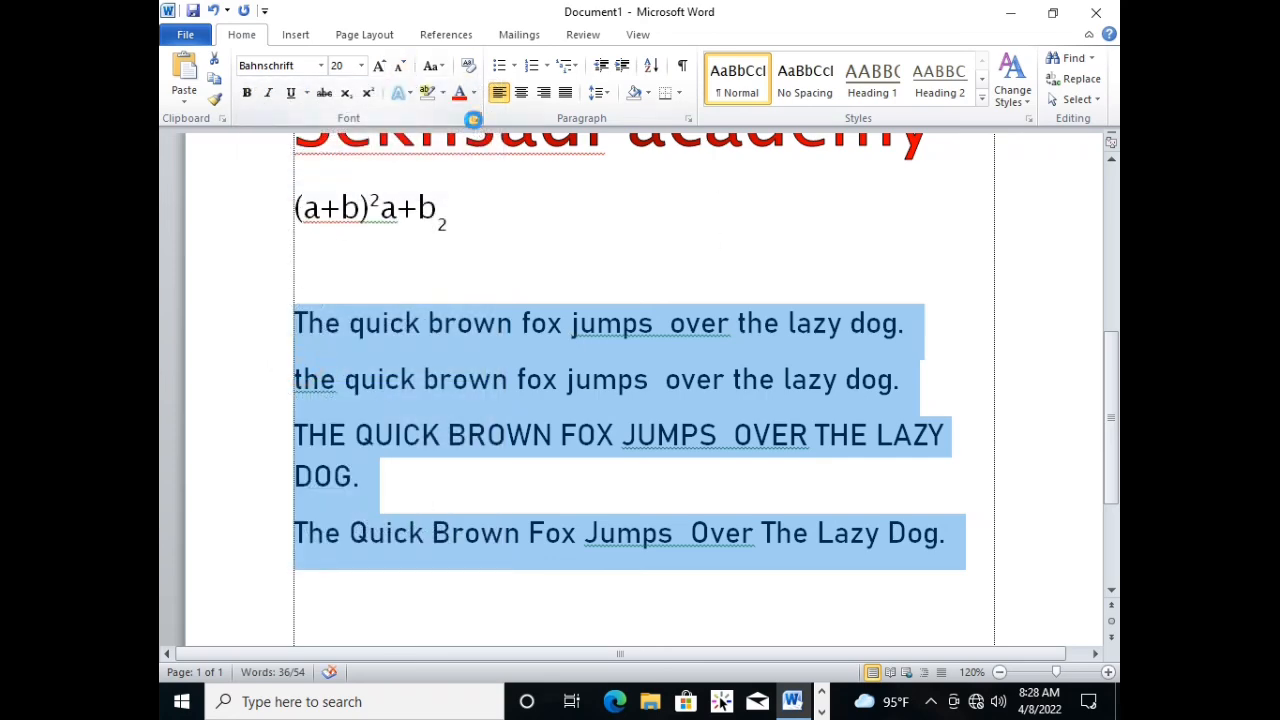
{"action": "left_click", "coordinate": [707, 213]}
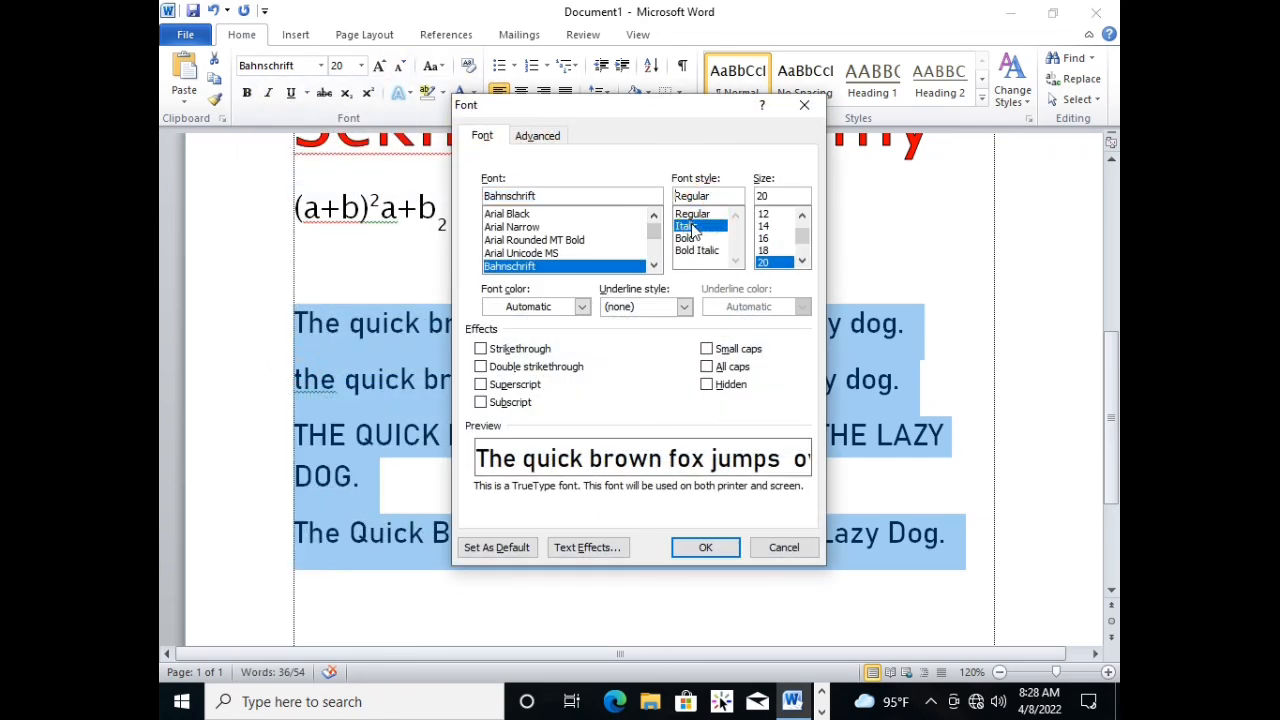
{"action": "left_click", "coordinate": [690, 226]}
{"action": "left_click", "coordinate": [690, 238]}
{"action": "left_click", "coordinate": [701, 252]}
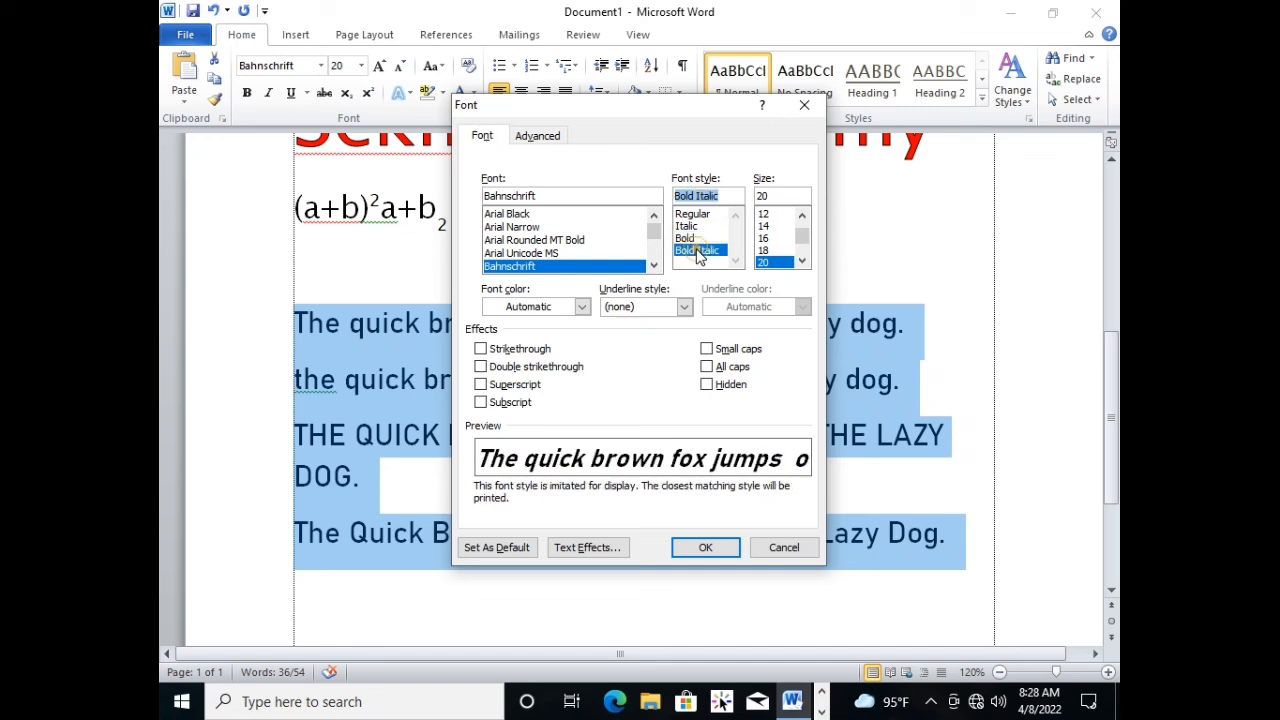
{"action": "left_click", "coordinate": [688, 238]}
{"action": "left_click", "coordinate": [691, 250]}
{"action": "left_click", "coordinate": [694, 227]}
{"action": "left_click", "coordinate": [689, 237]}
{"action": "left_click", "coordinate": [691, 228]}
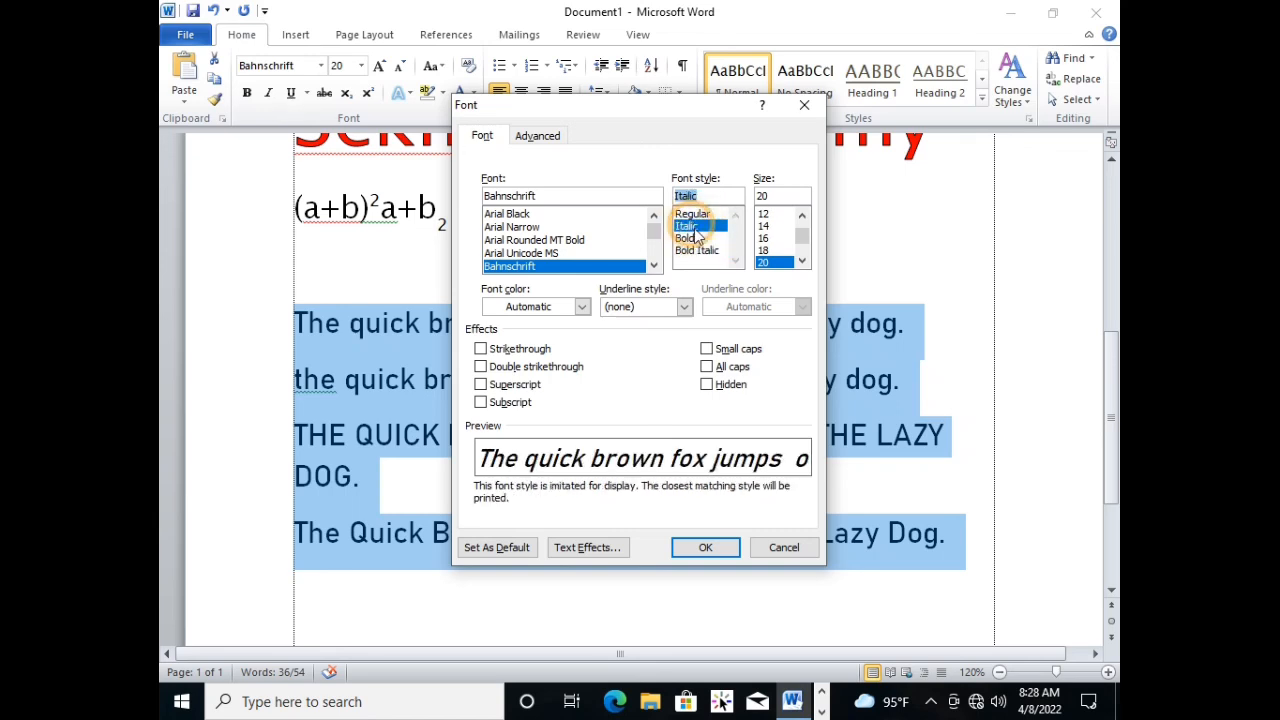
{"action": "left_click", "coordinate": [690, 236]}
{"action": "left_click", "coordinate": [705, 547]}
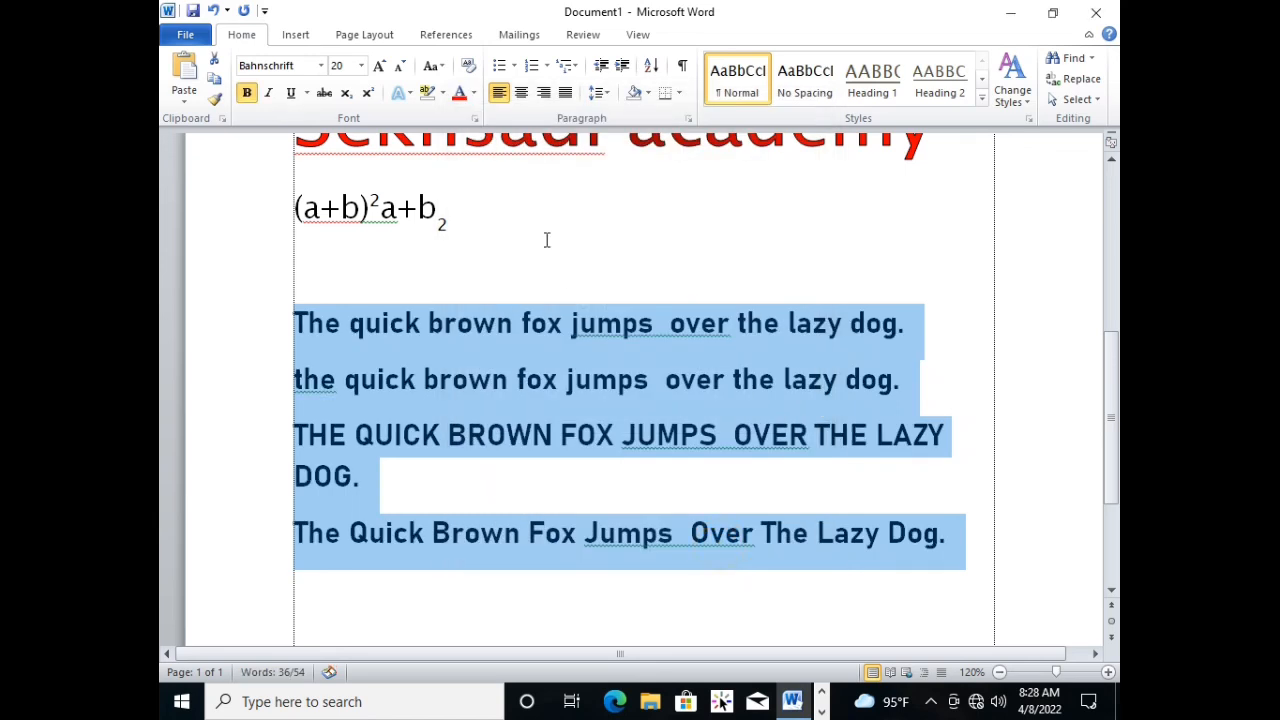
Set the font color of the four selected sentences to red in the Font dialog.
{"action": "left_click", "coordinate": [471, 116]}
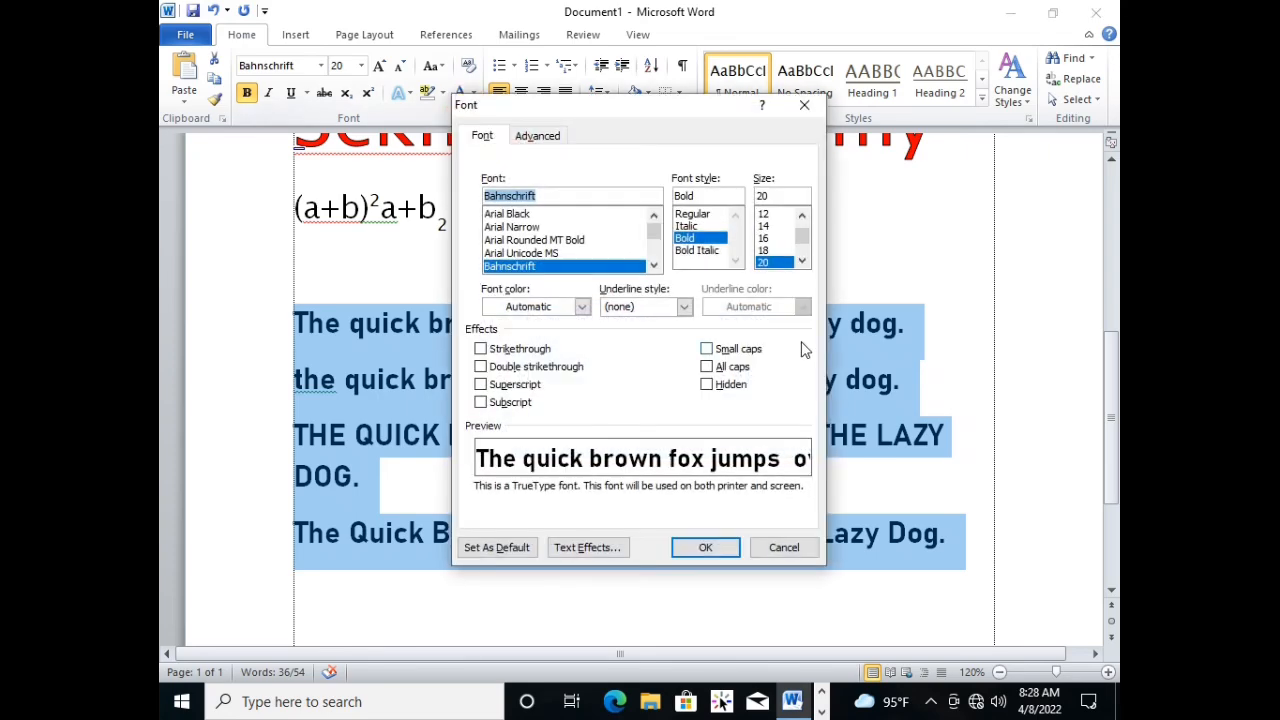
{"action": "left_click", "coordinate": [581, 306]}
{"action": "left_click", "coordinate": [522, 463]}
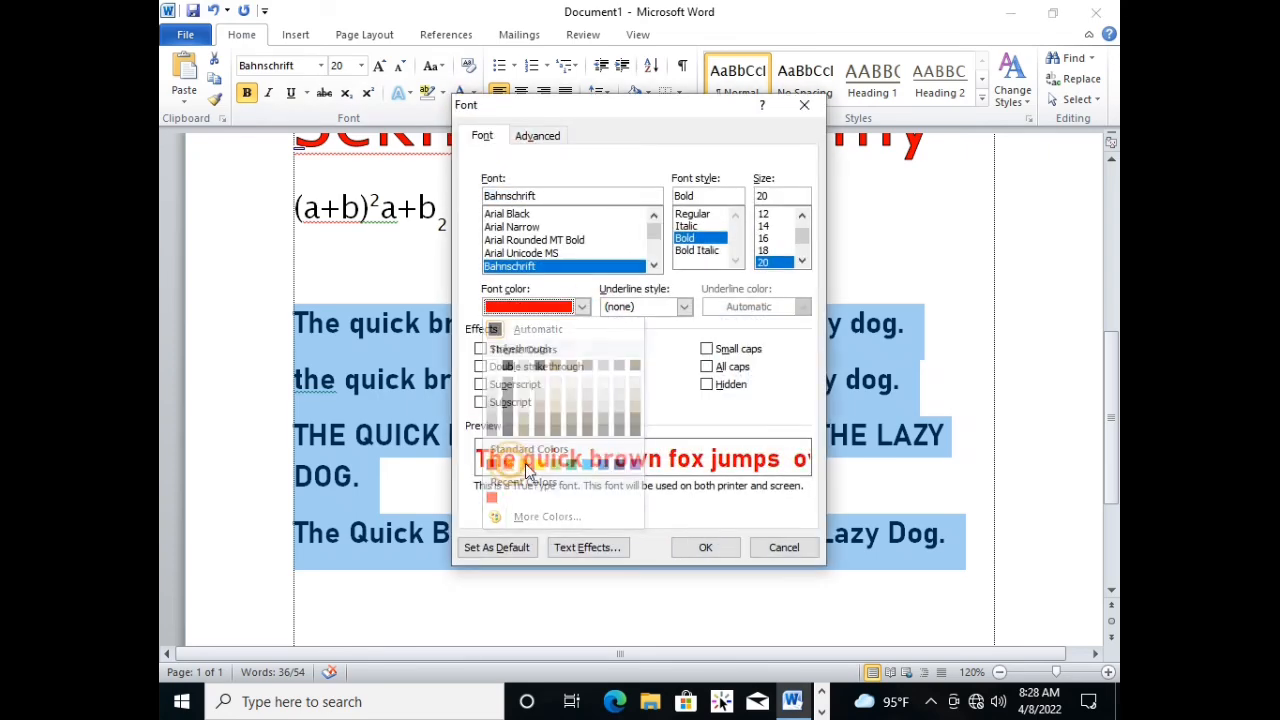
{"action": "left_click", "coordinate": [705, 547]}
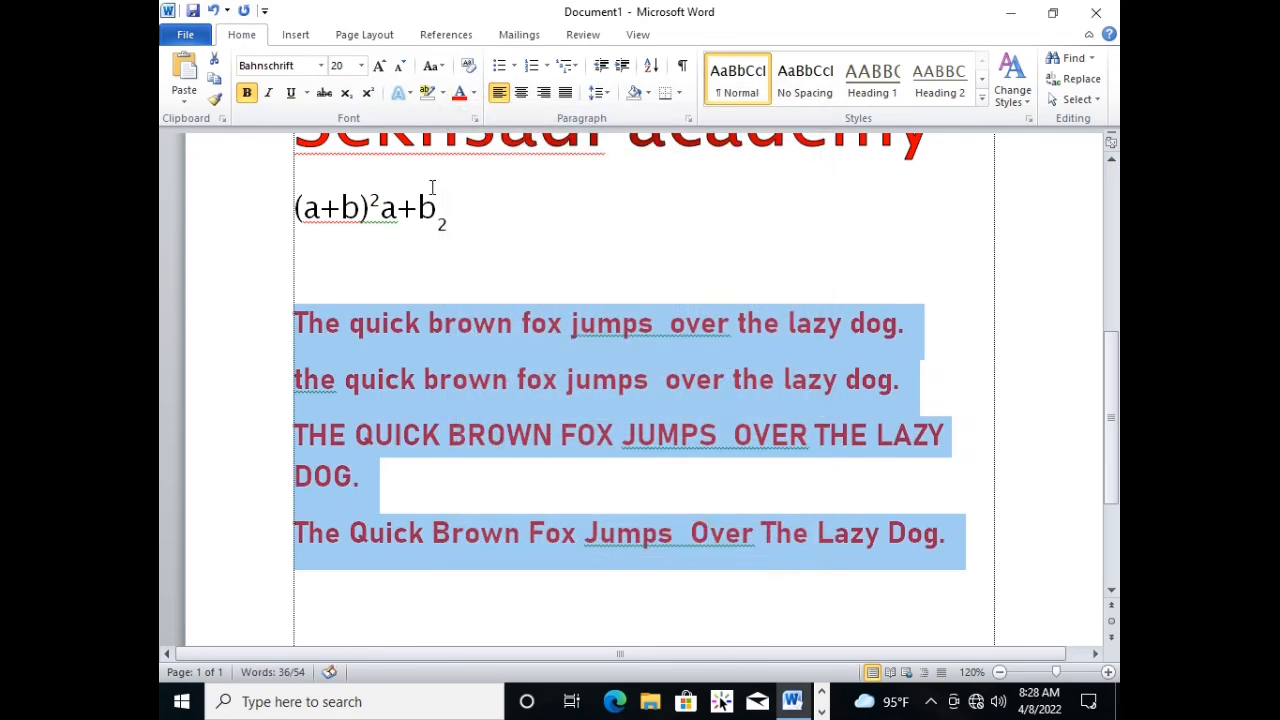
Apply the thick solid underline style to the four selected sentences through the Font dialog.
{"action": "left_click", "coordinate": [476, 120]}
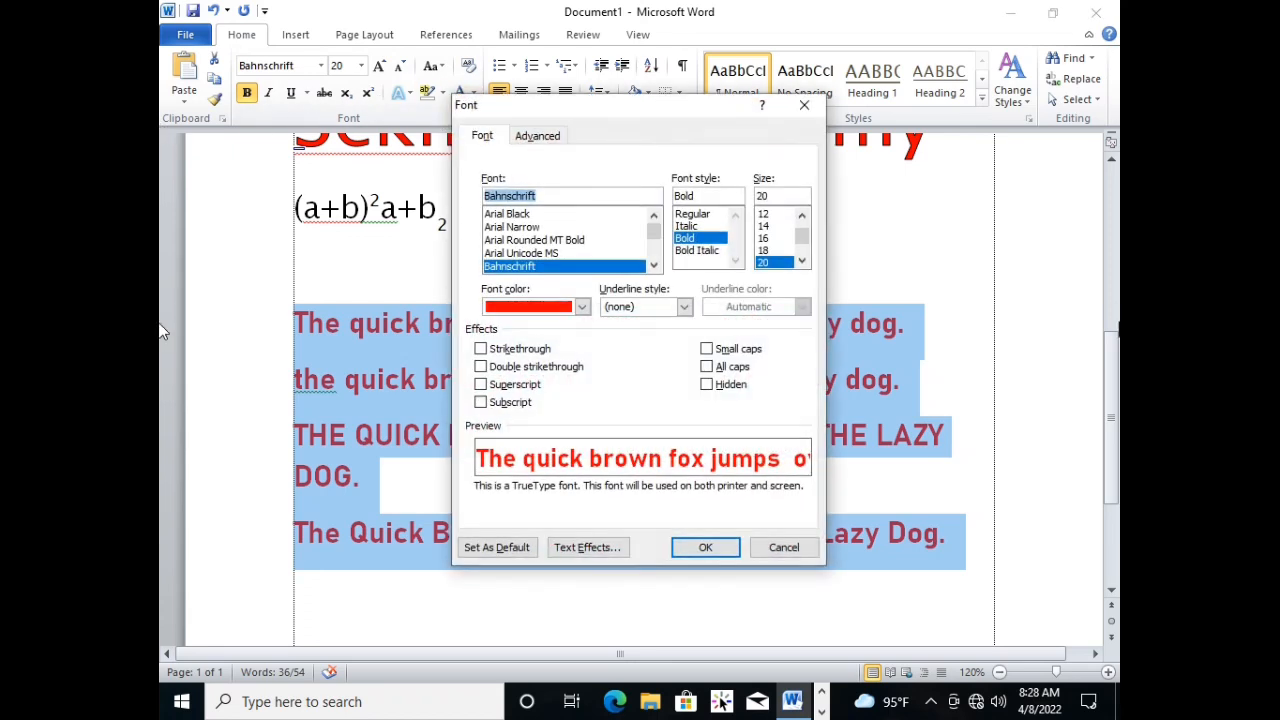
{"action": "left_click", "coordinate": [684, 307]}
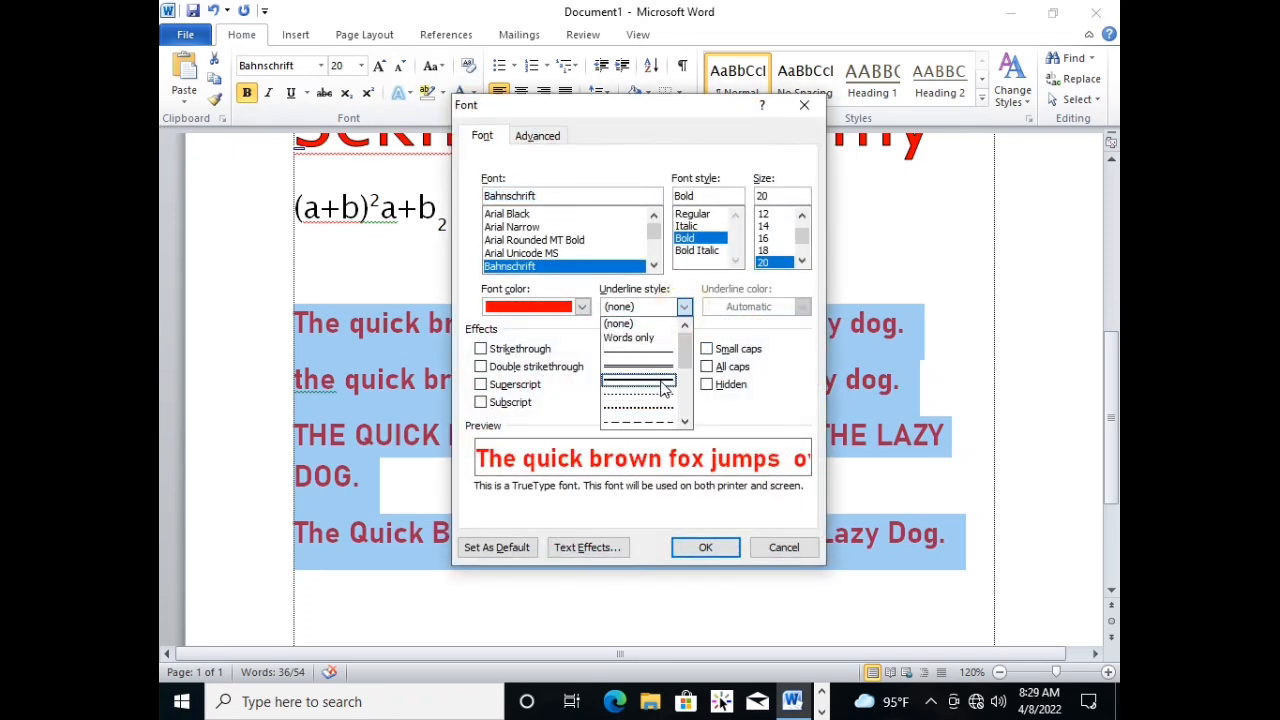
{"action": "left_click", "coordinate": [660, 380]}
{"action": "left_click", "coordinate": [706, 546]}
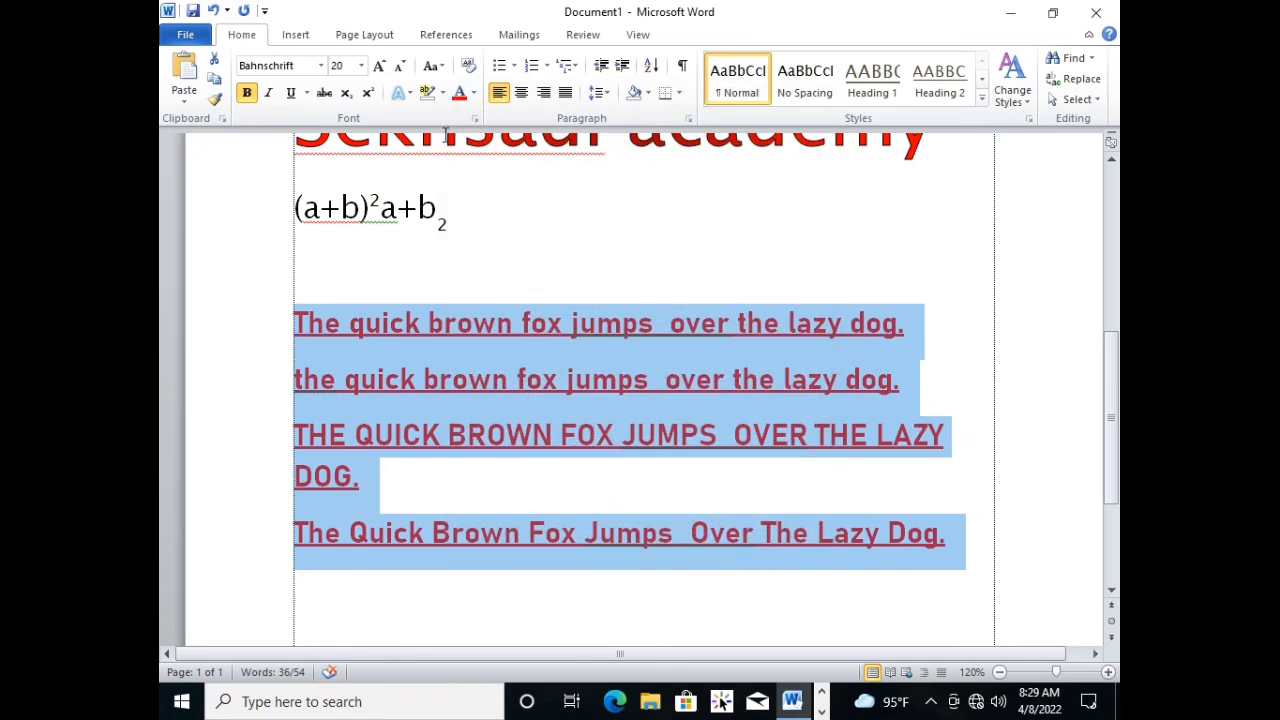
Set the underline color of the four sentences to red in the Font dialog and deselect the text.
{"action": "left_click", "coordinate": [476, 120]}
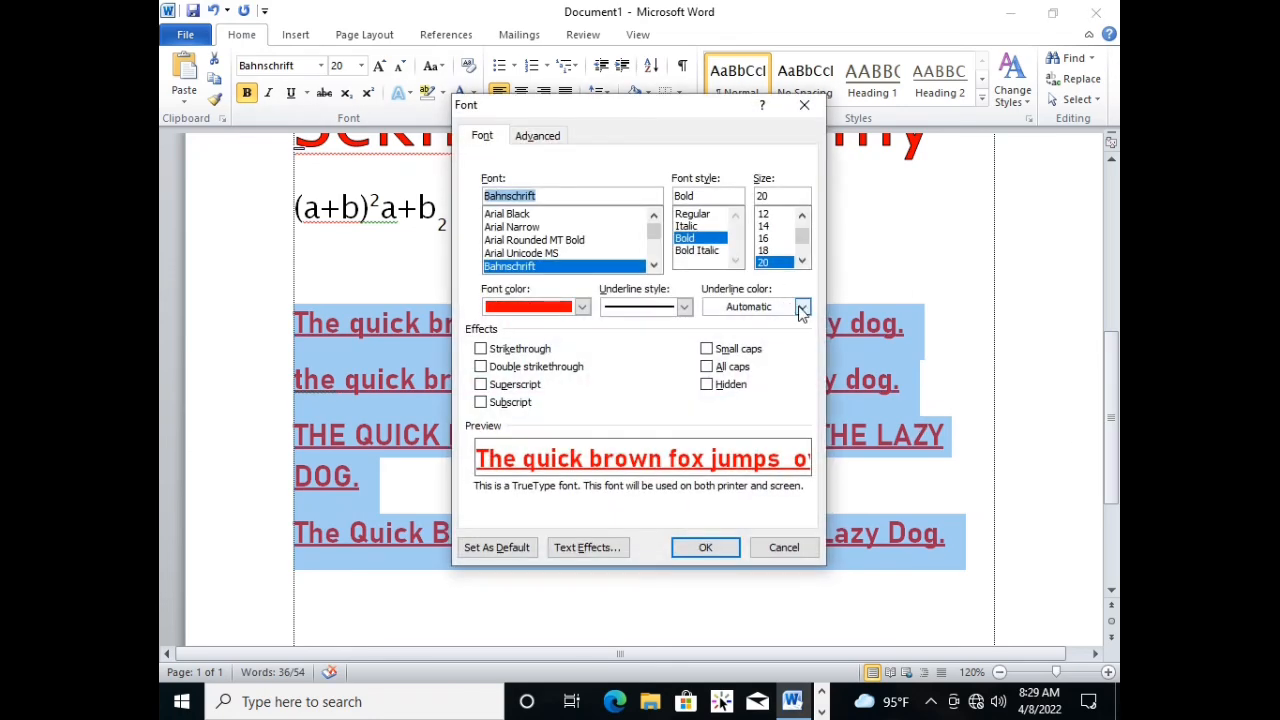
{"action": "left_click", "coordinate": [801, 306]}
{"action": "left_click", "coordinate": [727, 464]}
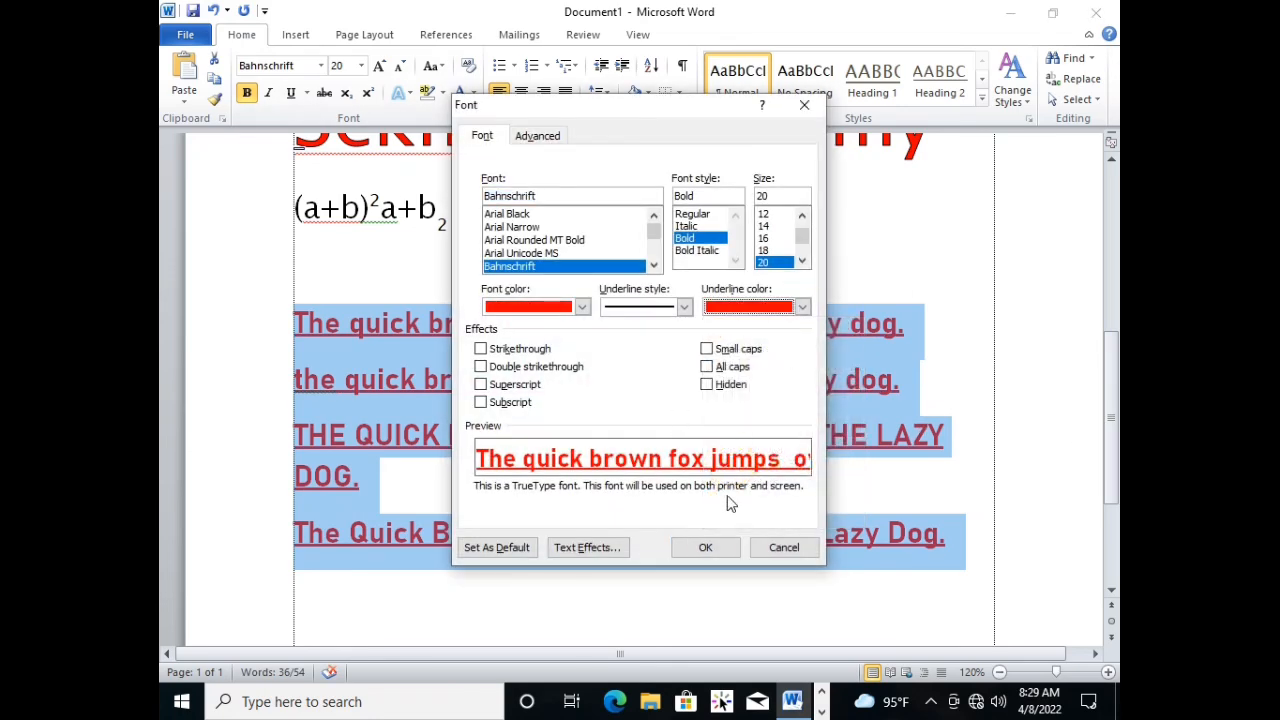
{"action": "left_click", "coordinate": [707, 549]}
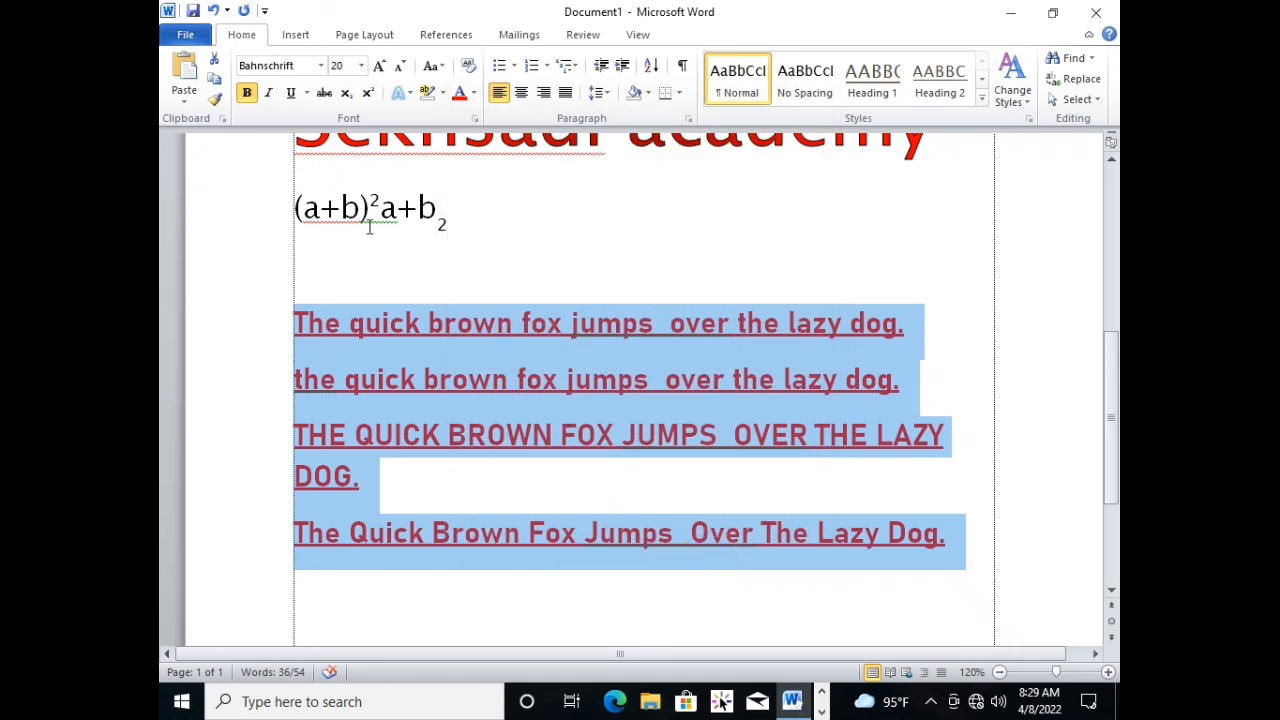
{"action": "left_click", "coordinate": [740, 372]}
{"action": "left_click", "coordinate": [549, 286]}
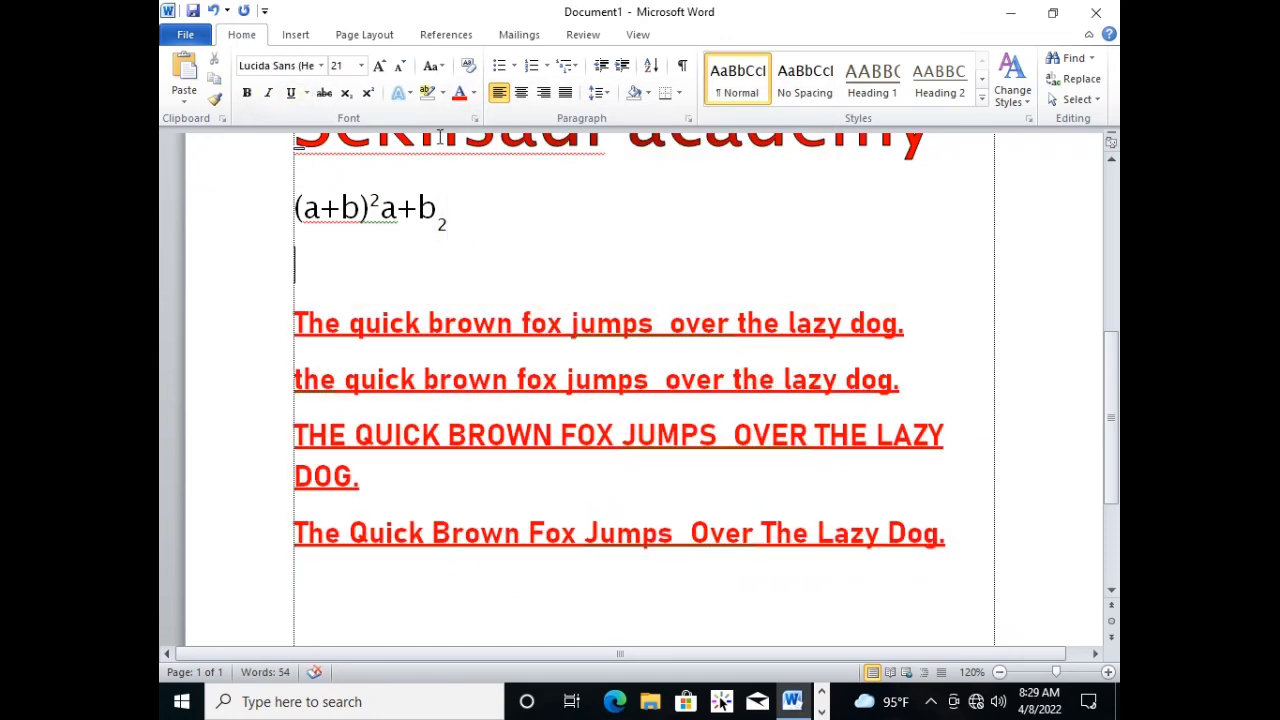
{"action": "left_click", "coordinate": [406, 280]}
{"action": "left_click", "coordinate": [364, 280]}
{"action": "left_click", "coordinate": [364, 280]}
{"action": "left_click", "coordinate": [405, 294]}
{"action": "left_click", "coordinate": [380, 288]}
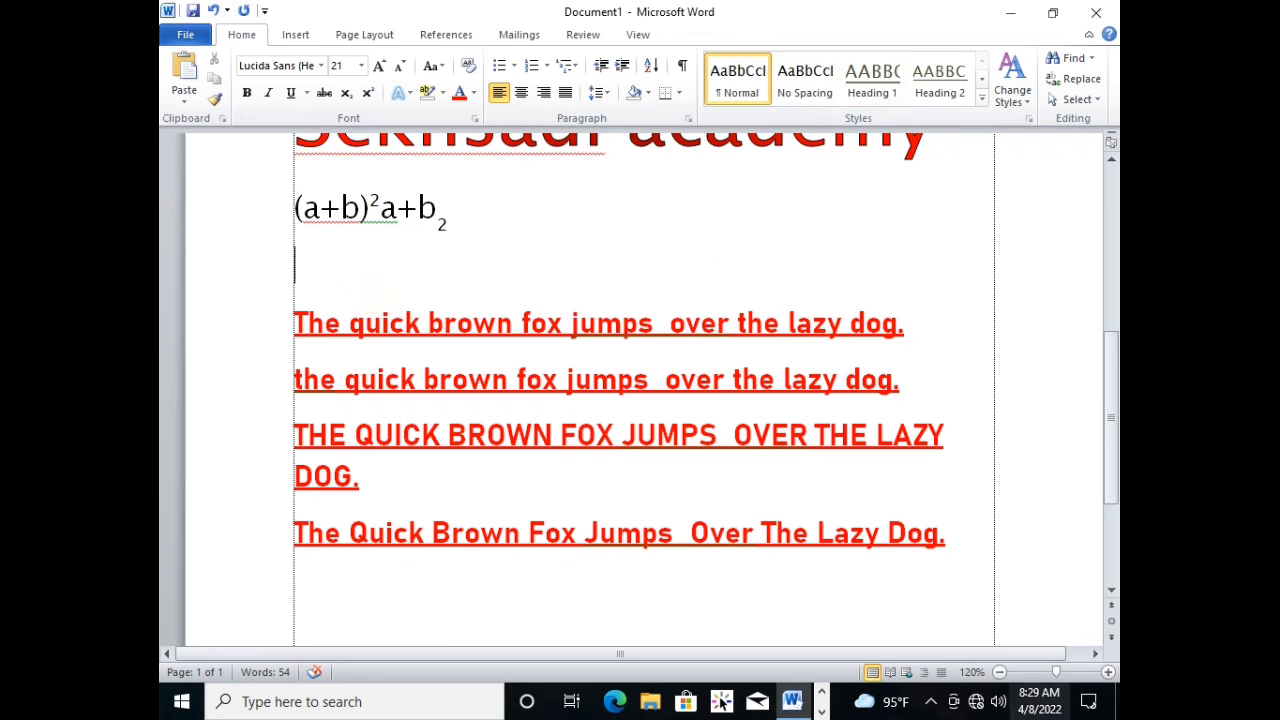